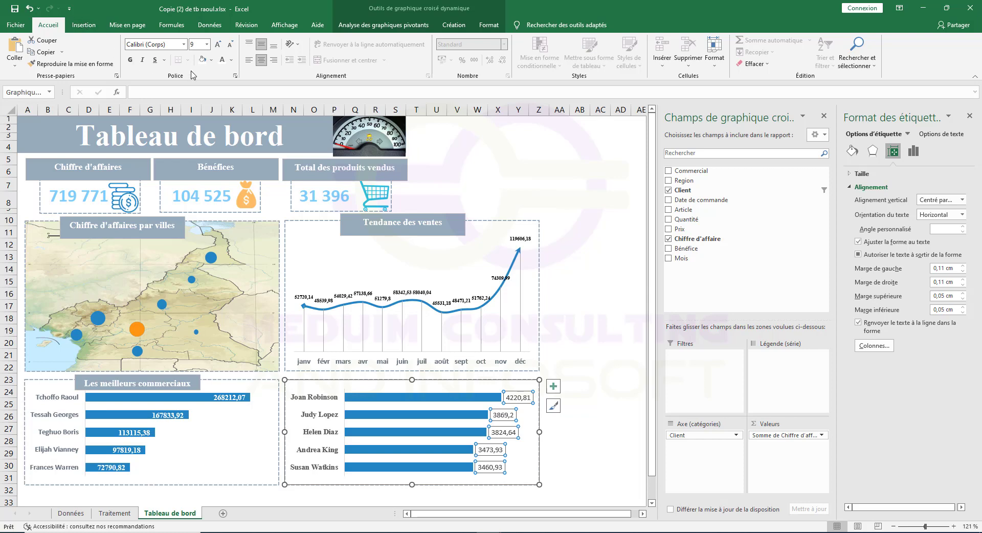
Step: Format the customer bar chart's data labels as bold white Times New Roman text positioned at the bars' inside end (Bord intérieur)
click(231, 60)
click(221, 96)
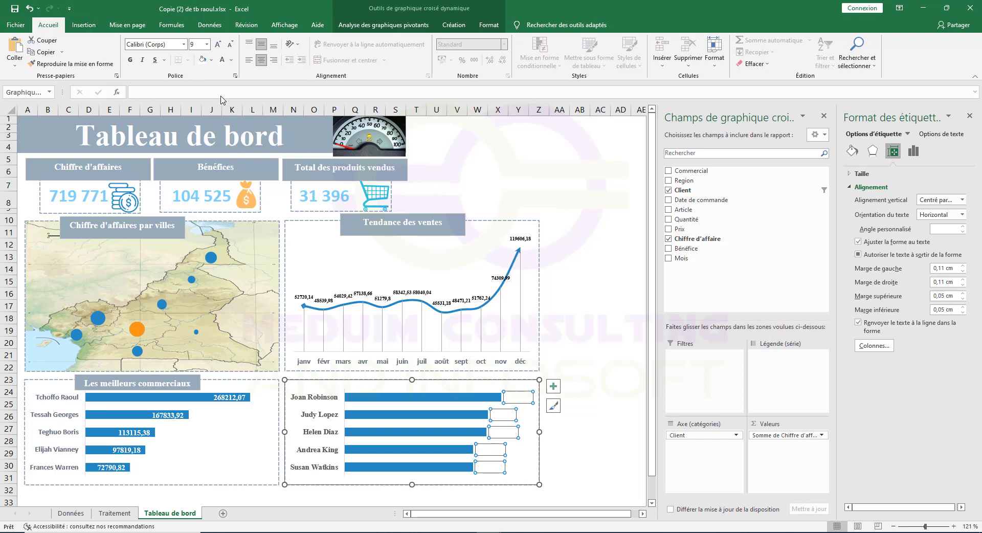
click(130, 60)
right_click(531, 398)
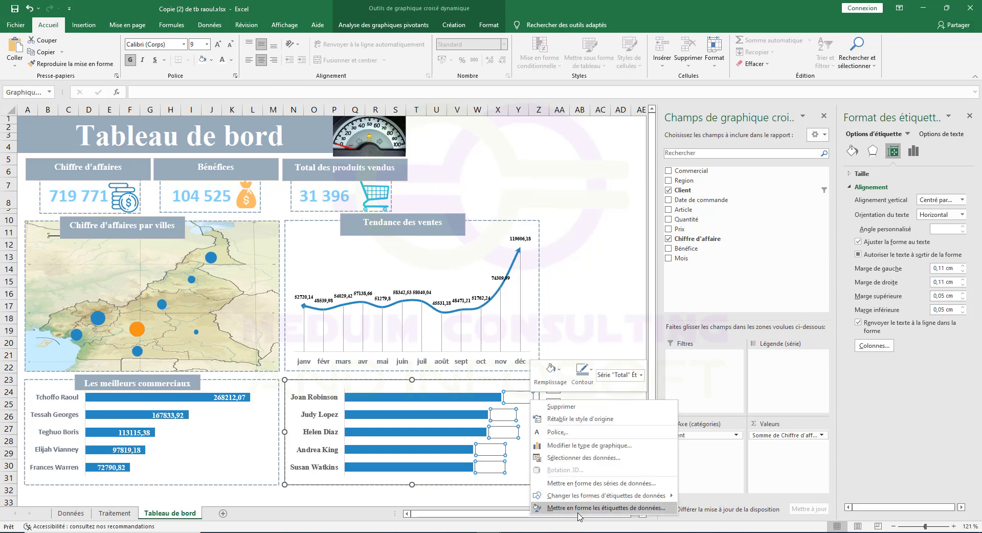
click(582, 508)
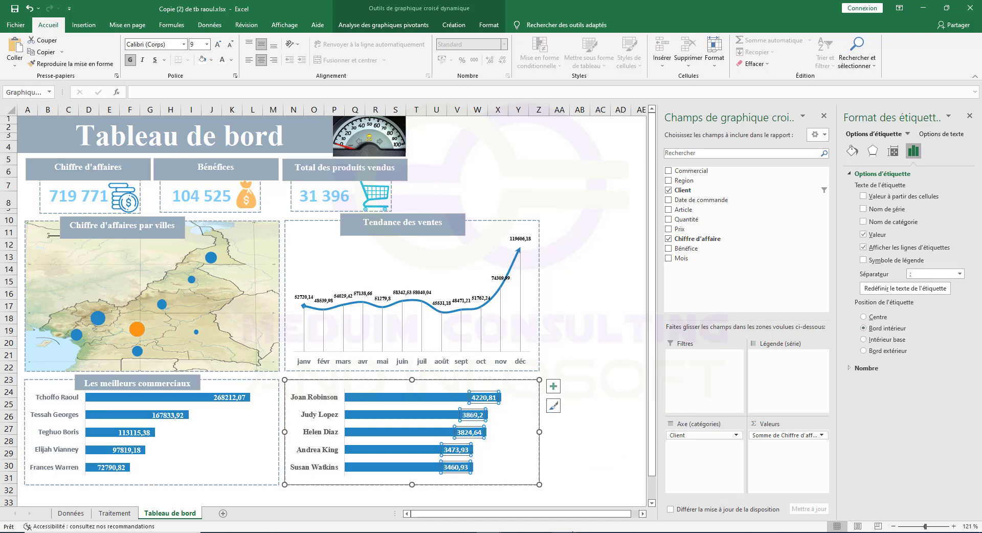
click(184, 44)
click(164, 94)
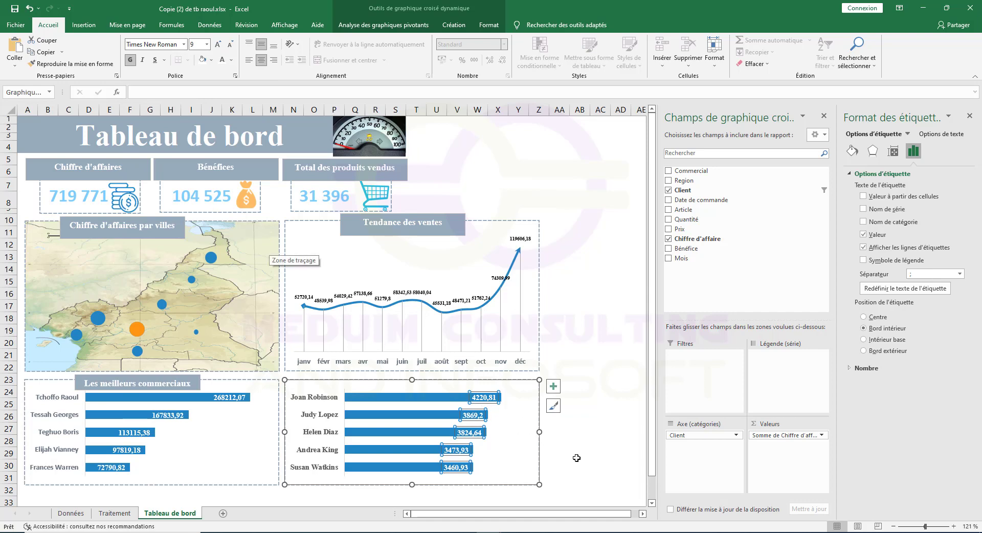
scroll(509, 439, down, 2)
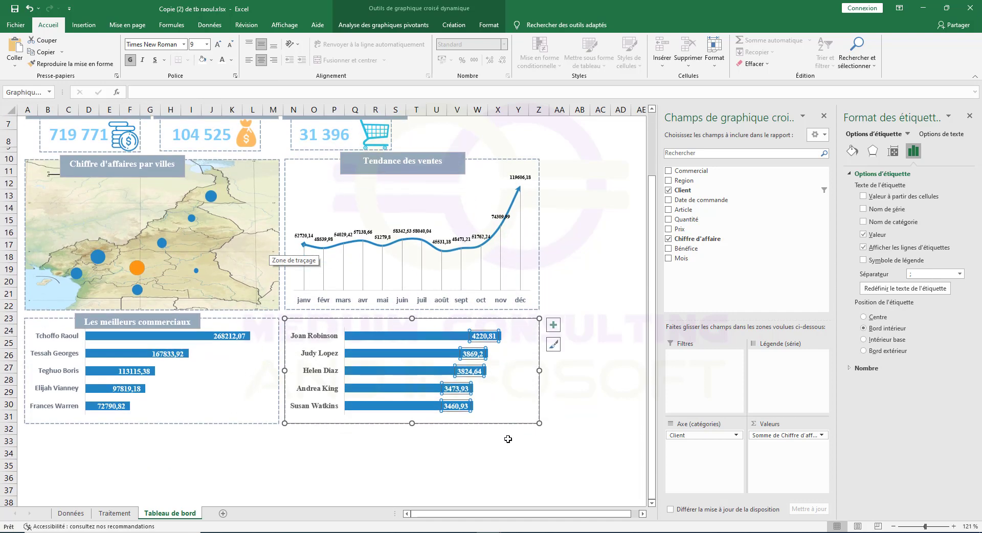
scroll(402, 398, up, 3)
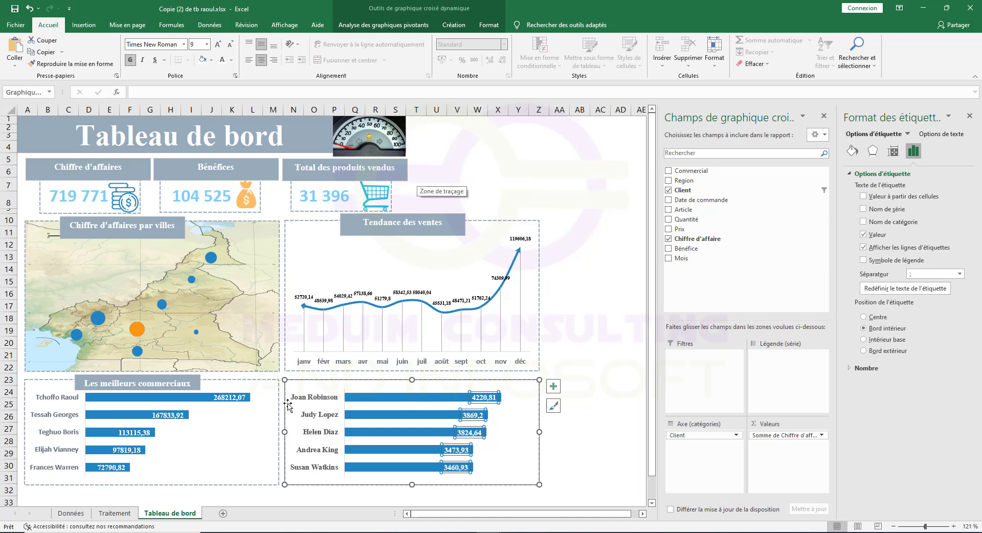
Step: Create a pivot table from the table on the Données sheet, placing it at cell A70 of the existing Traitement sheet
click(79, 515)
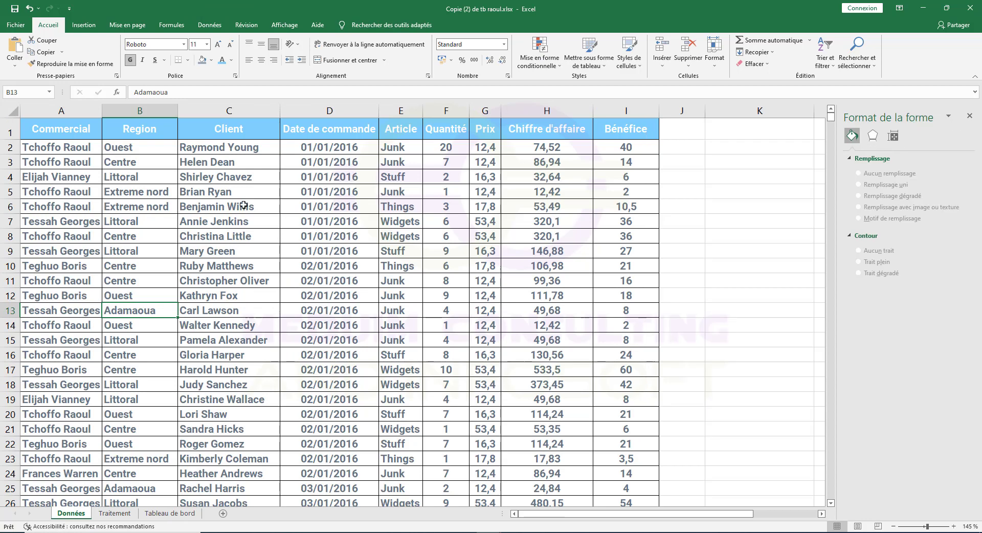
click(216, 261)
click(85, 26)
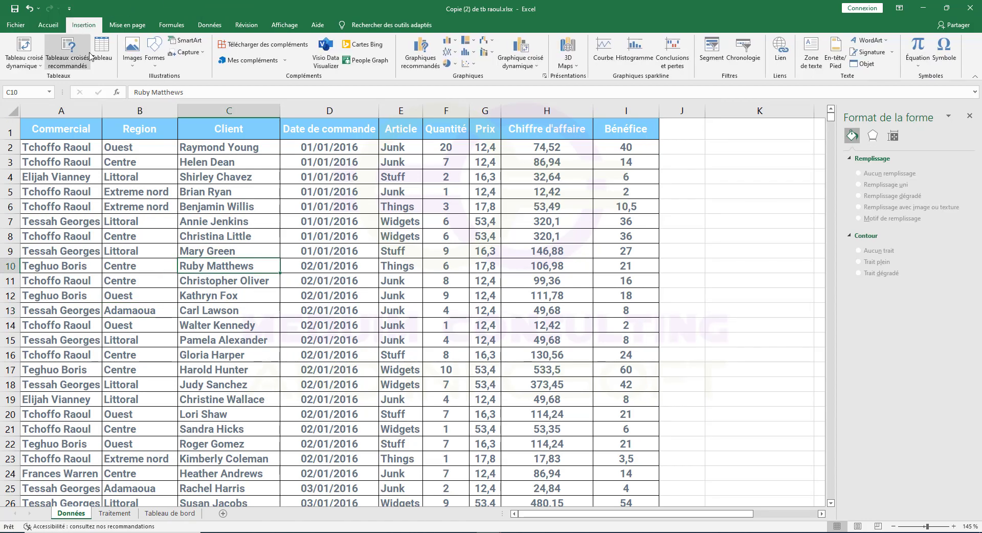
click(24, 45)
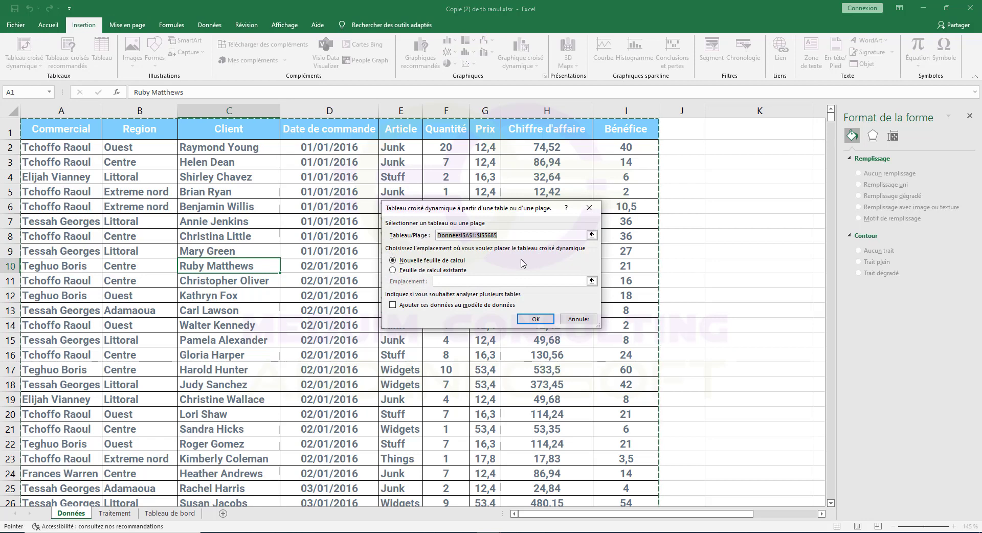
click(411, 270)
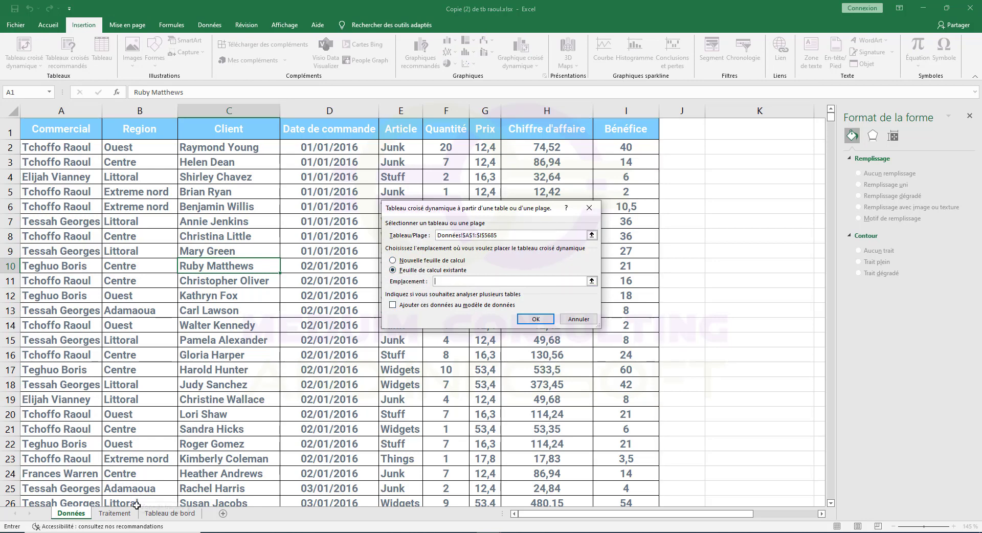
click(116, 514)
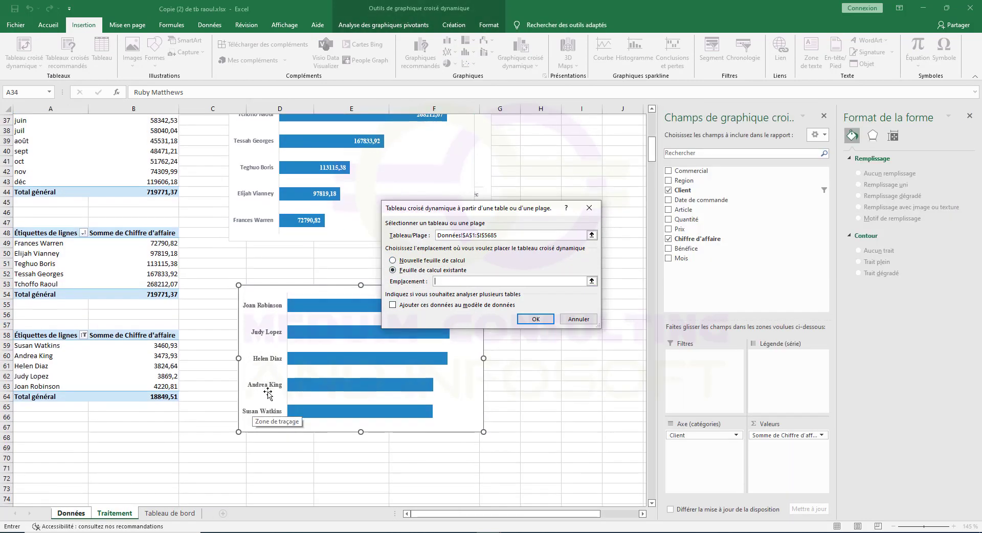
scroll(229, 428, down, 6)
click(19, 283)
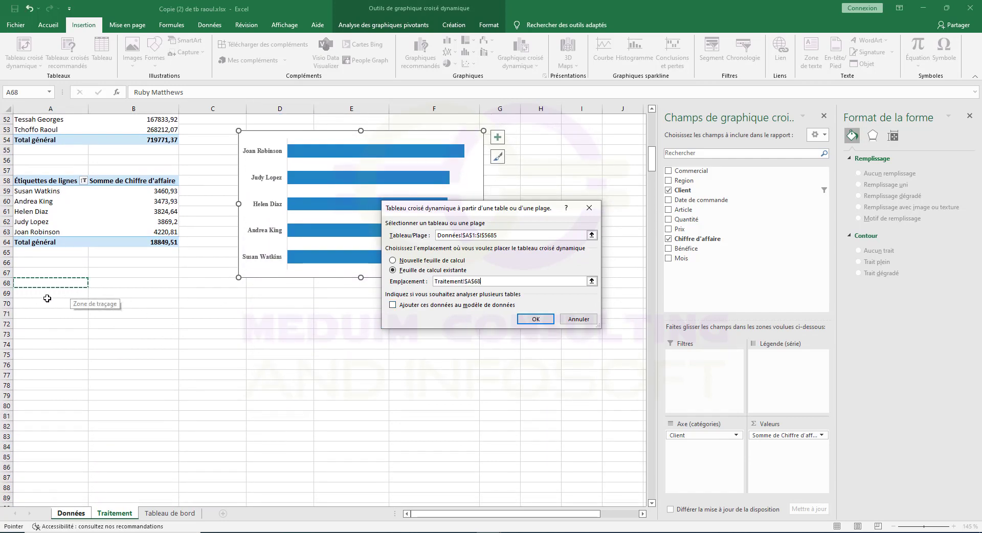
click(71, 303)
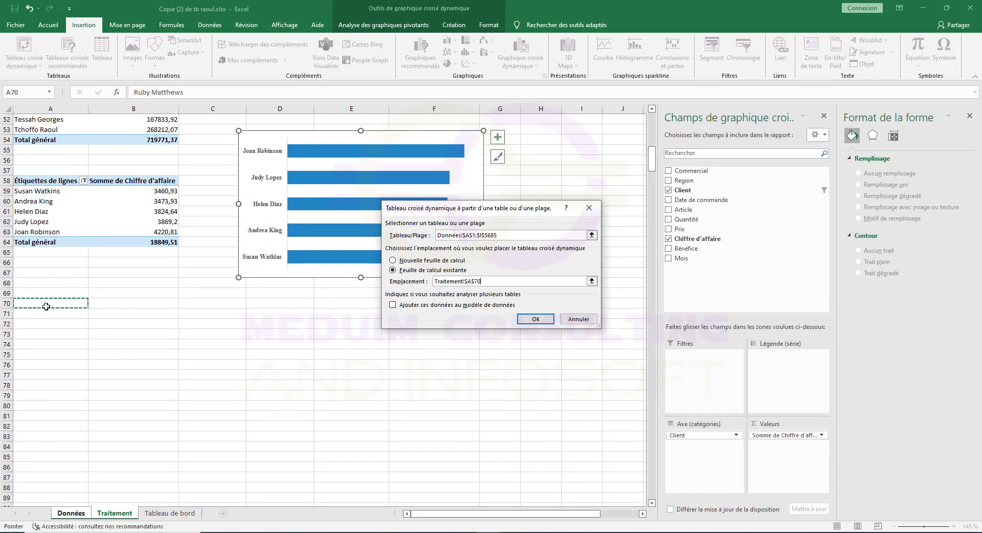
click(545, 320)
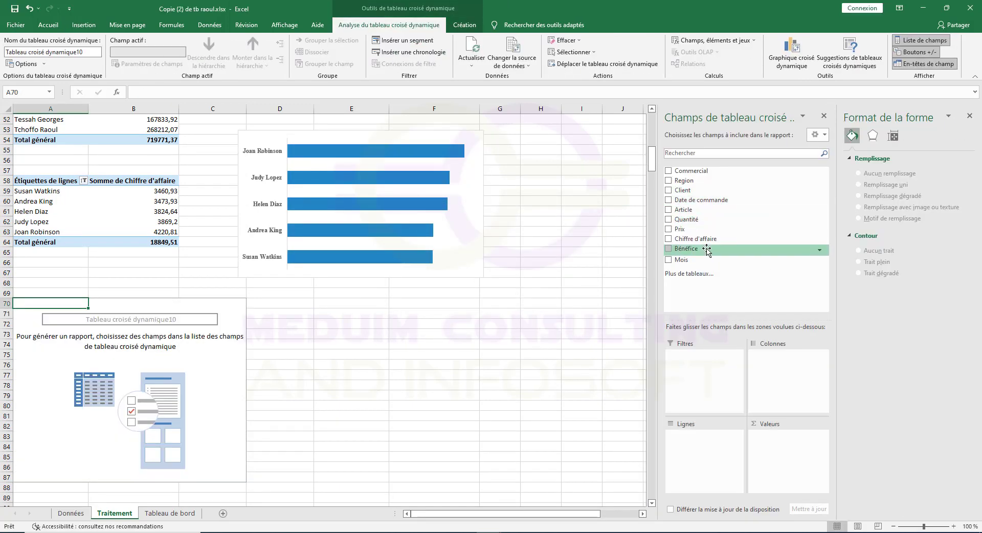
Step: Add Article as rows and Chiffre d'affaire as values in the new pivot table, showing the values as % of the column total
drag(690, 210, 709, 435)
drag(692, 239, 767, 445)
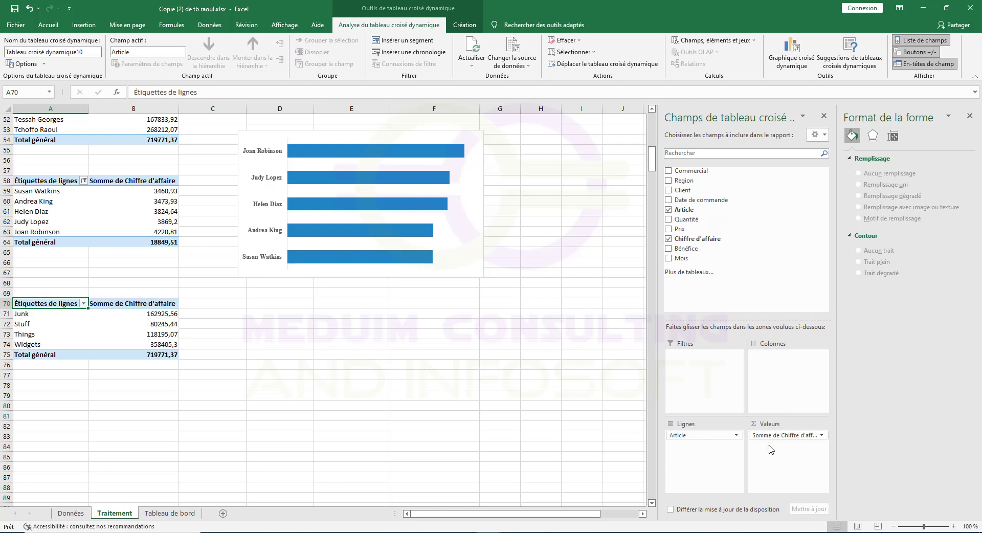
click(146, 314)
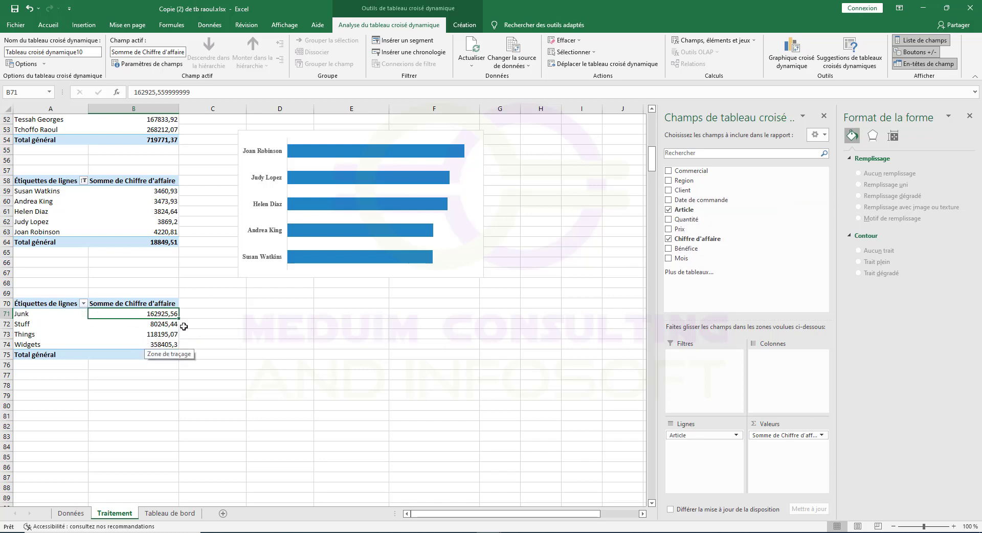
right_click(153, 314)
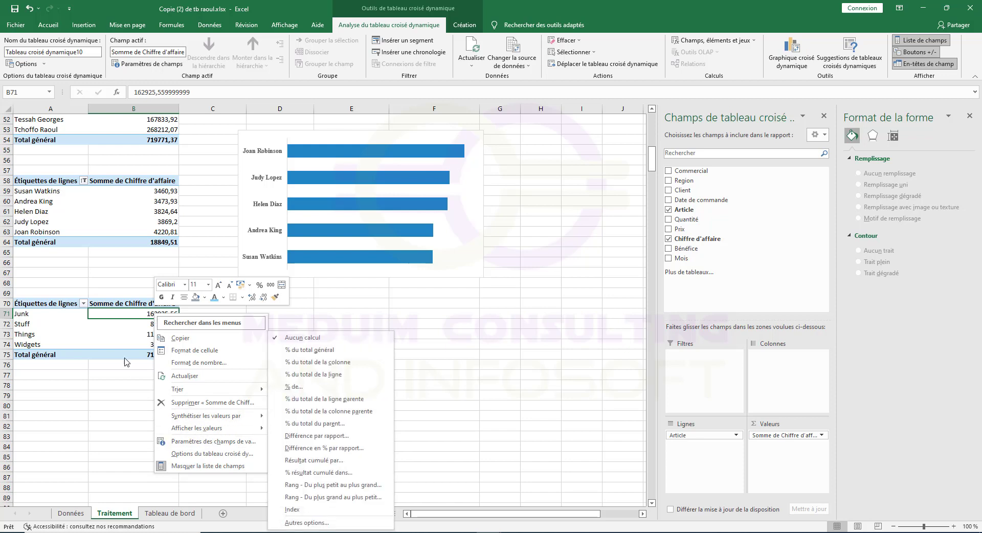
click(131, 318)
right_click(166, 314)
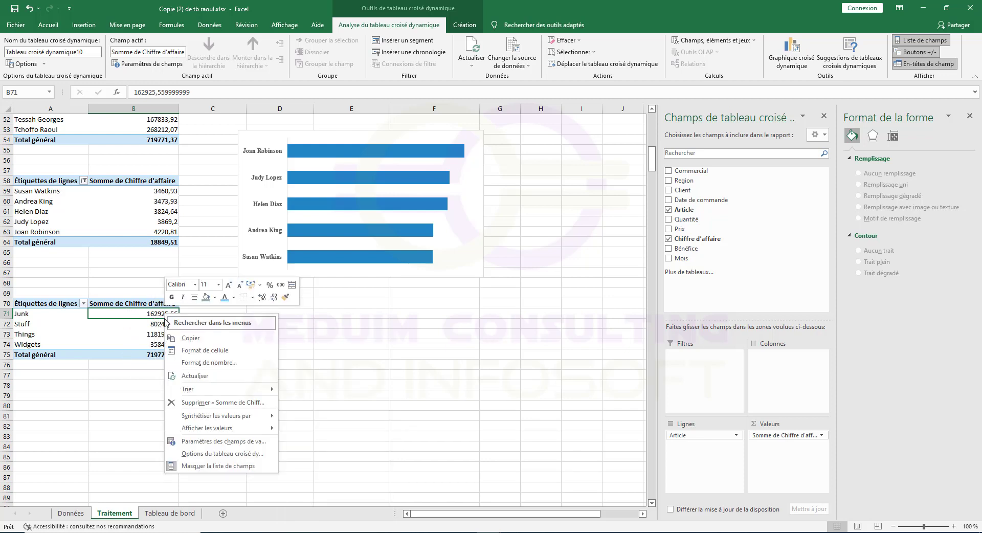
mouse_move(222, 434)
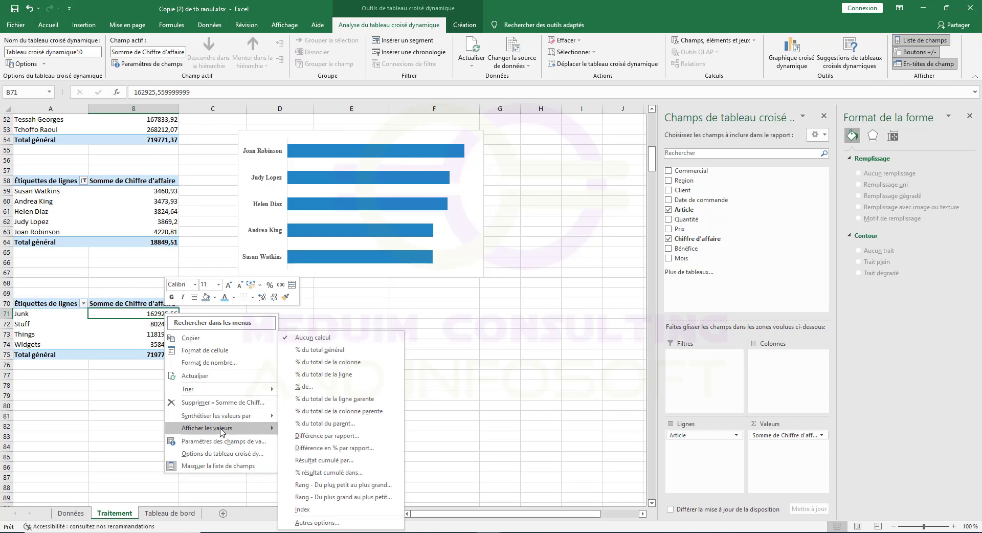
click(335, 363)
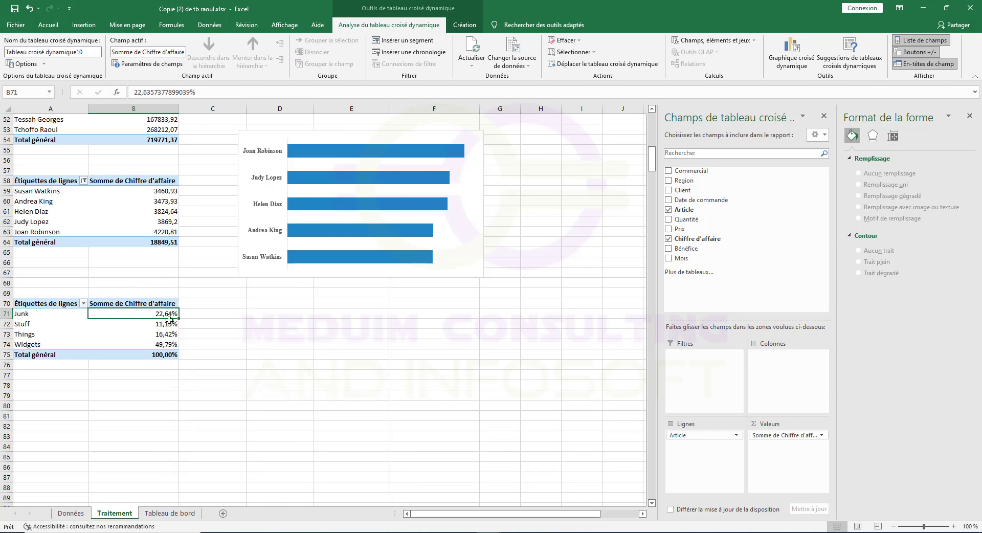
Step: Apply the custom number format 0% to the Junk percentage in cell B71
click(72, 28)
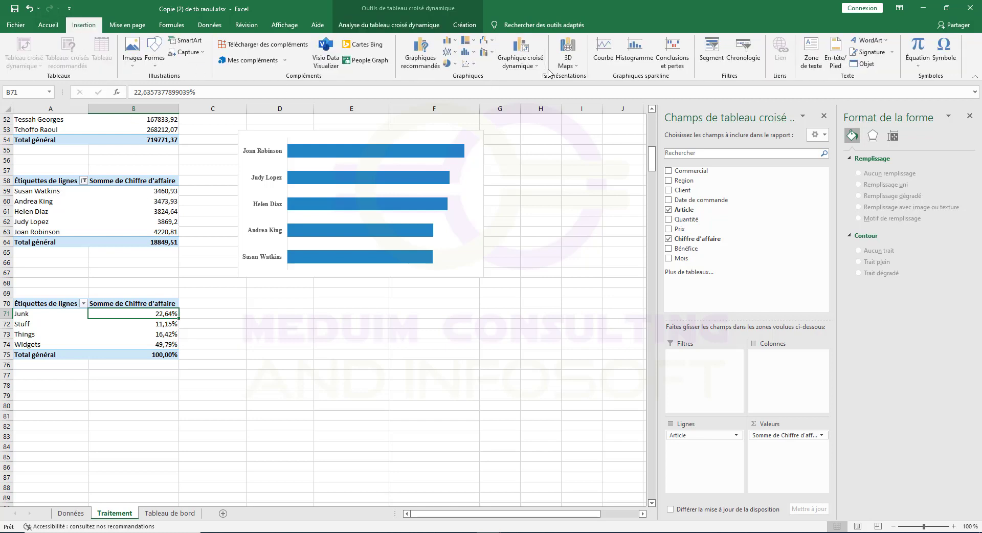
click(57, 26)
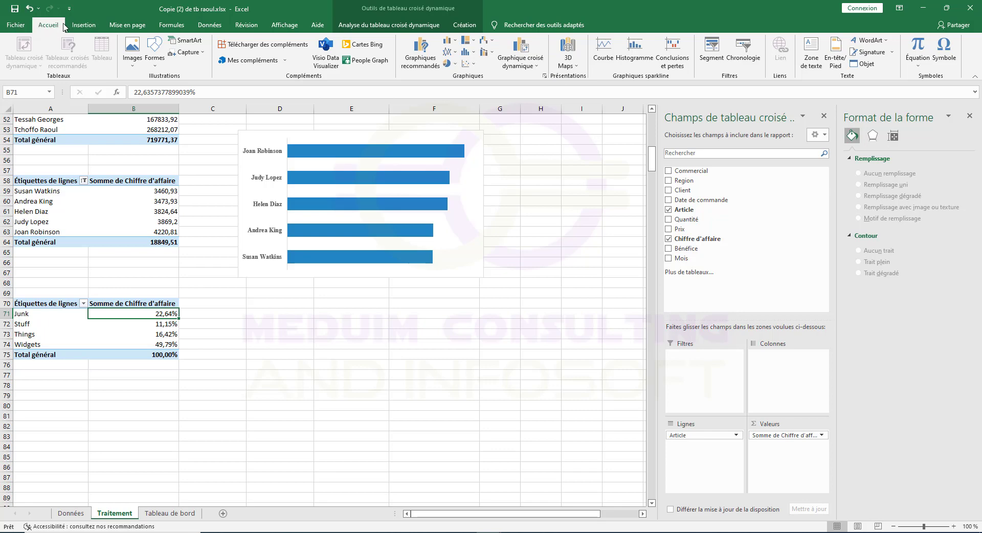
click(508, 76)
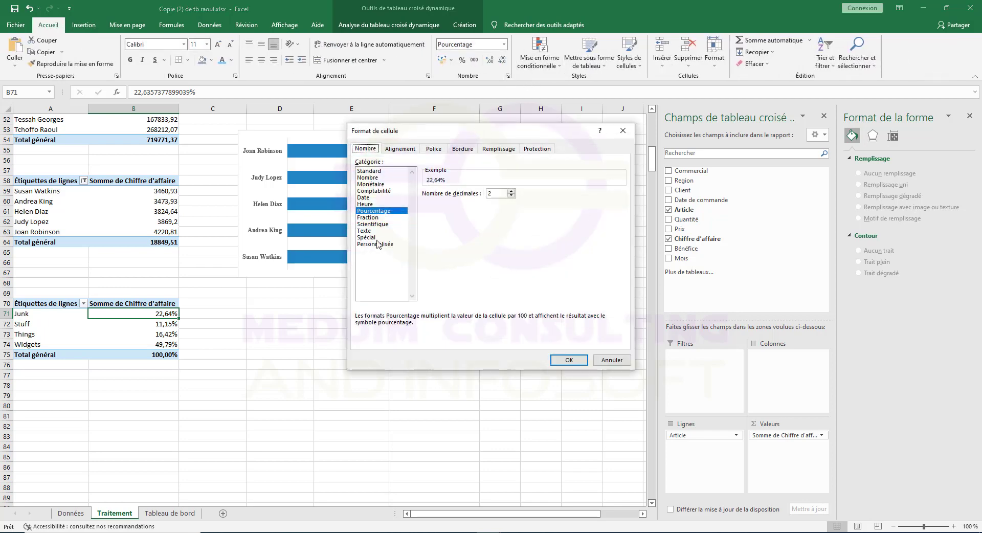
click(375, 244)
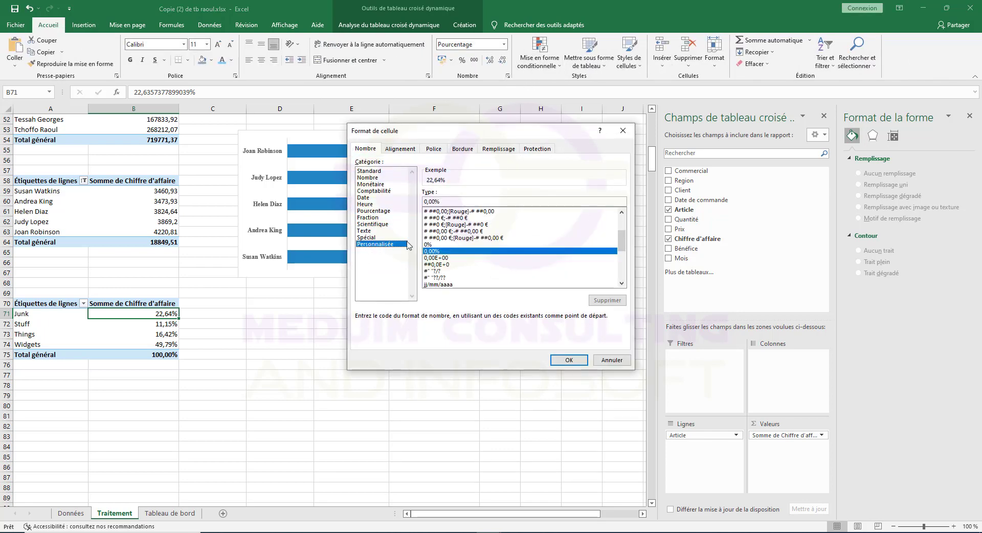
click(454, 245)
click(567, 361)
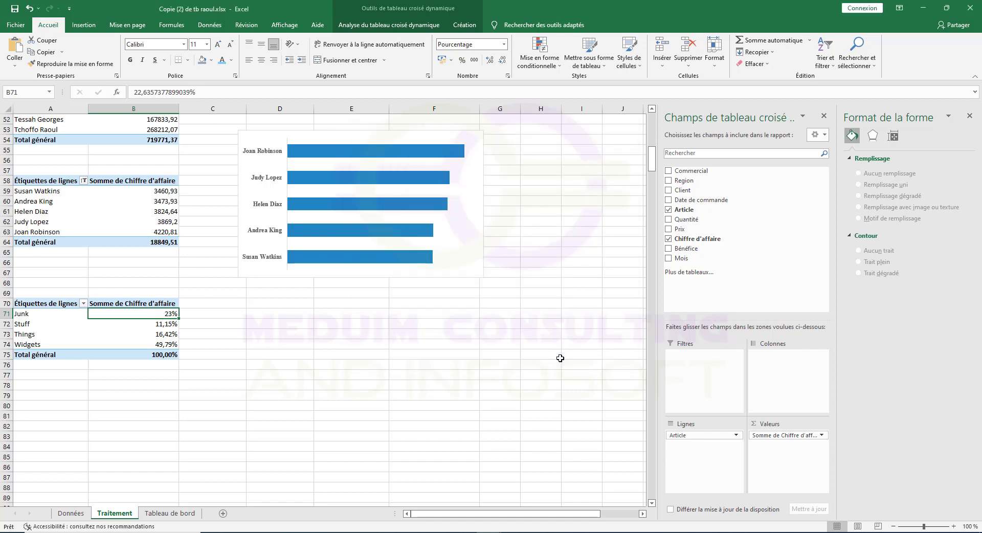
Step: Try to fill B71 down to the pivot table's total row, and undo the number format change
drag(179, 318, 181, 350)
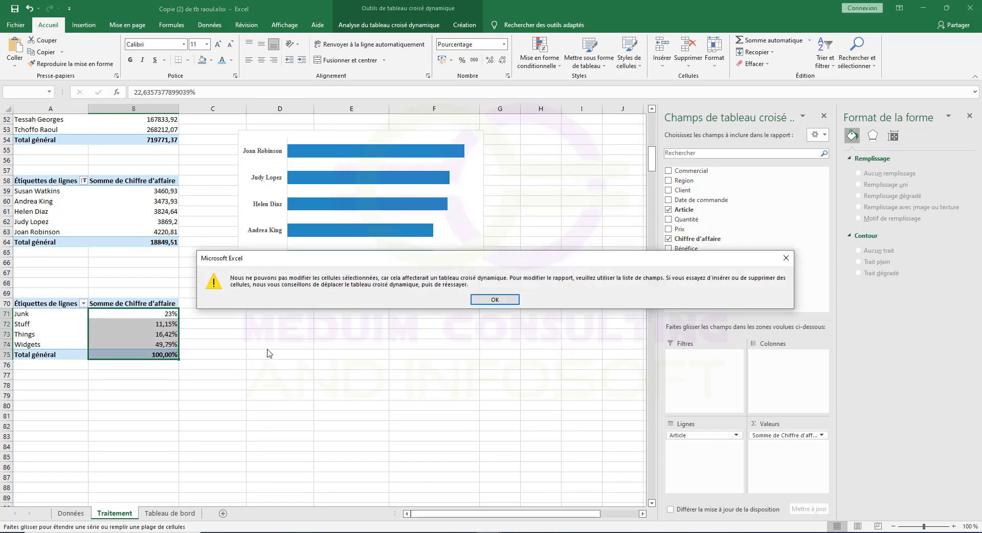
click(505, 302)
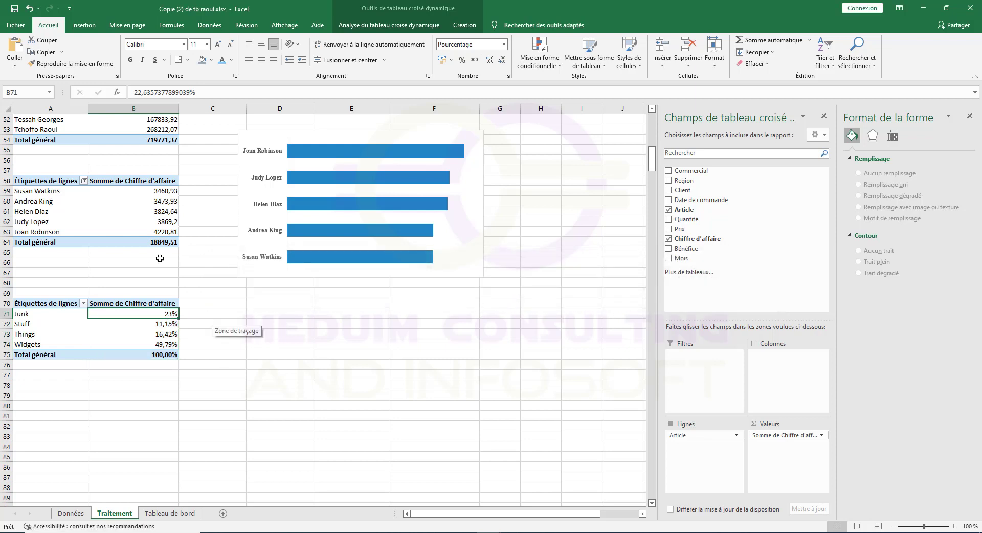
key(ctrl+z)
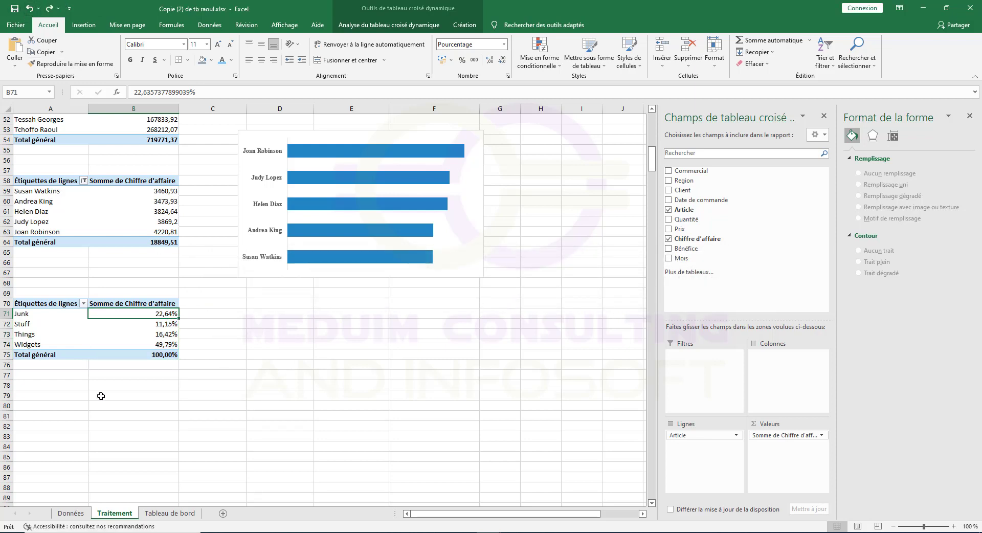
Step: Apply the custom number format 0% to all percentages in B71:B75 of the article pivot table
drag(121, 315, 142, 363)
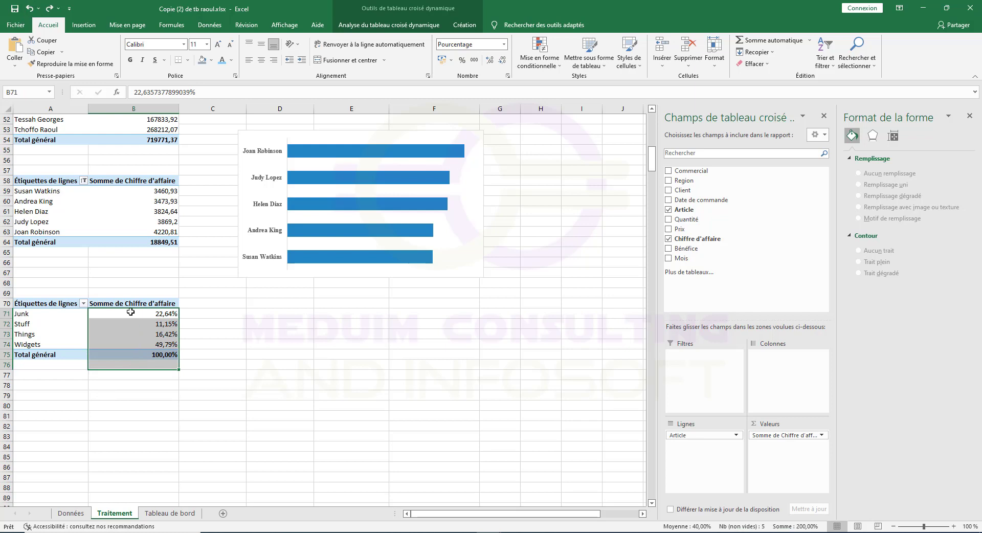
drag(130, 312, 152, 353)
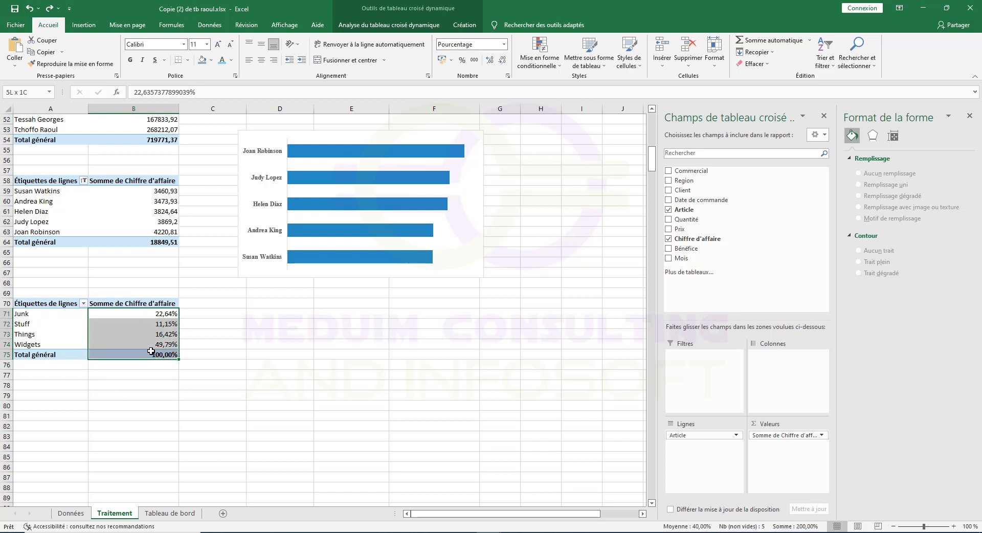
click(508, 75)
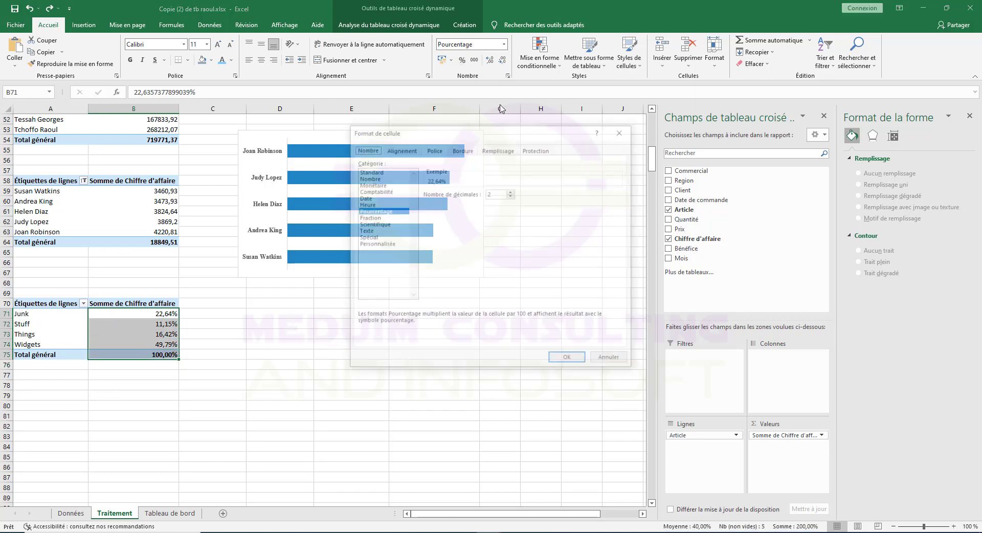
click(375, 244)
click(434, 244)
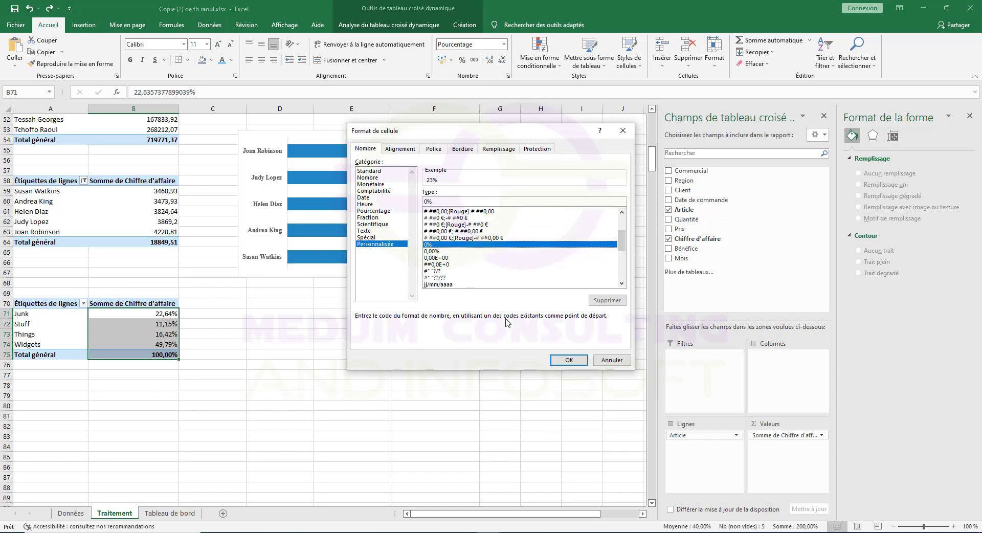
click(569, 360)
Step: Calculate each article's complementary percentage in C71:C74 with the formula =1-B71 entered in C71 and filled down to the Widgets row
click(198, 315)
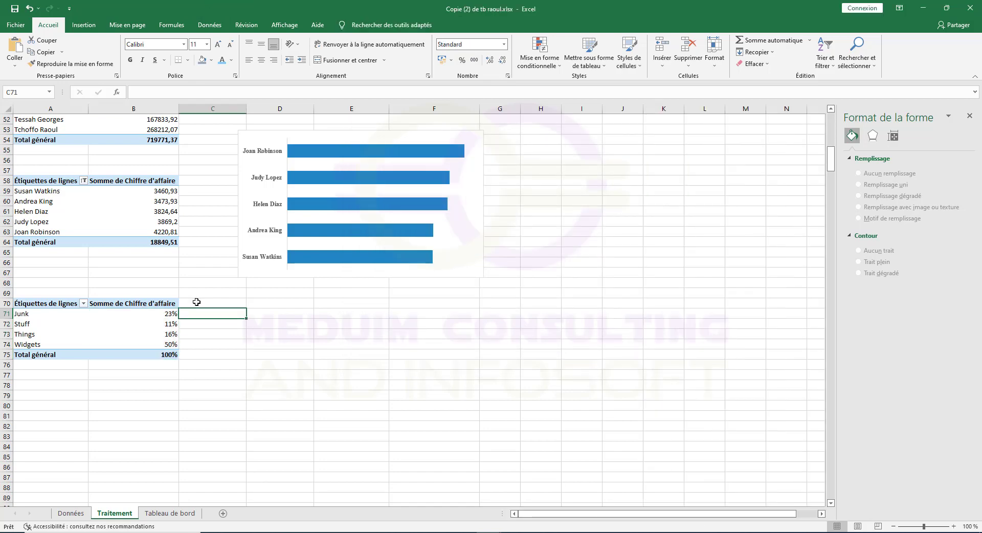
text(=)
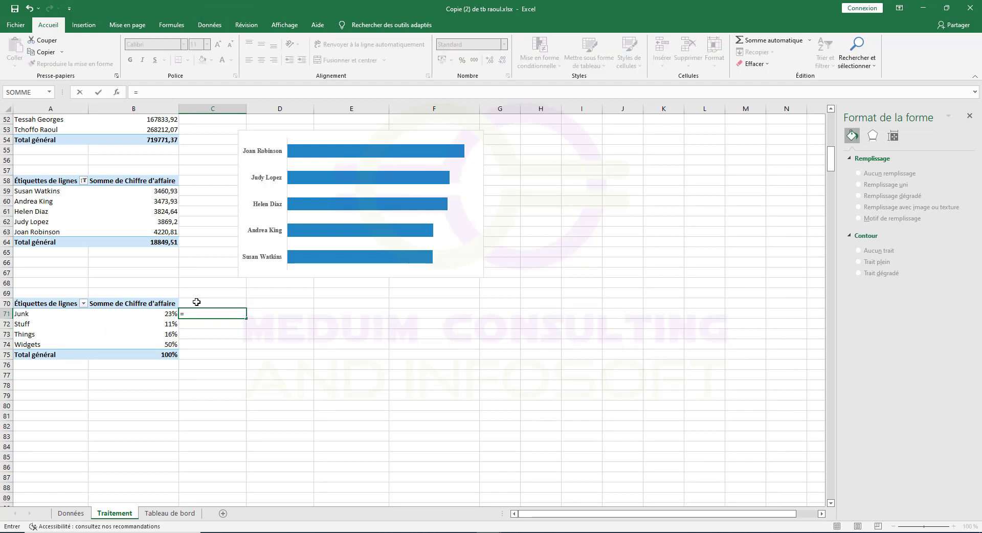
text(1-)
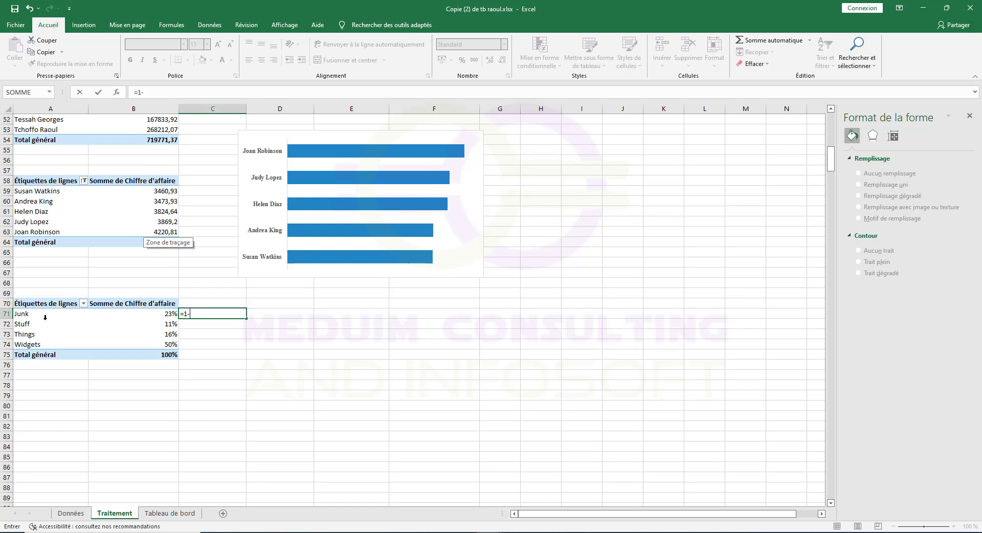
text(b71)
key(Return)
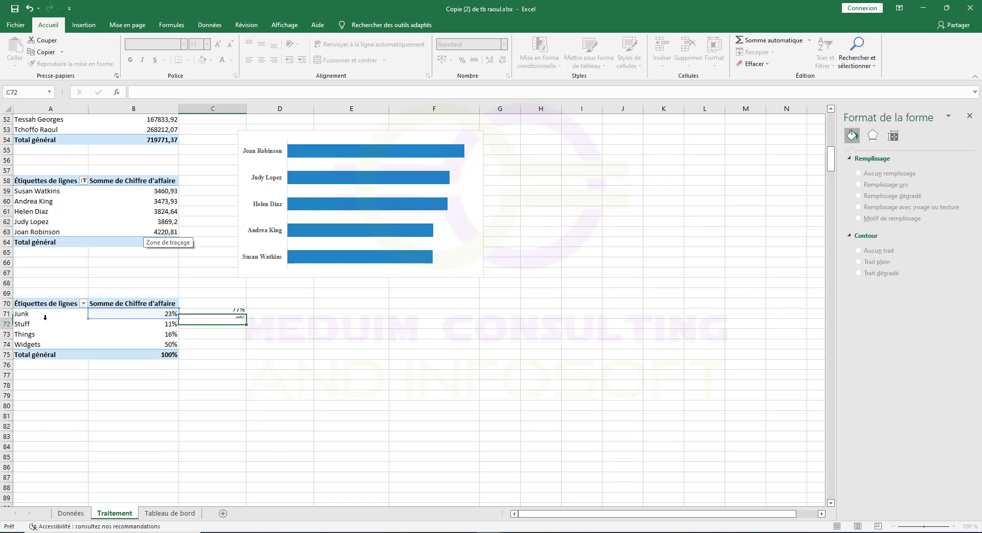
click(225, 315)
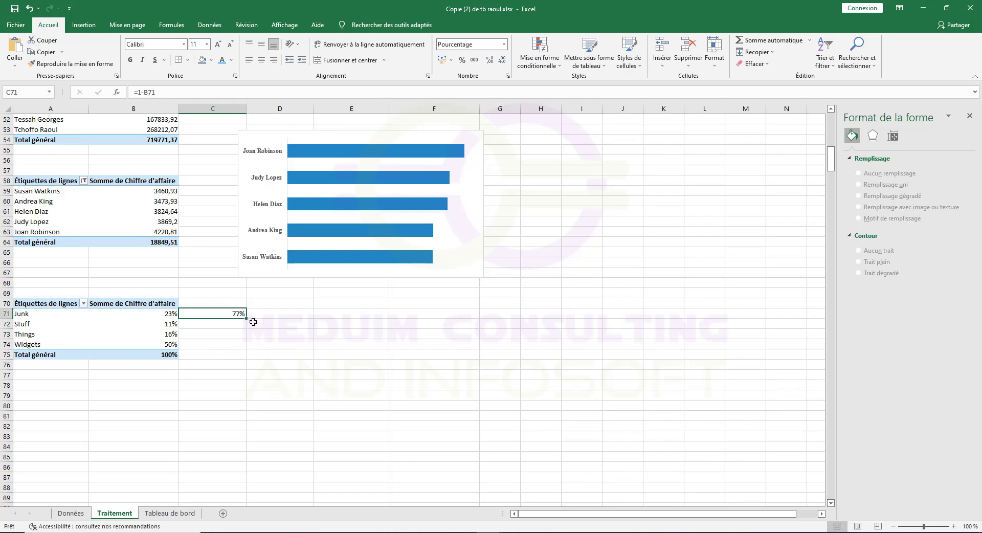
drag(249, 320, 235, 352)
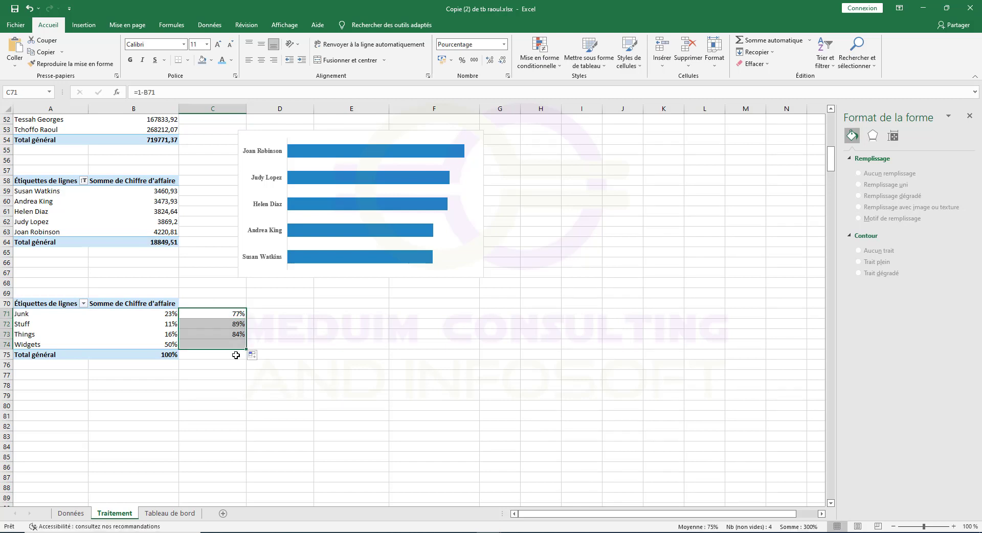
click(229, 363)
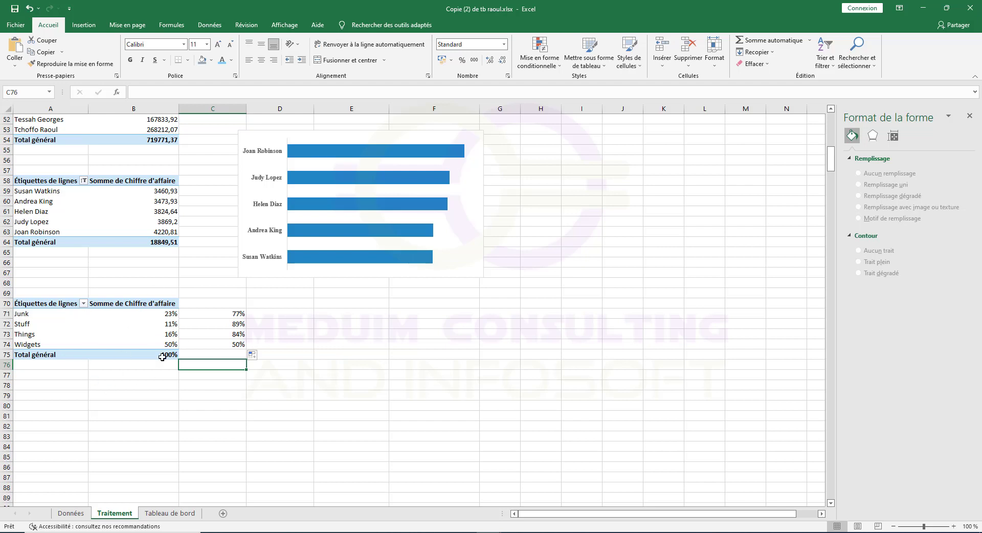
click(162, 316)
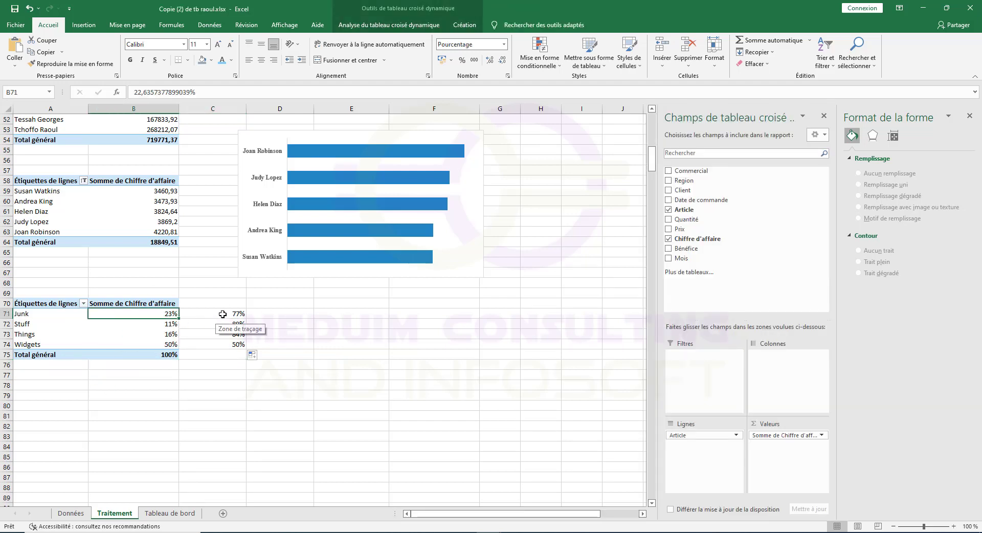
click(223, 314)
click(169, 326)
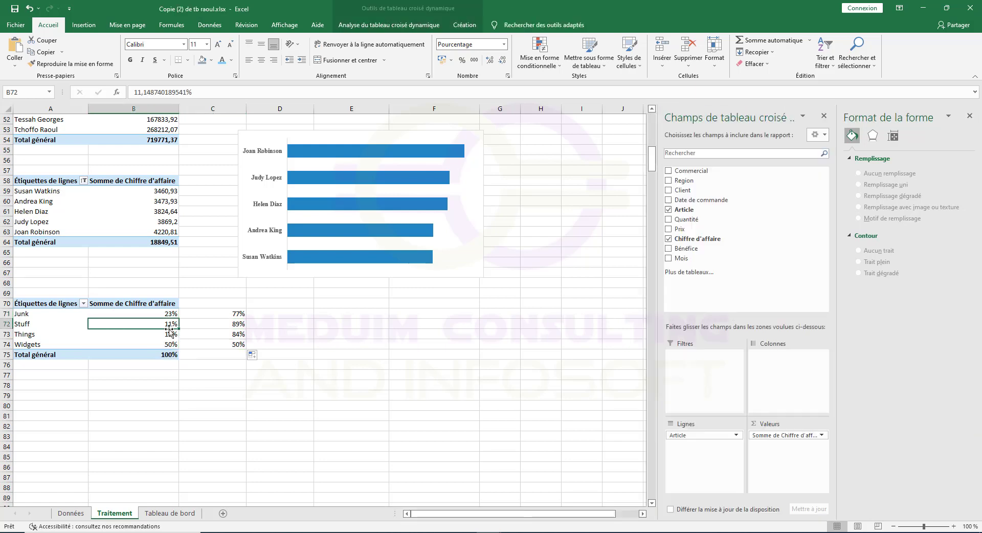
click(168, 336)
click(161, 346)
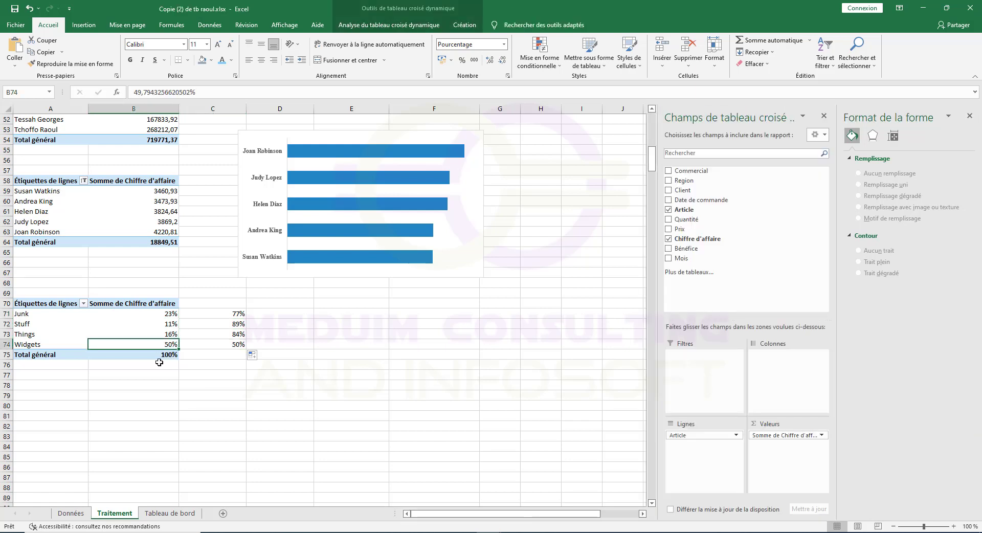
click(297, 323)
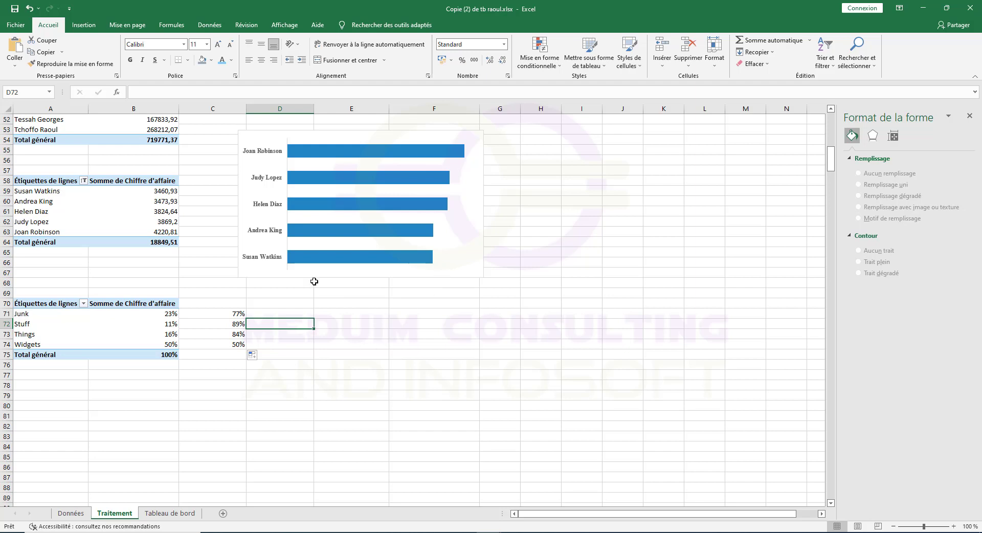
click(82, 25)
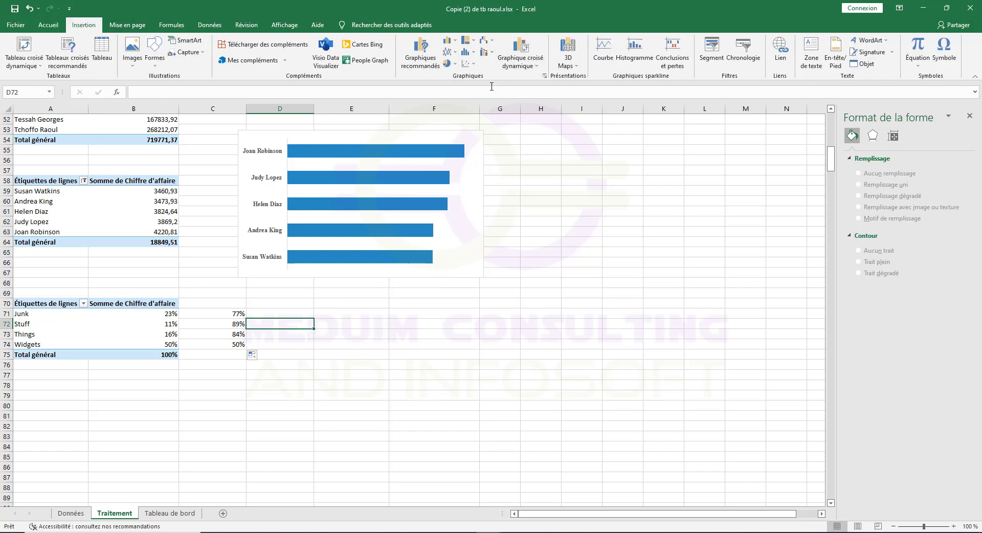
click(450, 63)
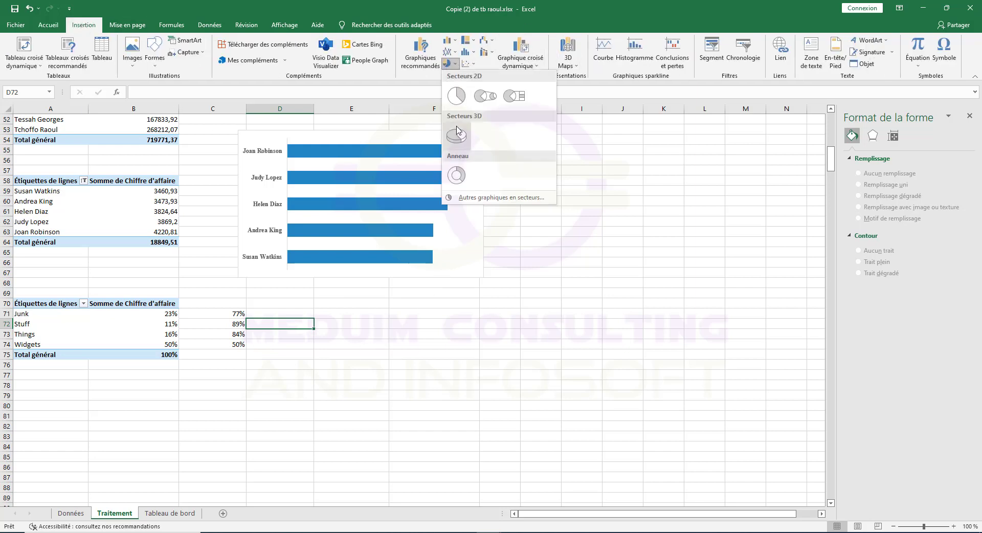
click(457, 175)
click(428, 261)
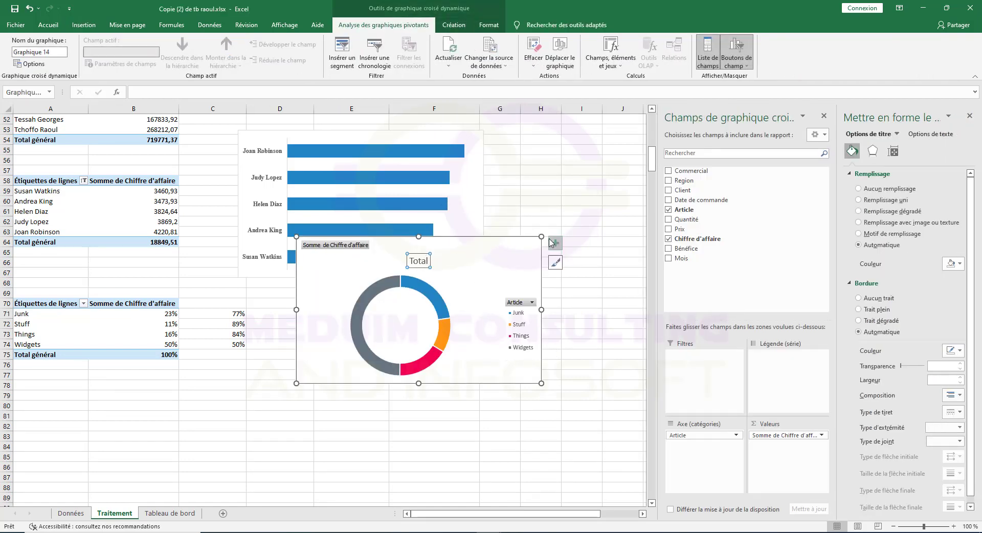
click(513, 237)
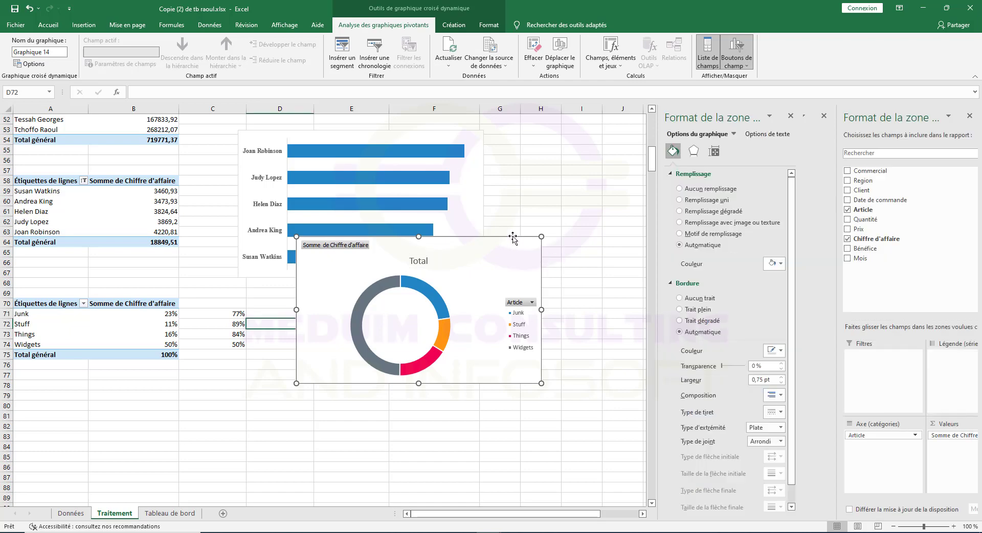
key(Delete)
Step: Insert an empty doughnut chart from blank cell A77 and shift it slightly down beside the article pivot table
click(77, 376)
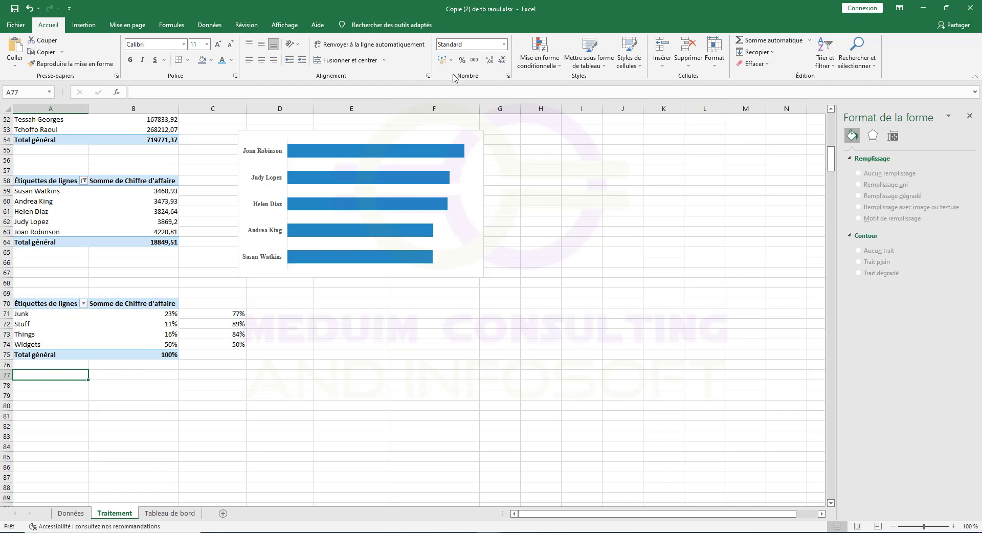
click(83, 25)
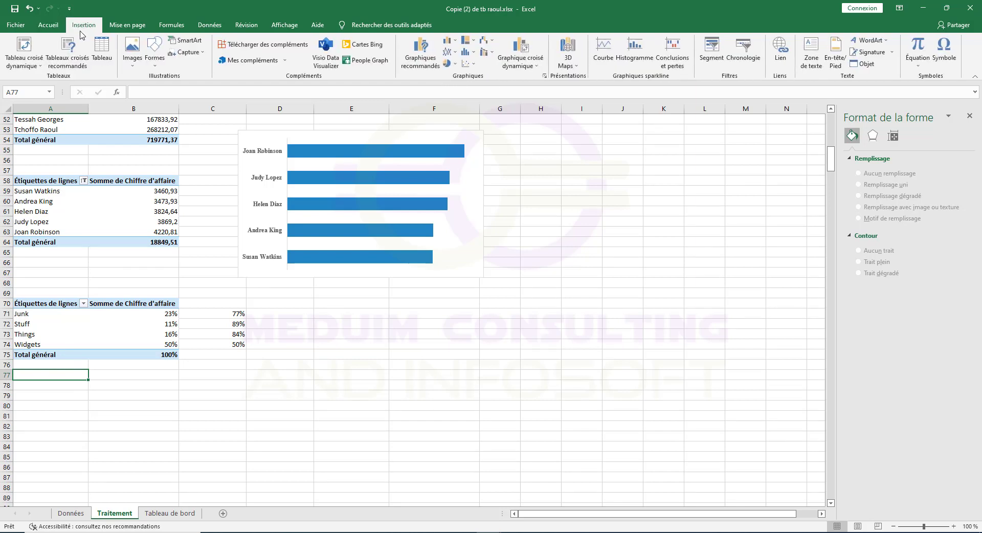
click(448, 64)
click(458, 175)
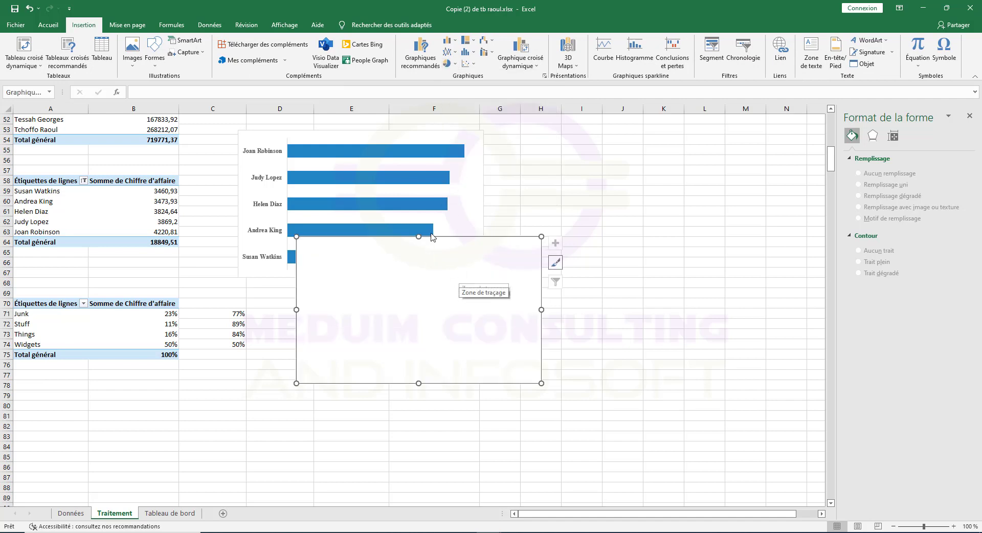
drag(434, 237, 439, 257)
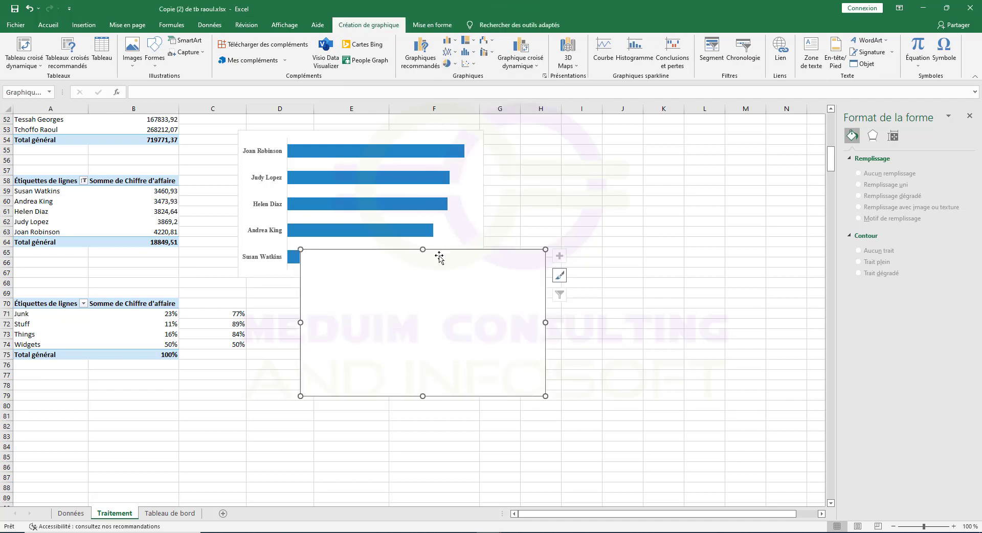
Step: Add a data series named JunK with twenty values of 1 to the empty doughnut chart
right_click(424, 298)
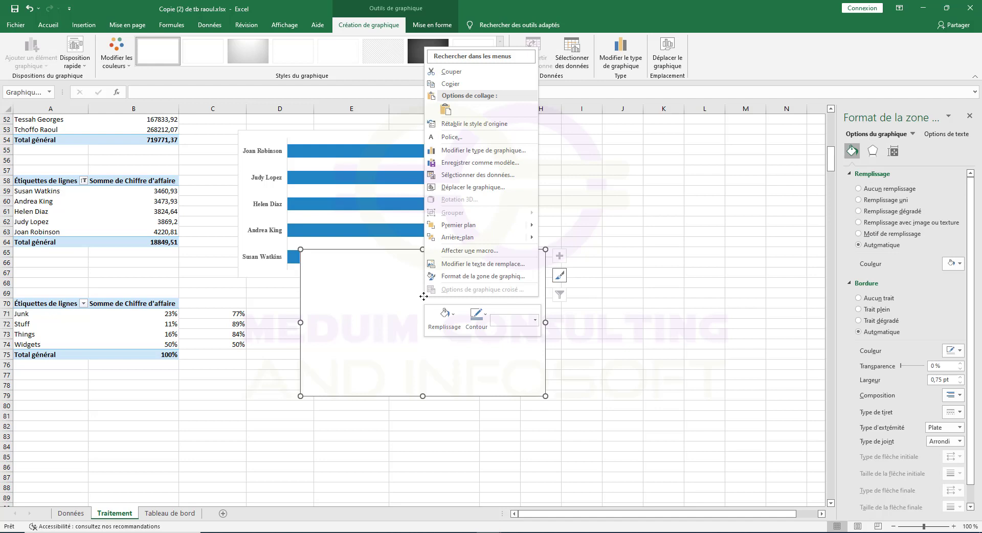
click(572, 64)
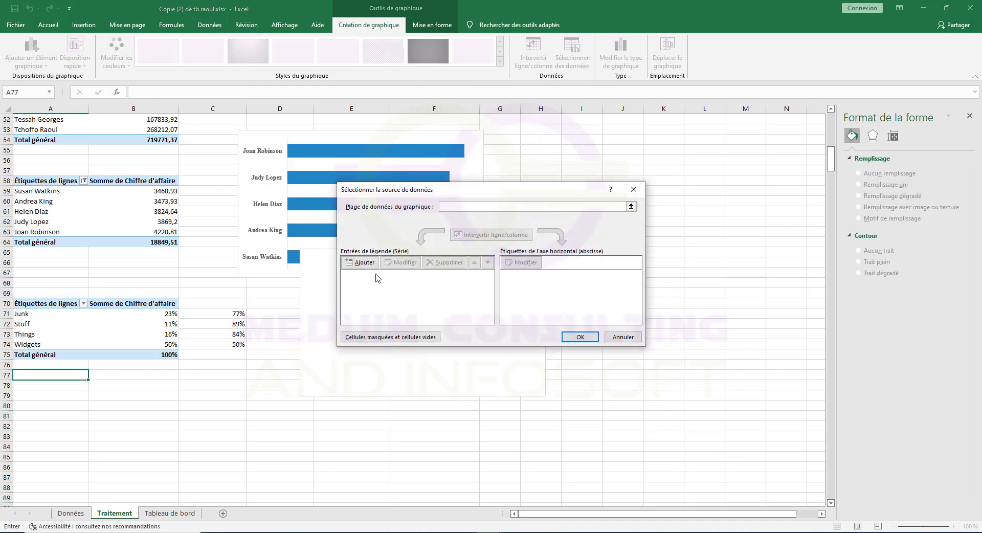
click(358, 263)
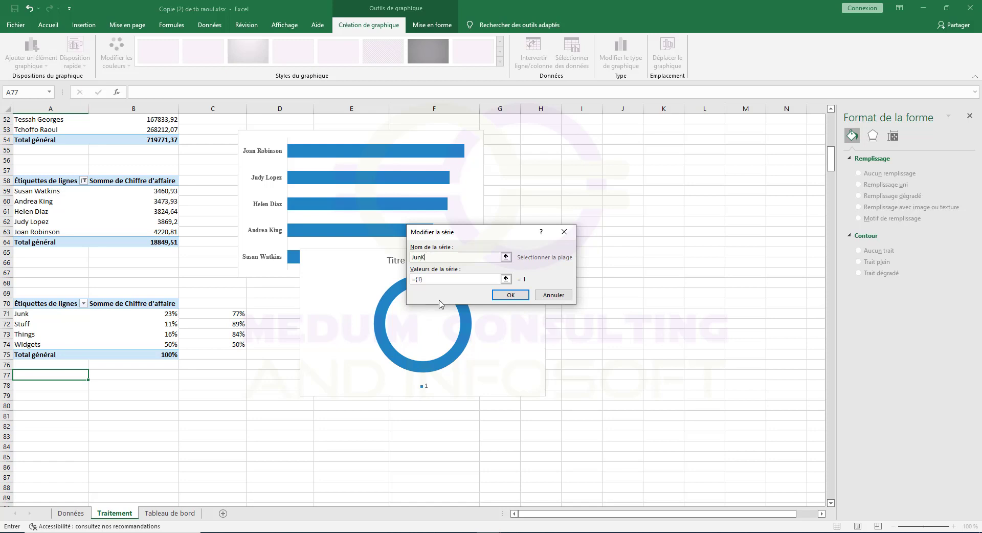
click(435, 279)
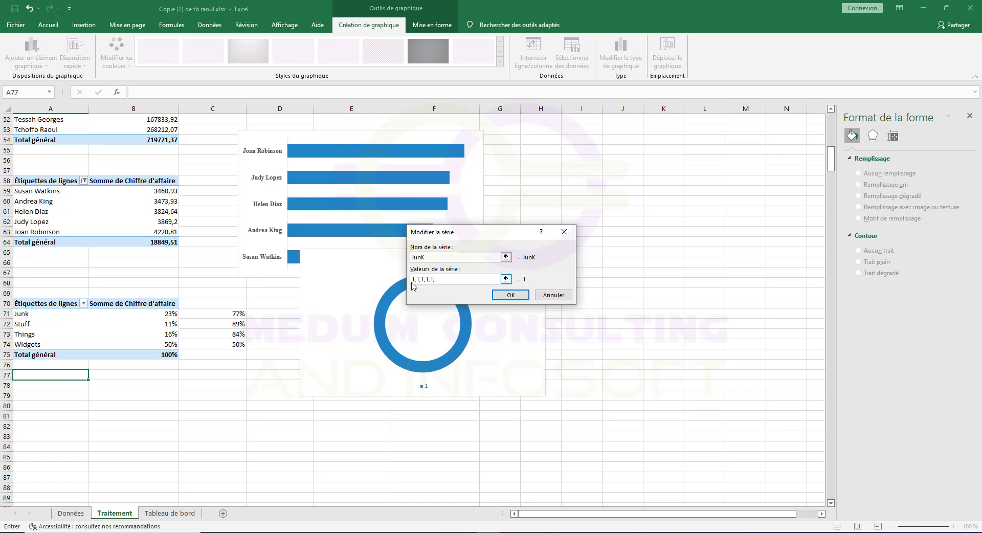
drag(456, 281, 410, 280)
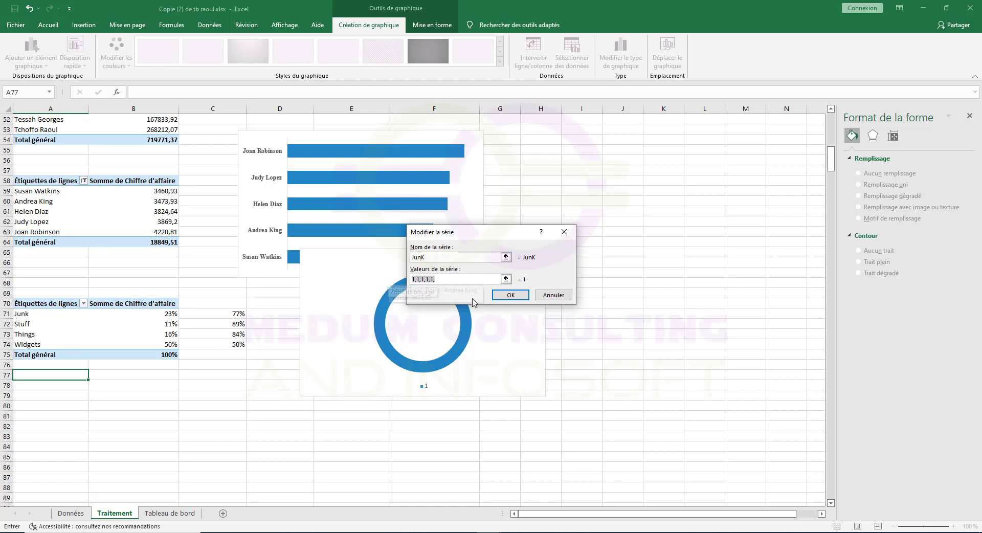
click(451, 282)
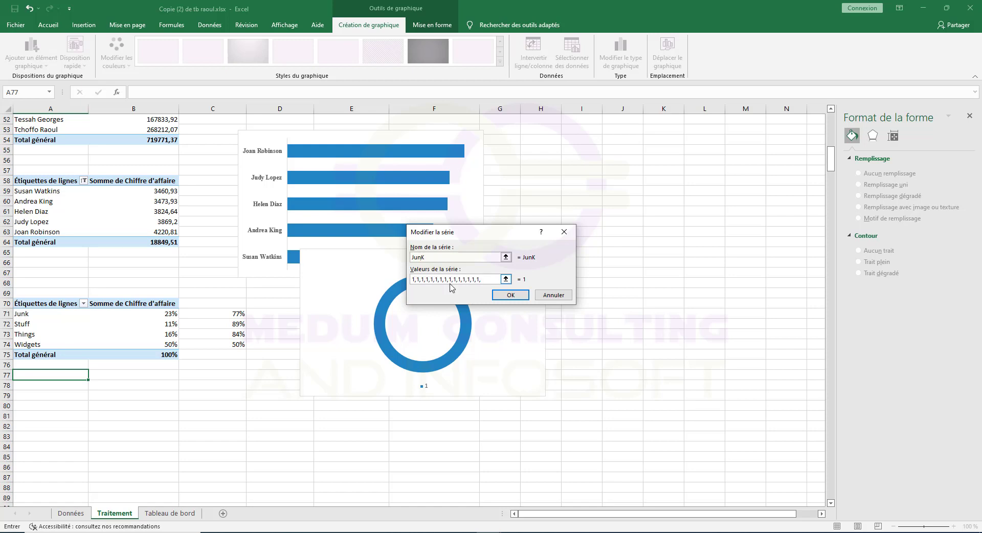
text(1)
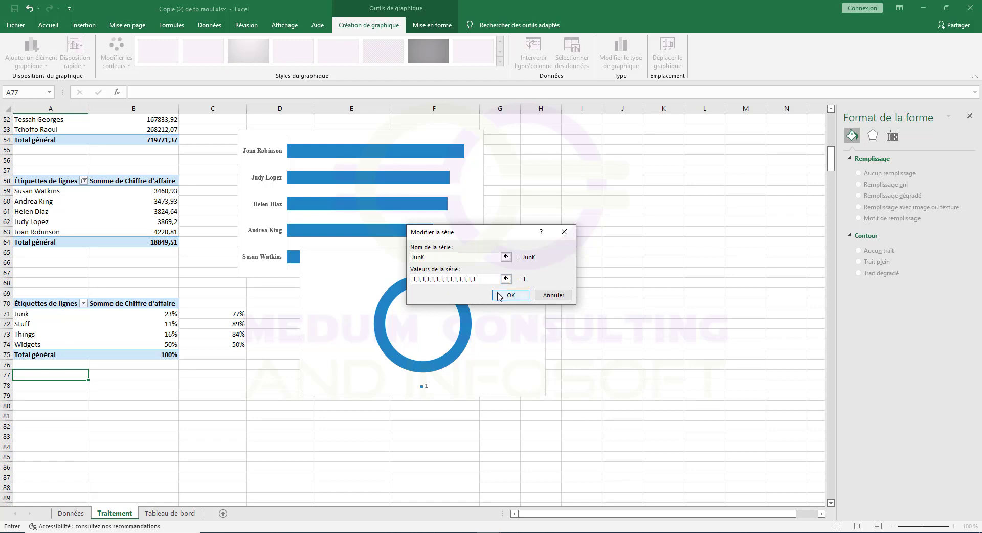
click(499, 295)
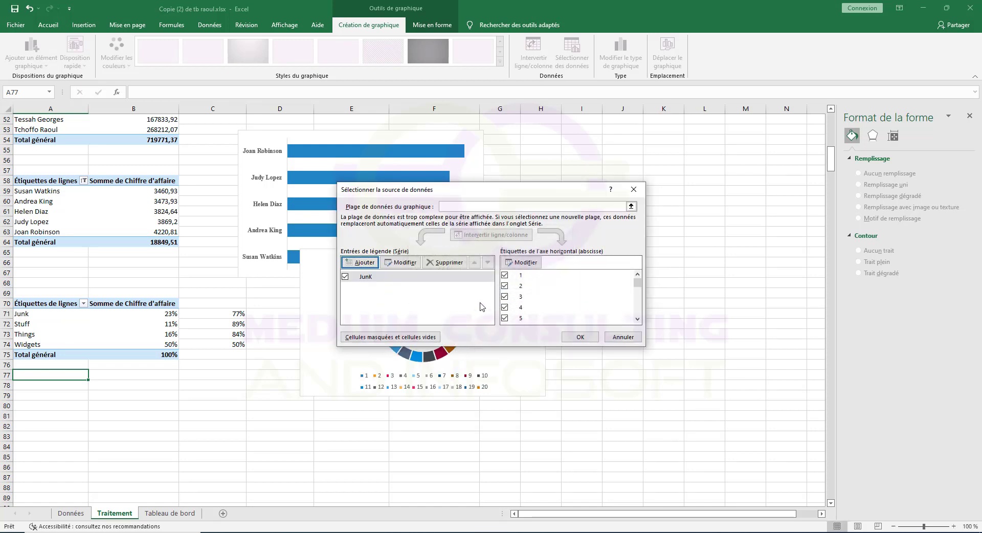
click(588, 339)
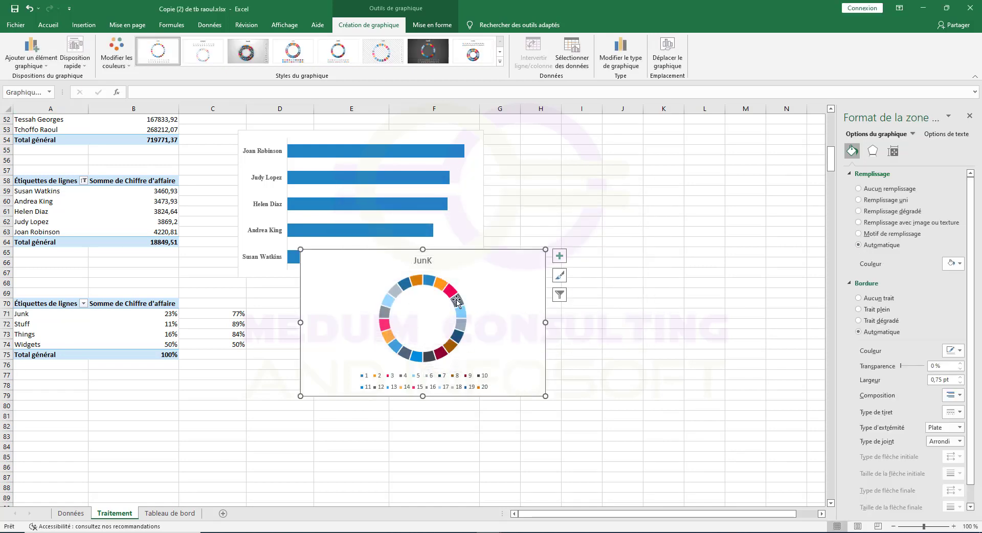
Step: Delete the title and the legend from the doughnut chart
click(429, 262)
key(Delete)
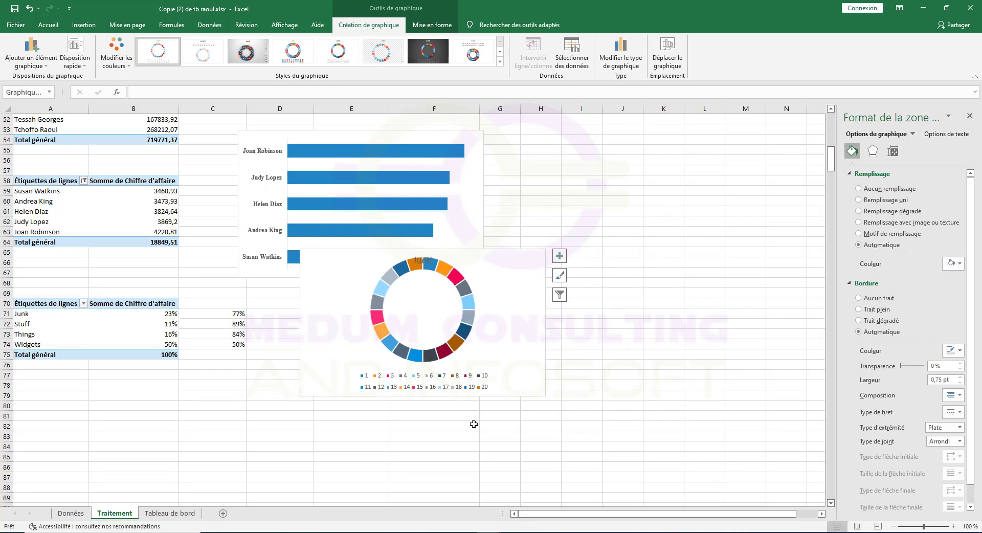
click(452, 381)
key(Delete)
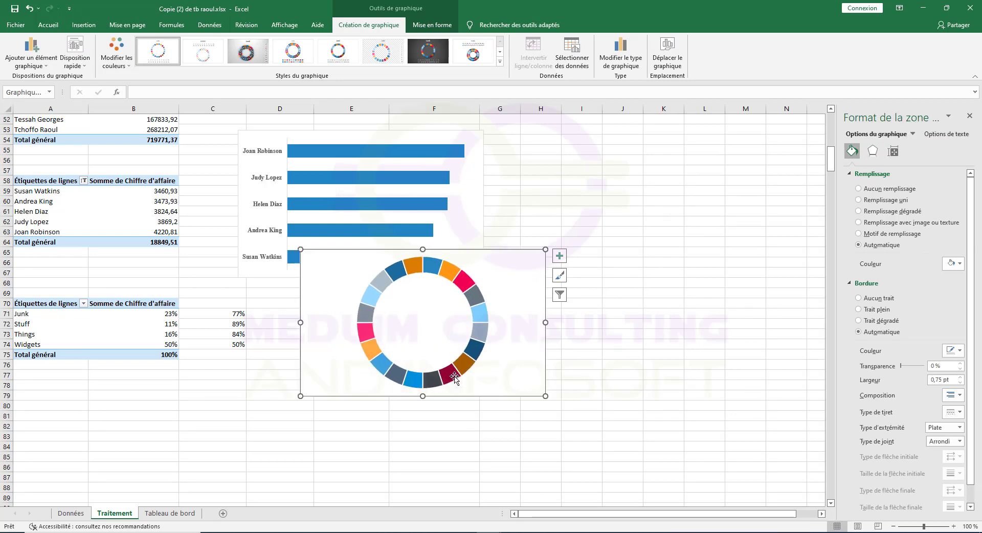
Step: Remove the doughnut's chart area fill, and place the chart below the article pivot table at about 5.6 cm high by 6.58 cm wide
right_click(504, 299)
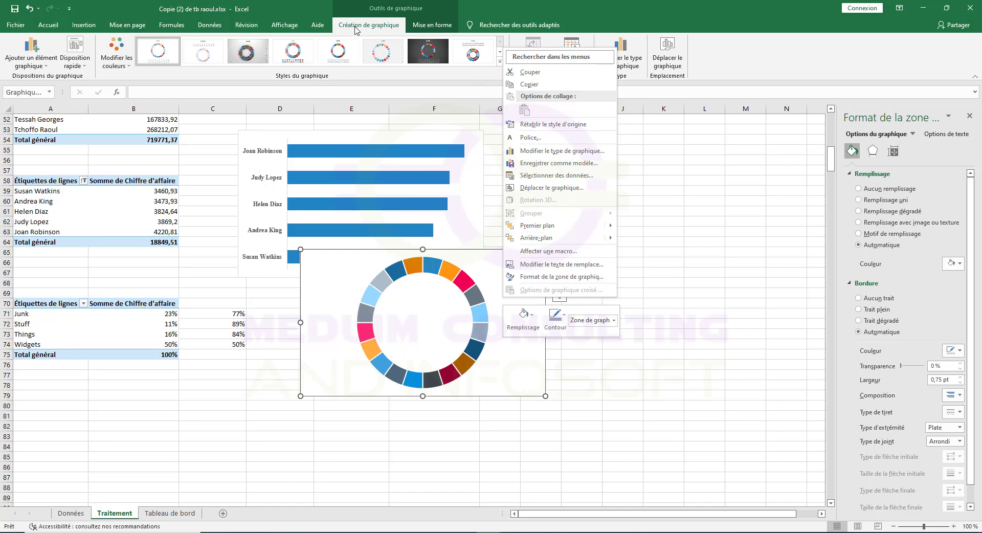
click(422, 28)
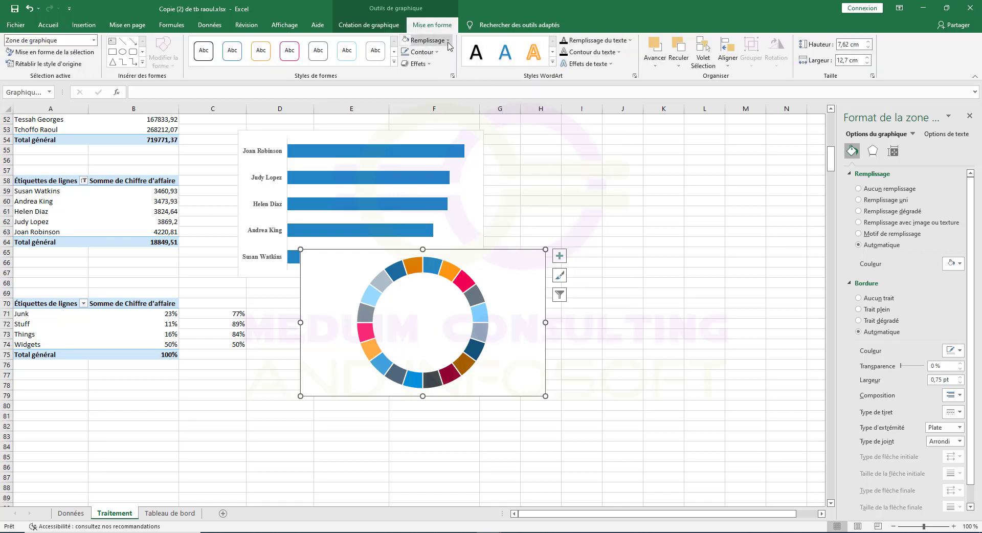
click(440, 40)
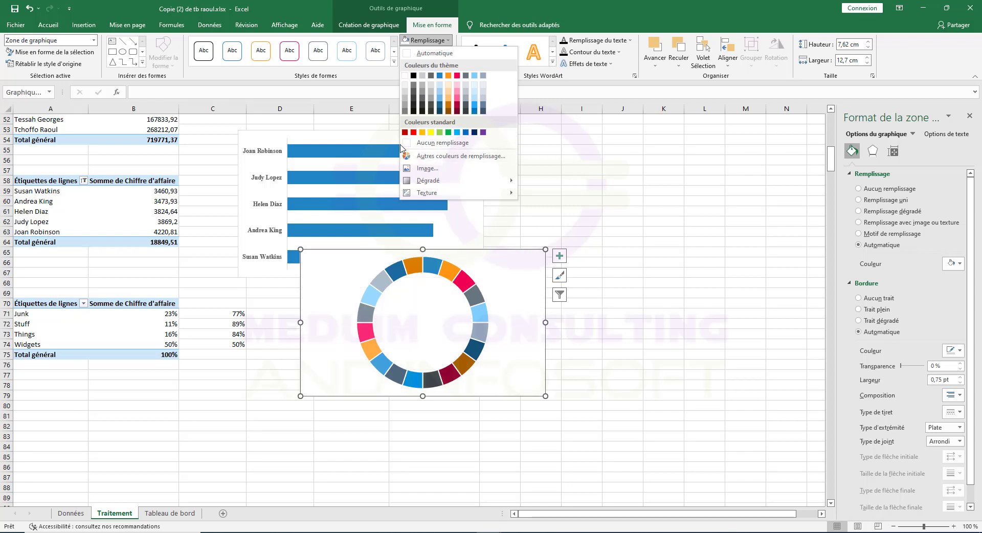
click(425, 143)
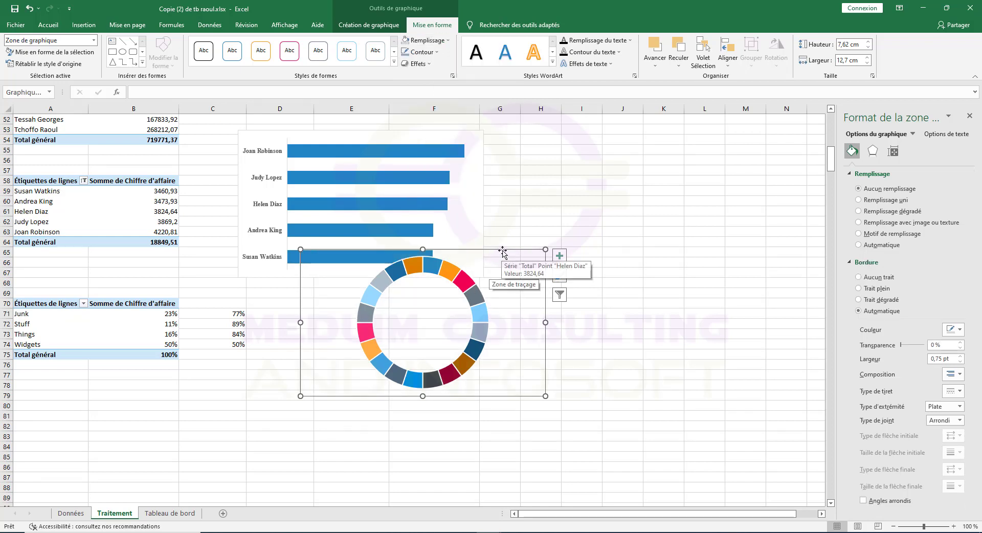
drag(502, 252, 128, 367)
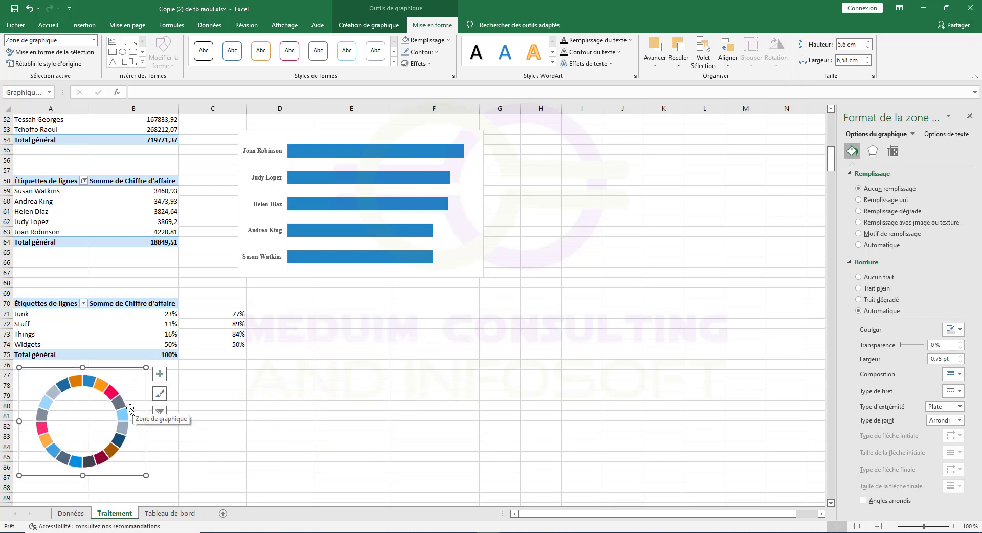
Step: Set the doughnut hole size of the JunK series to 50%
click(118, 405)
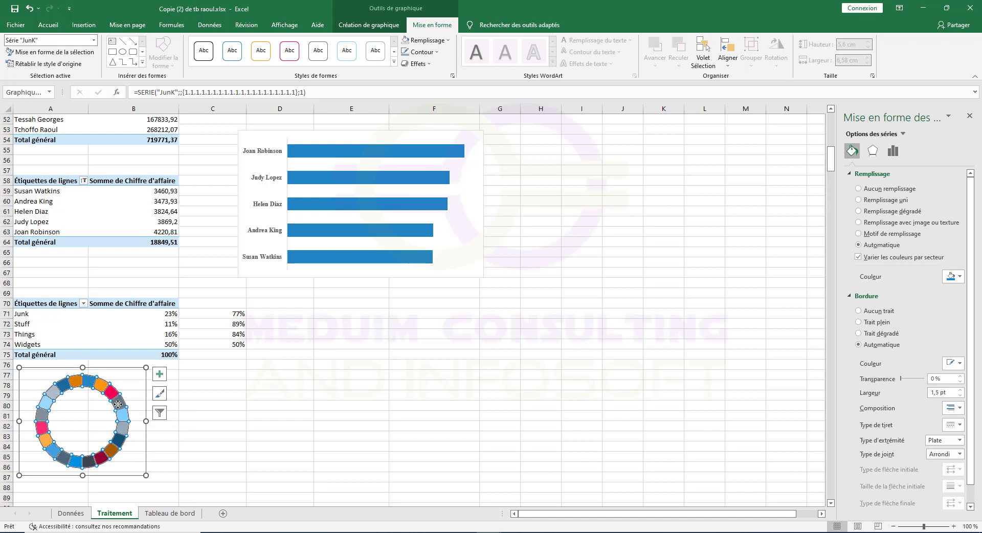
right_click(118, 404)
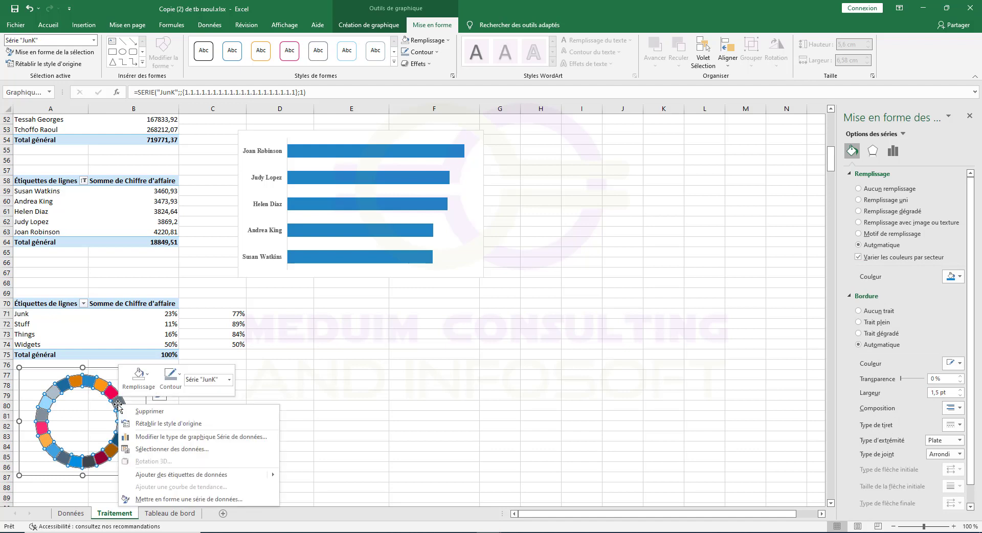
click(163, 499)
drag(952, 240, 929, 243)
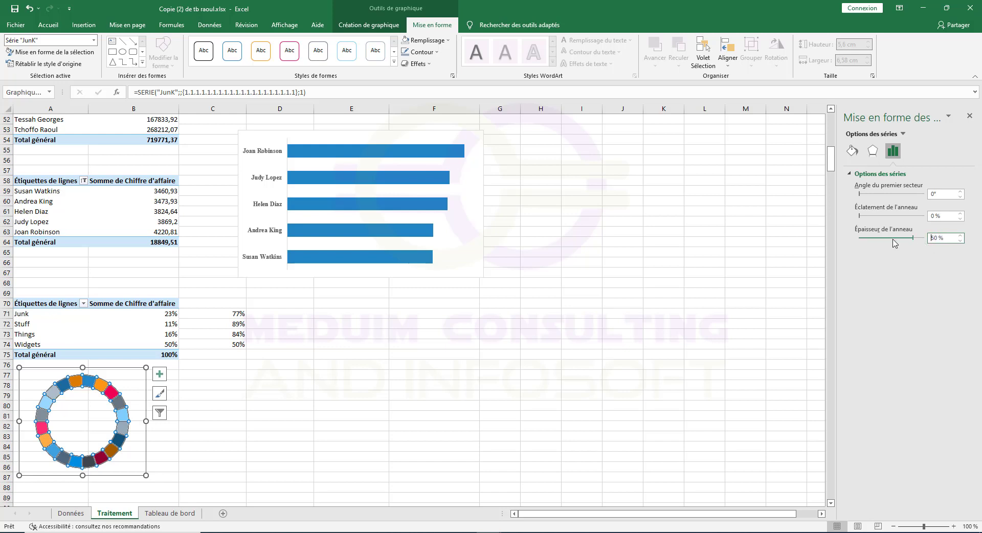
click(172, 437)
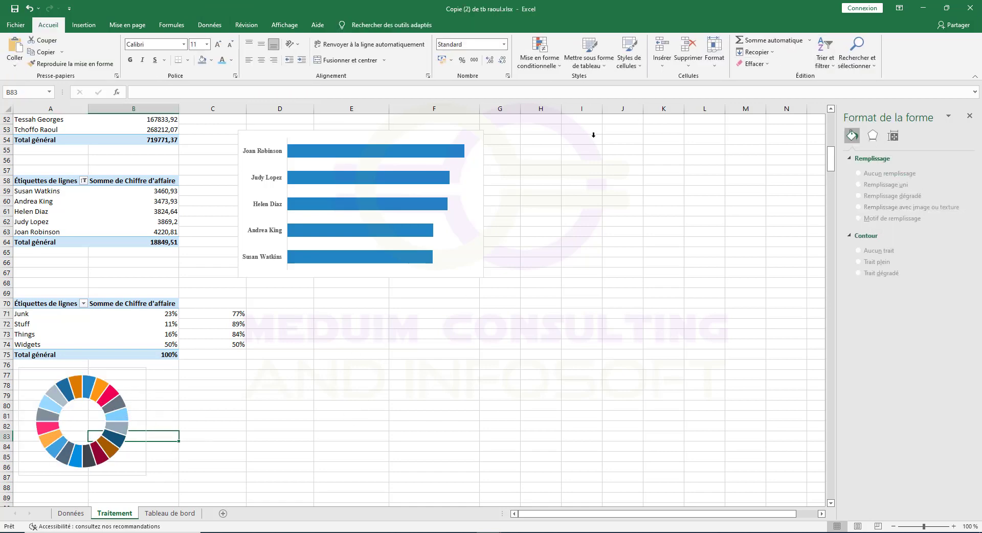
Step: Fill all segments of the JunK doughnut series with the blue theme colour
click(77, 394)
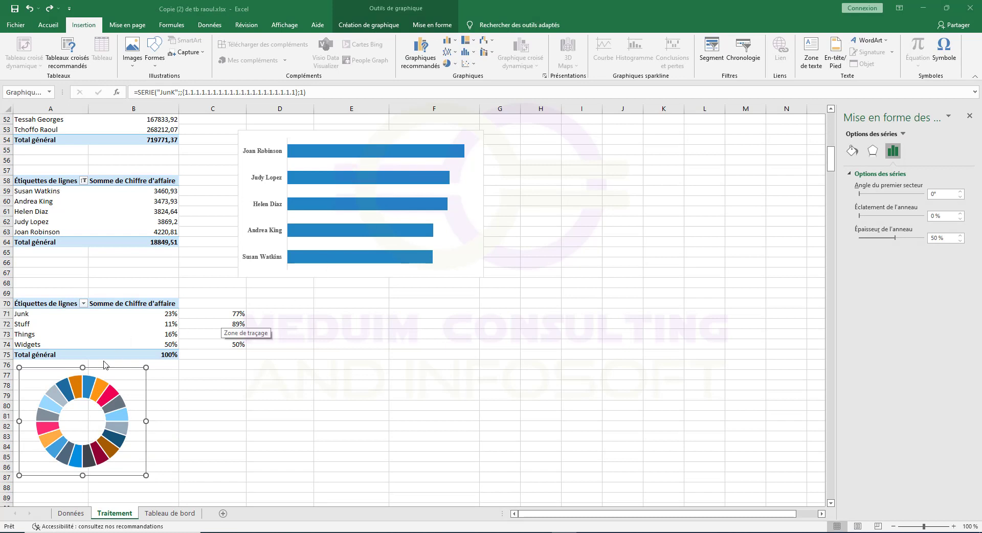
click(97, 394)
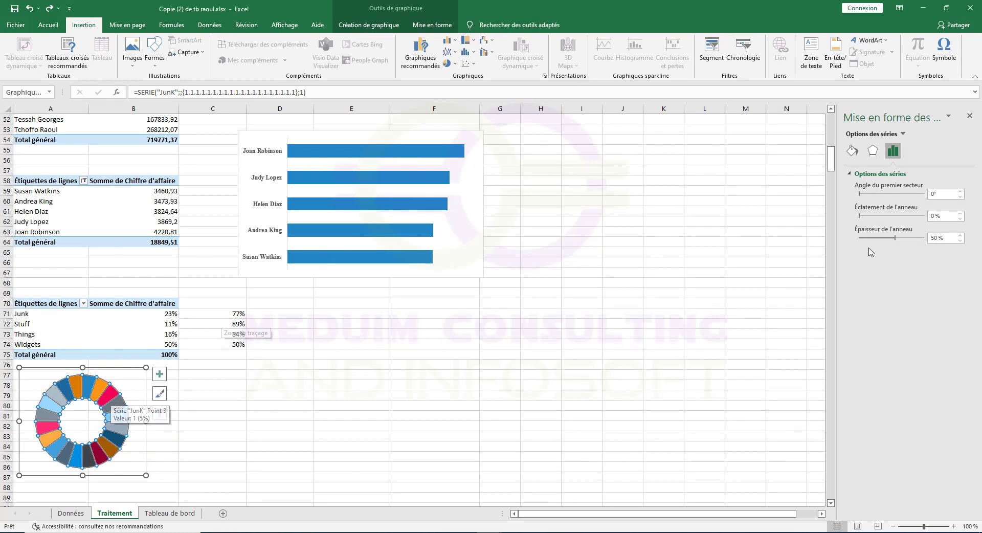
click(853, 151)
click(954, 276)
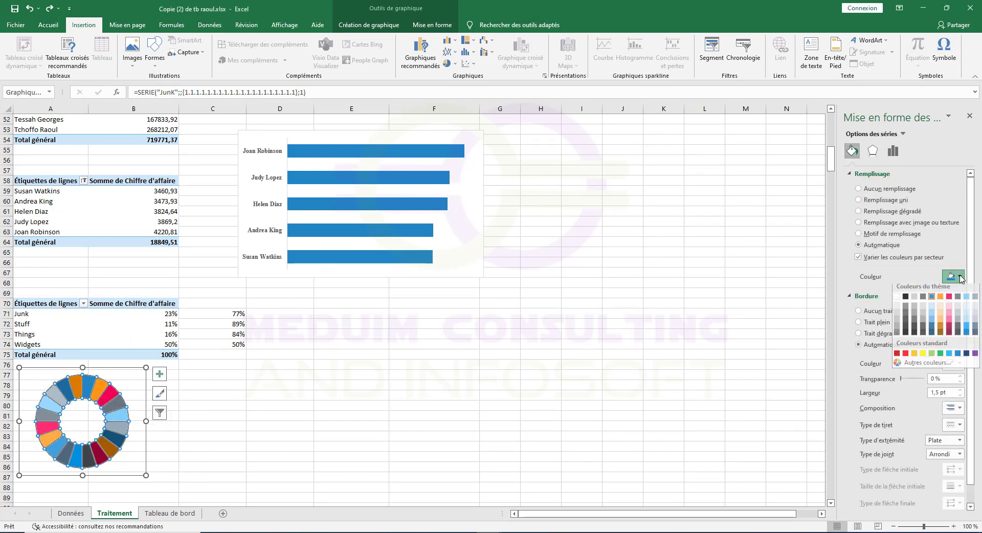
click(931, 301)
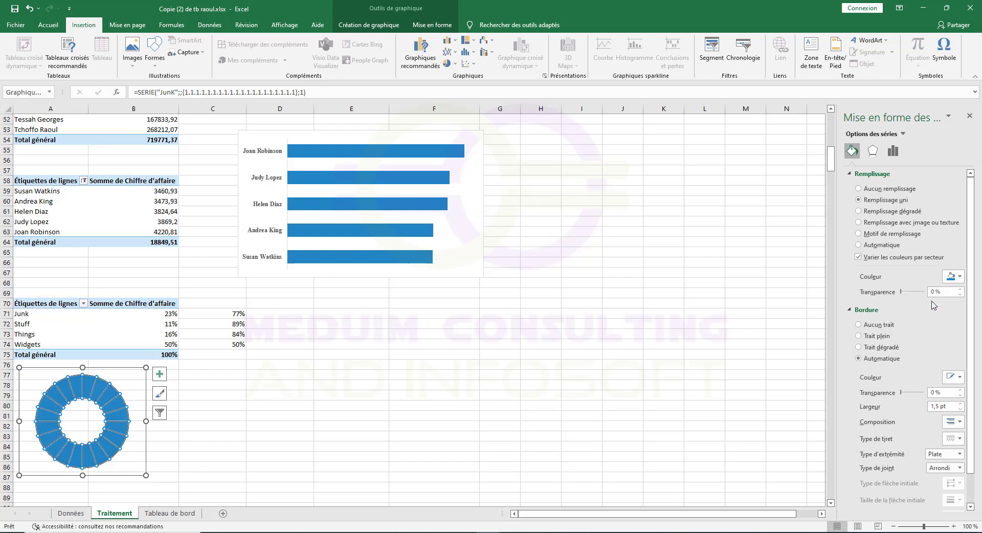
Step: Duplicate the doughnut chart three times and line up the copies in a row beside the original, below the article pivot table
click(127, 368)
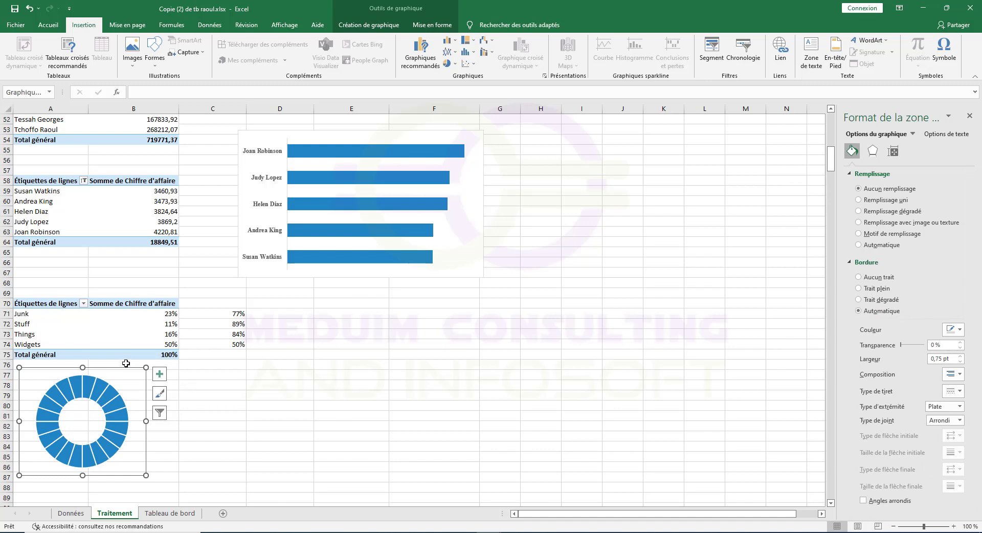
click(159, 374)
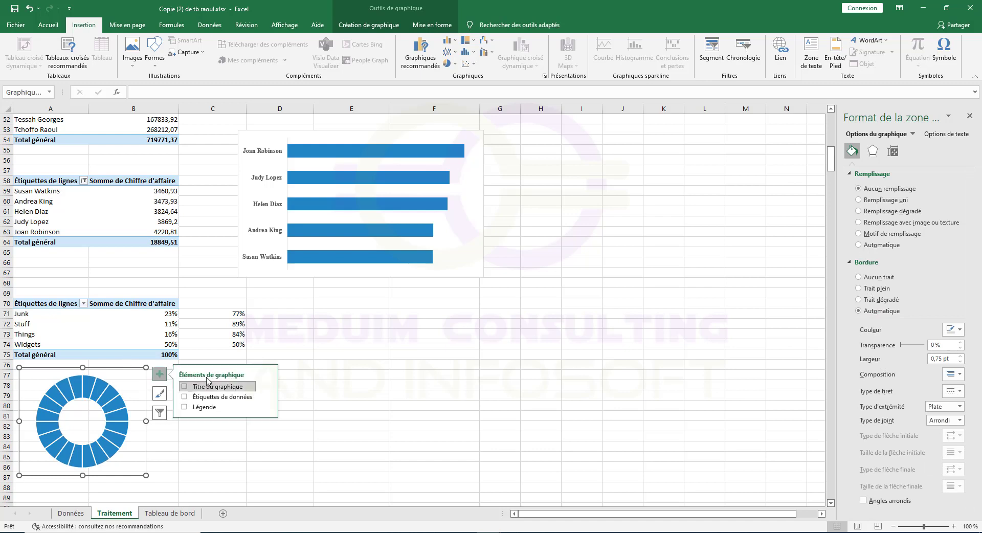
click(276, 380)
click(203, 378)
key(ctrl+v)
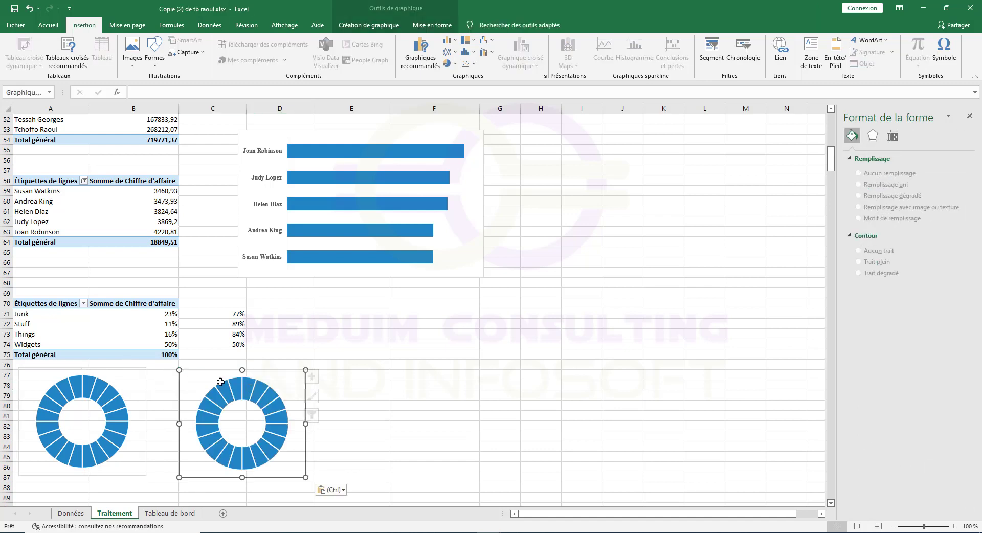
click(358, 381)
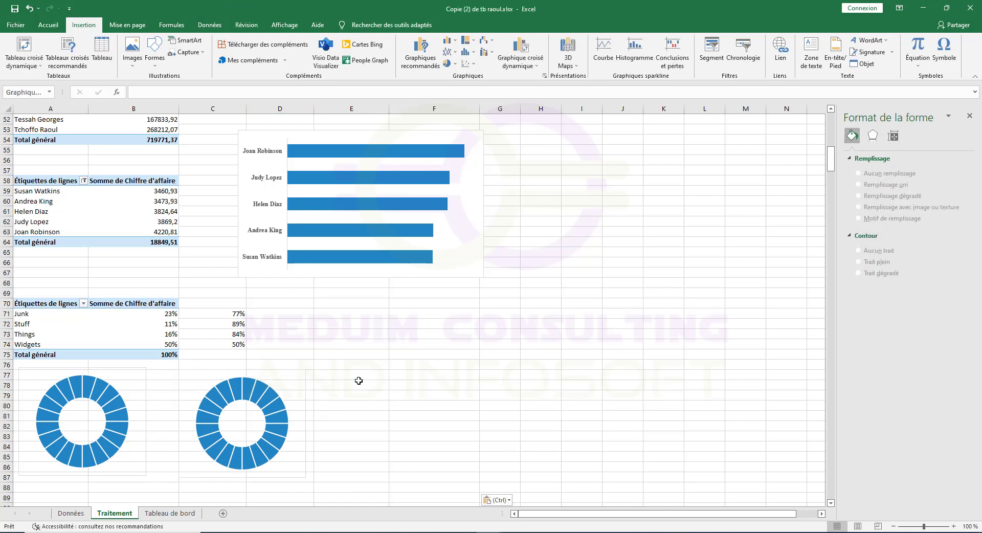
key(ctrl+v)
click(493, 379)
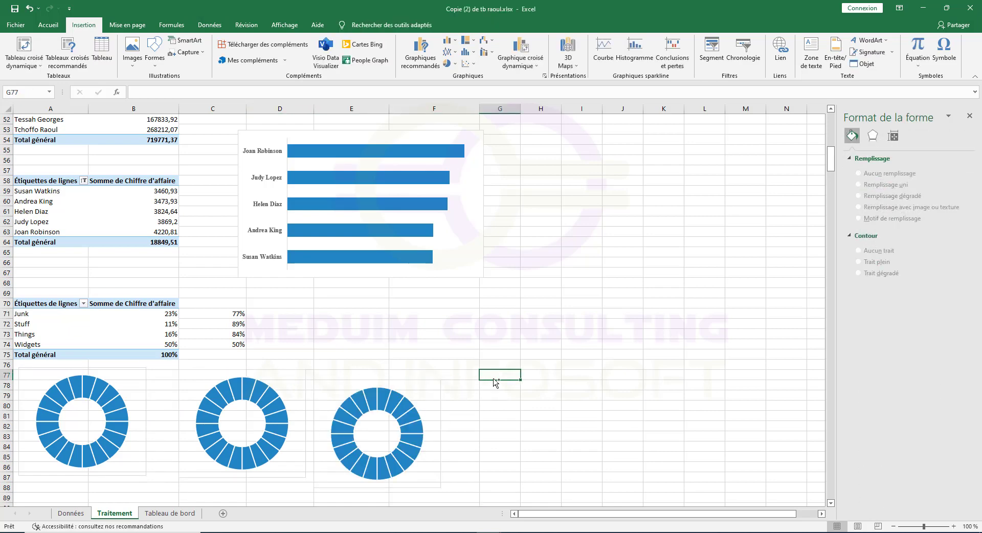
key(ctrl+v)
click(382, 380)
drag(383, 380, 388, 370)
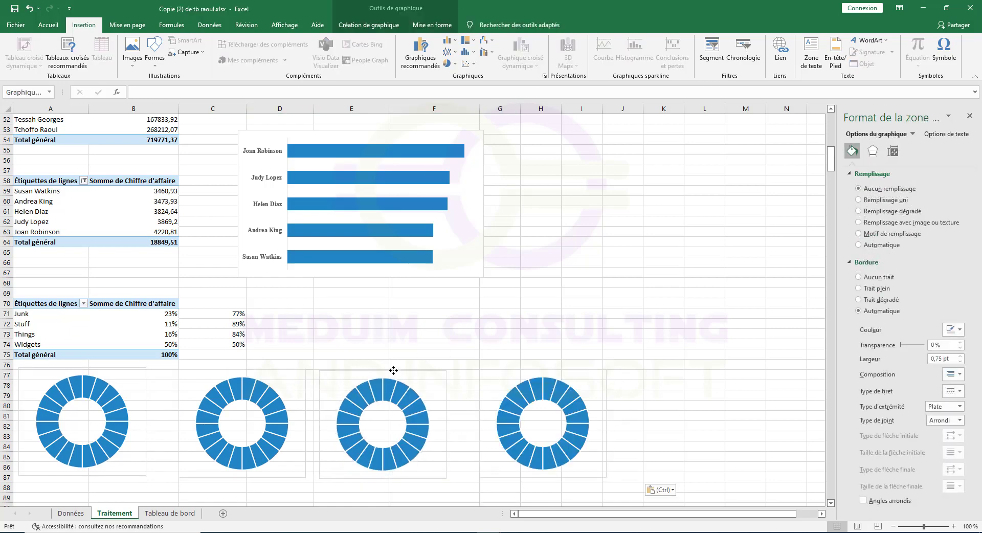
Step: Add a second data series named Junk to the first doughnut chart, using the values in B71:C71
click(93, 398)
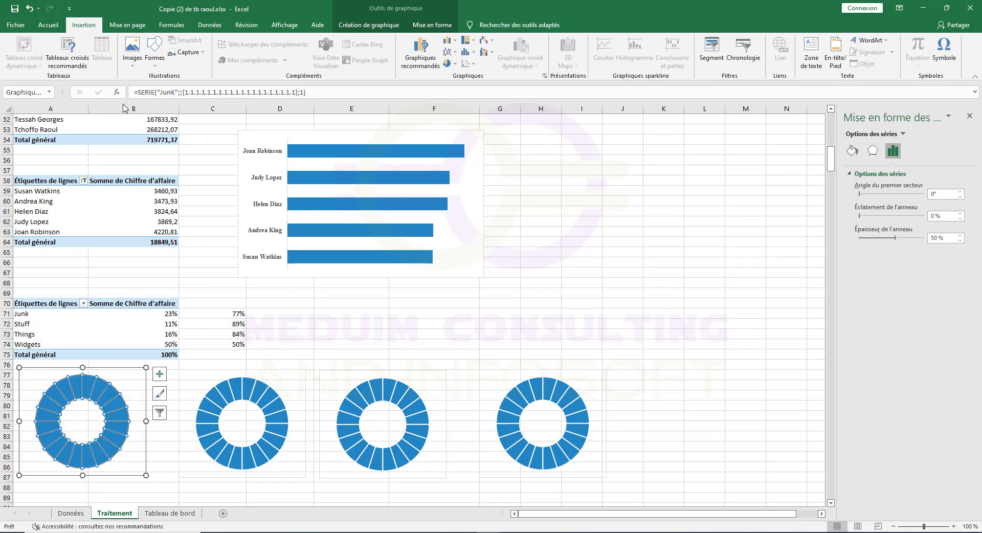
right_click(99, 389)
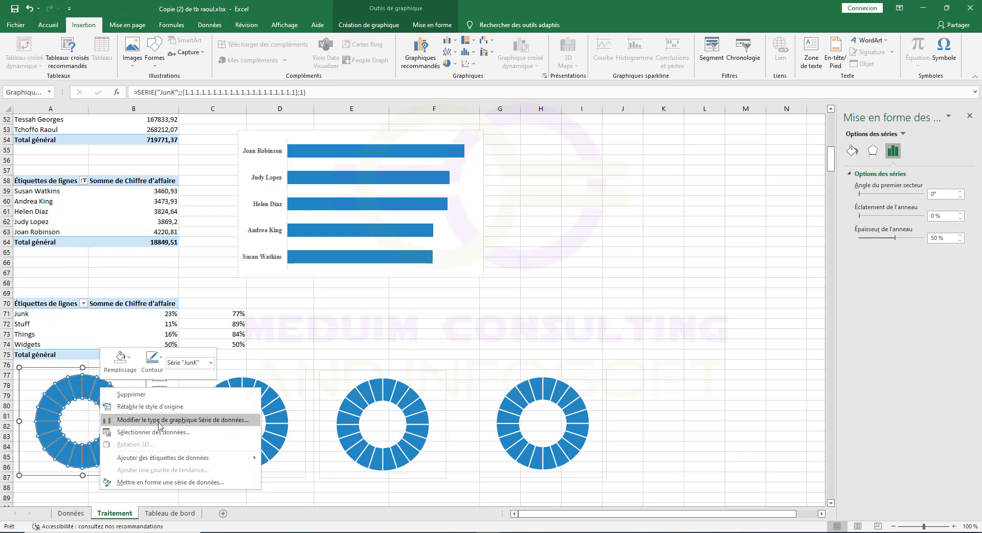
click(142, 433)
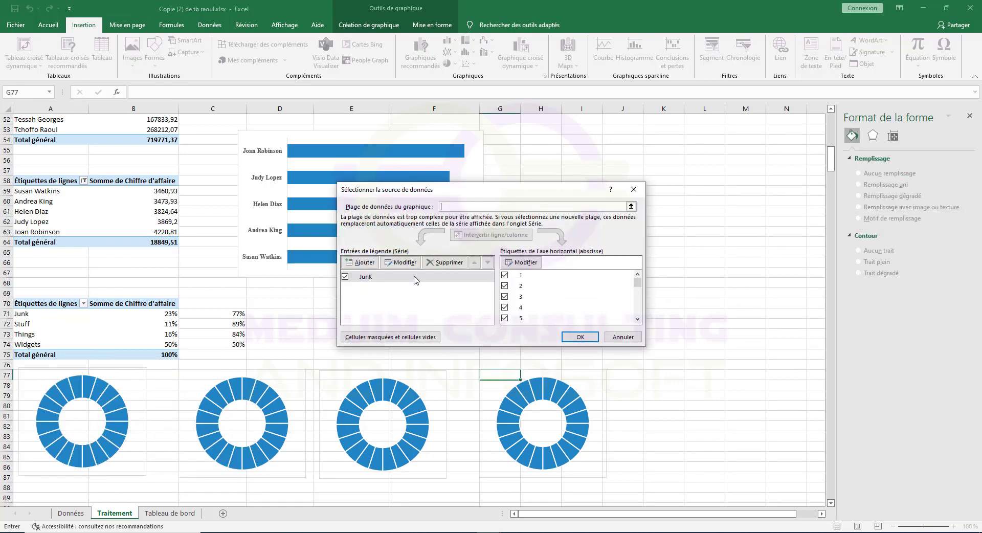
click(361, 263)
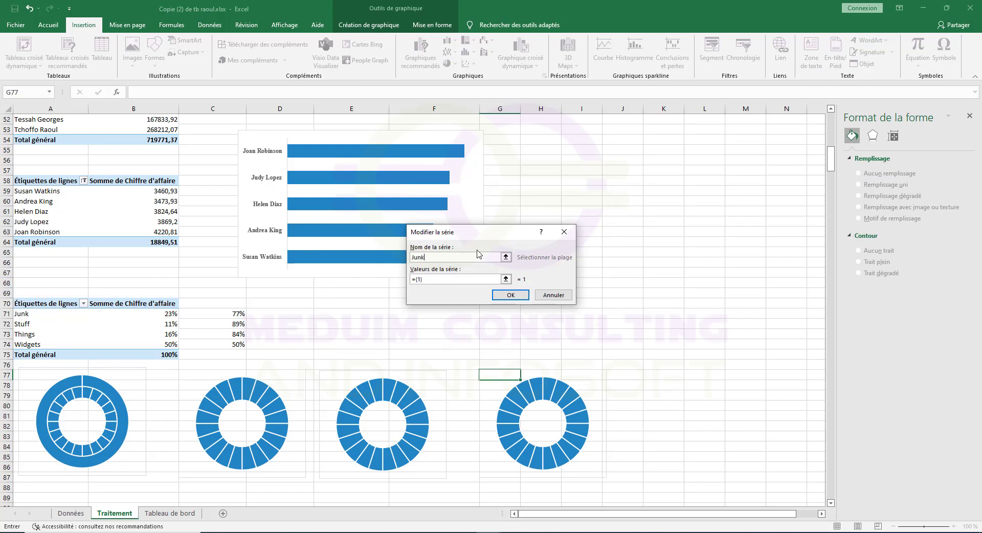
click(427, 279)
key(BackSpace)
drag(154, 315, 231, 315)
key(Return)
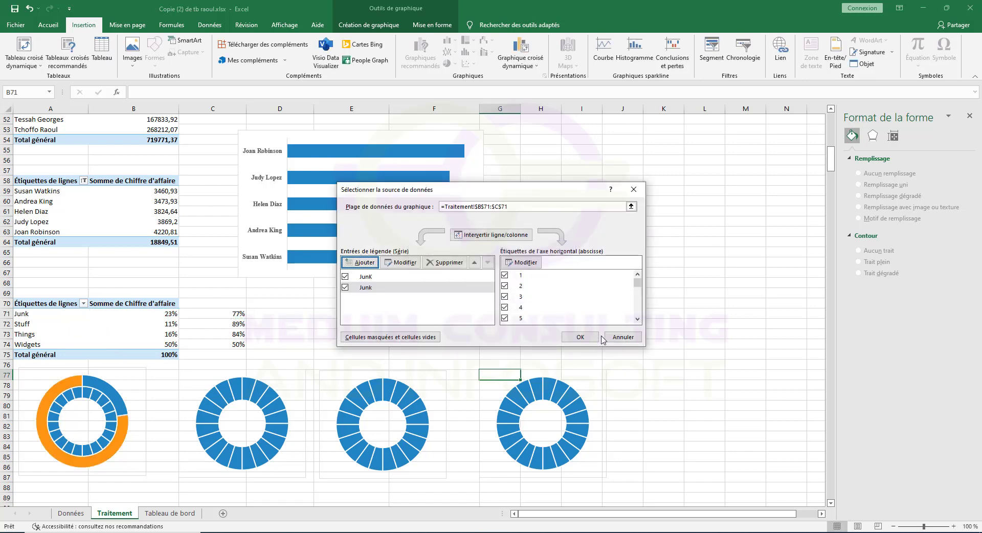
click(580, 337)
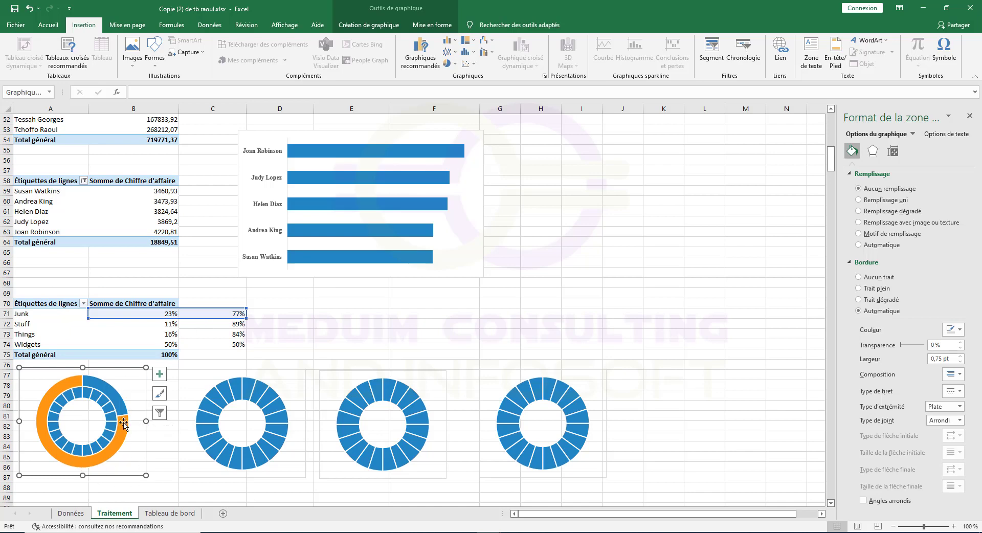
click(110, 409)
click(220, 480)
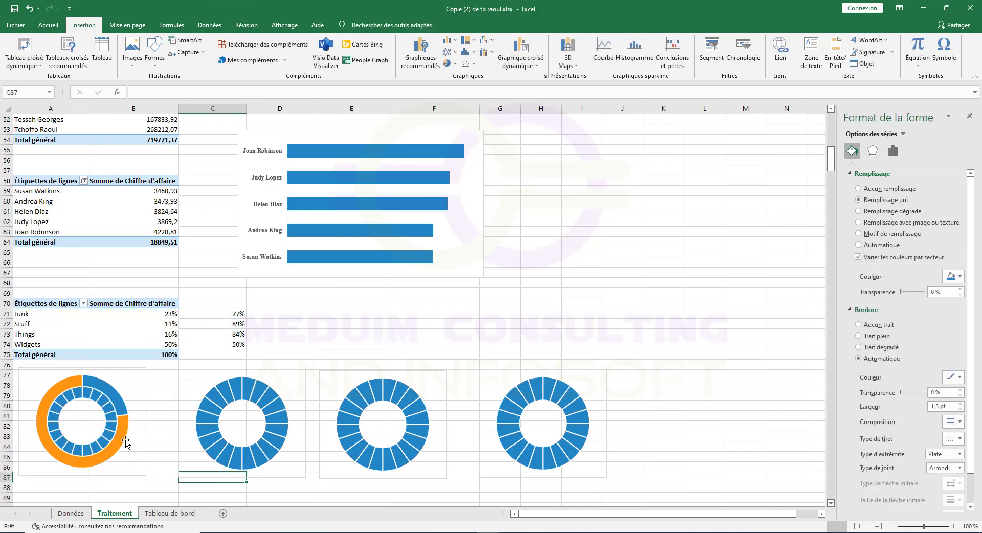
double_click(111, 412)
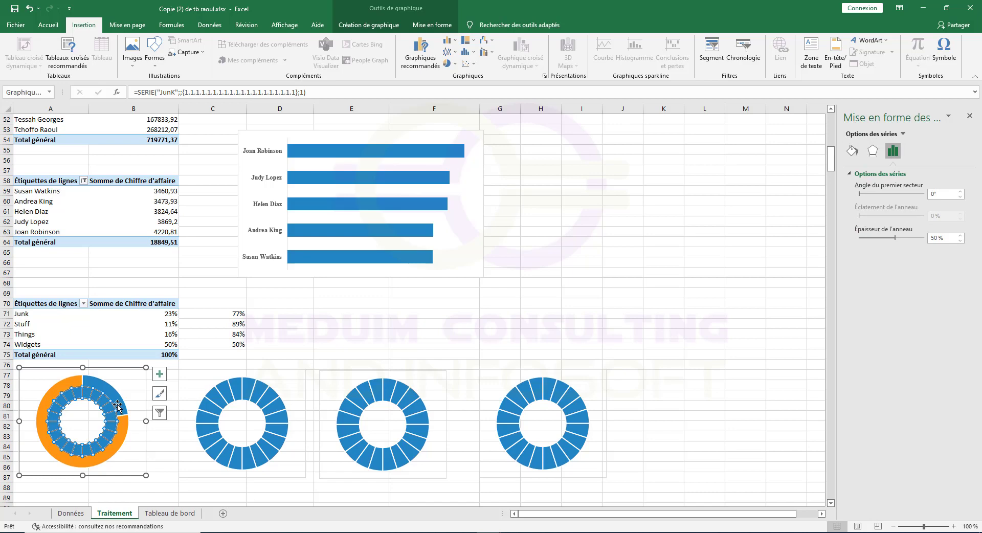
right_click(117, 407)
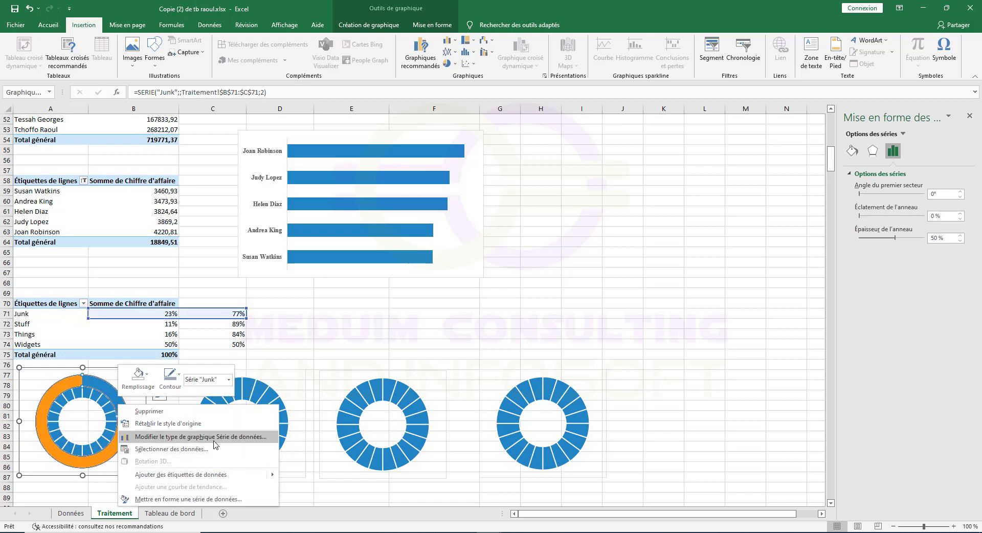
click(215, 436)
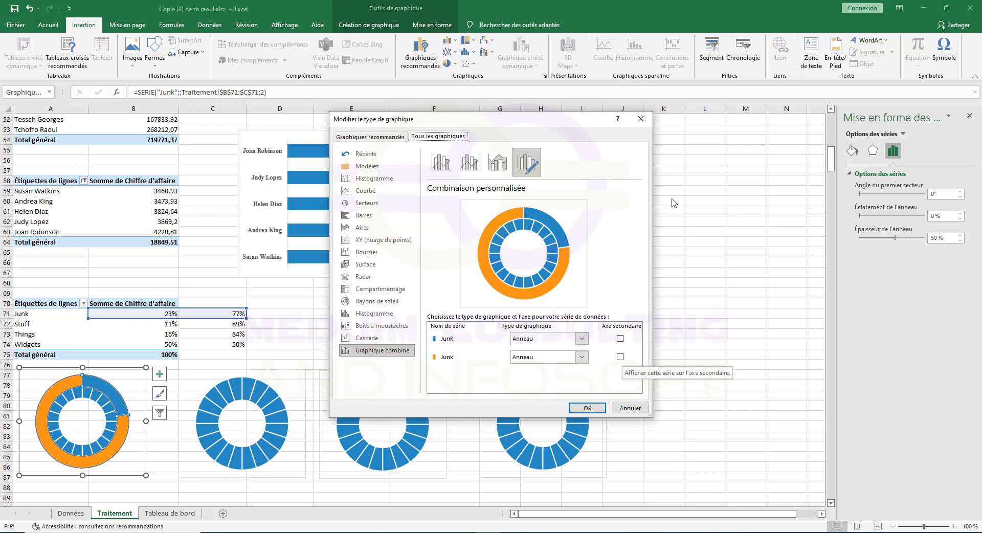
click(641, 118)
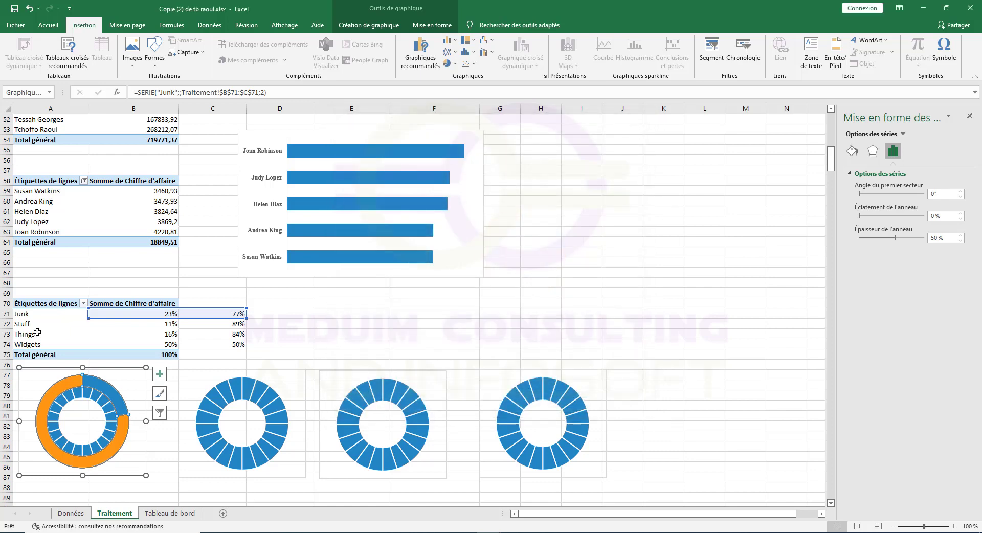
click(104, 397)
click(222, 513)
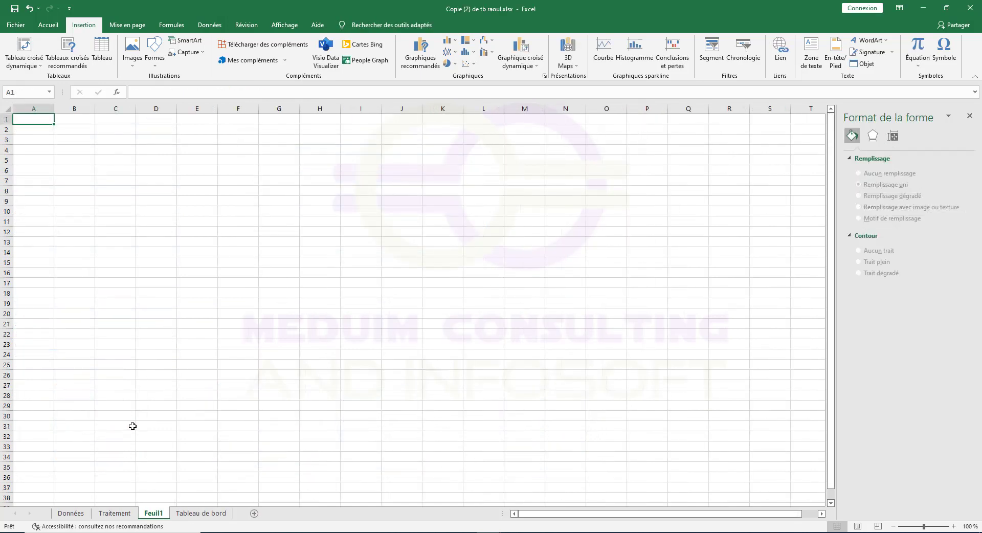
right_click(156, 513)
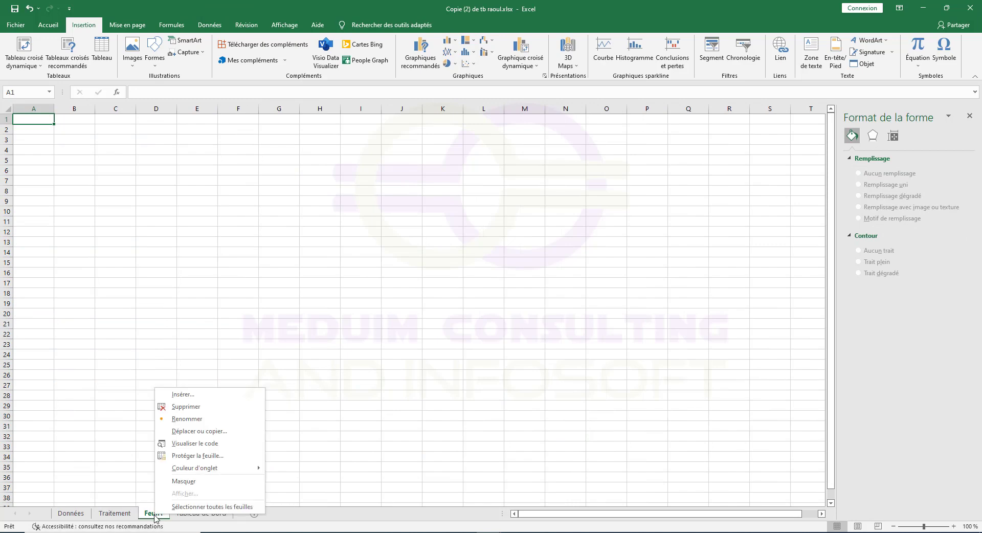
click(186, 406)
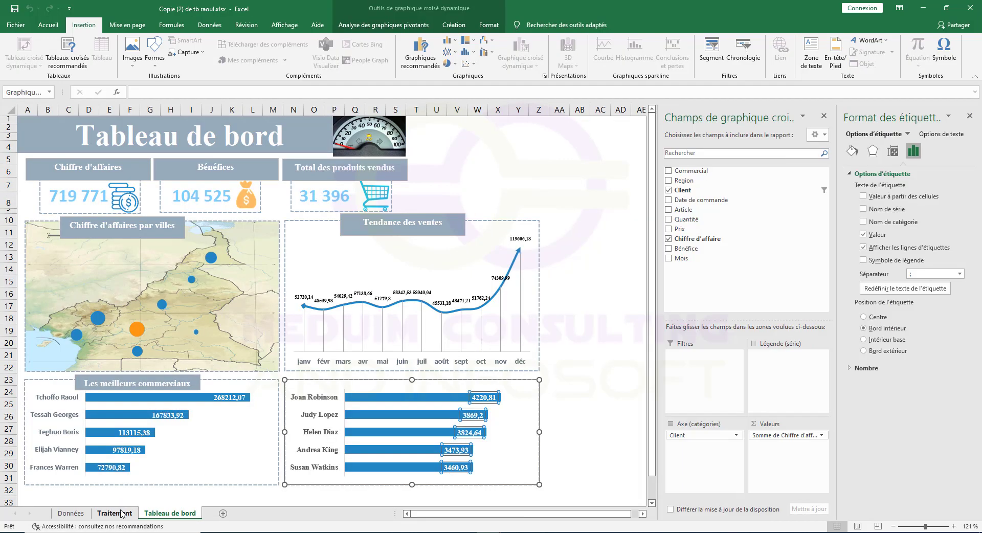
click(114, 513)
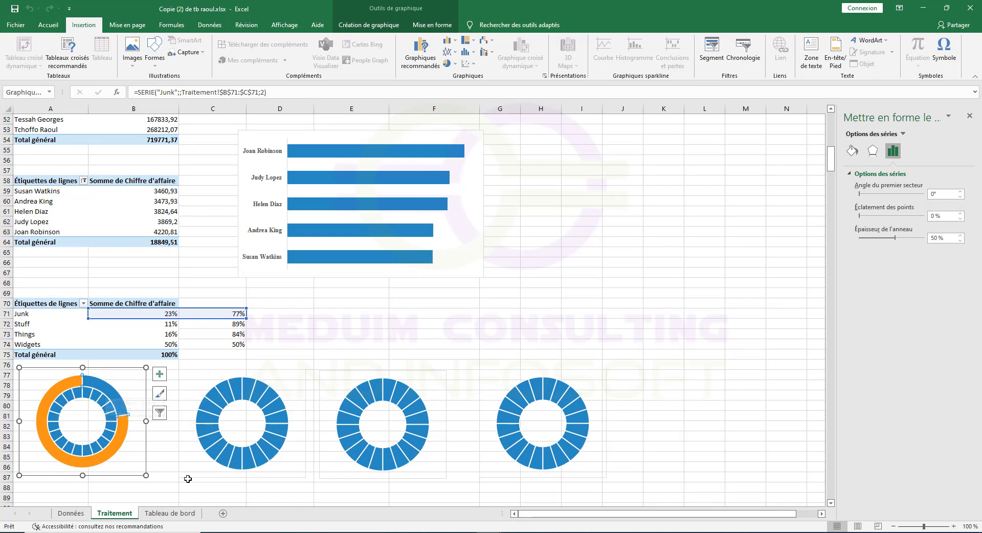
Step: Fill the entire outer Junk series of the first doughnut chart with the blue theme colour
click(156, 457)
click(103, 391)
right_click(102, 390)
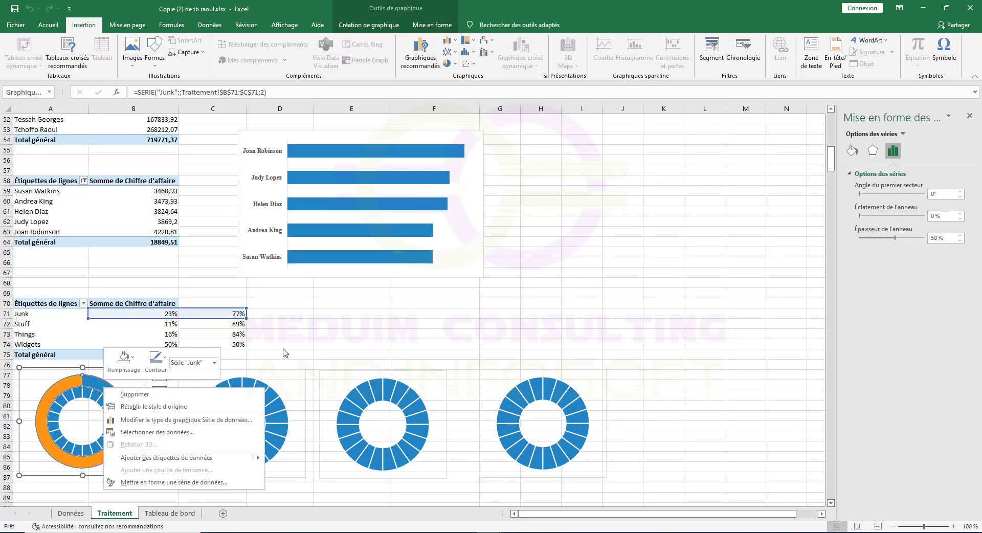
key(Escape)
click(106, 393)
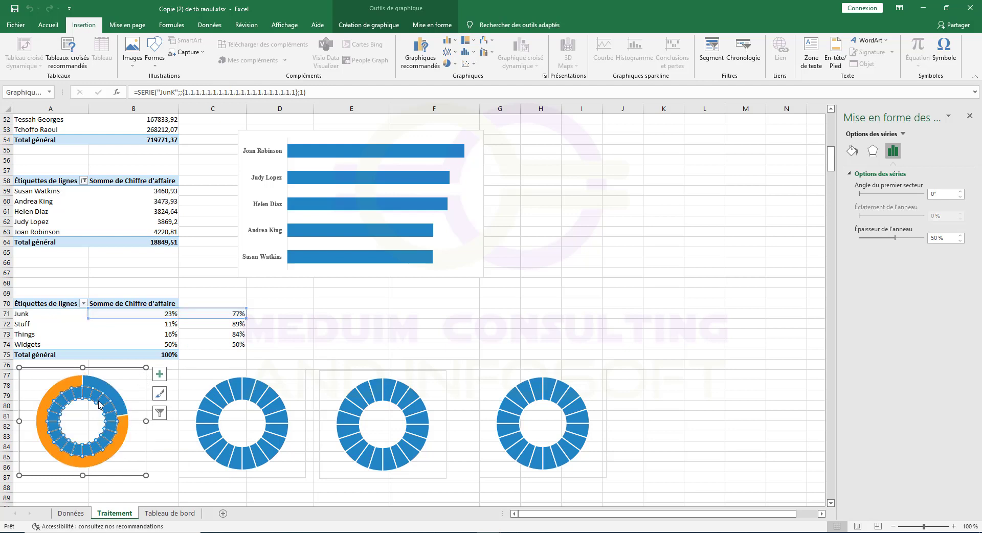
click(105, 394)
right_click(106, 394)
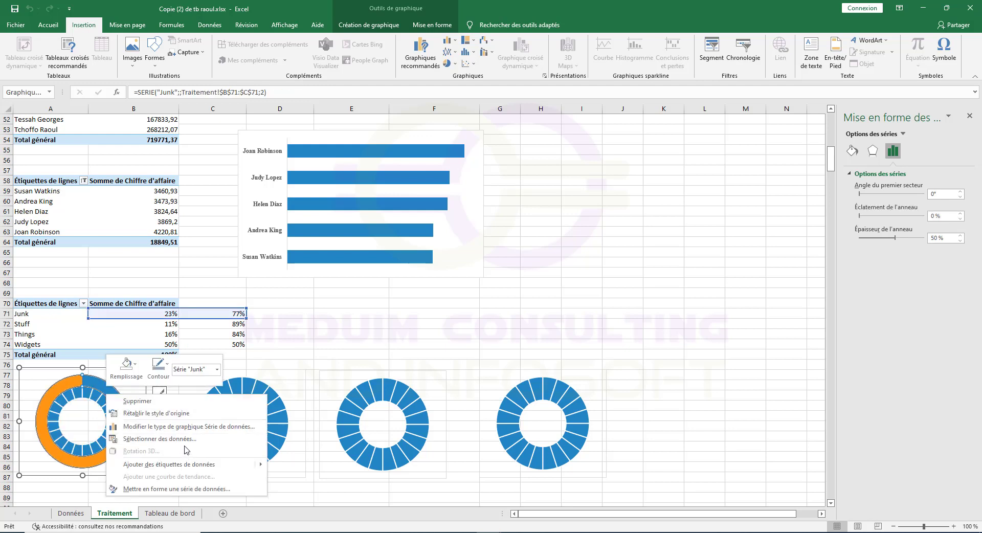
click(199, 489)
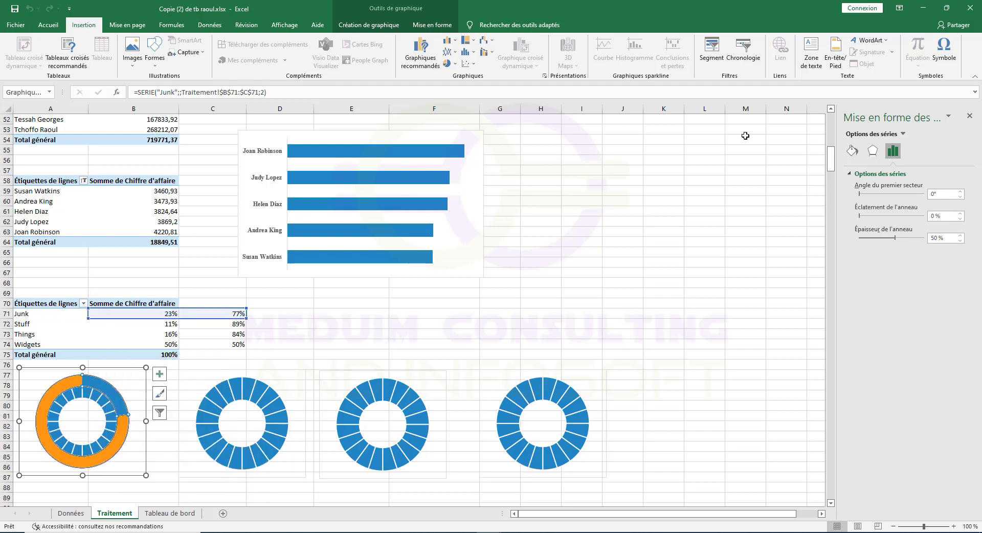
click(853, 151)
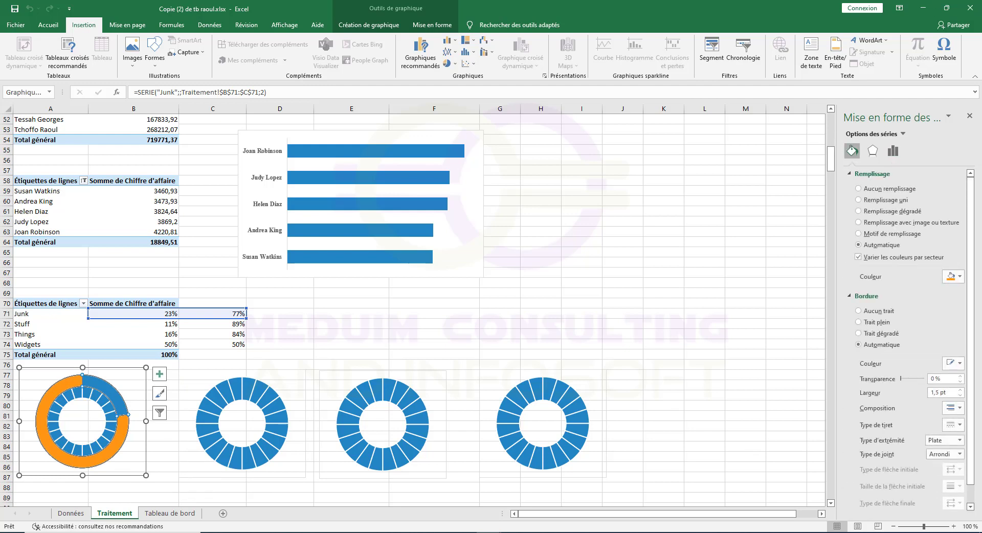
click(961, 276)
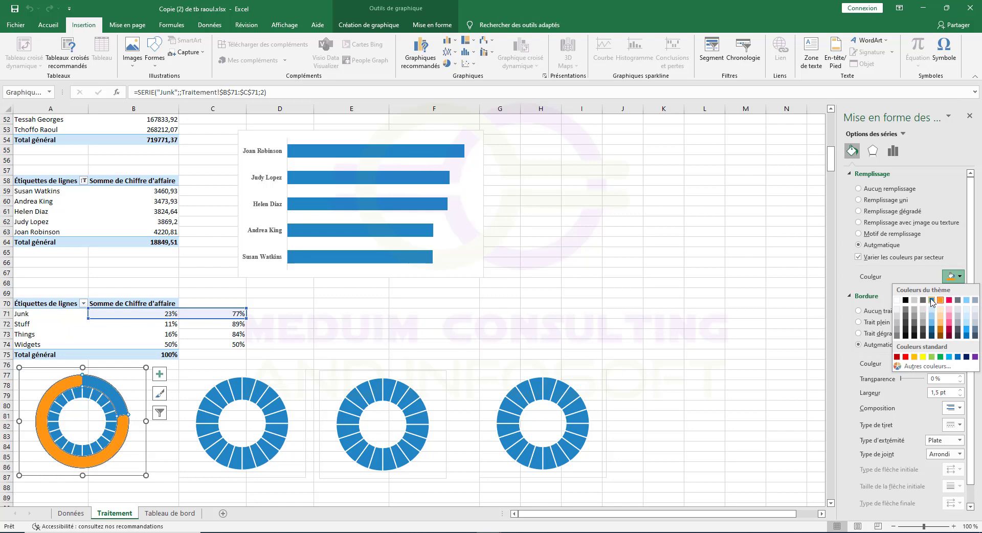
click(932, 303)
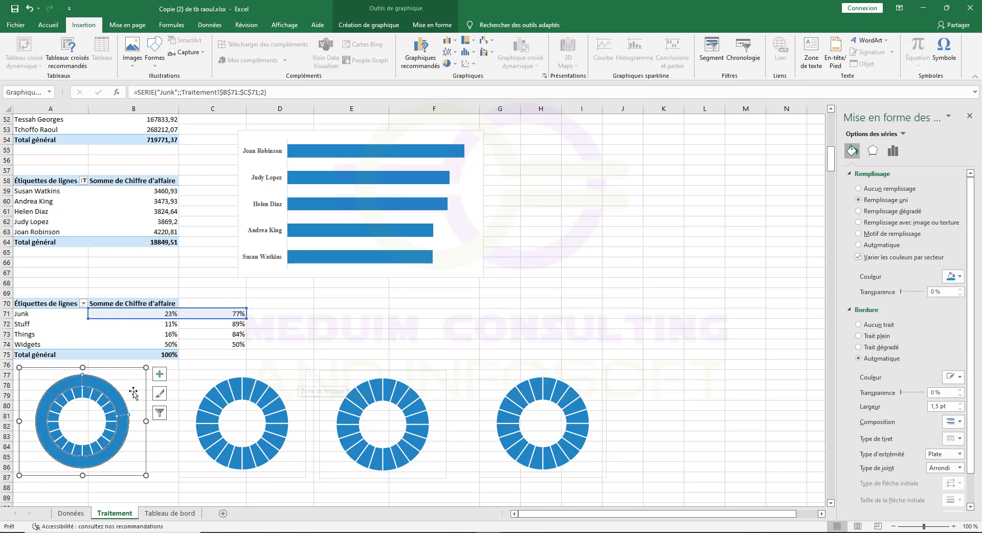
Step: Plot the Junk percentage series on the secondary axis in the first chart, keeping the doughnut type for both series
click(111, 400)
right_click(112, 401)
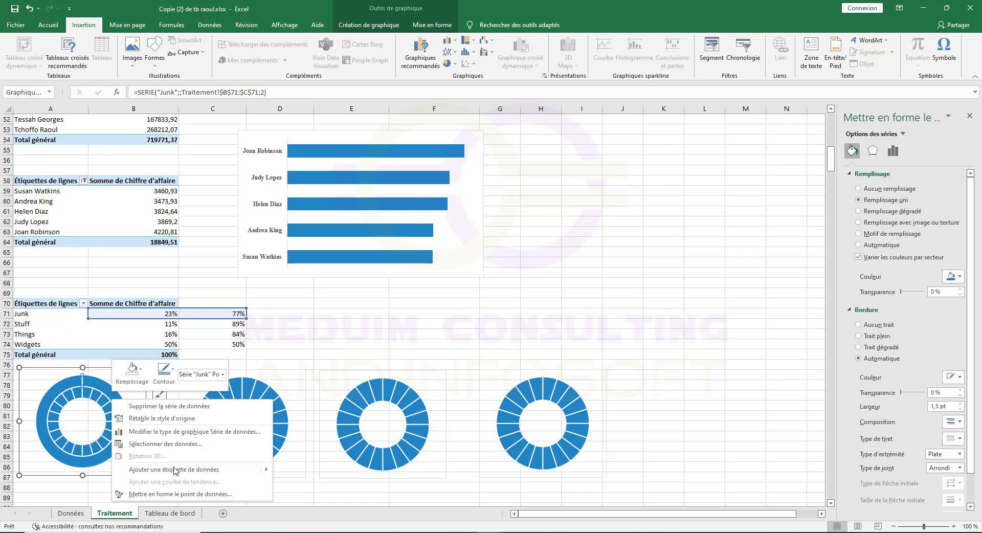
click(185, 432)
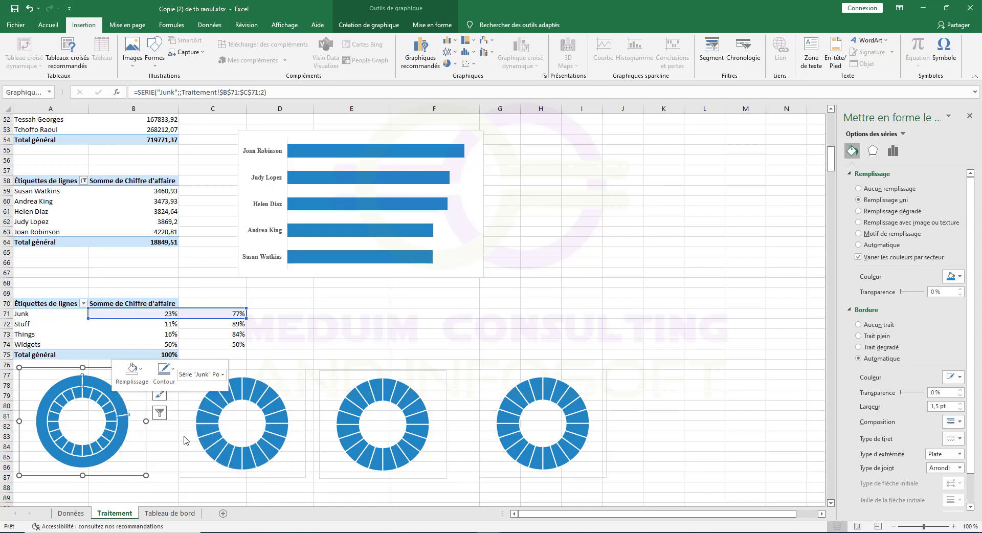
click(620, 357)
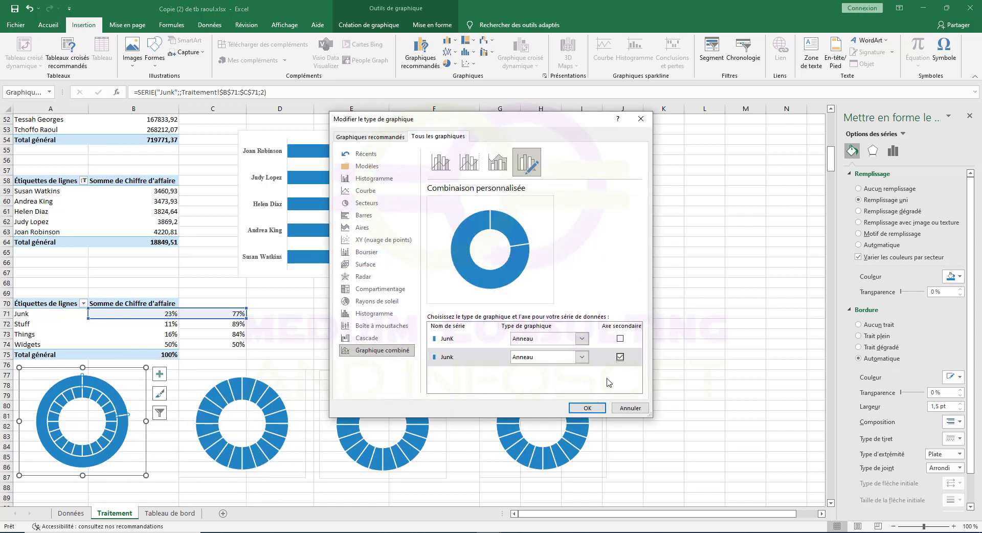
click(587, 408)
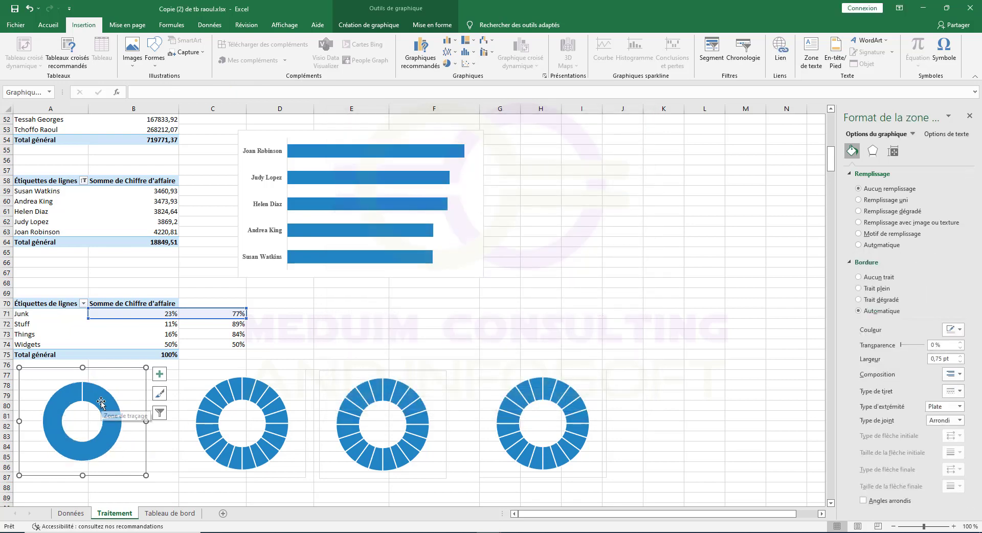
Step: Remove the fill from the 23% point of the Junk percentage series in the first doughnut chart
drag(100, 401, 109, 392)
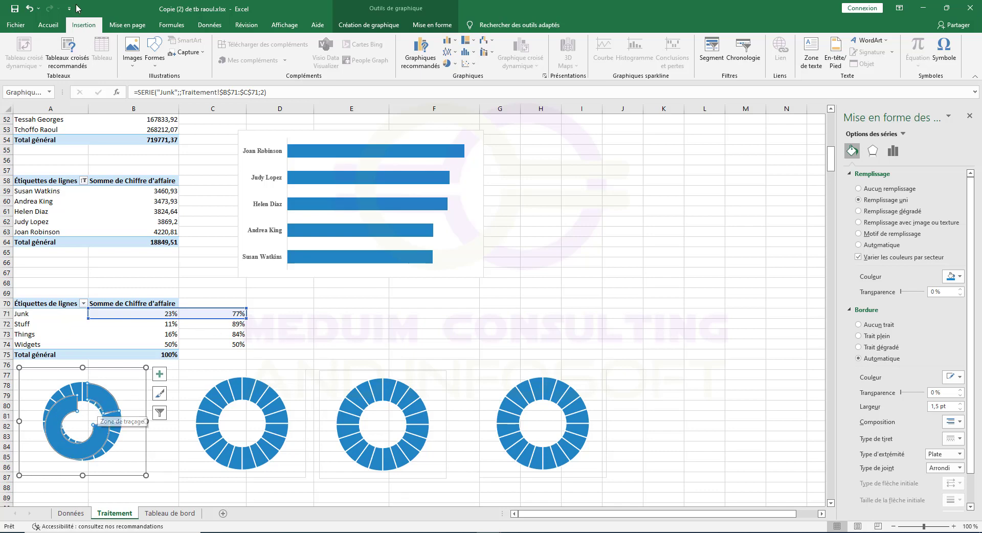
click(30, 10)
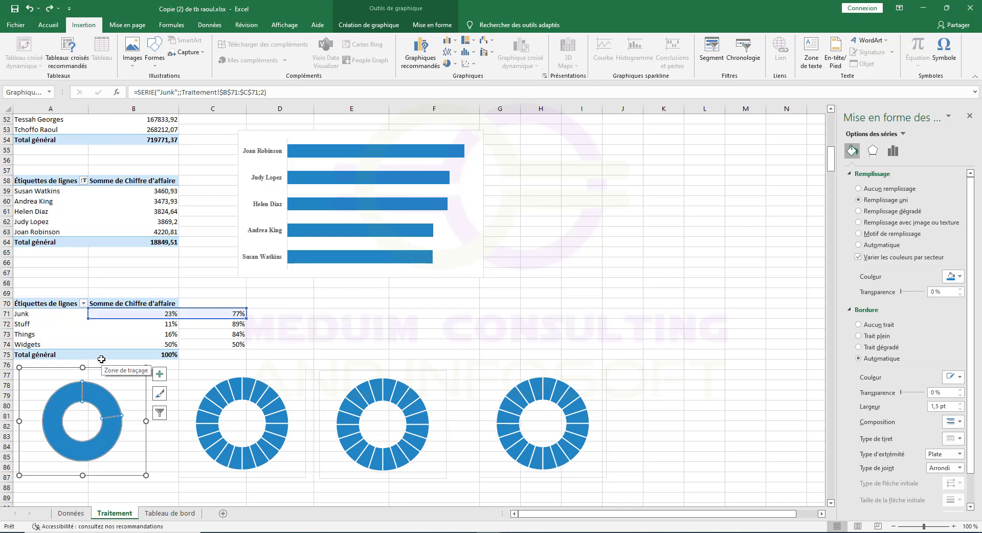
click(100, 401)
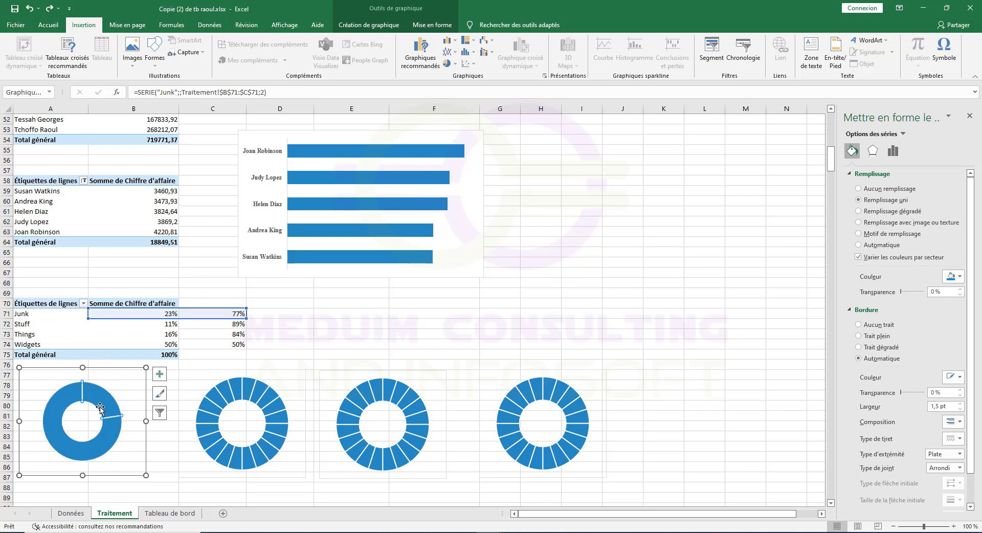
click(881, 191)
Step: Fill the 77% point of the Junk percentage series with white at 15% transparency
click(112, 436)
click(953, 276)
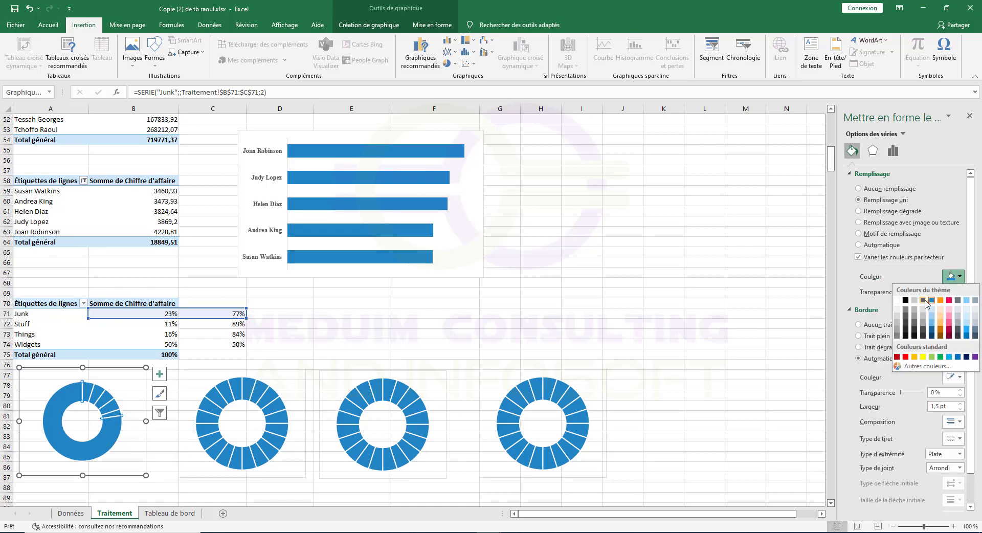
click(898, 300)
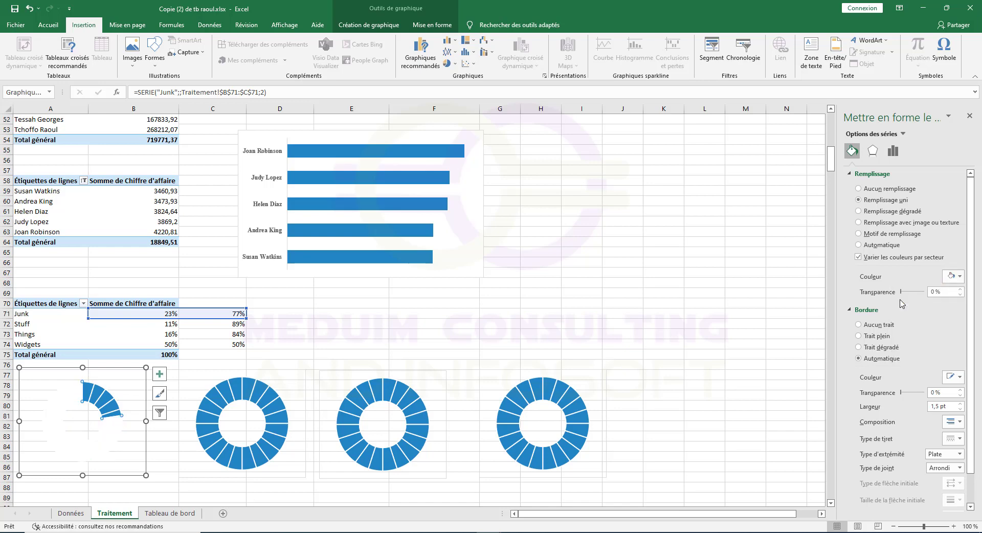
drag(949, 292, 920, 293)
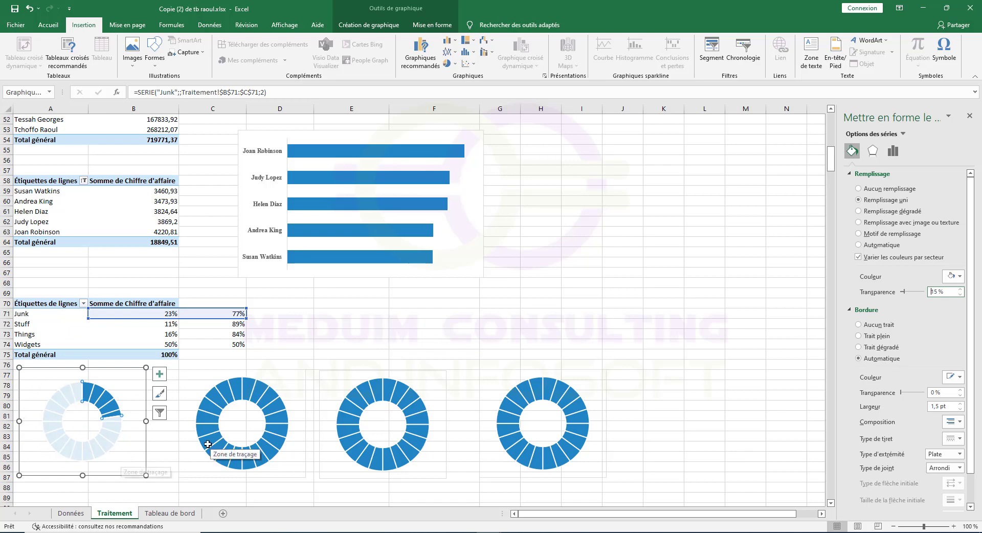
Step: Add a second data series named Stuff to the second doughnut chart, using the values in B72:C72
click(256, 387)
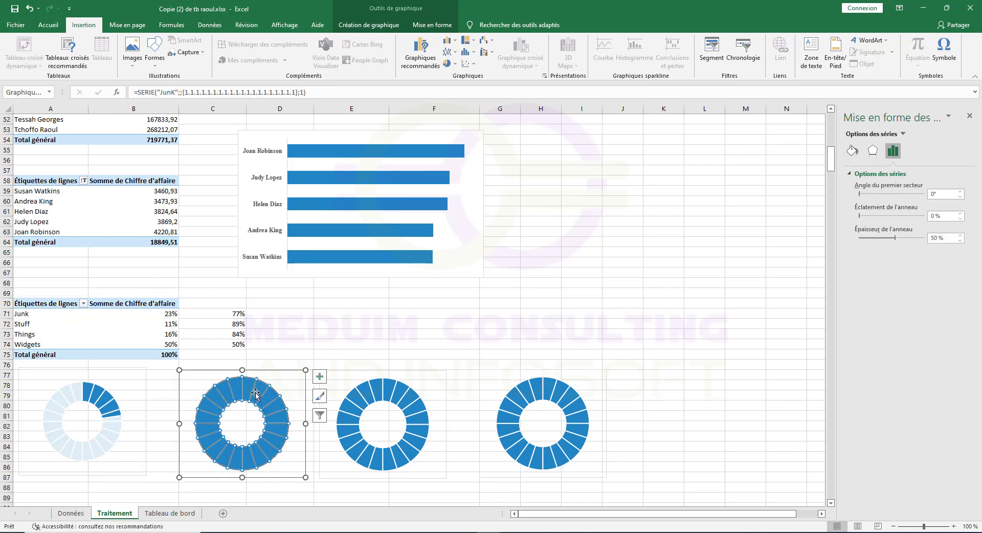
right_click(255, 392)
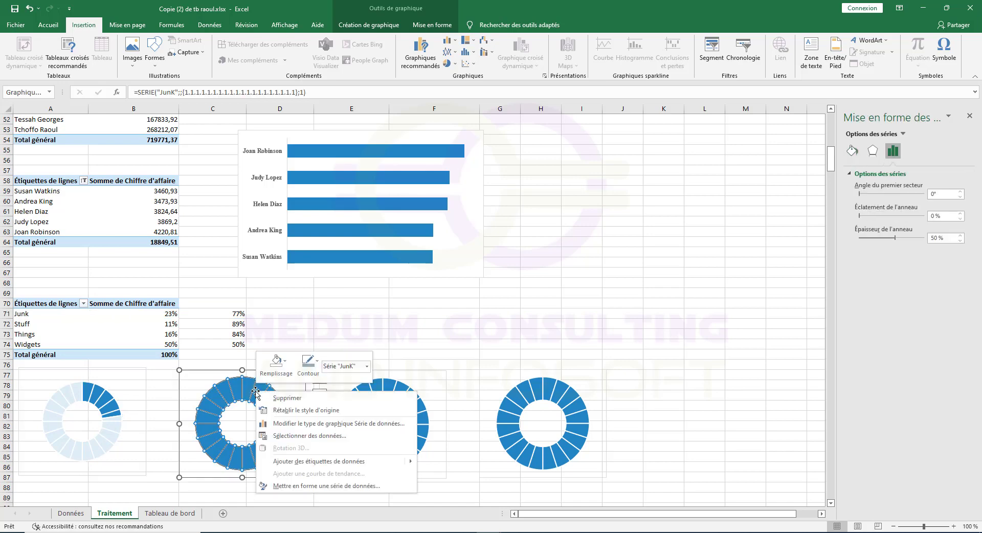
click(318, 435)
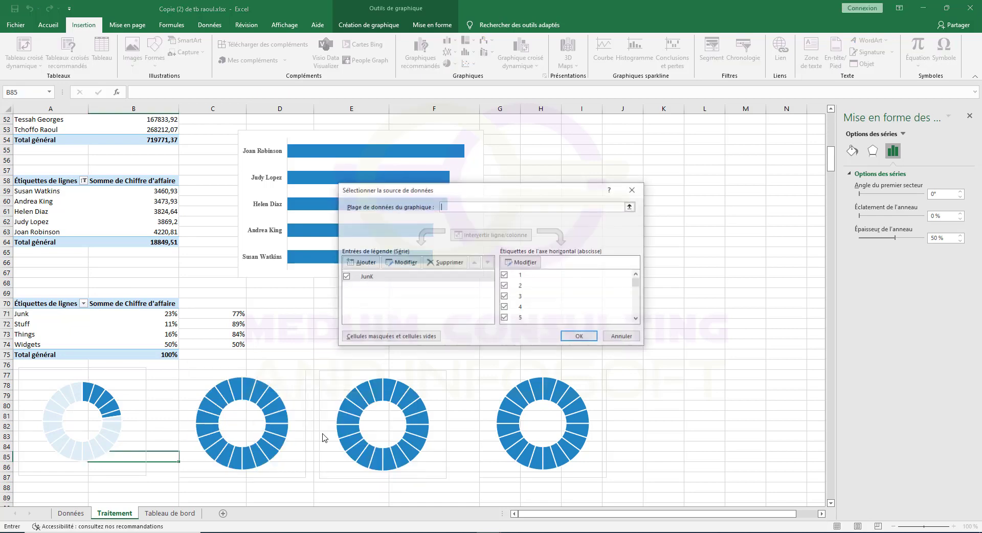
click(364, 263)
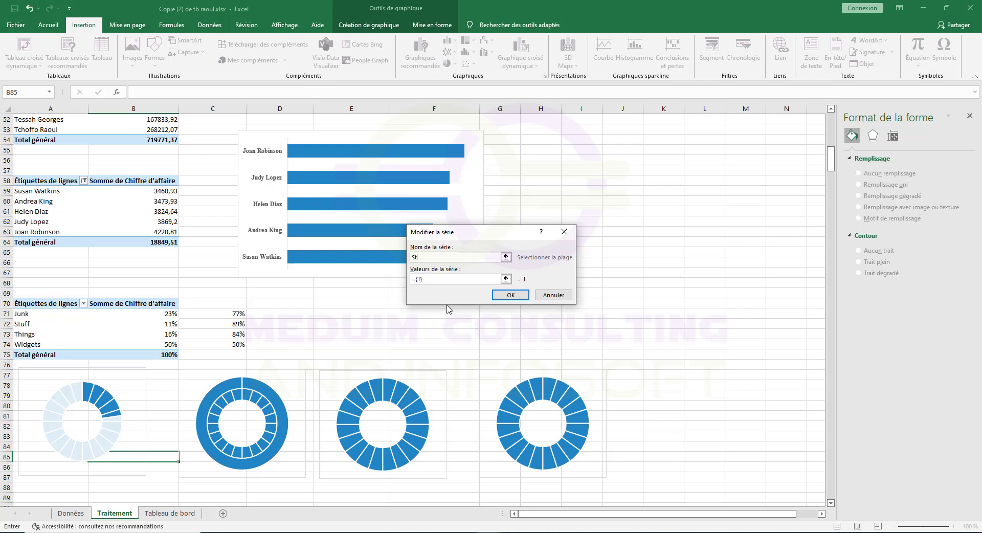
text(Stuff)
key(Tab)
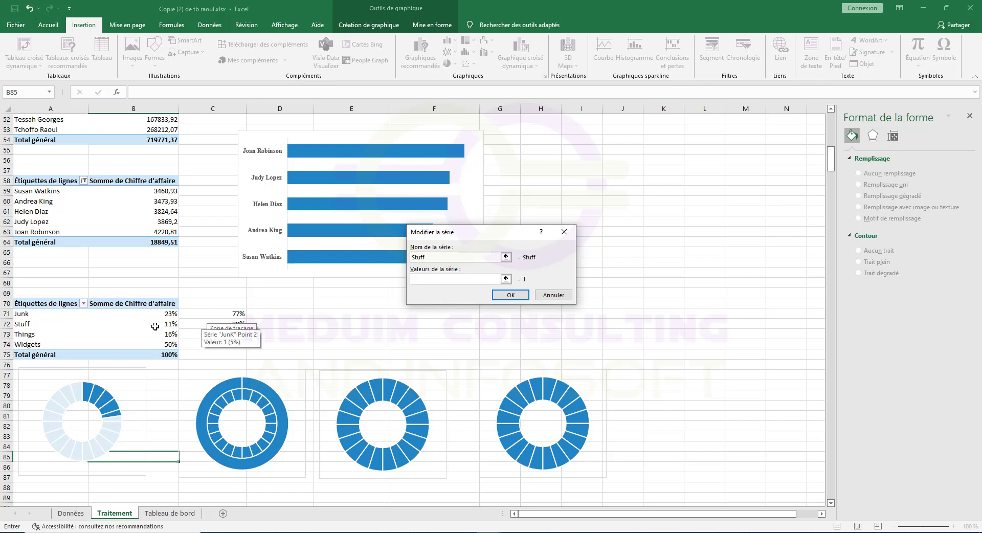
drag(156, 326, 232, 323)
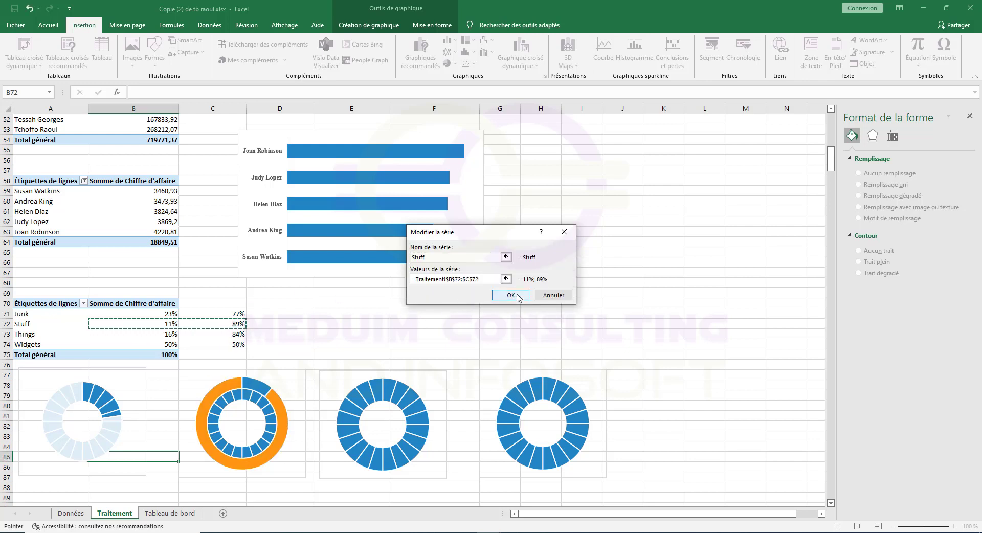
click(519, 301)
click(581, 337)
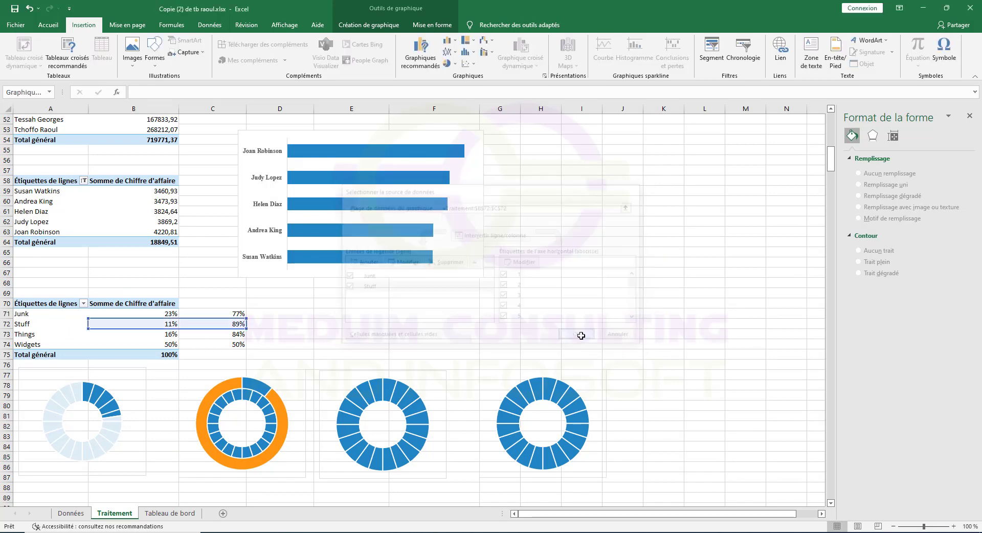
Step: Fill both the inner segmented series and the outer Stuff series of the second doughnut chart with the orange theme colour
click(265, 410)
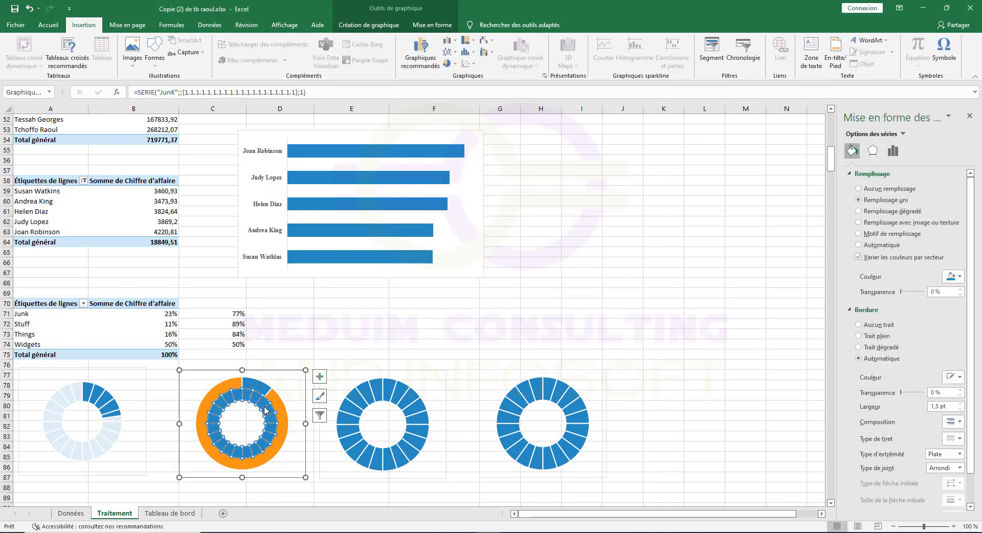
right_click(266, 410)
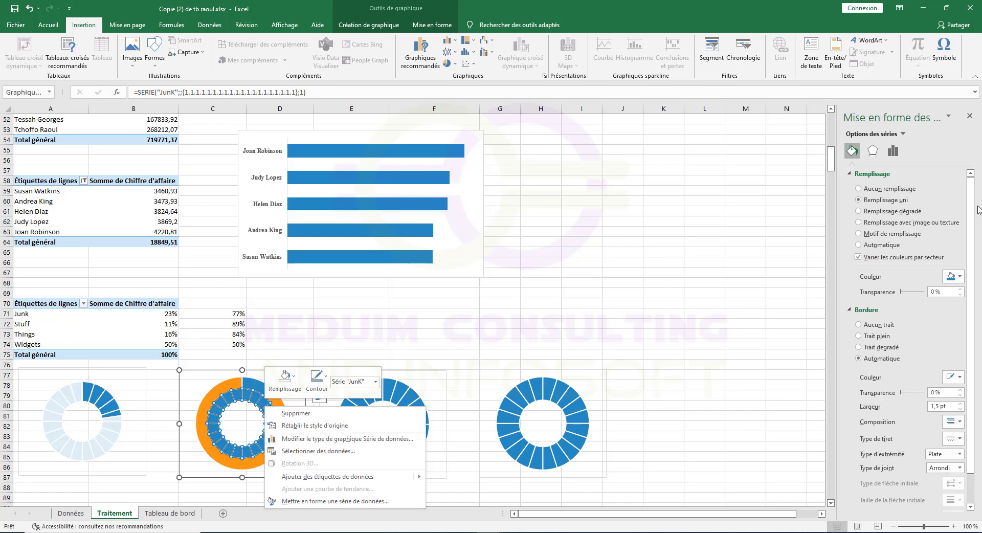
click(960, 276)
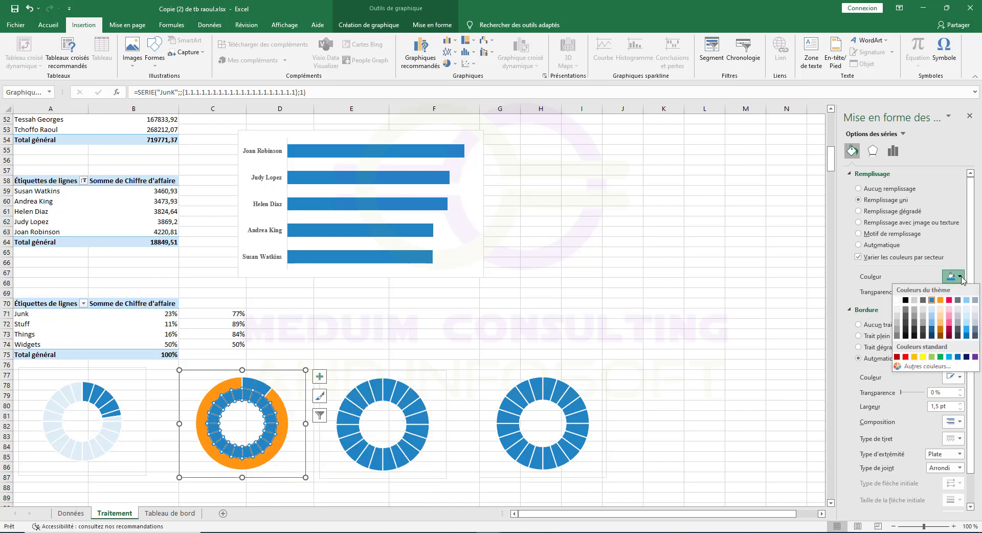
click(940, 300)
click(264, 387)
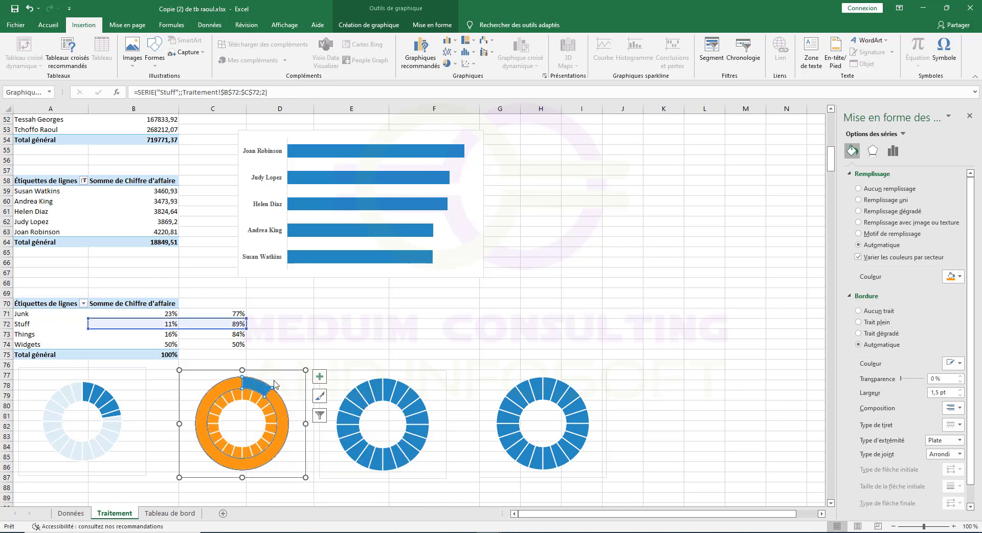
click(960, 277)
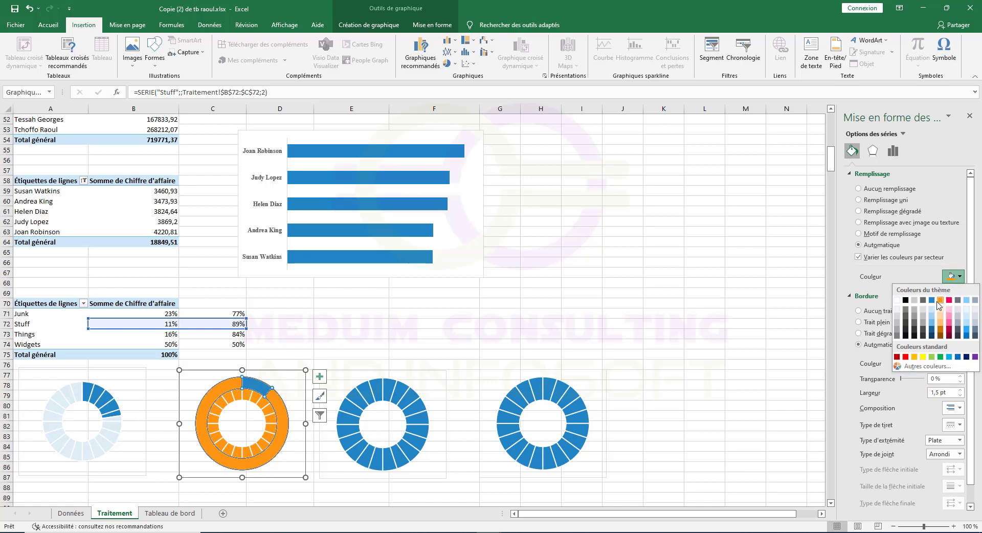
click(940, 301)
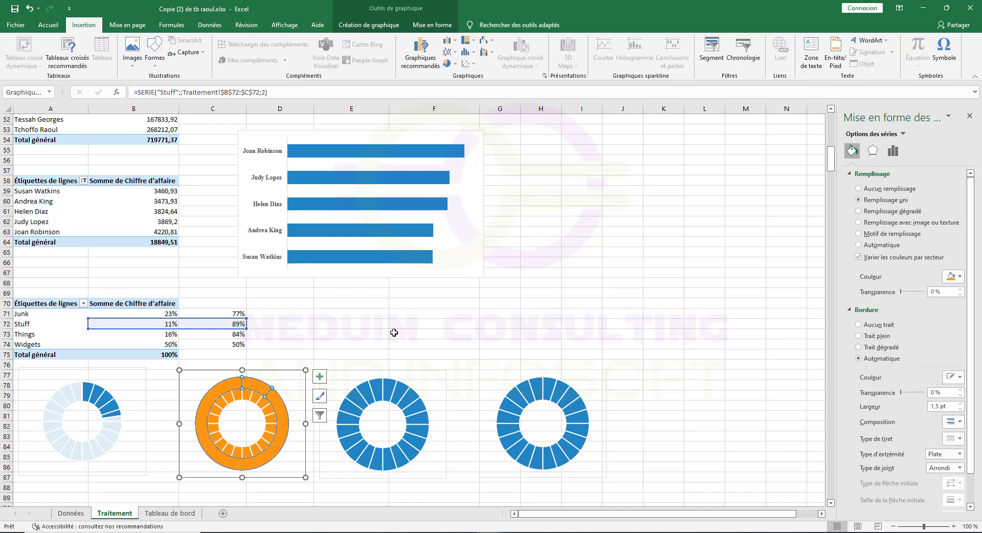
Step: Plot the Stuff series on the secondary axis in the second chart, keeping the doughnut type for both series
right_click(269, 414)
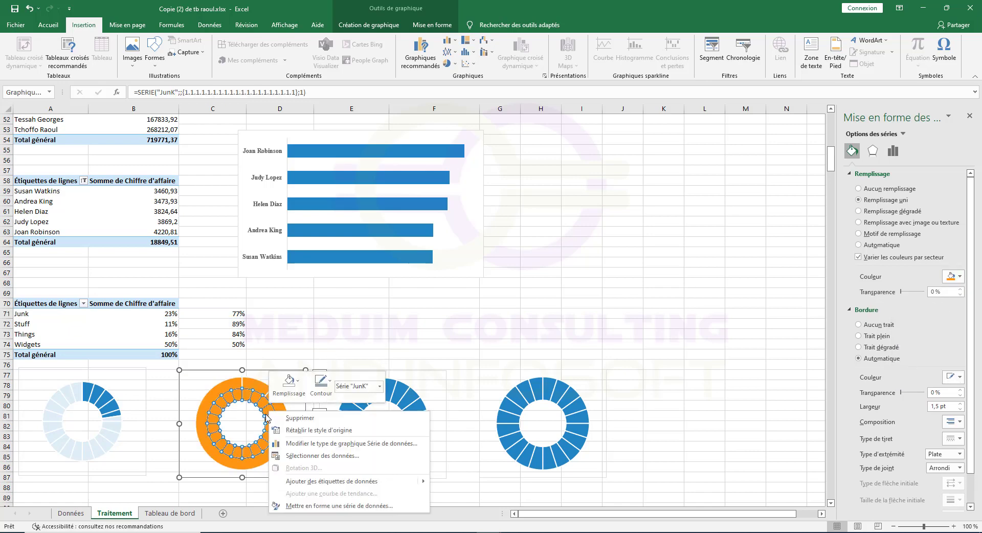
click(335, 444)
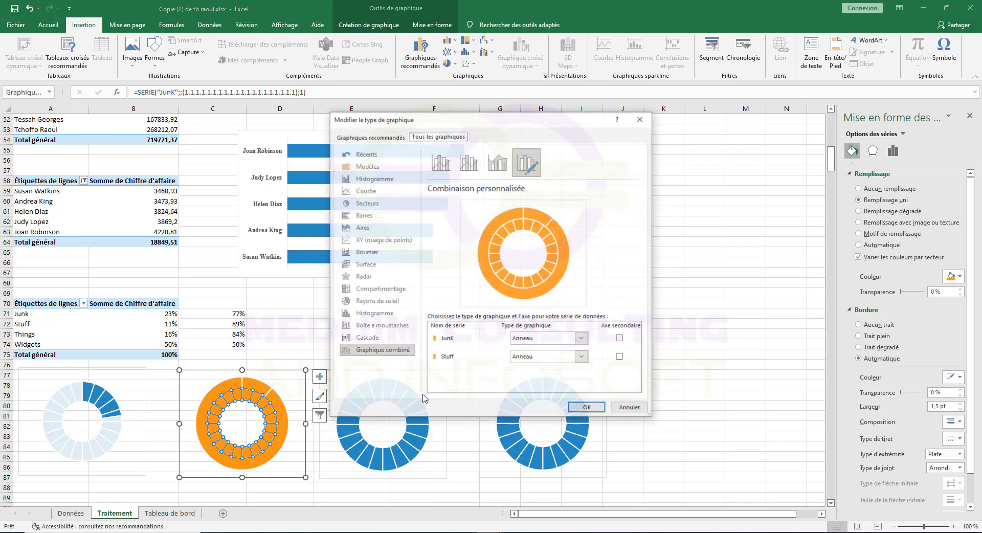
click(620, 356)
click(594, 409)
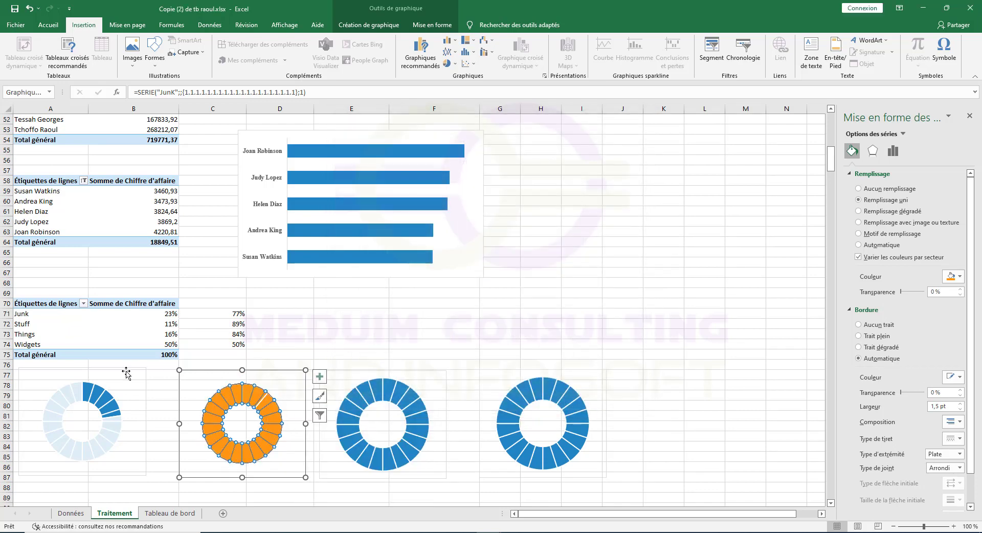
Step: Remove the fill from the Stuff percentage series in the second doughnut chart
click(402, 335)
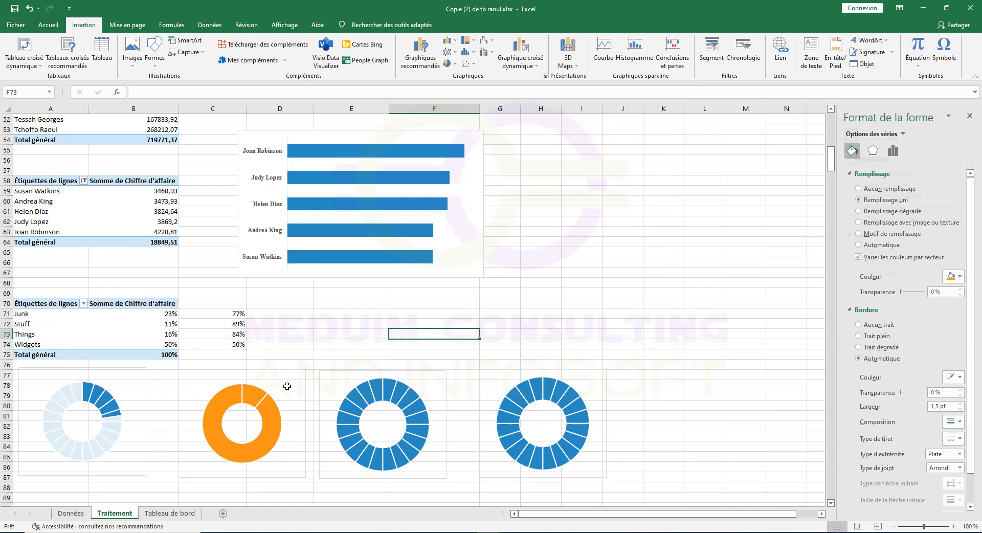
click(260, 397)
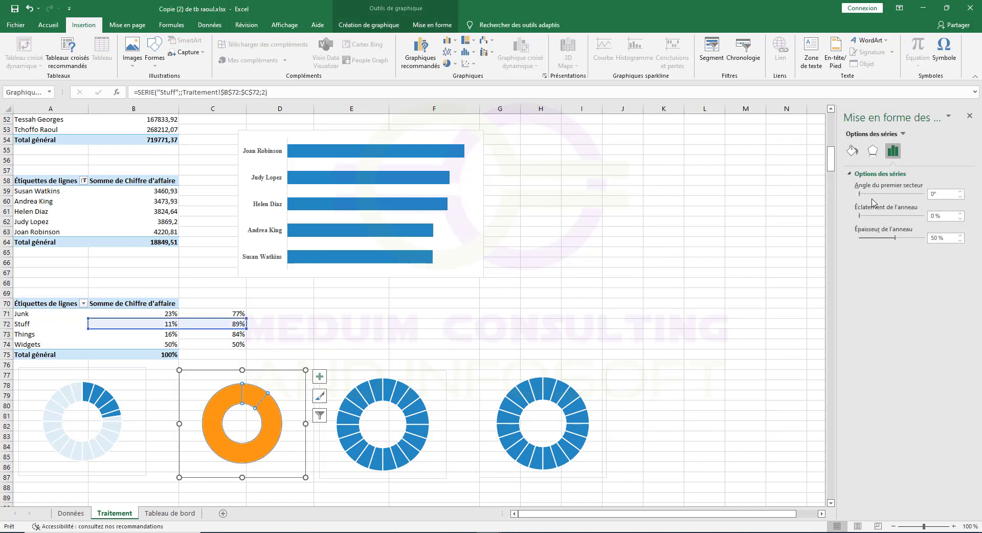
click(853, 151)
click(883, 191)
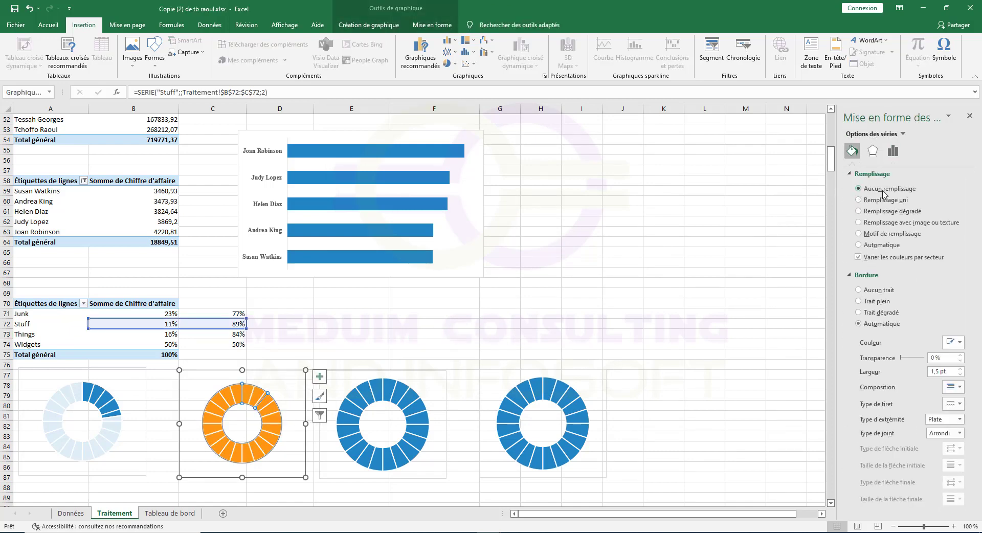
Step: Fill the 89% point of the Stuff percentage series with solid white at 15% transparency
click(277, 427)
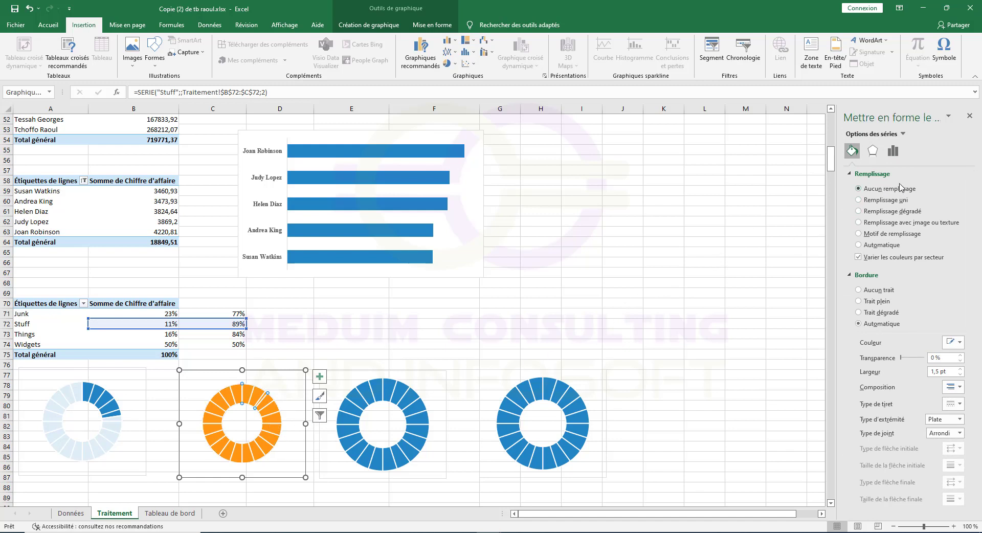
click(888, 200)
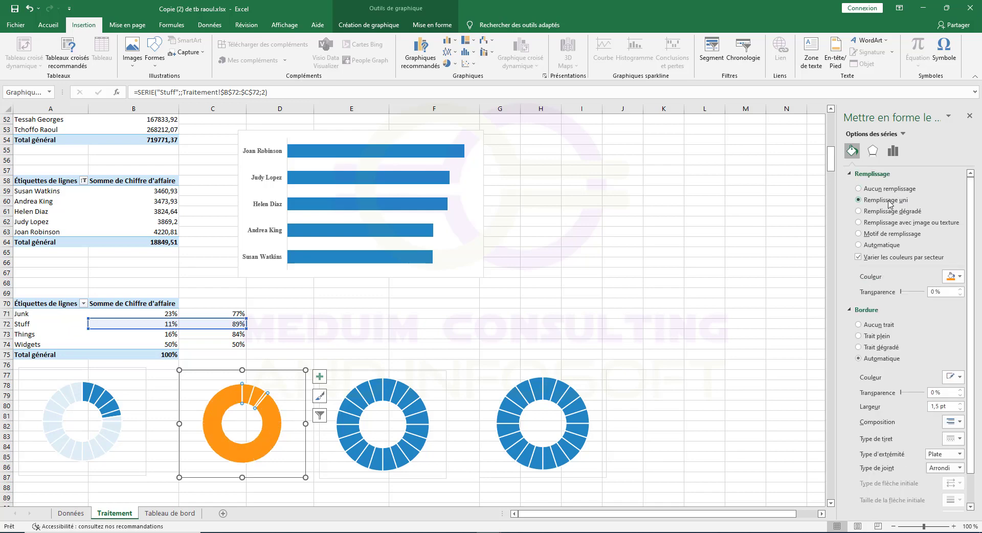
click(959, 277)
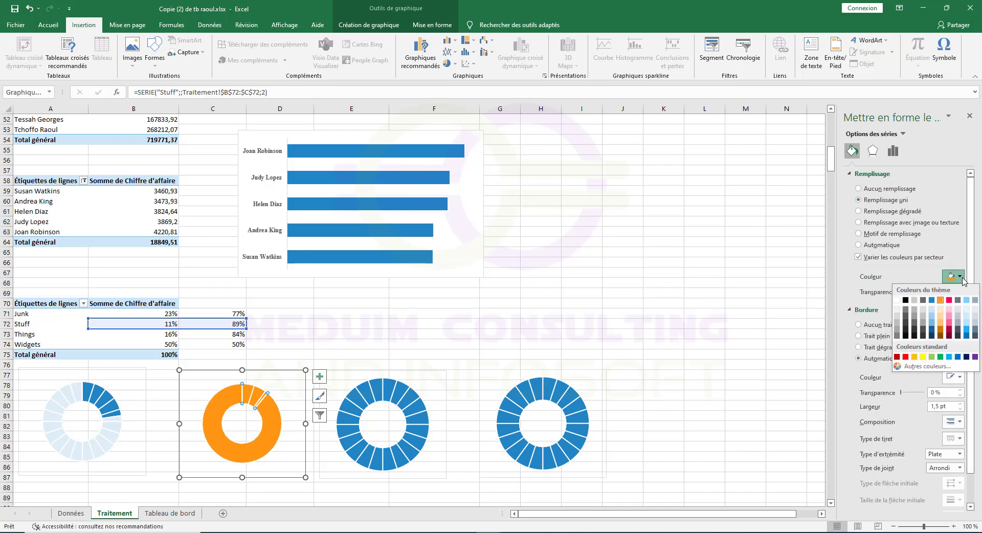
click(897, 301)
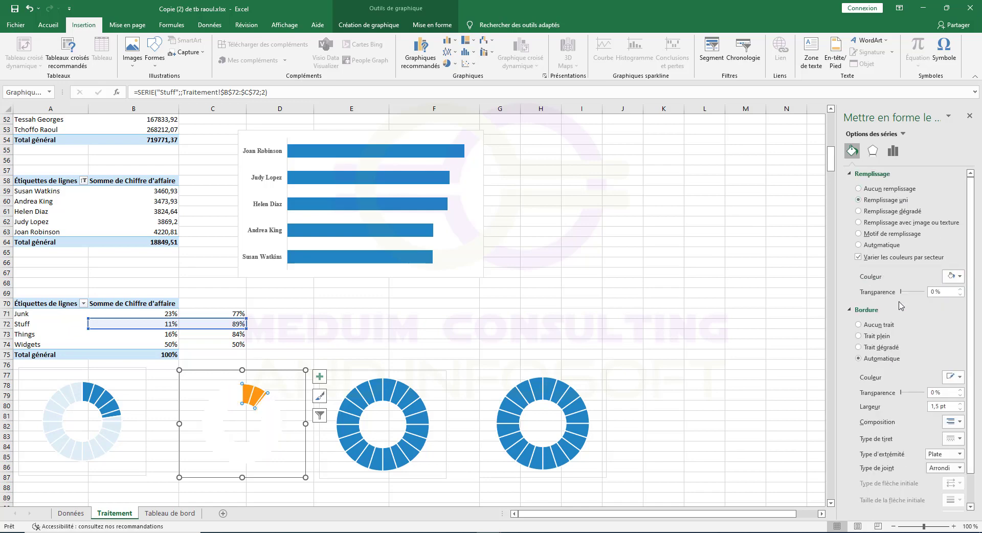
click(947, 292)
text(15)
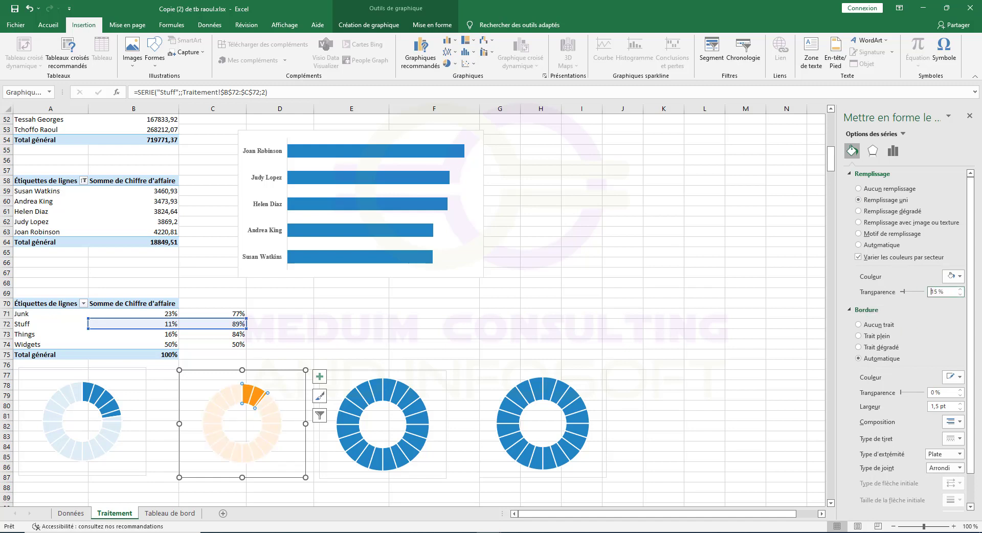
click(406, 394)
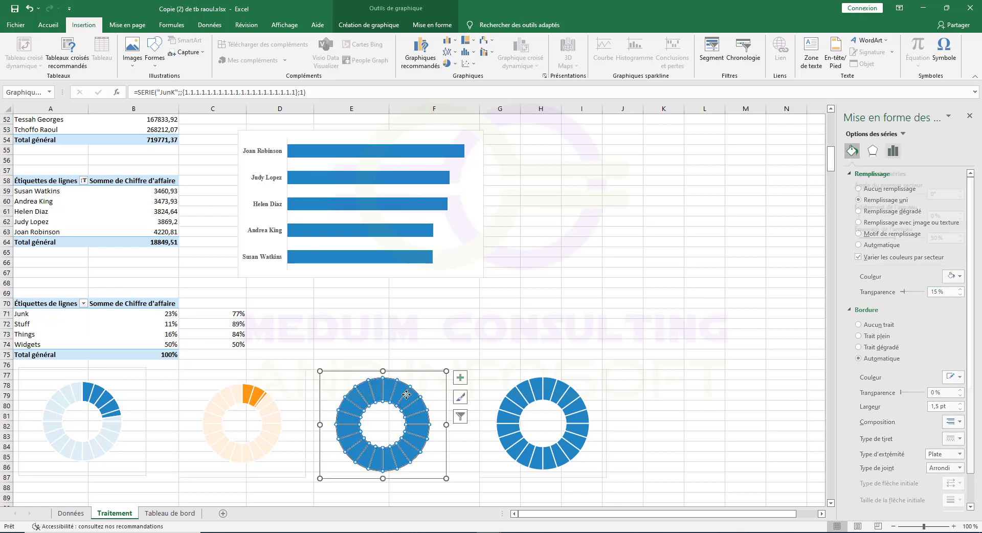
right_click(406, 395)
click(459, 431)
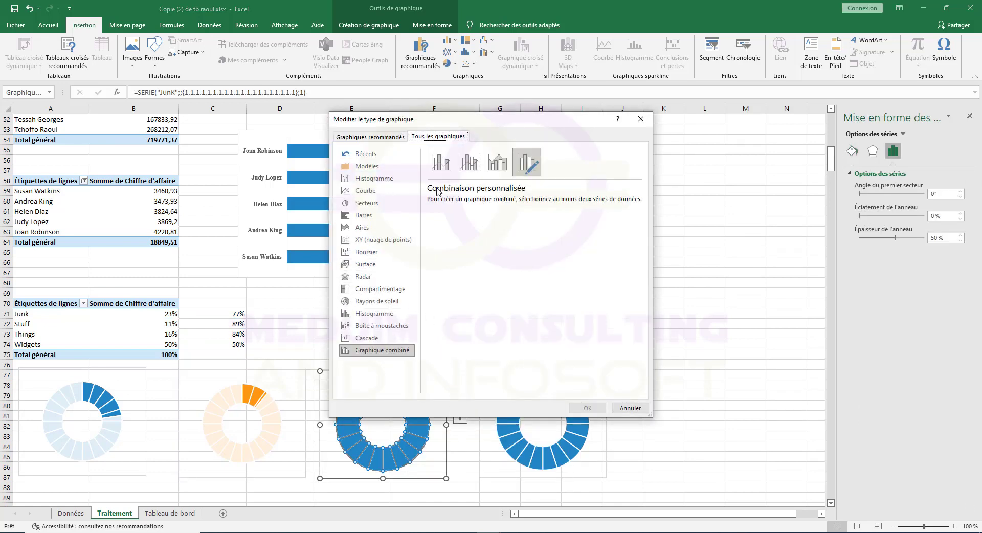
click(641, 118)
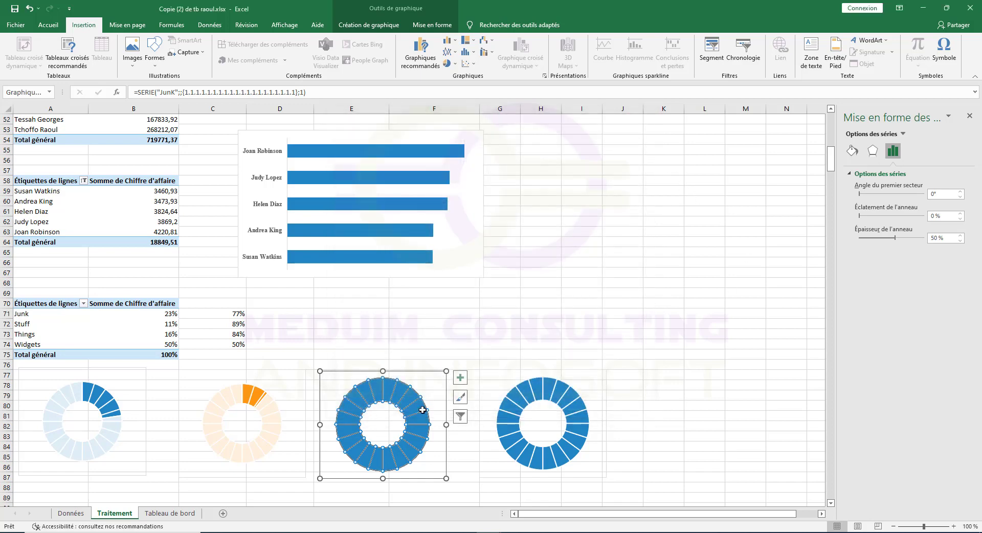
Step: Add a second data series named Things to the third doughnut chart, using the values in B73:C73
right_click(394, 393)
click(445, 437)
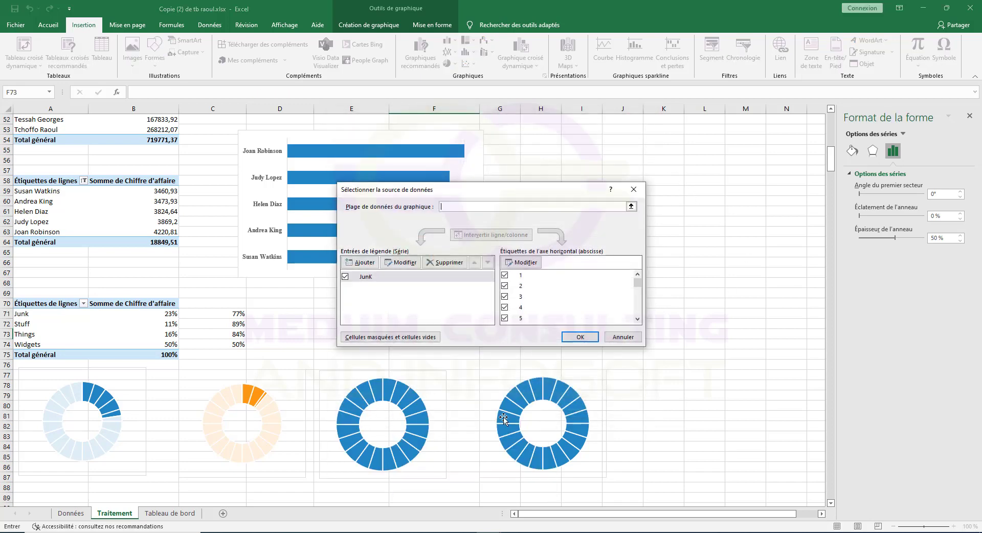
click(364, 262)
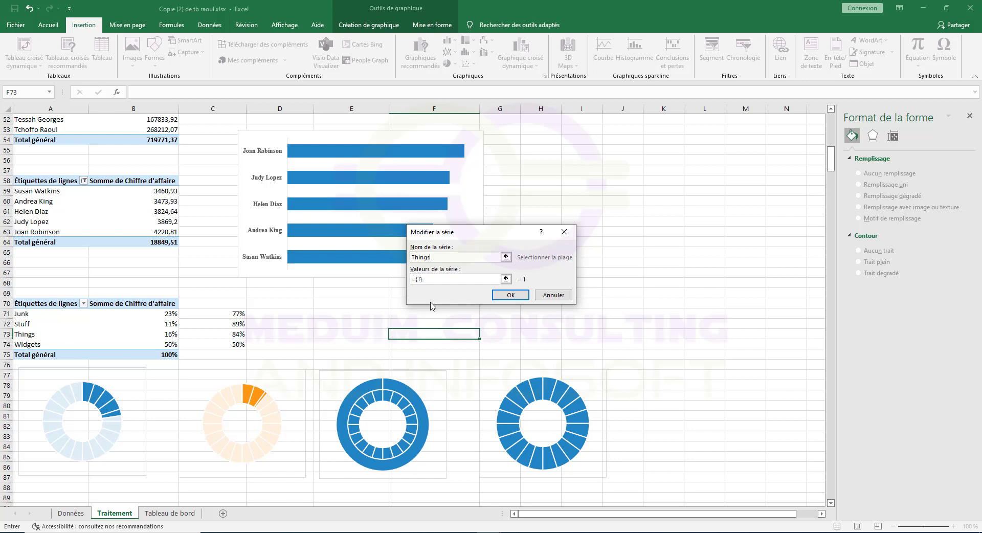
drag(424, 279, 398, 280)
key(BackSpace)
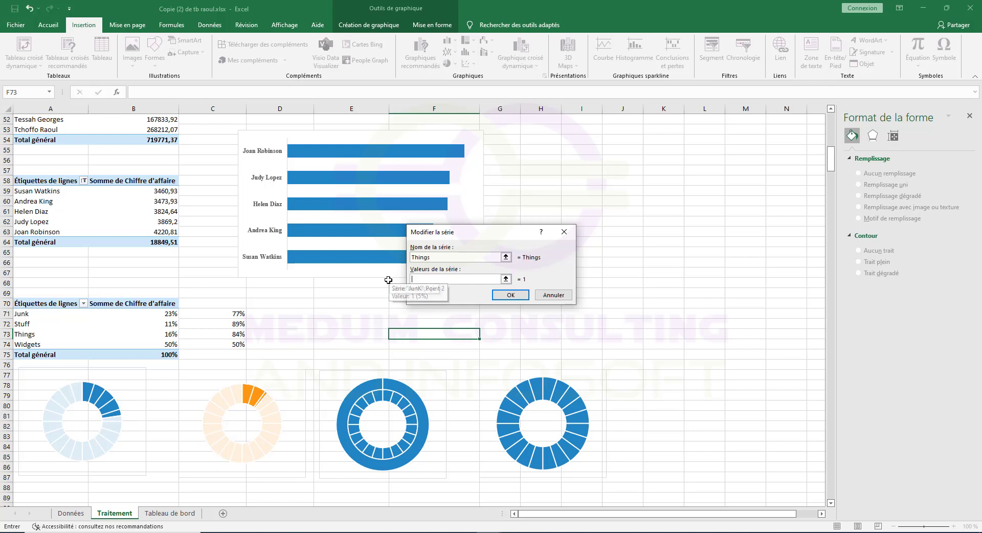
drag(170, 335, 235, 335)
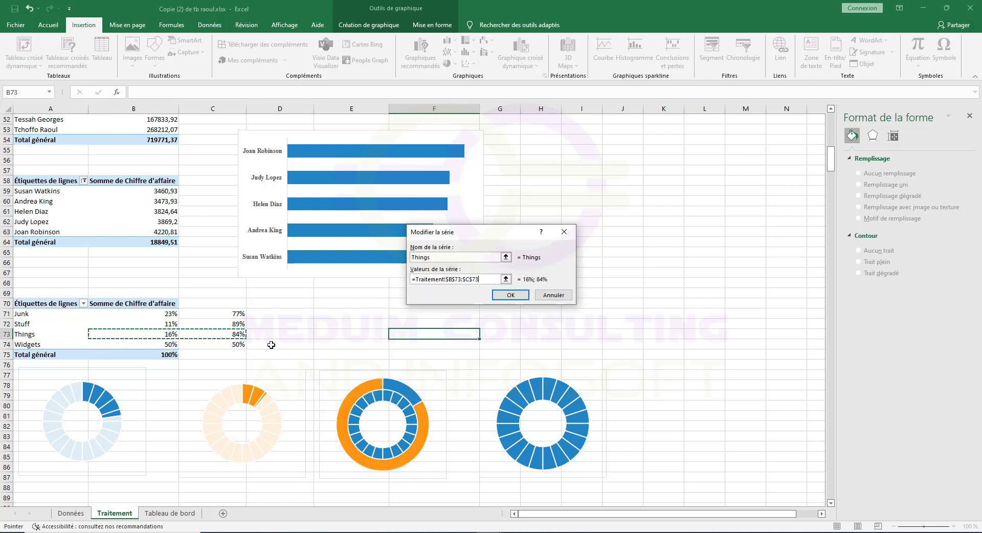
click(510, 294)
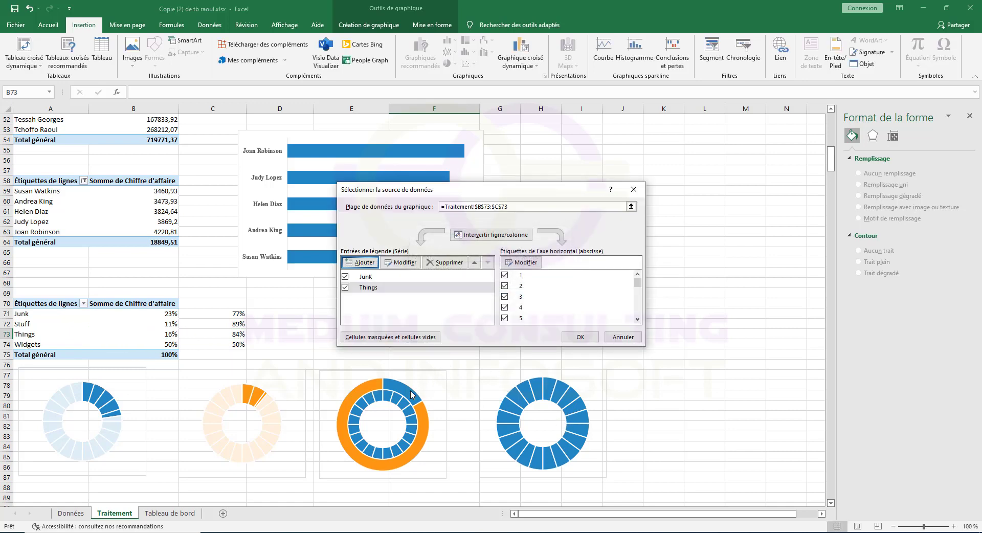
click(580, 337)
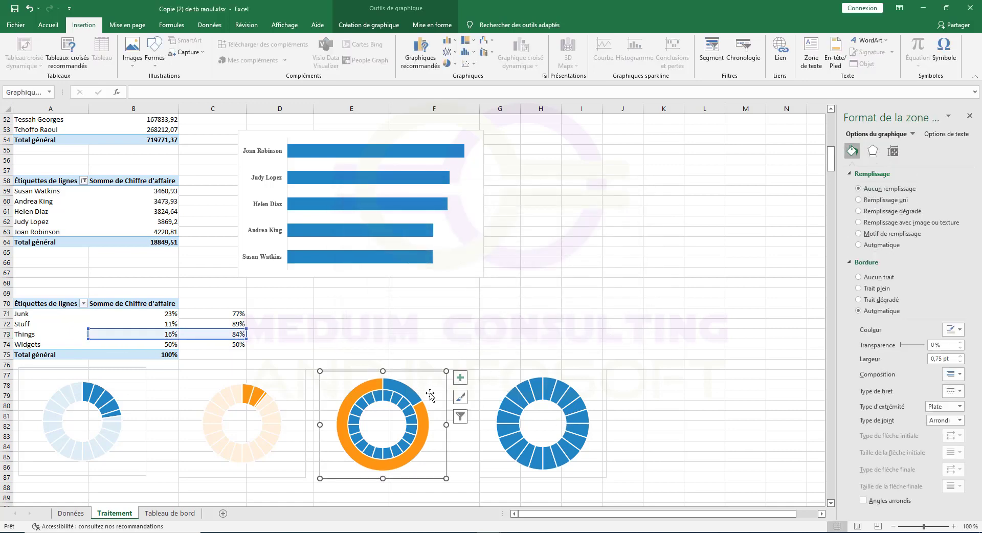
Step: Fill both the outer Things series and the inner segmented series of the third doughnut chart with the pink-red theme colour
click(404, 399)
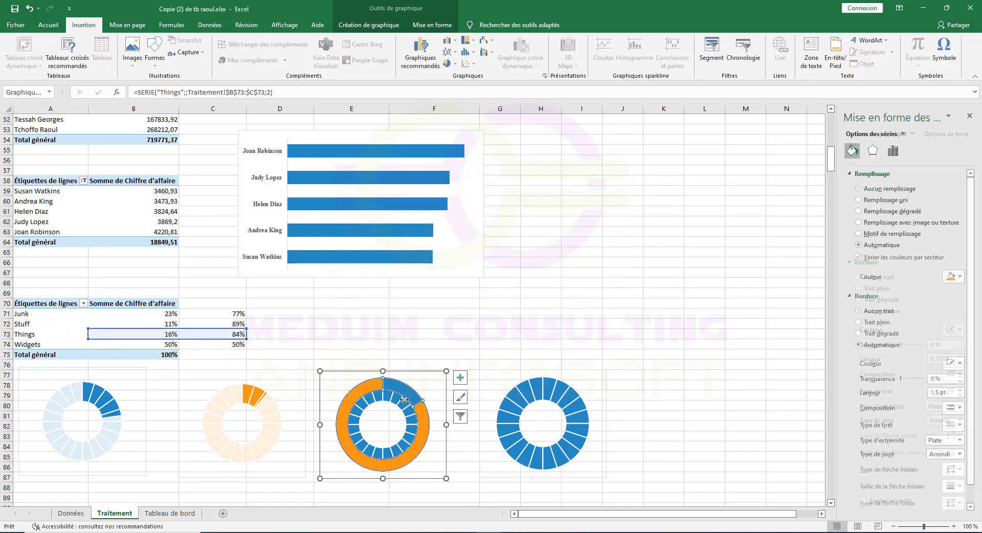
click(953, 279)
click(949, 300)
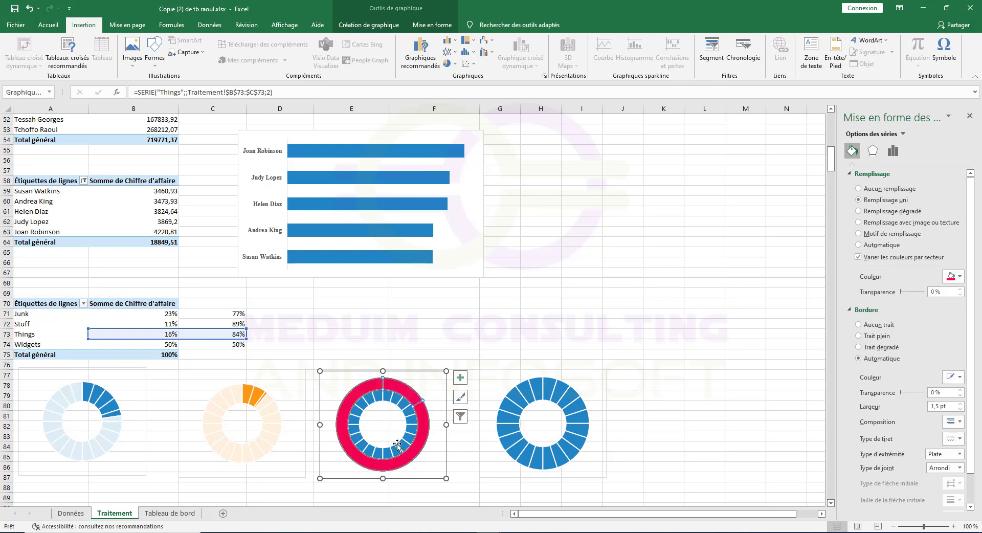
click(408, 430)
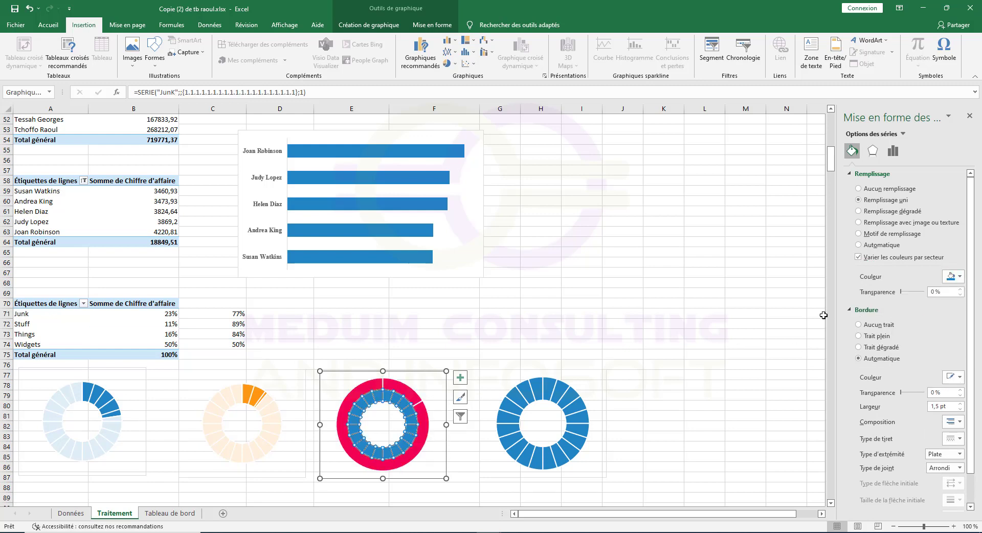
click(960, 279)
click(949, 301)
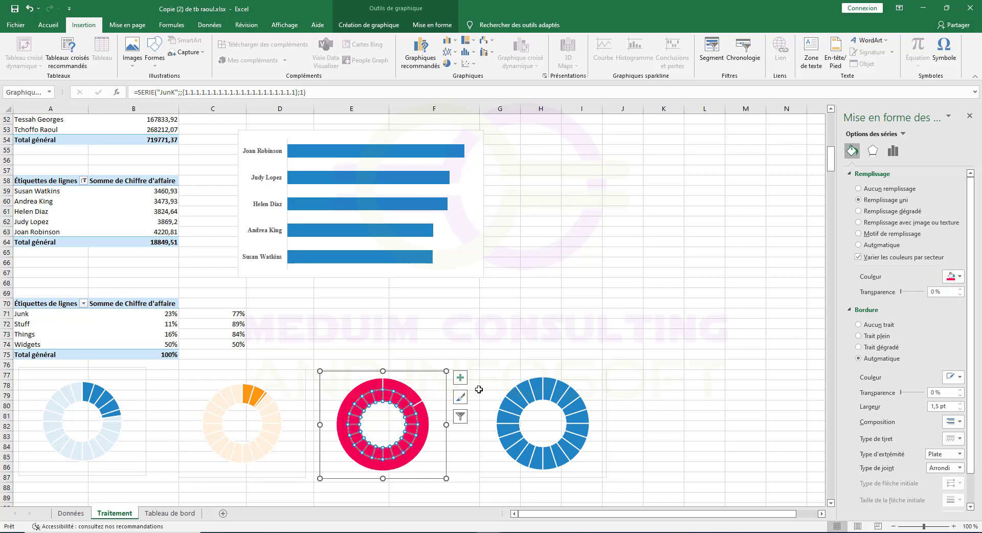
Step: Plot the Things series on the secondary axis in the third chart, keeping the doughnut type for both series
click(401, 392)
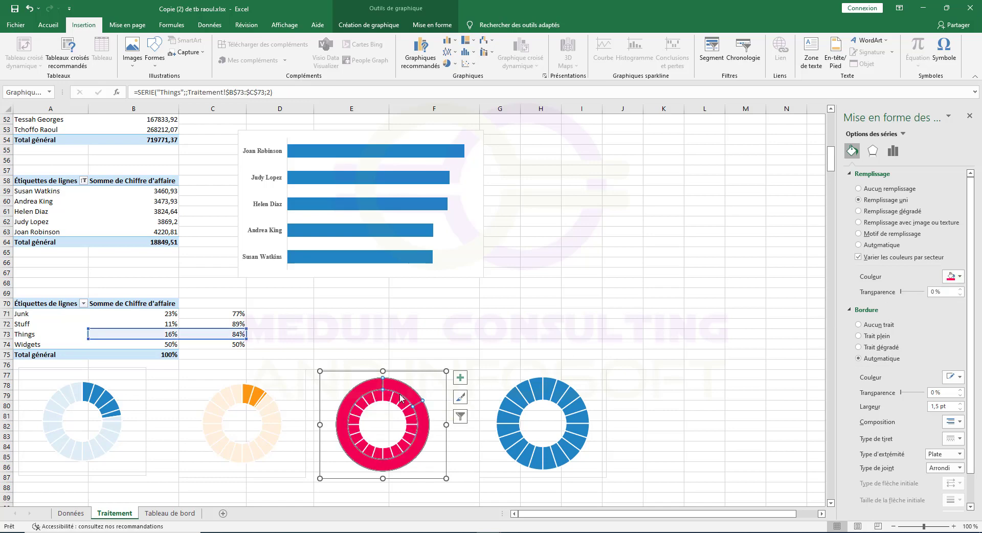
right_click(400, 400)
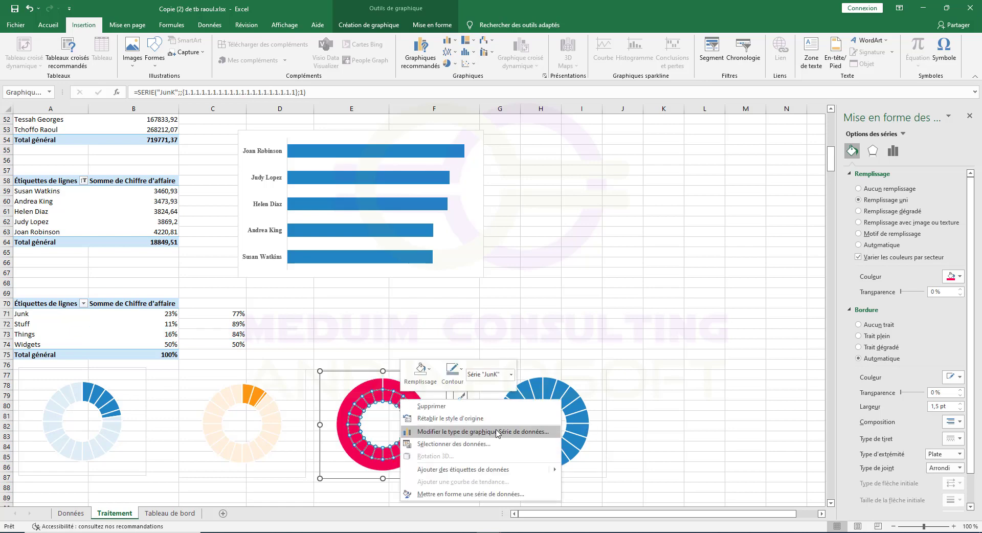
click(481, 432)
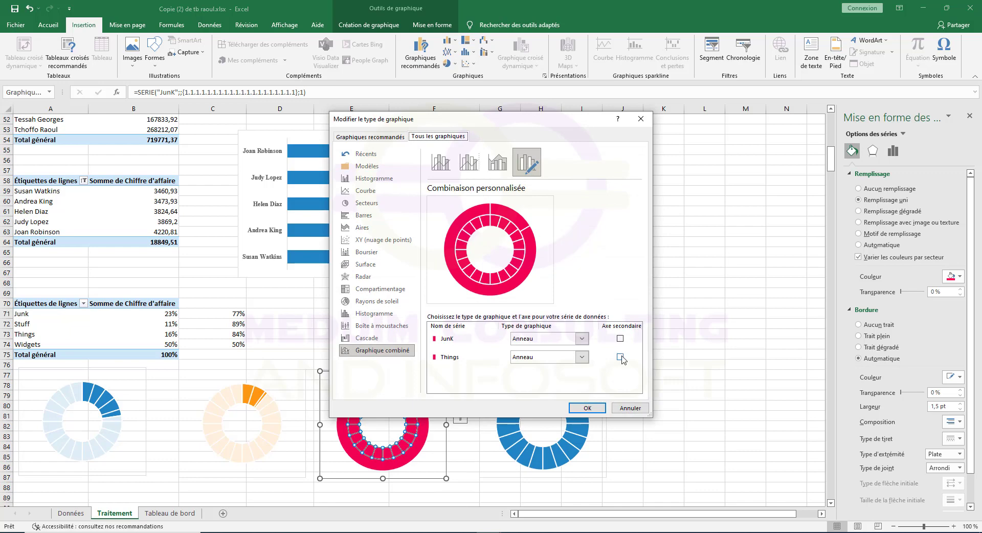
click(621, 357)
click(588, 408)
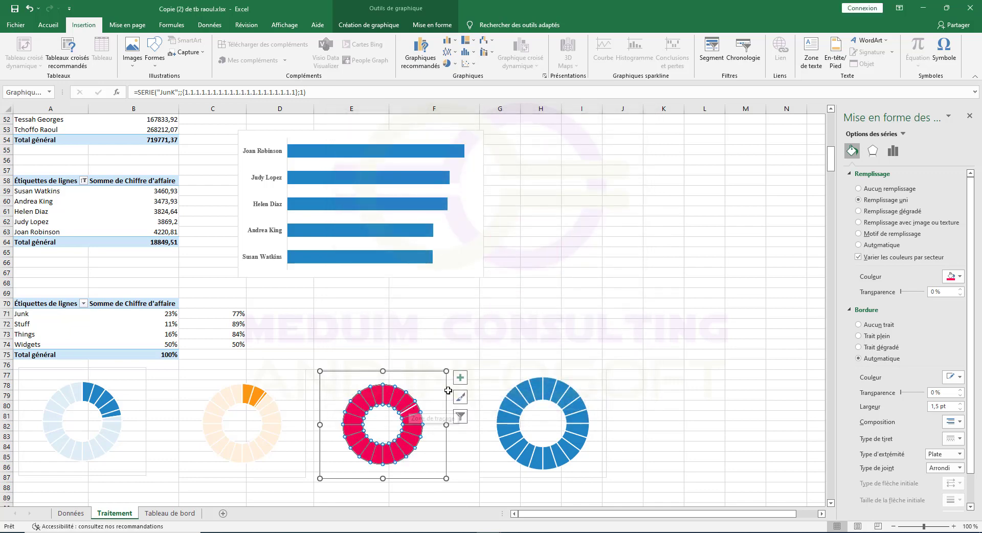
Step: Remove the fill from the Things percentage series, keeping a solid fill only on its 84% point
click(457, 412)
click(398, 396)
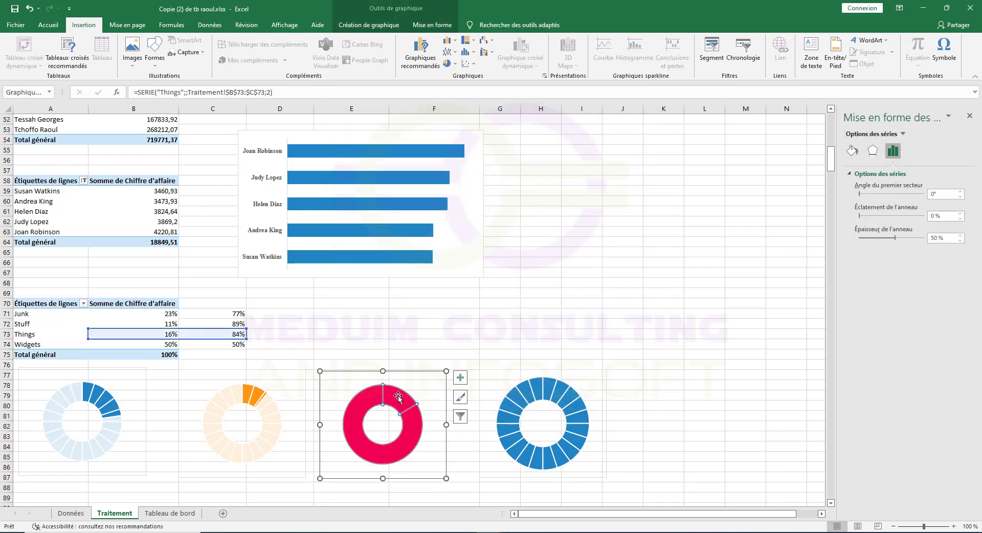
click(398, 397)
click(852, 151)
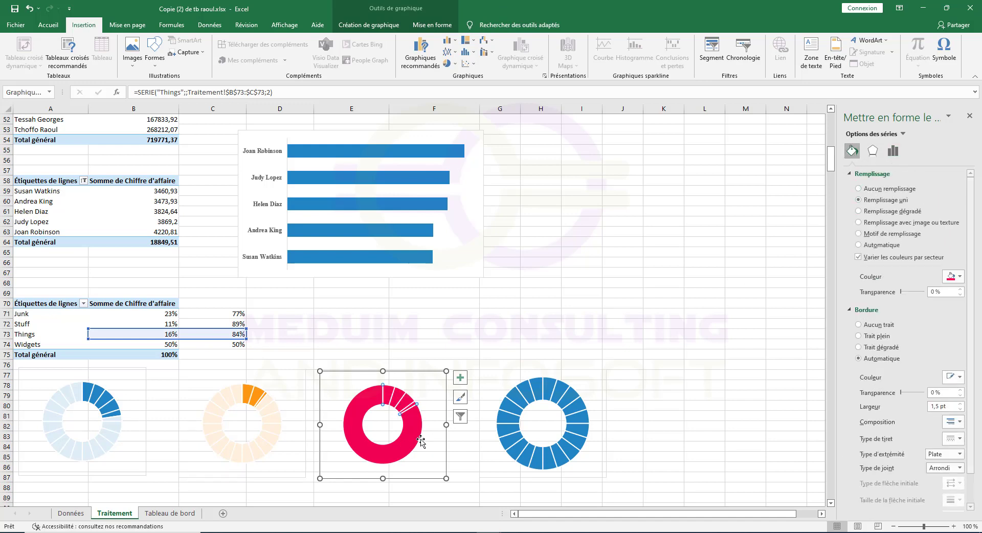
Step: Fill the 84% point of the Things percentage series with white at 15% transparency
click(959, 277)
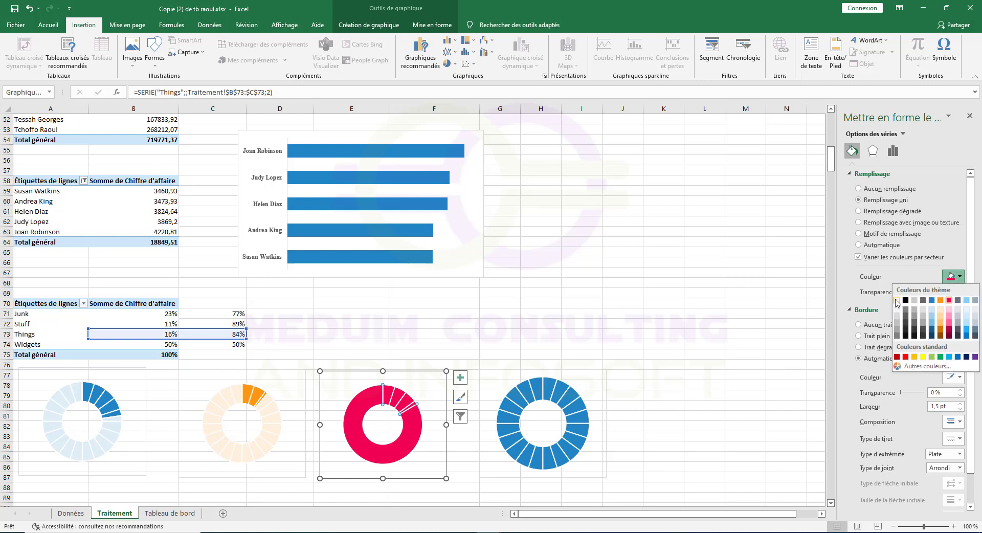
click(897, 302)
click(909, 293)
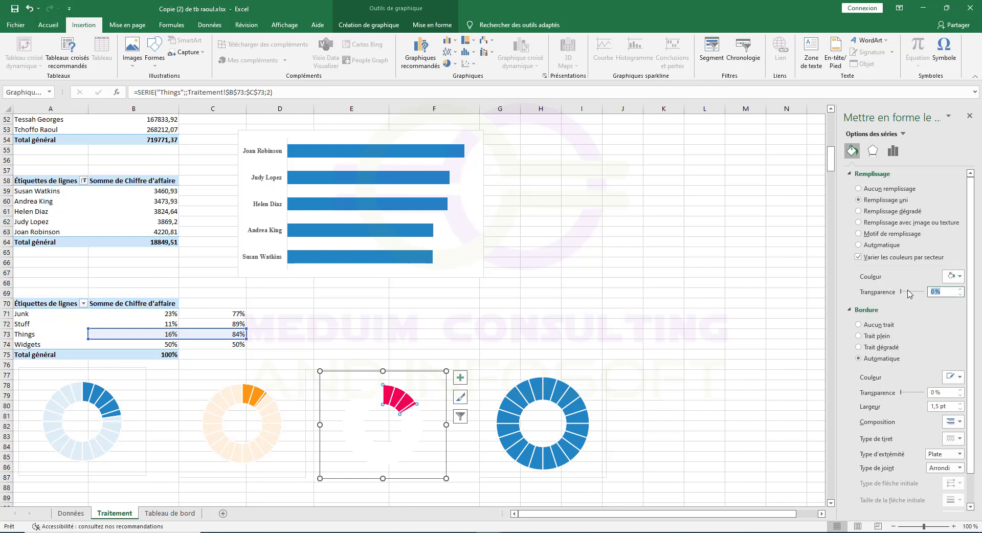
text(15)
key(Return)
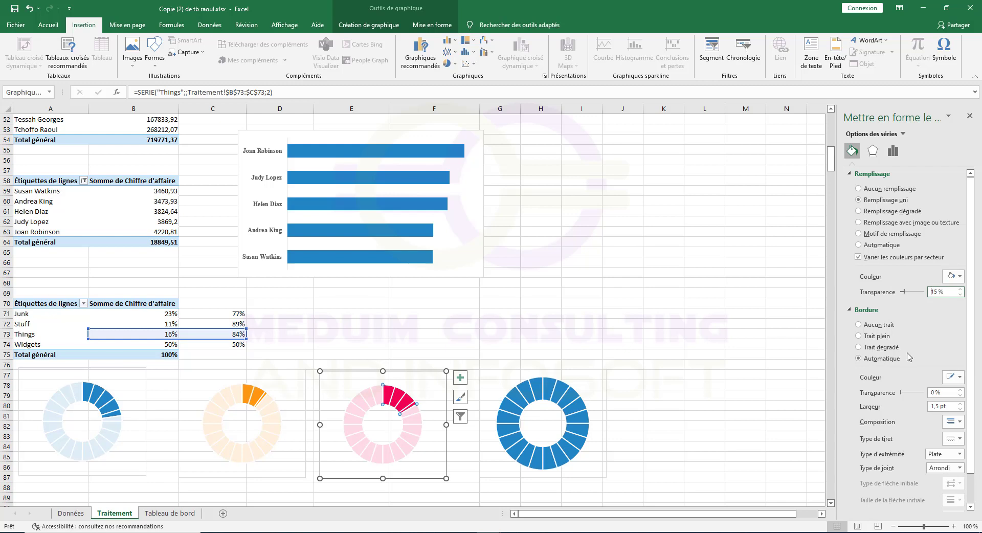
Step: Add a Widgets series to the fourth doughnut chart, using Traitement!$B$74:$C$74 as its values
click(543, 389)
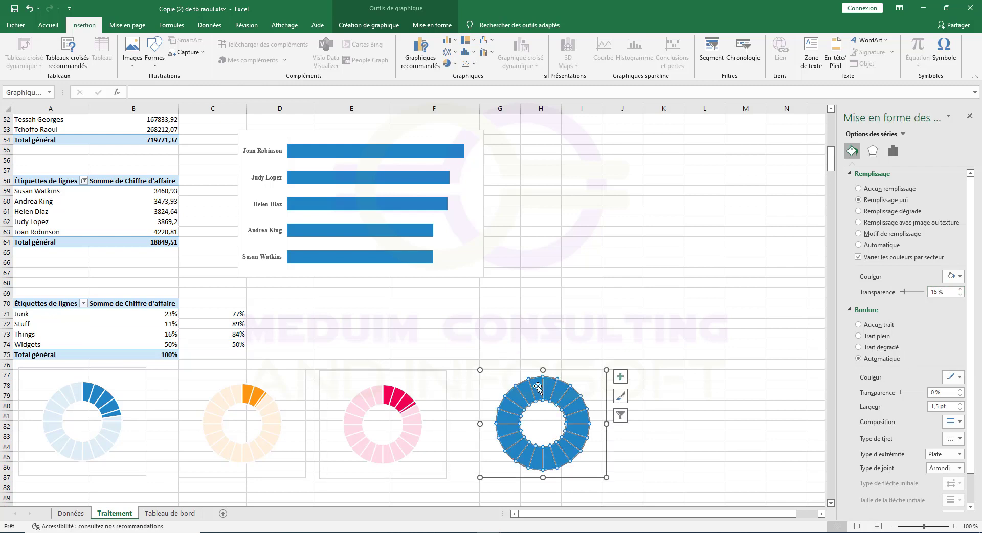
right_click(546, 388)
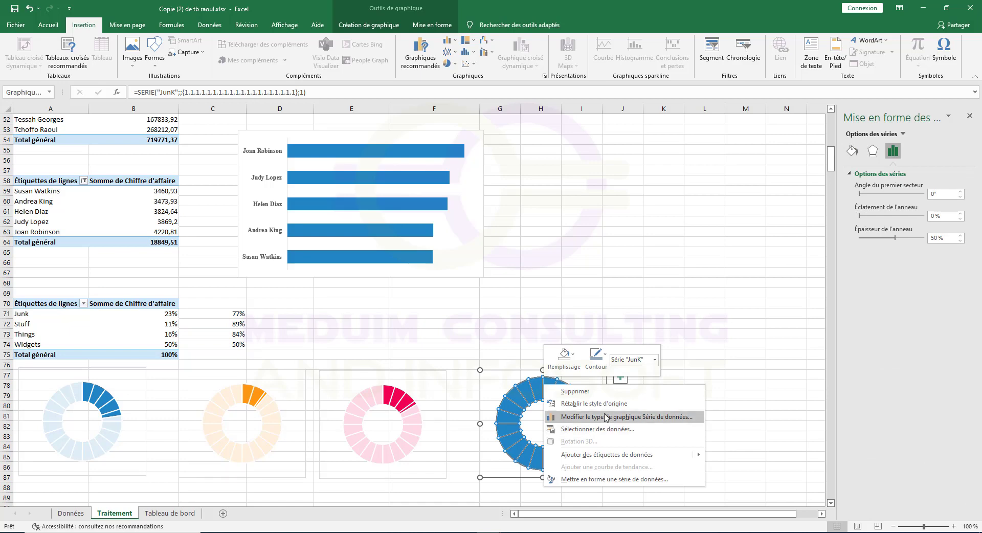
click(598, 430)
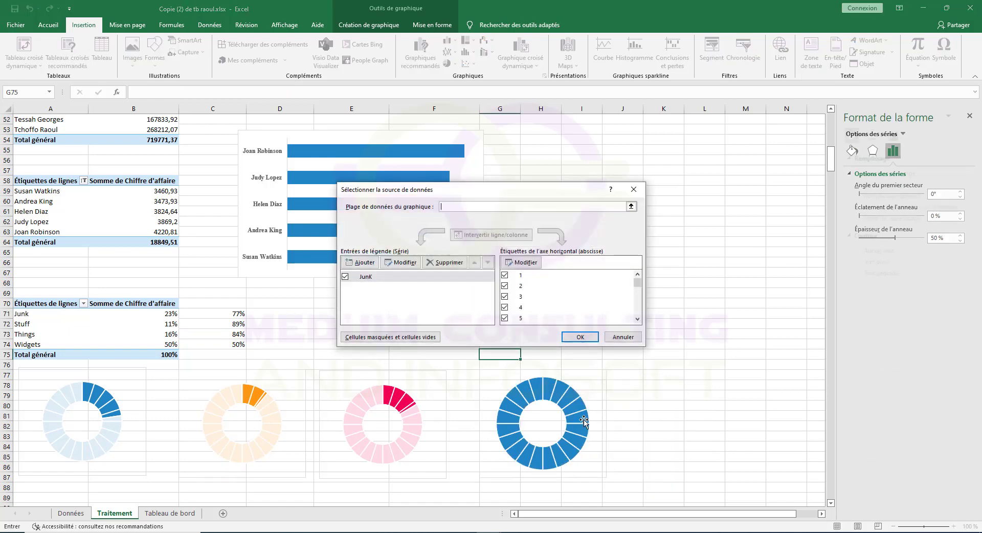
click(365, 263)
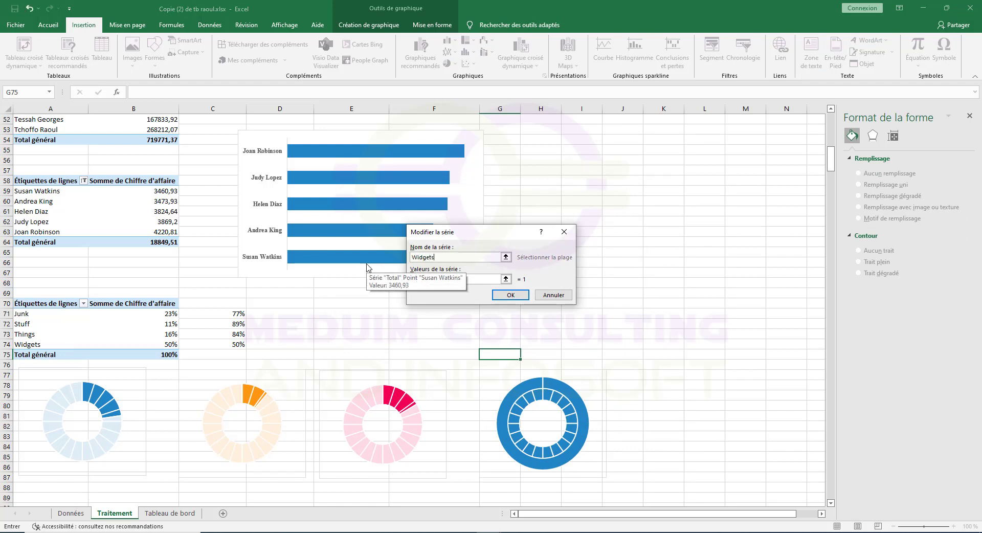
key(Tab)
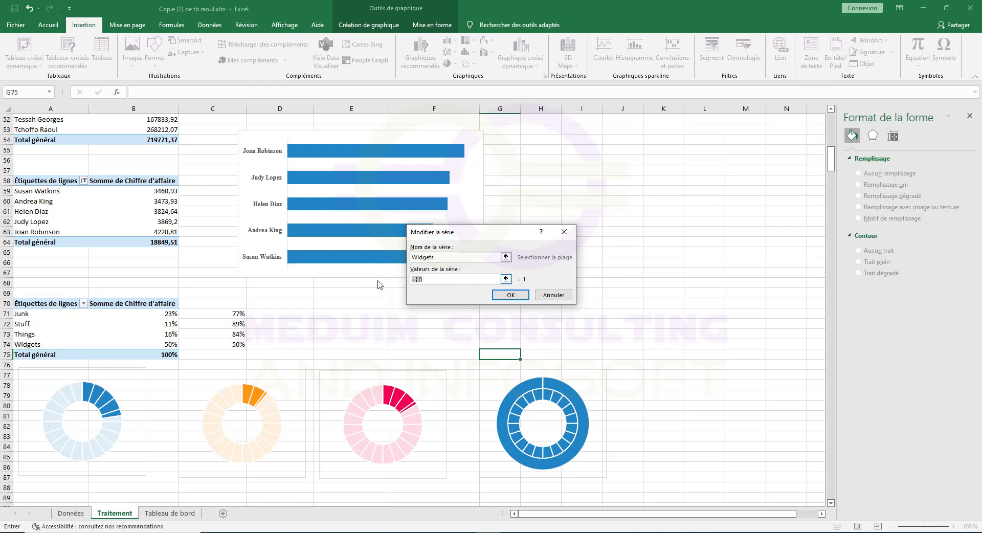
key(BackSpace)
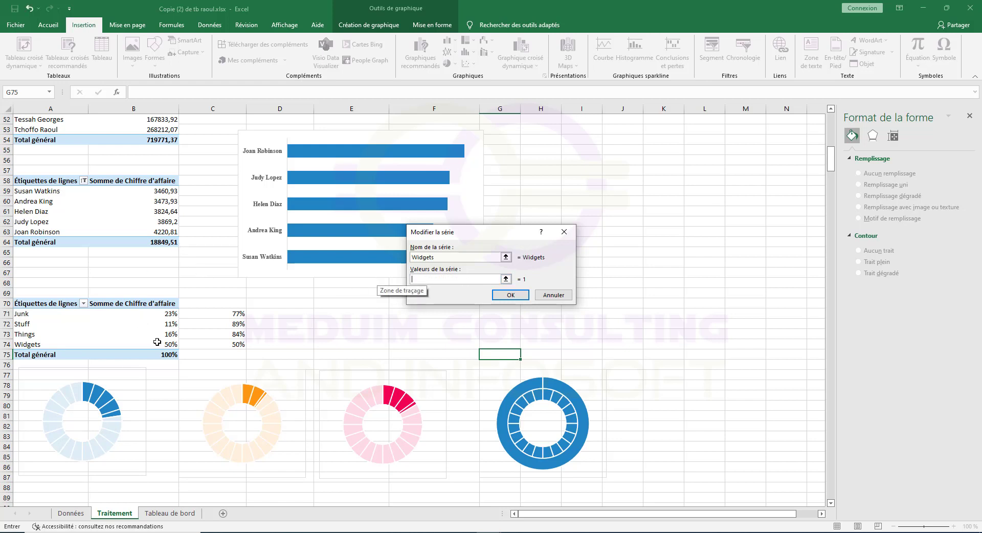
drag(157, 342, 233, 344)
click(510, 295)
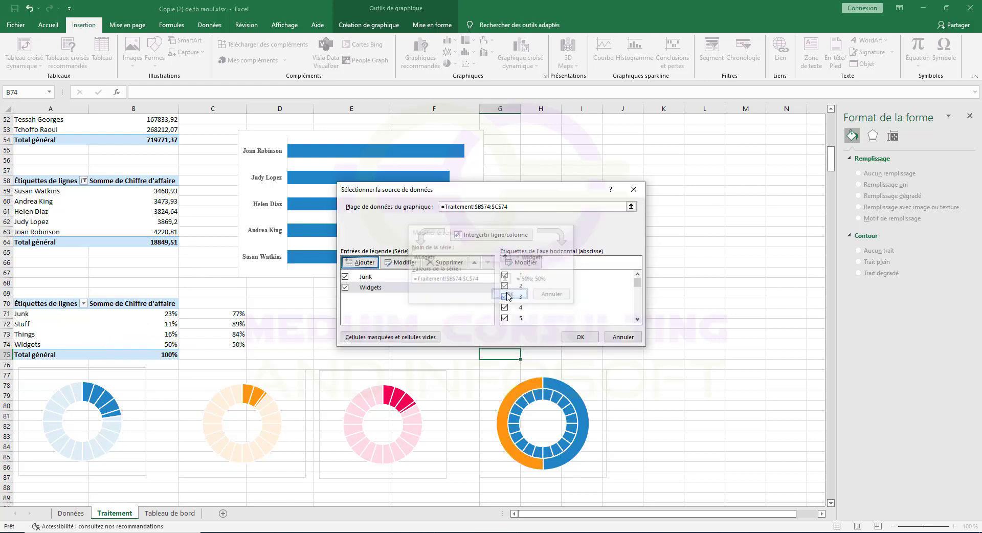
click(568, 338)
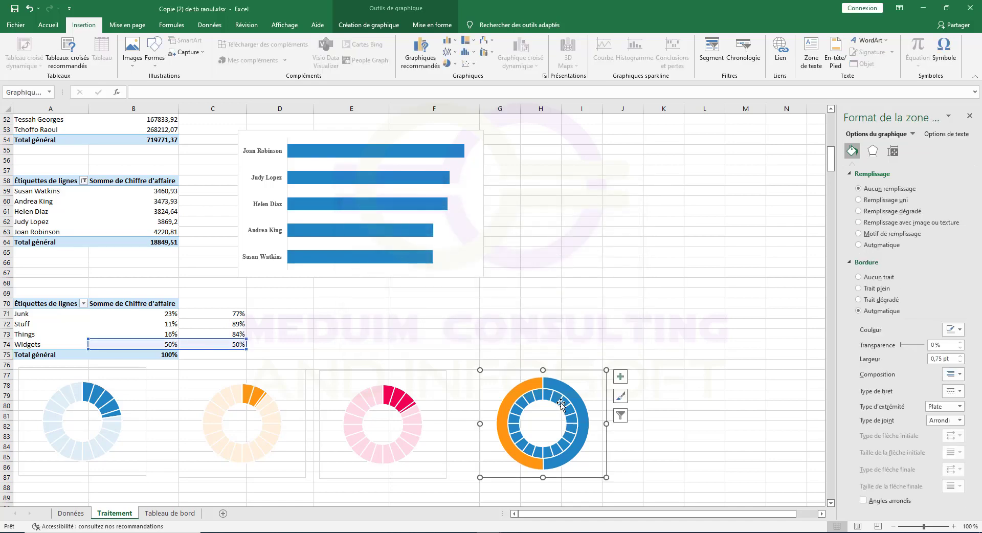
click(561, 404)
right_click(561, 404)
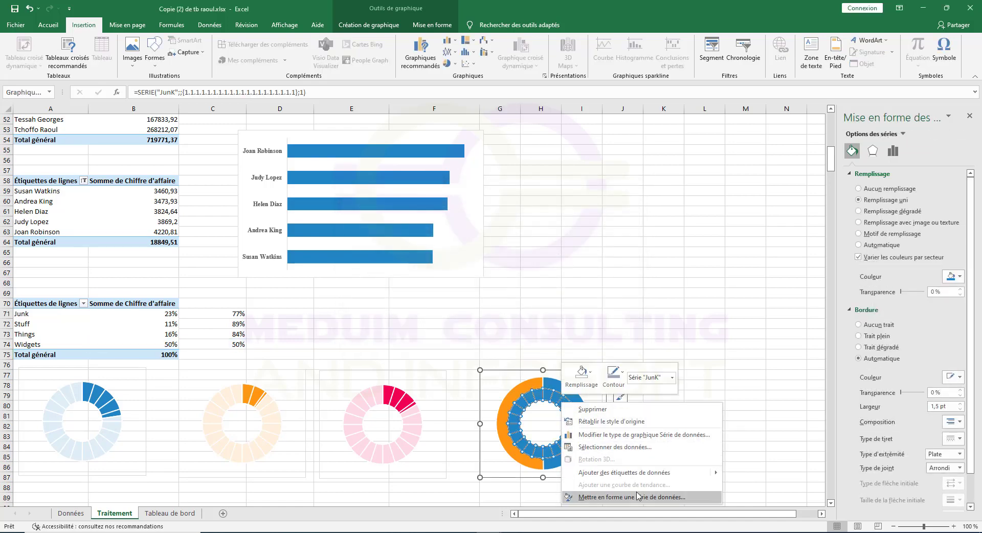
click(633, 434)
click(640, 119)
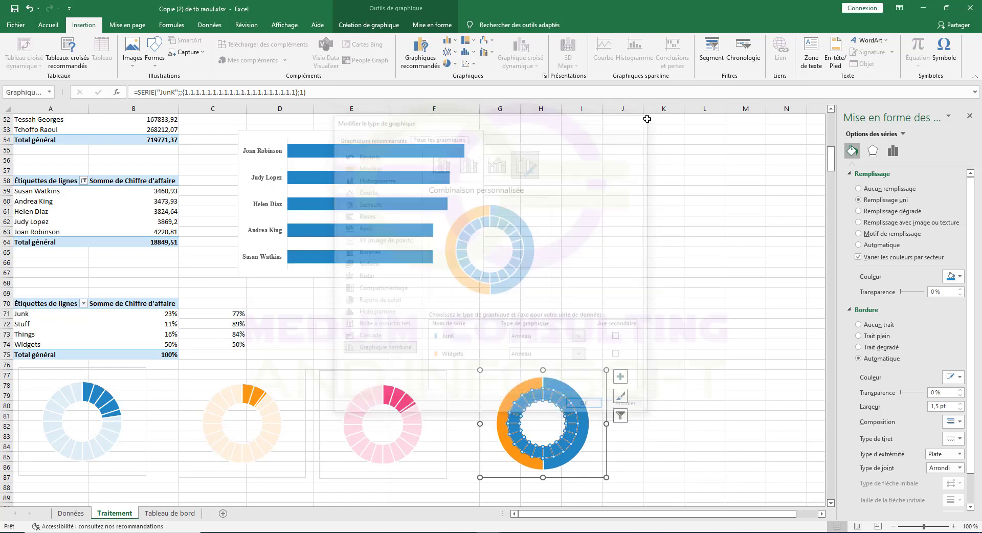
Step: Fill both the inner segmented series and the outer Widgets series of the fourth doughnut chart with the light blue theme colour
click(961, 277)
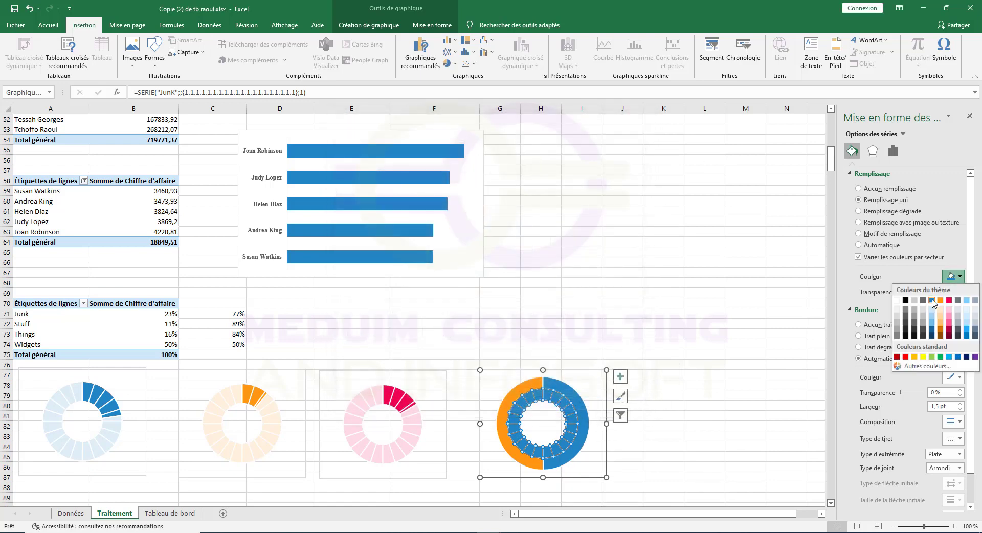
click(966, 300)
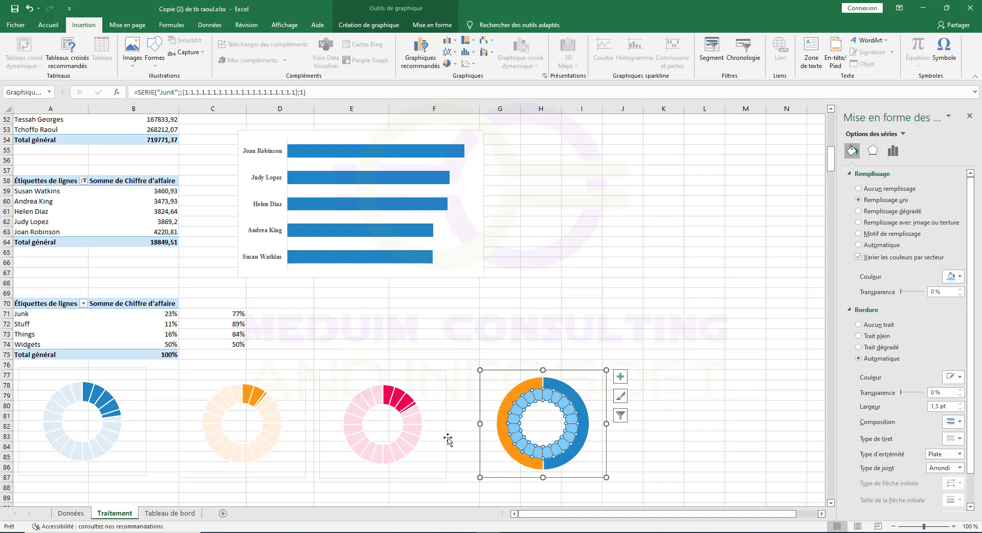
click(499, 415)
click(960, 277)
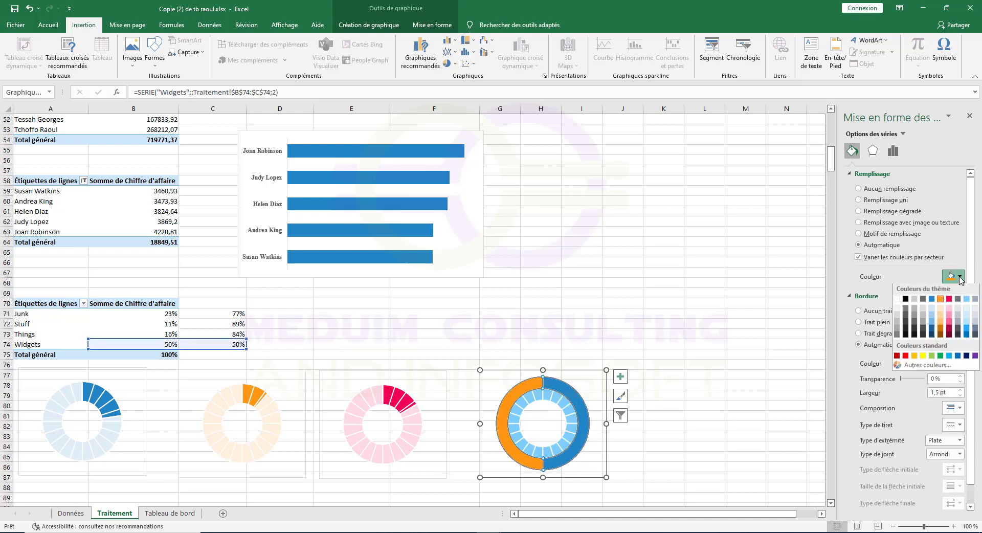
click(967, 303)
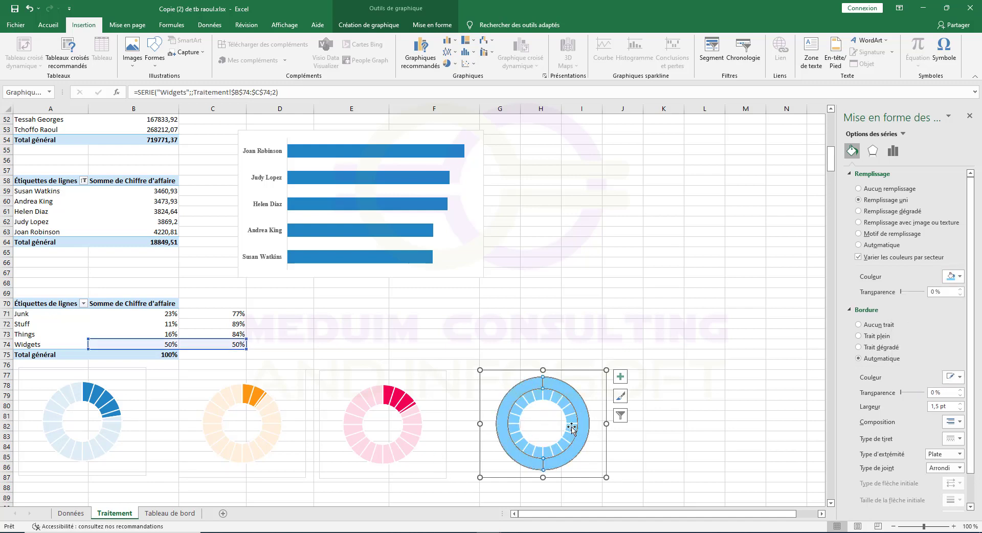
Step: Plot the Widgets series on the secondary axis in the fourth chart, keeping the doughnut type for both series
right_click(563, 403)
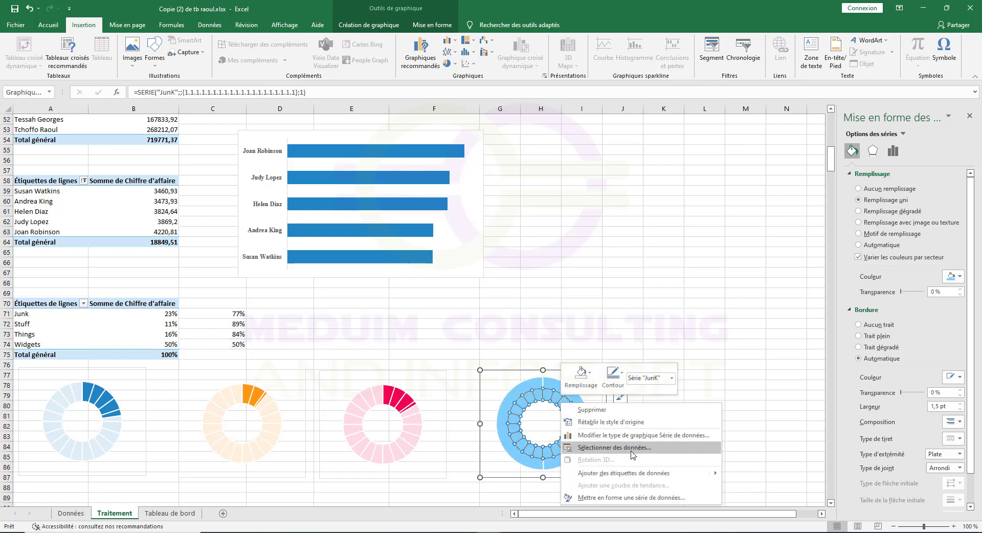
click(640, 436)
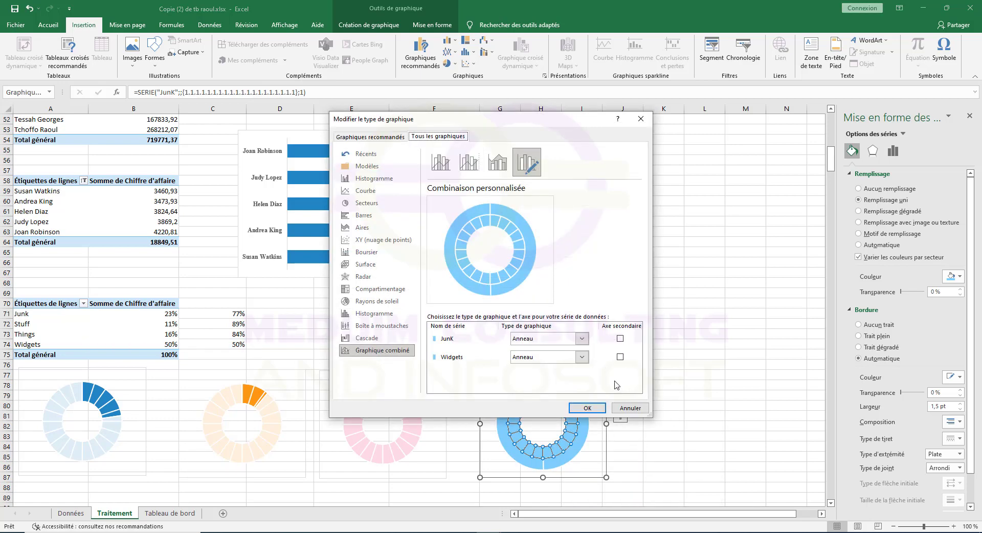
click(621, 357)
click(587, 408)
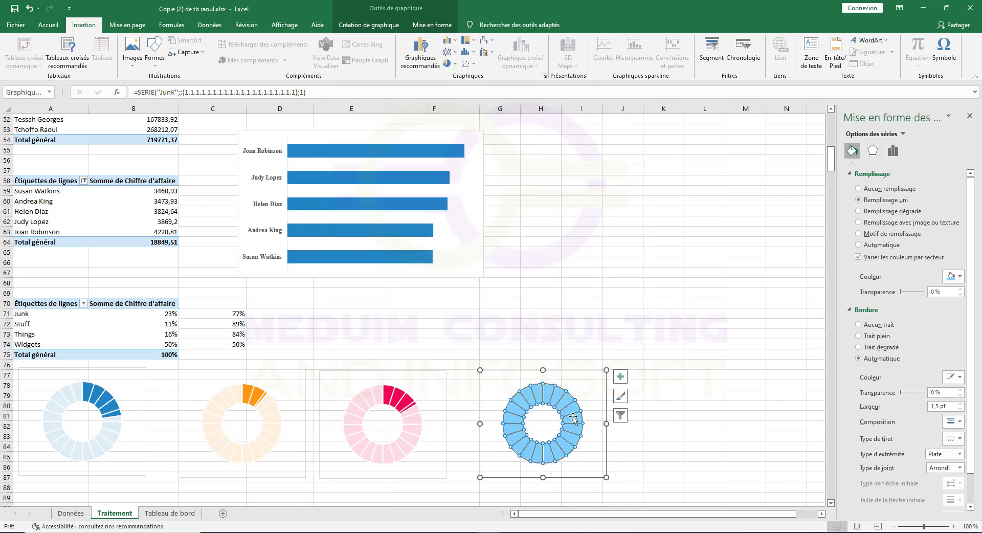
Step: Remove the fill from the Widgets percentage series and give only its second 50% point a solid white fill at 15% transparency
click(569, 421)
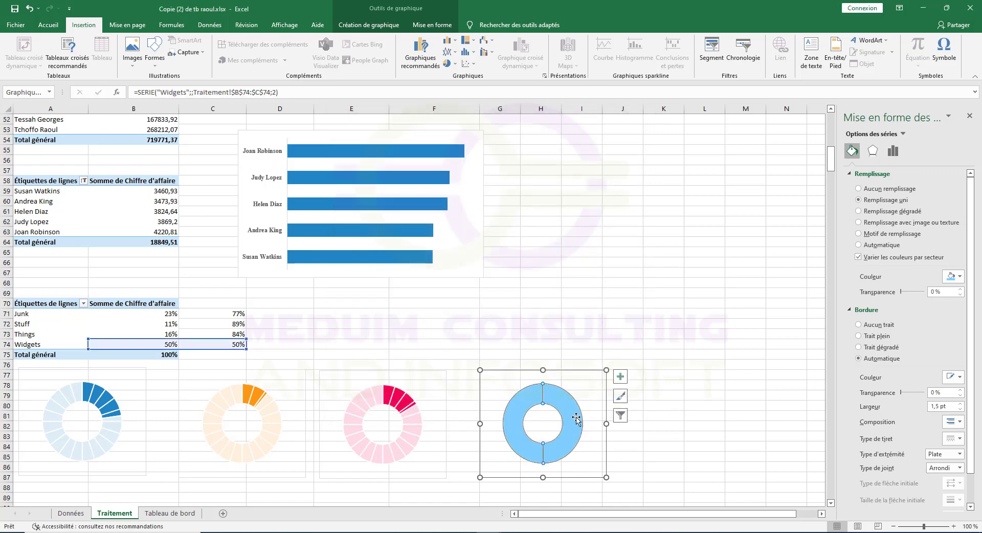
click(881, 189)
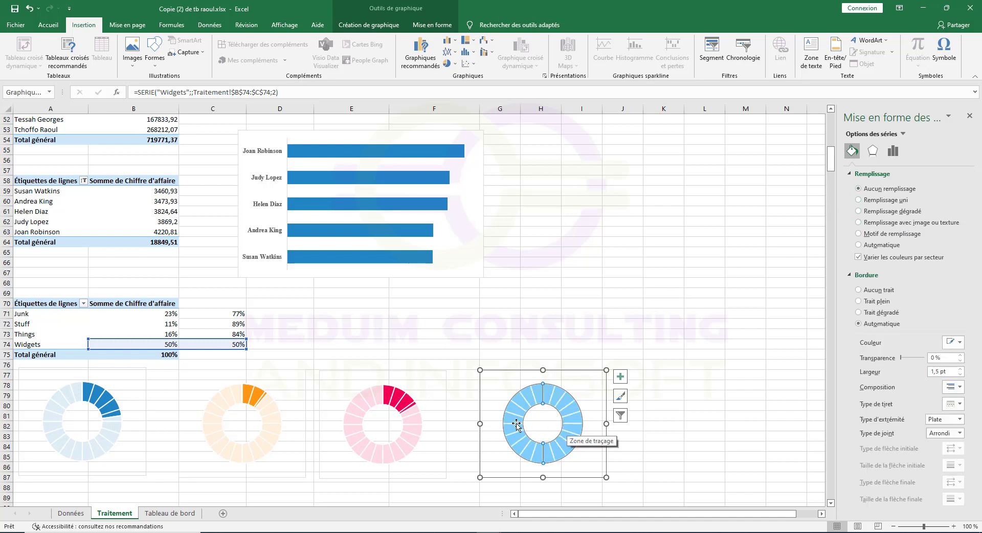
click(573, 416)
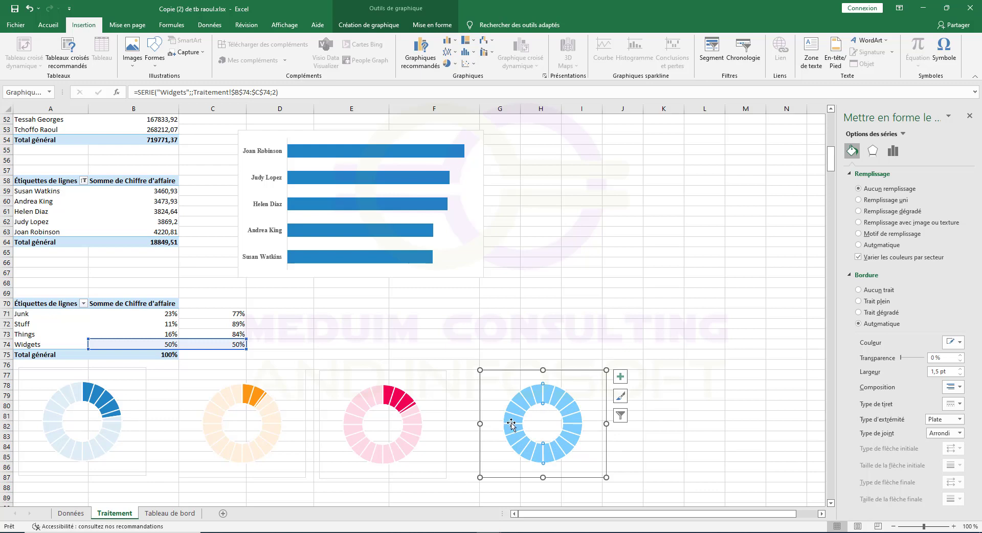
click(886, 203)
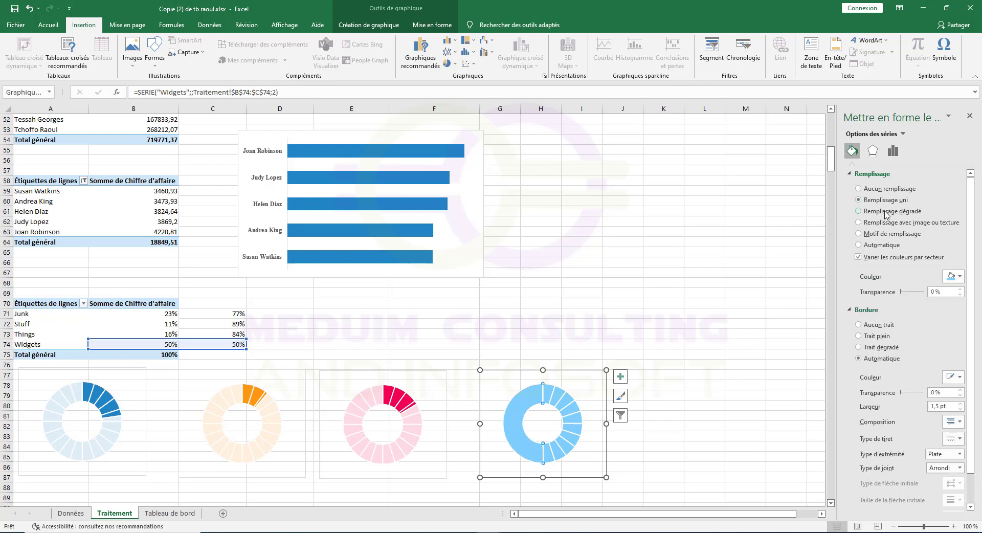
click(960, 277)
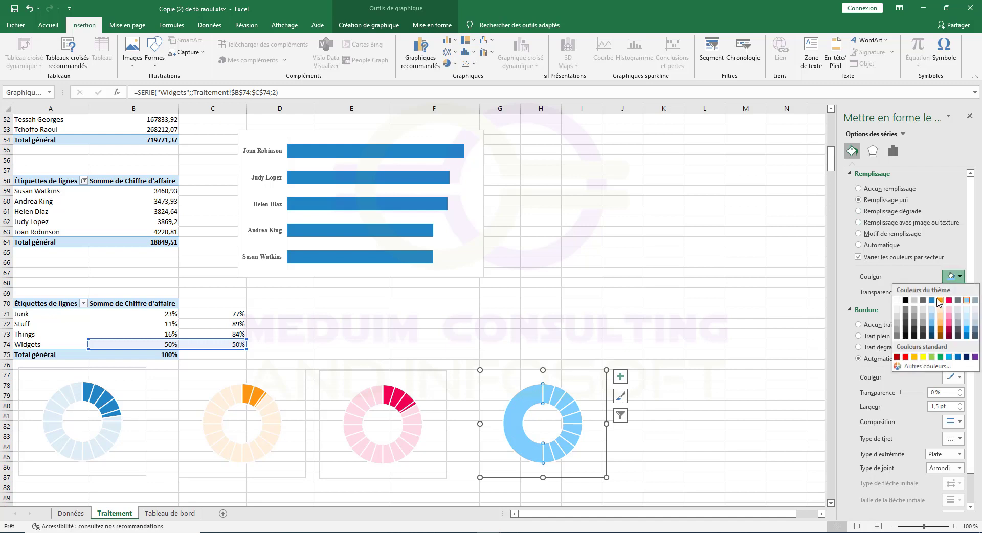
click(897, 301)
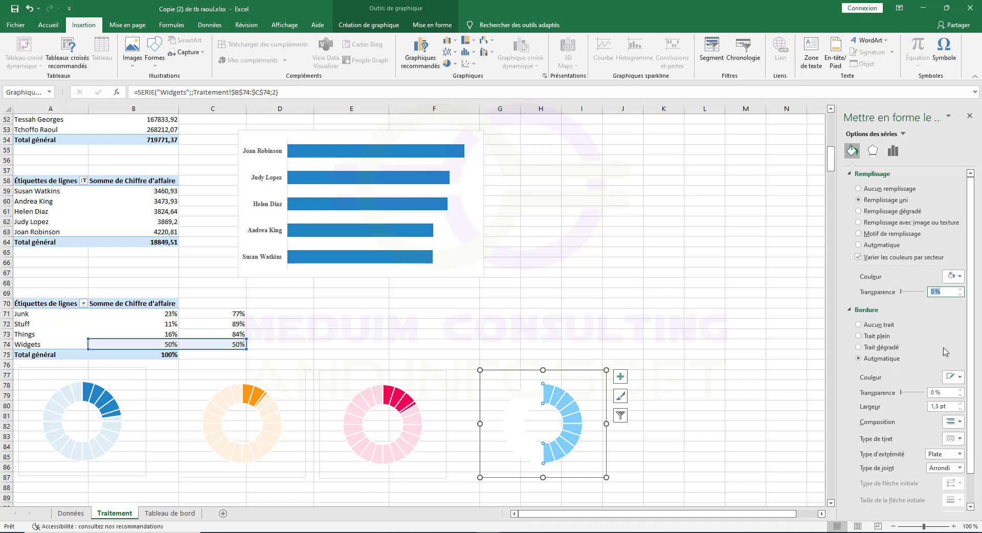
text(15)
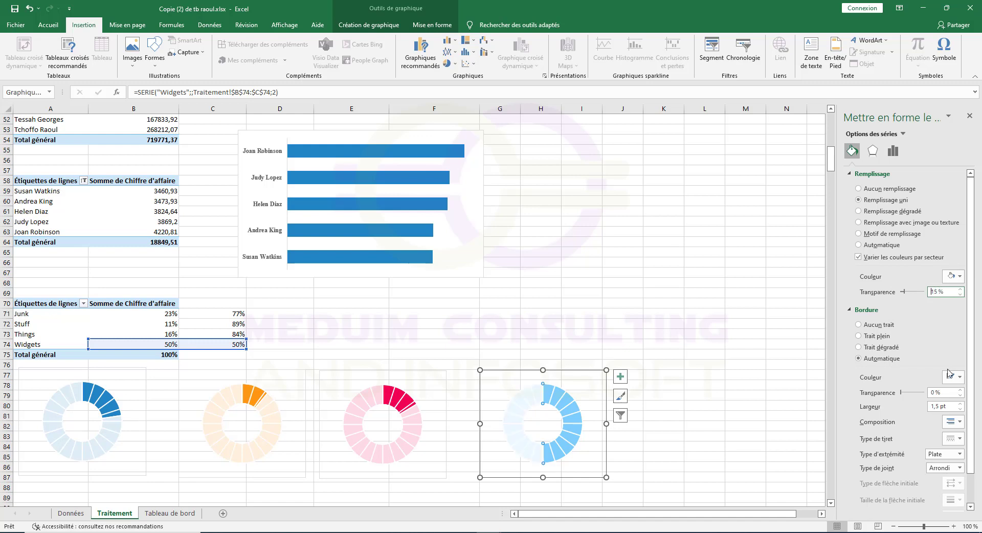
click(502, 323)
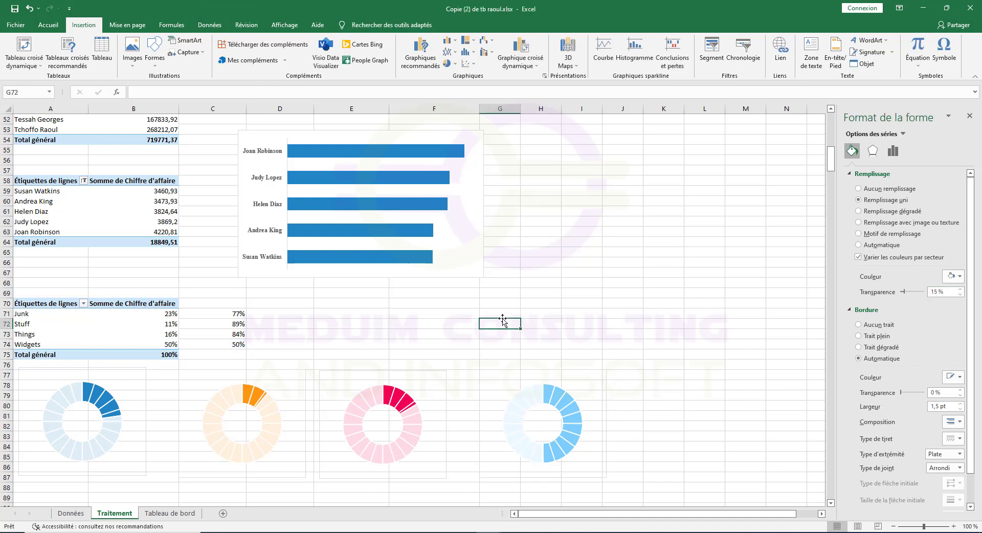
Step: Select the four doughnut charts together on the Traitement sheet and copy them
click(125, 368)
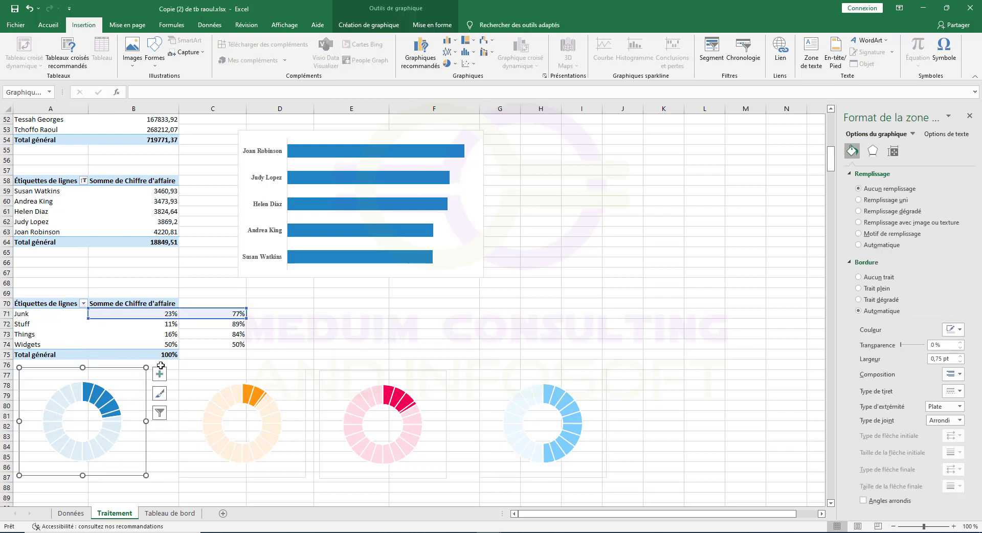
drag(500, 323, 197, 377)
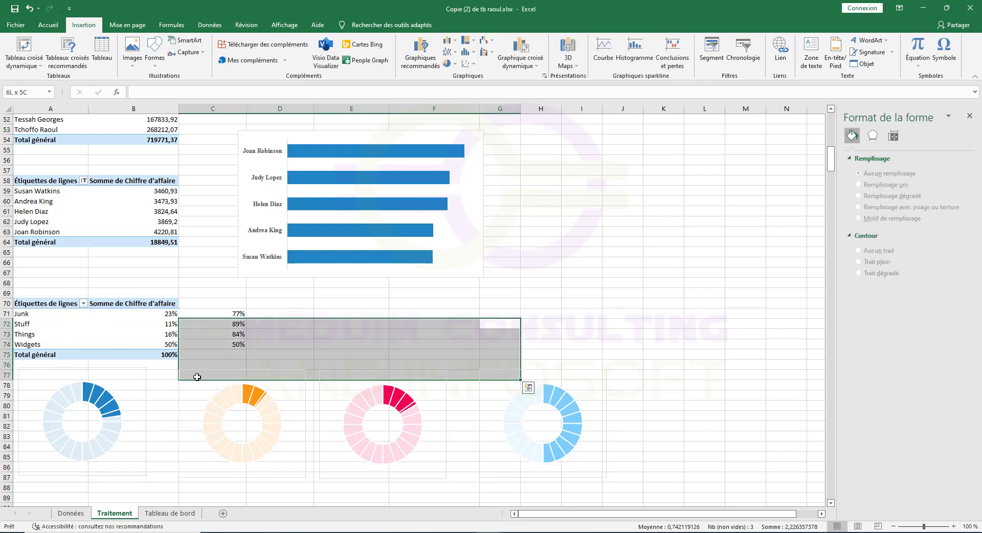
click(145, 387)
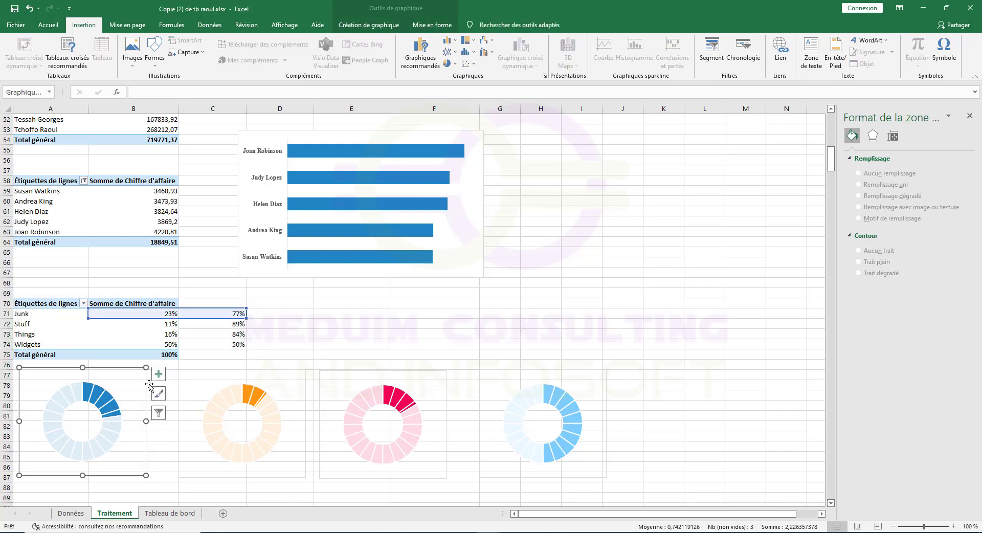
ctrl+click(304, 392)
ctrl+click(321, 388)
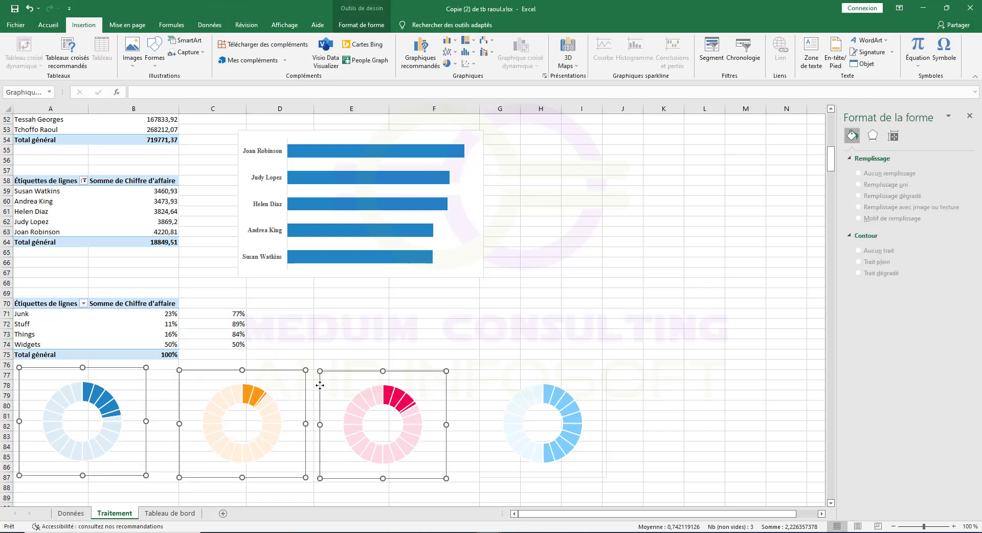
ctrl+click(607, 393)
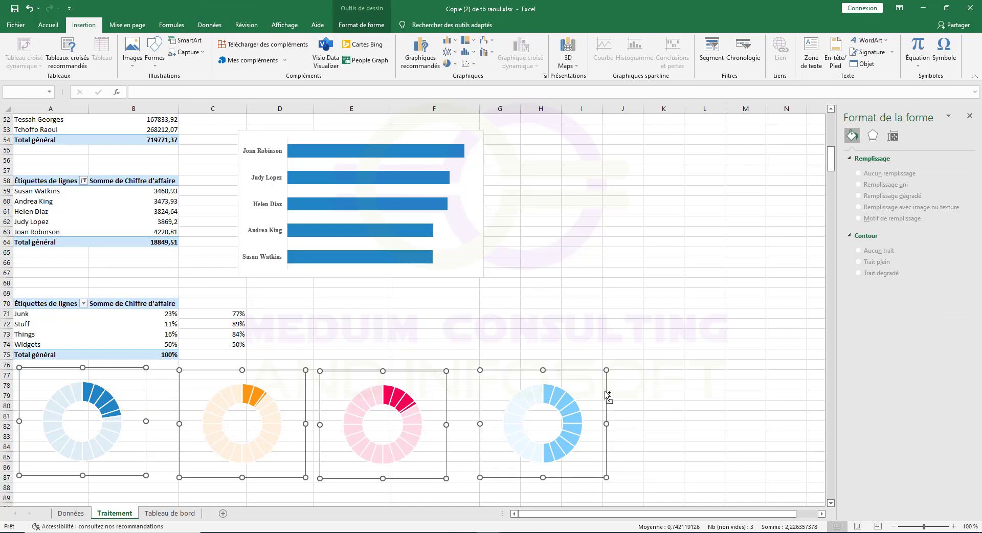
Step: Close the chart field and formatting panes on the Tableau de bord sheet and paste the four doughnut charts at cell AA30
click(160, 516)
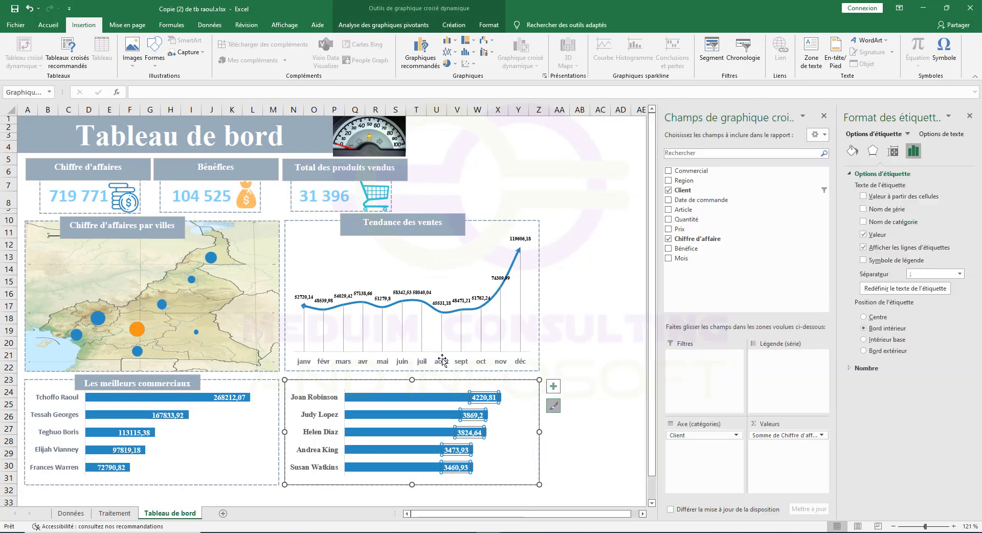
click(824, 116)
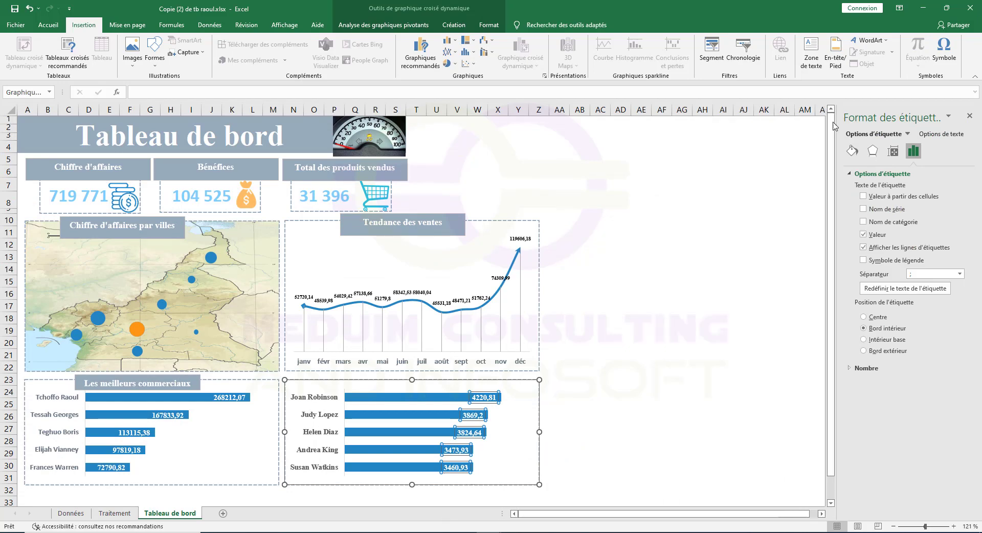
click(970, 116)
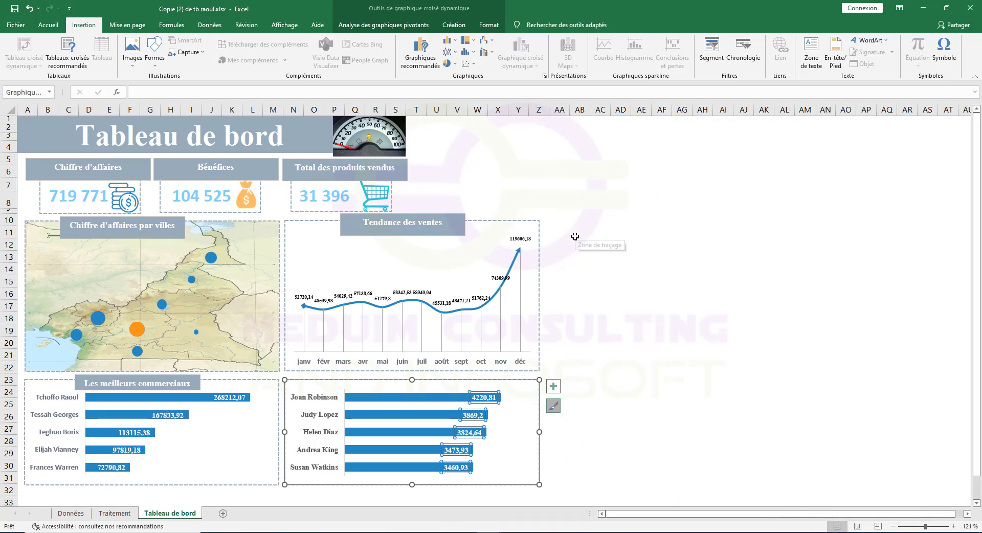
click(566, 463)
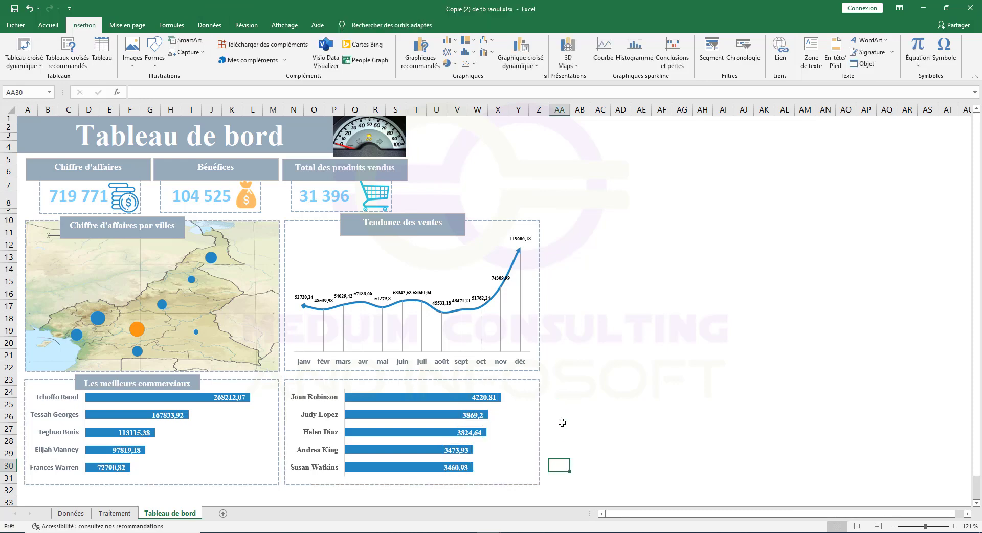
key(ctrl+v)
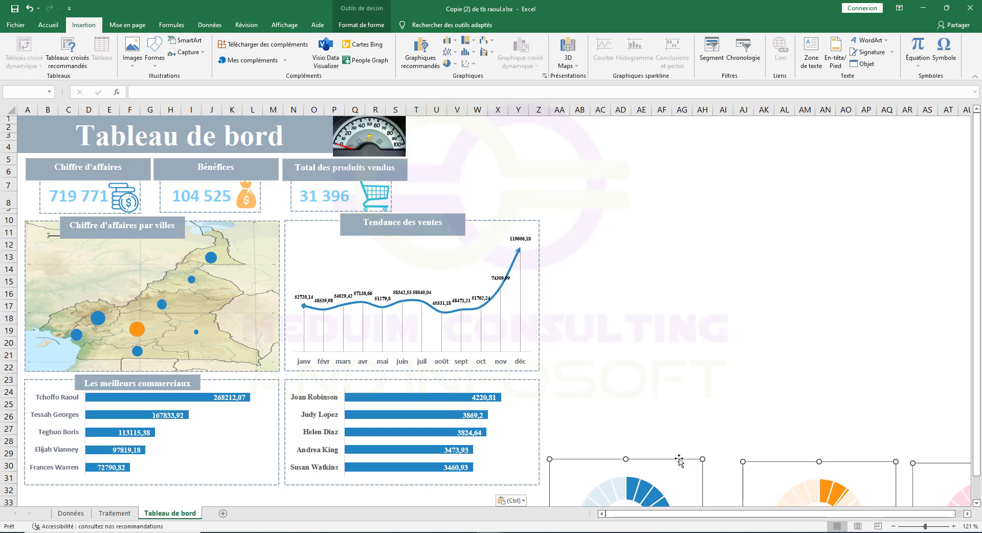
Step: Move the four pasted doughnut charts beside the sales trend chart and place the pink and light-blue ones below the other two
drag(685, 459, 676, 240)
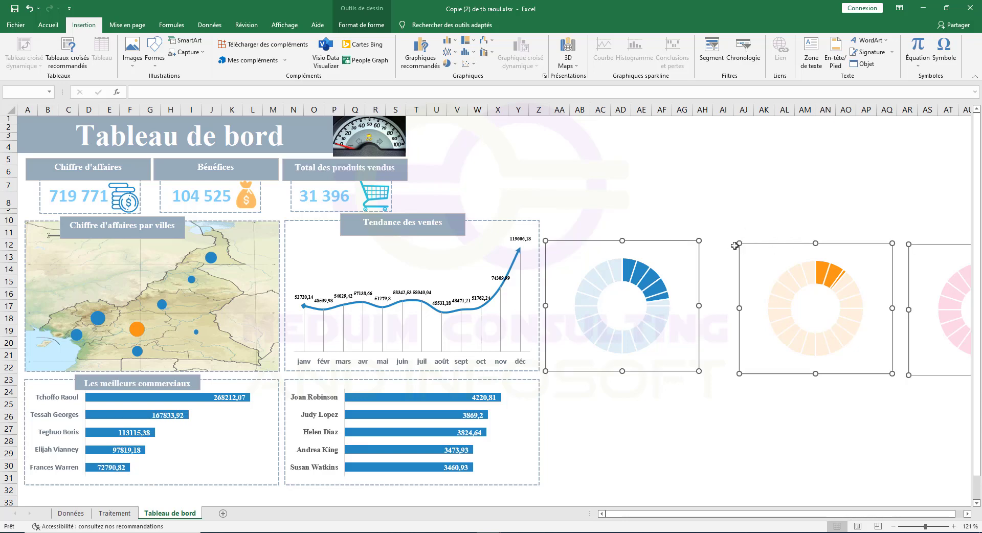
shift+click(699, 285)
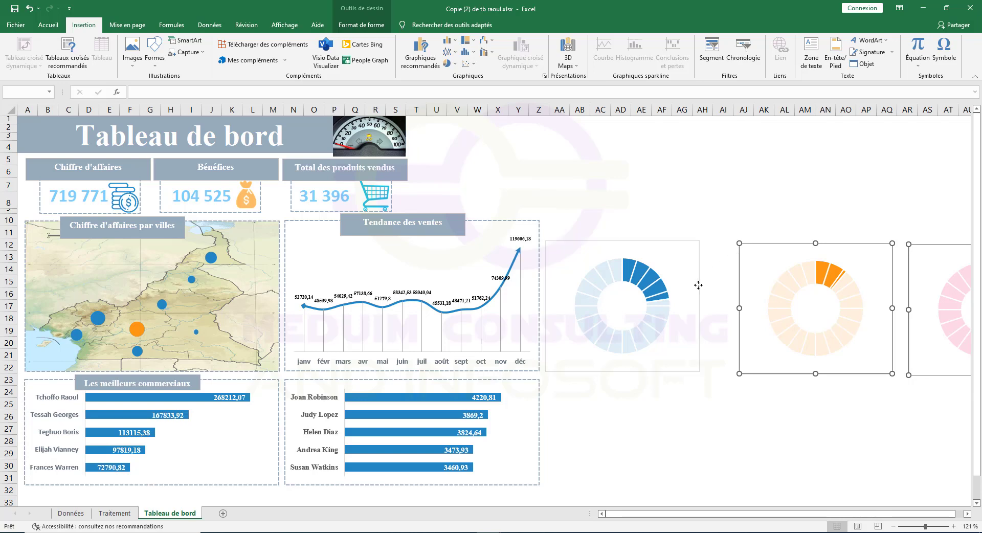
shift+click(738, 277)
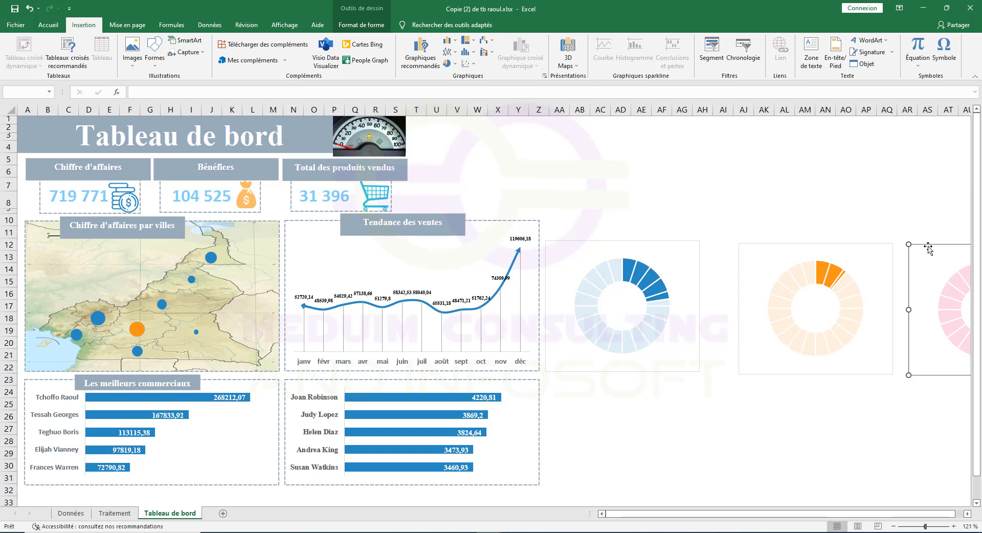
shift+click(930, 265)
drag(931, 265, 565, 375)
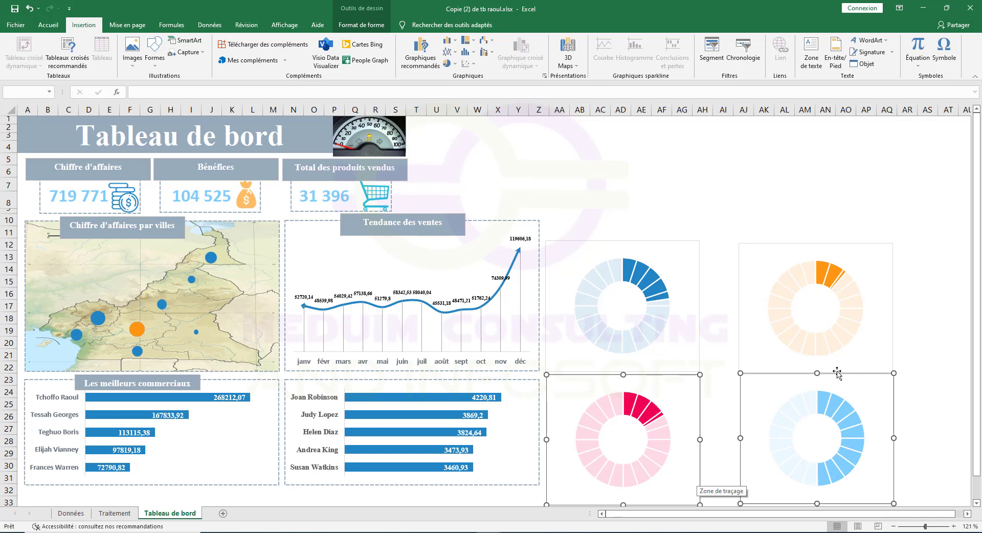
Step: Shrink the pink and light-blue doughnut charts together to about 3.7 cm high and 4.9 cm wide
drag(894, 373, 886, 391)
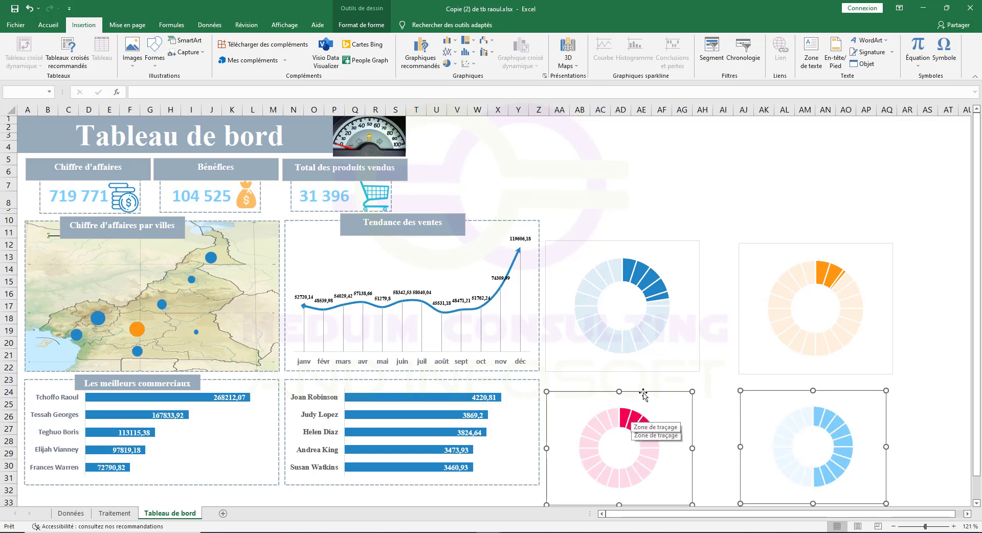
mouse_move(644, 394)
mouse_down()
mouse_move(648, 382)
mouse_move(643, 410)
mouse_move(634, 401)
mouse_move(662, 397)
mouse_up()
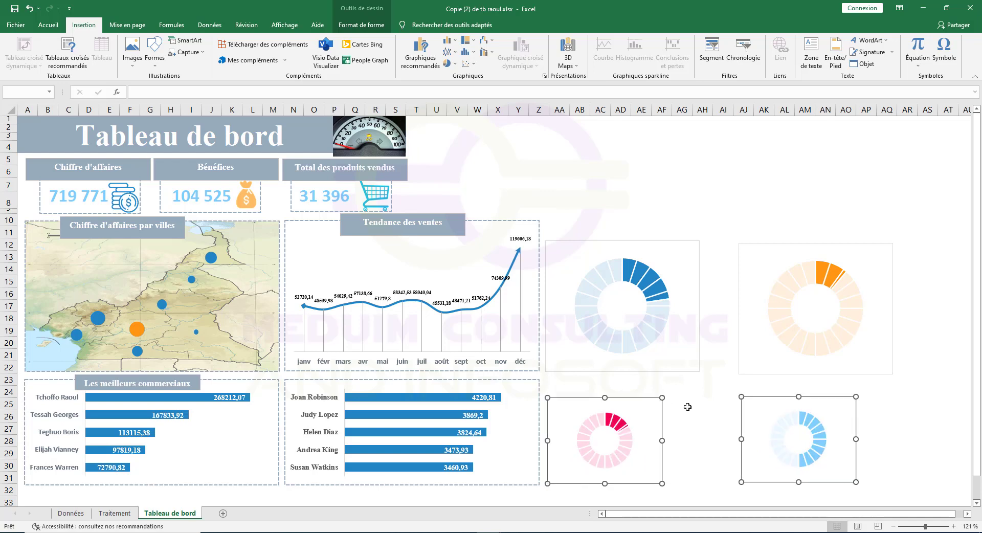
click(722, 391)
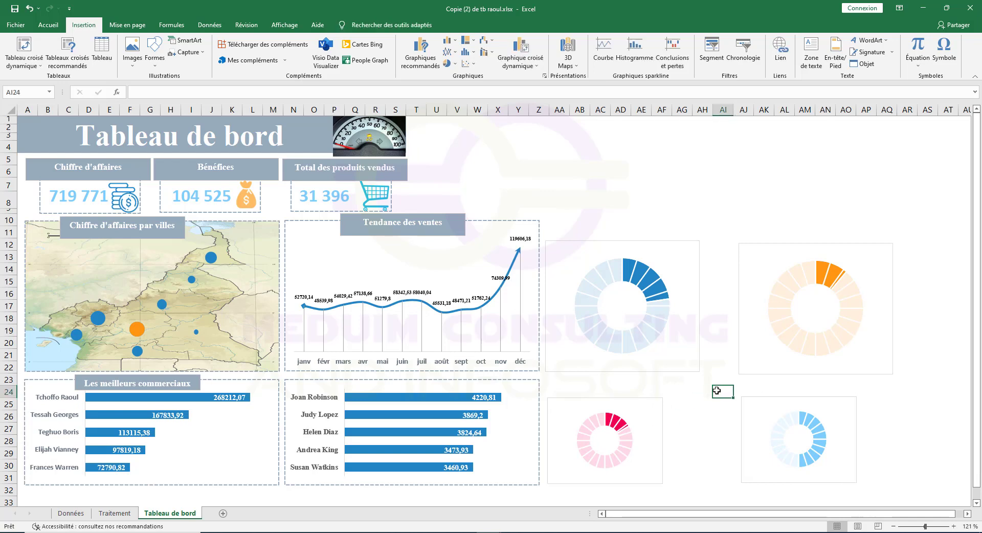
Step: Move the light-blue doughnut chart closer to the pink one, aligned in the same row
click(801, 399)
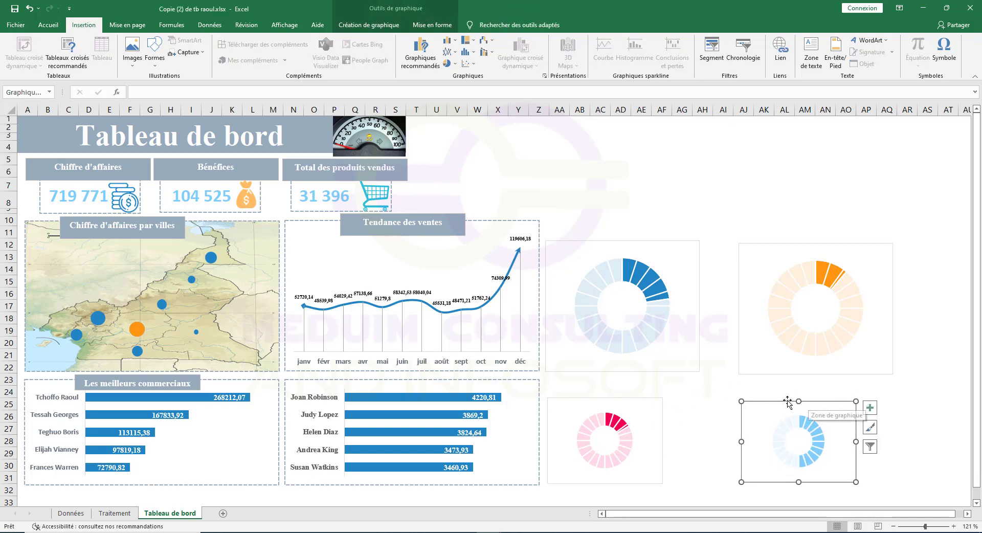
click(32, 9)
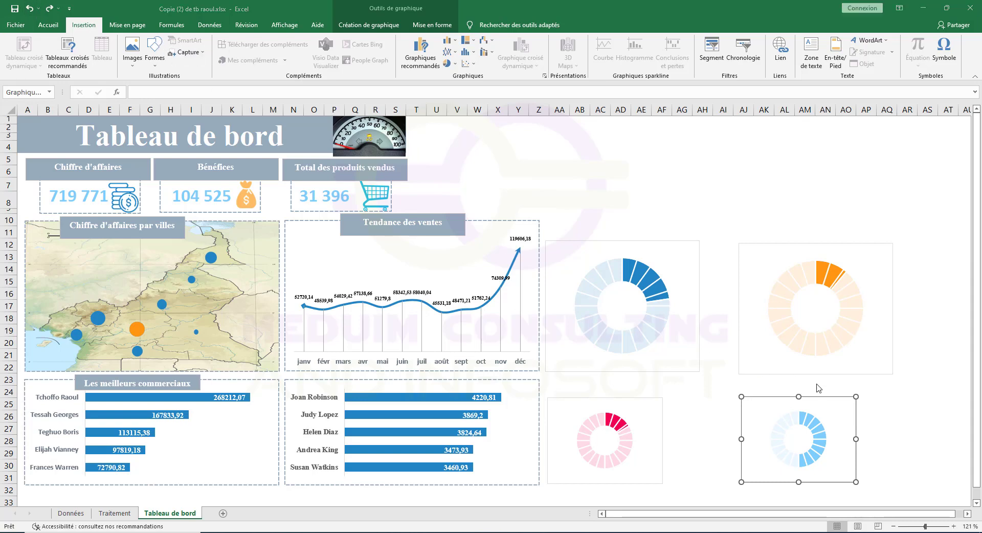
drag(827, 400, 766, 398)
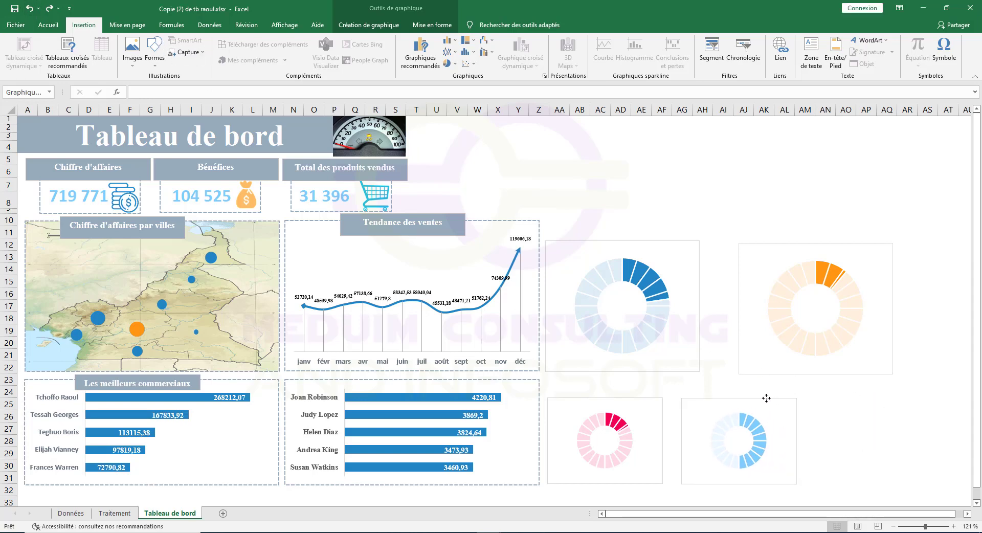
Step: Shrink the dark-blue doughnut chart to about 4.1 cm high and 4.9 cm wide, directly above the pink chart
click(678, 255)
click(691, 244)
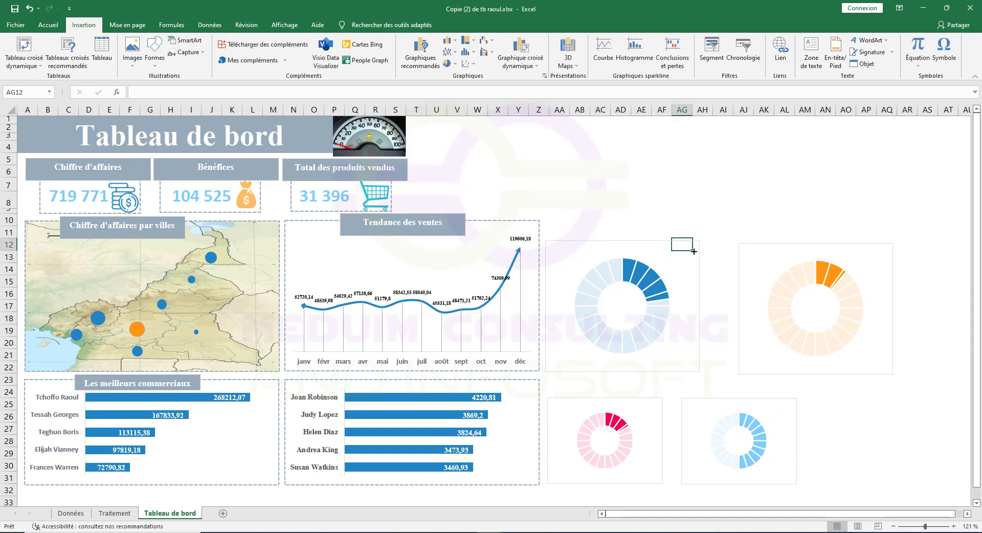
click(699, 243)
drag(699, 240, 632, 295)
drag(667, 341, 660, 342)
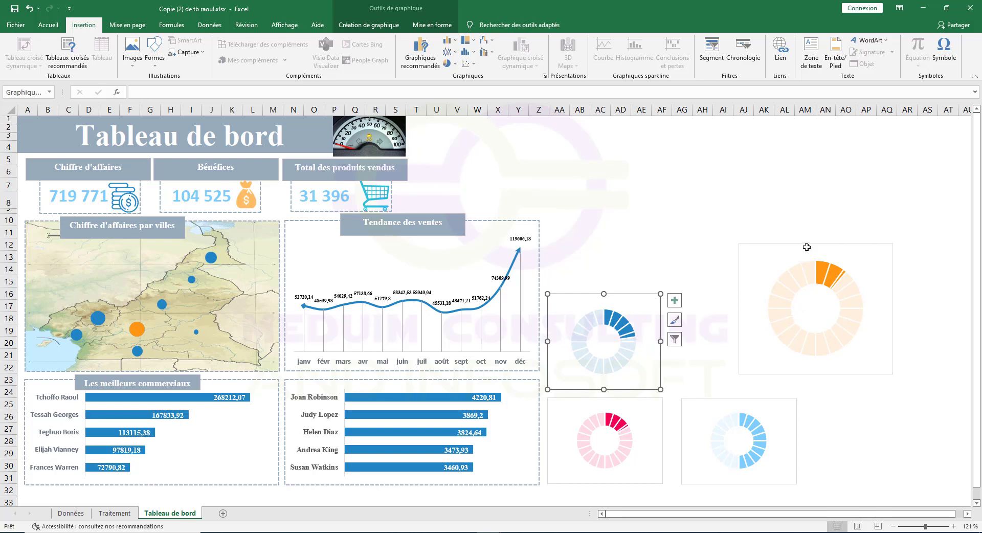
Step: Place the orange doughnut chart above the light-blue one and shrink it to about 4.1 cm high and 5 cm wide
drag(803, 246, 750, 259)
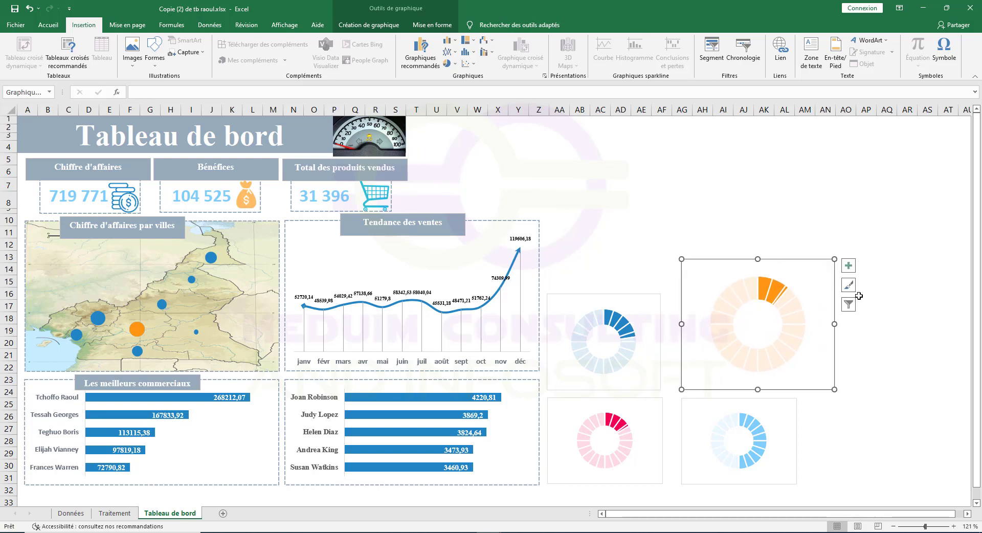
drag(835, 323, 797, 330)
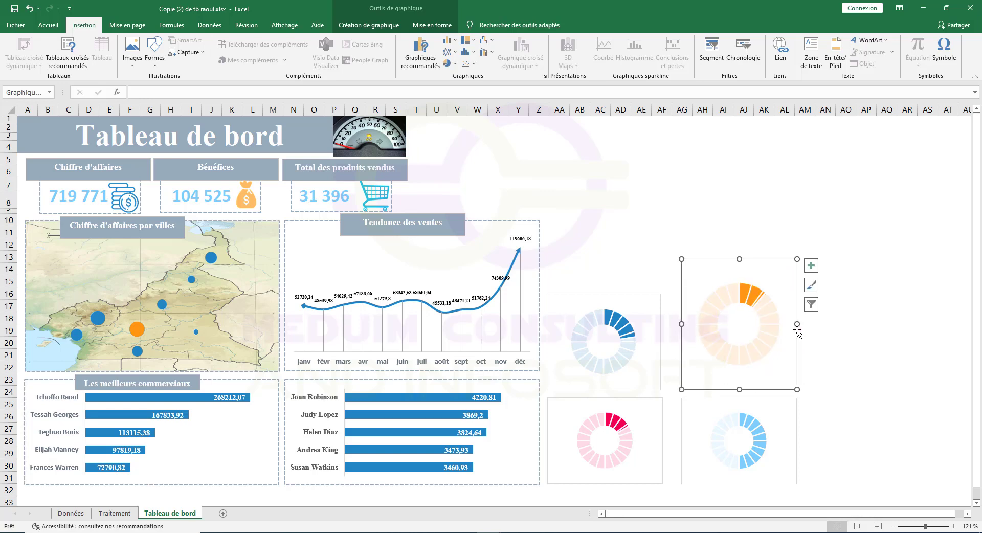
drag(740, 259, 738, 294)
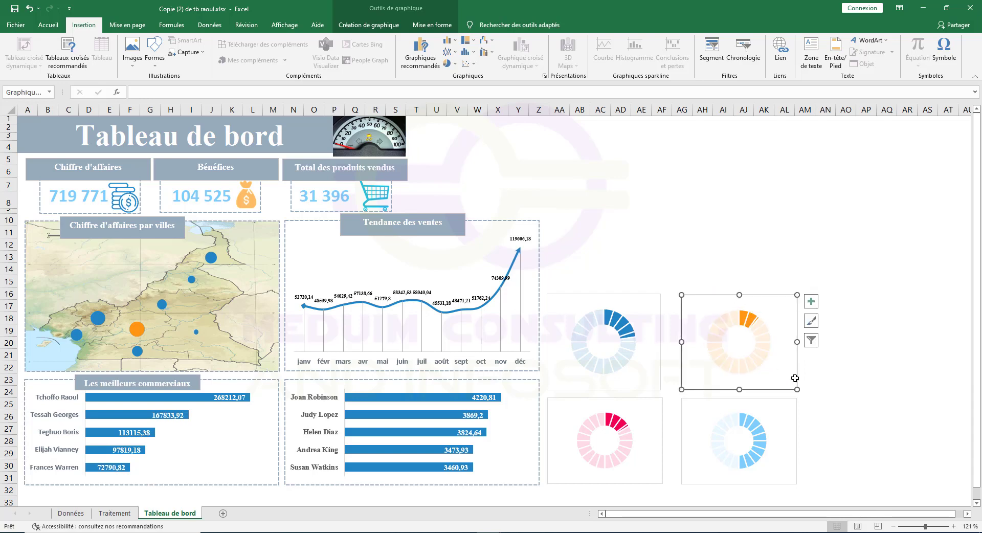
click(826, 389)
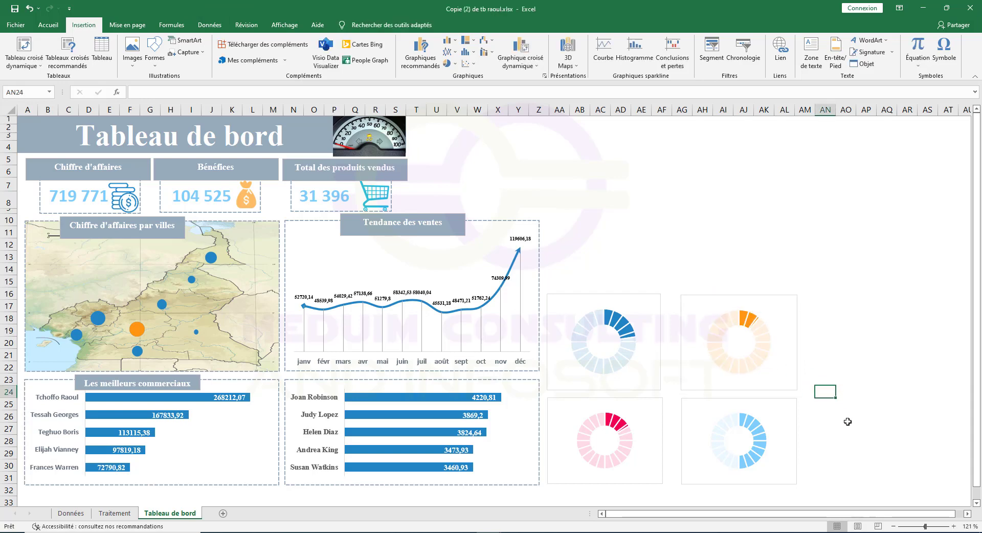
Step: Give the dark-blue doughnut chart's frame a blue dashed outline with a 1½ pt weight
click(636, 297)
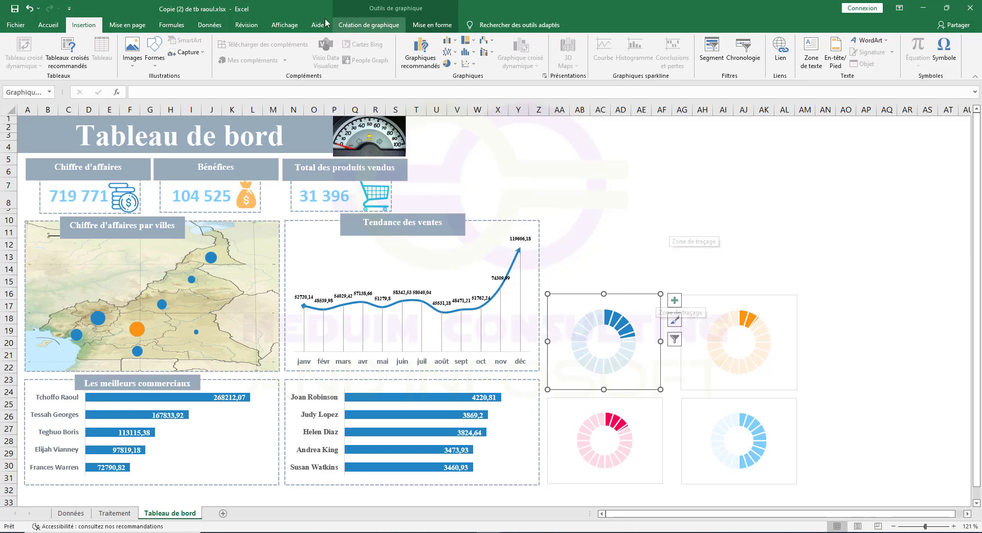
click(433, 26)
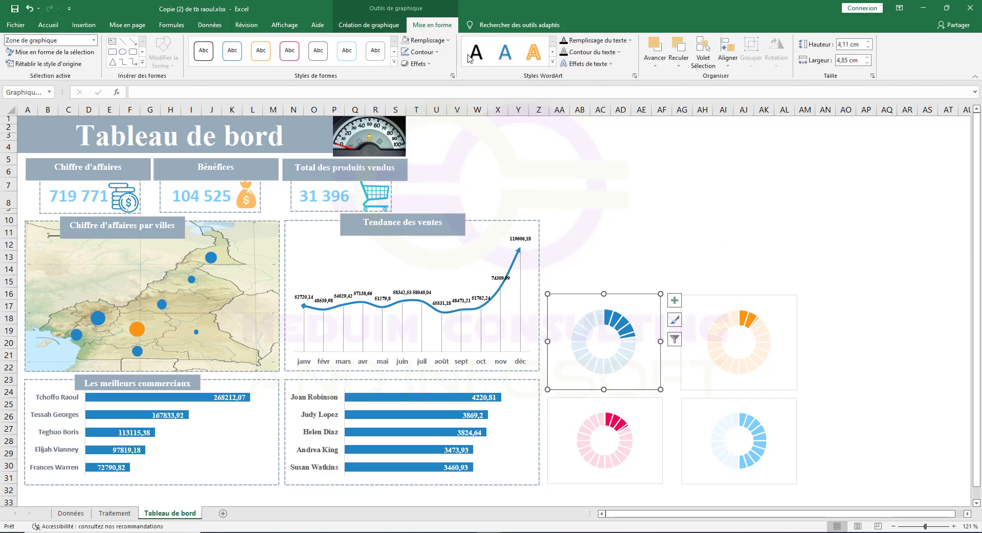
click(420, 51)
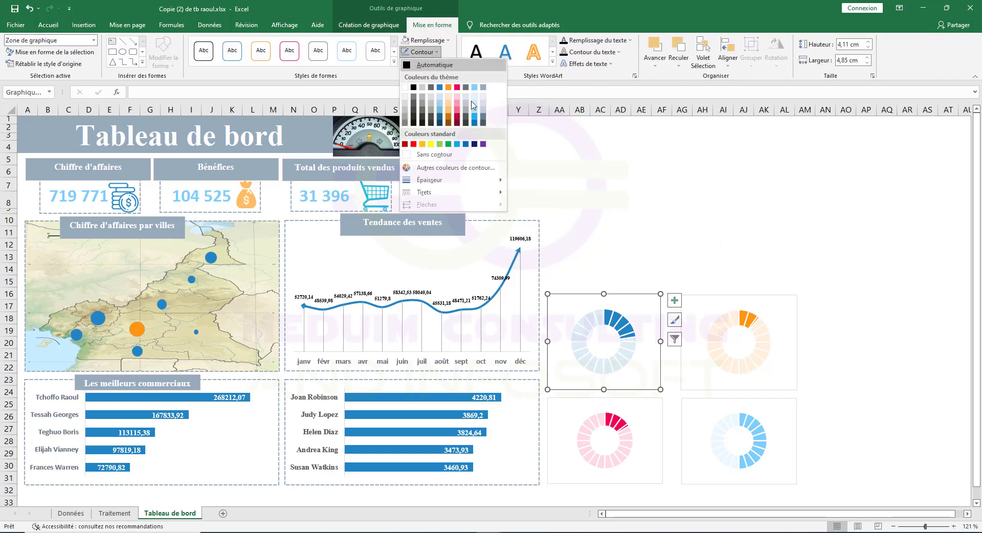
click(440, 88)
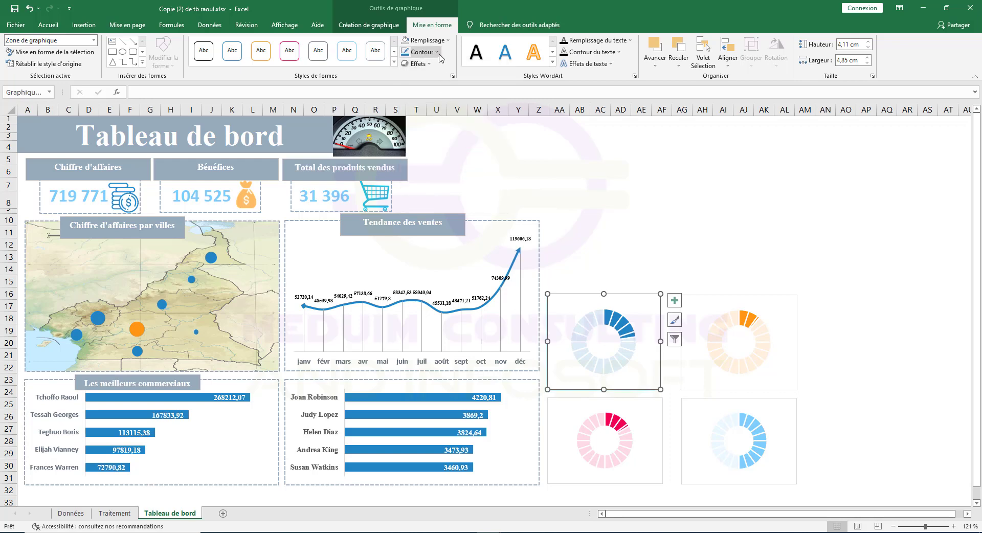
click(420, 52)
mouse_move(434, 180)
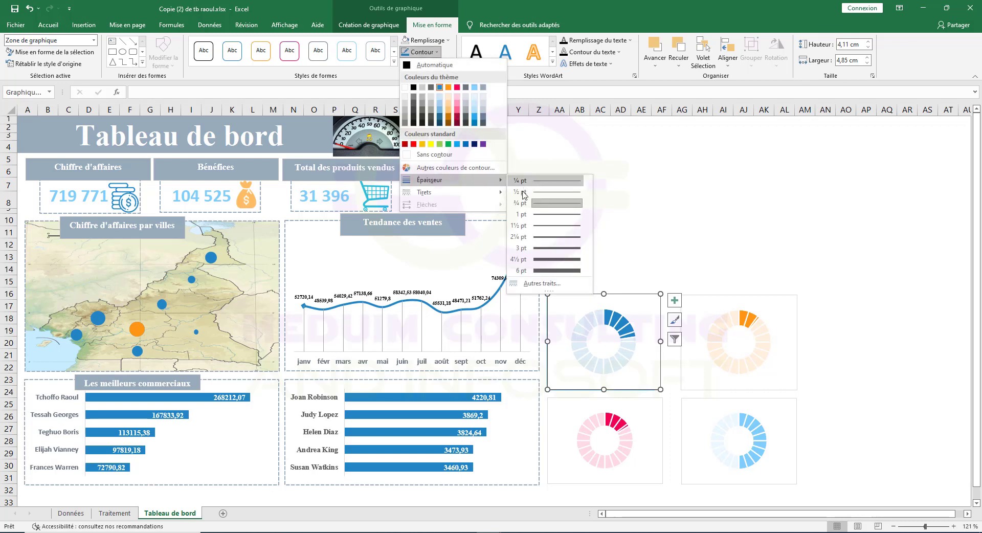
click(524, 225)
click(421, 51)
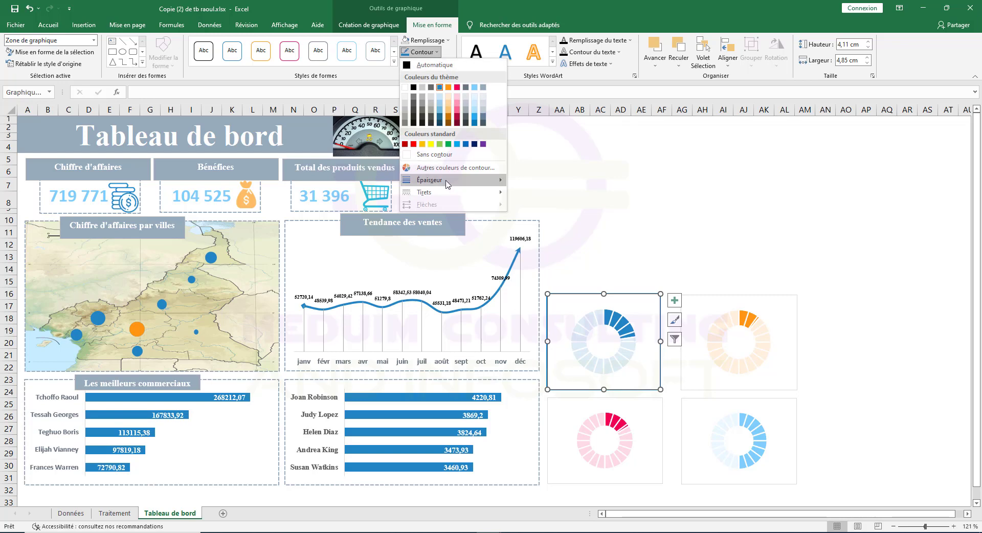
mouse_move(444, 194)
click(534, 208)
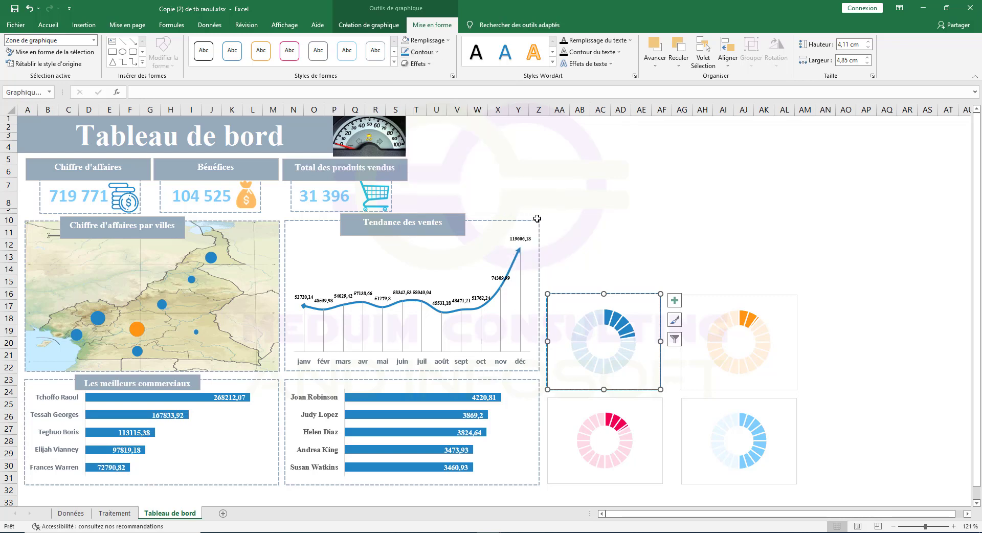
Step: Give the orange doughnut chart's frame an orange dashed outline with a 1½ pt weight
click(727, 296)
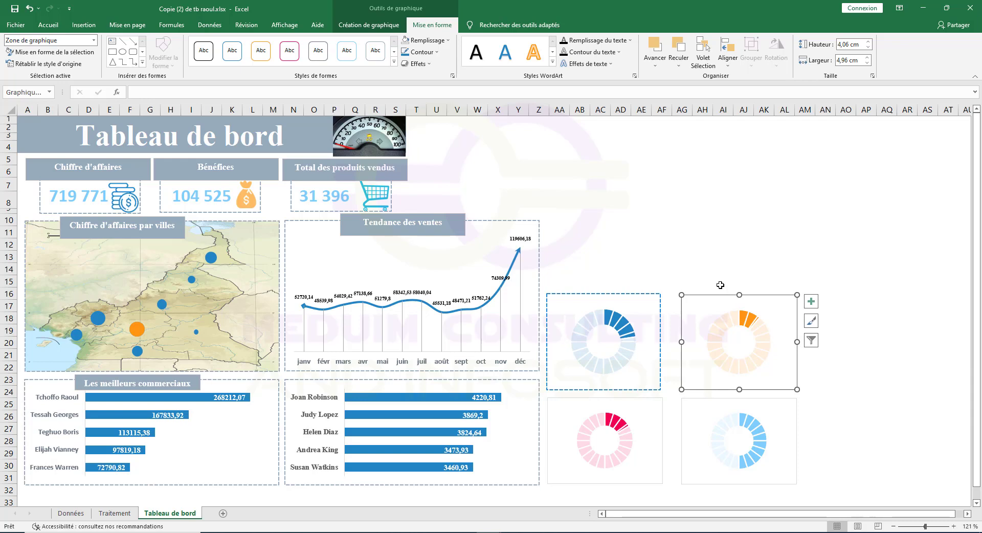
click(421, 51)
click(448, 87)
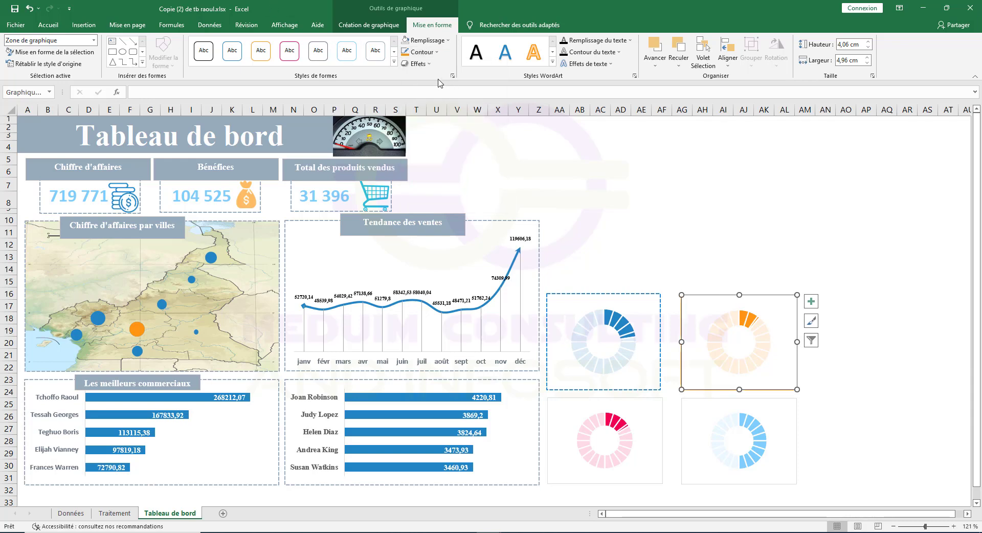
click(421, 52)
mouse_move(435, 179)
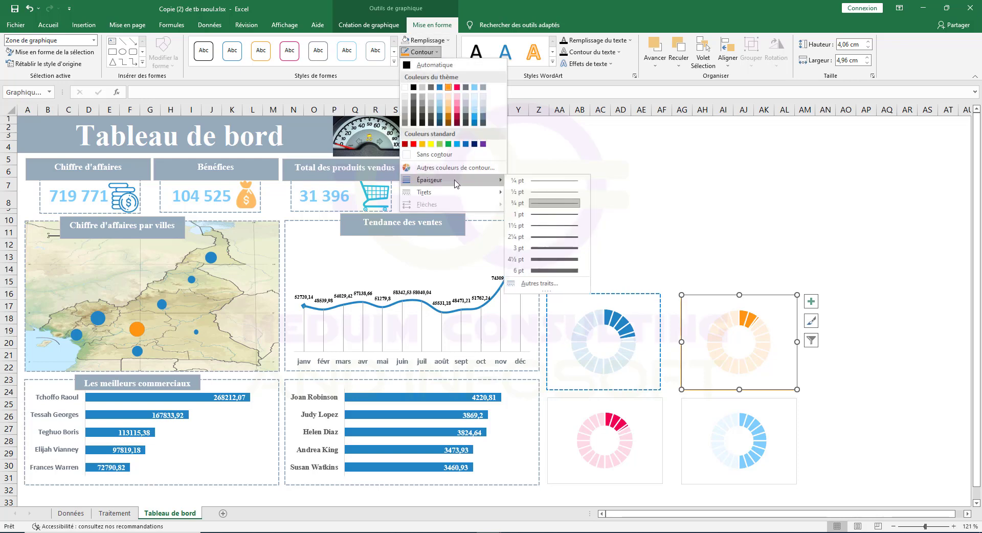
click(547, 225)
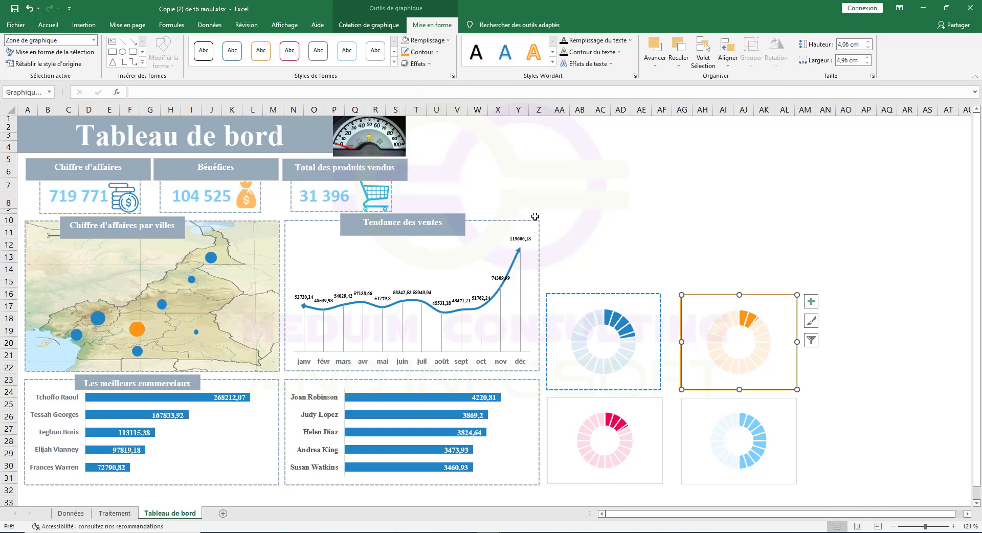
click(421, 51)
mouse_move(434, 191)
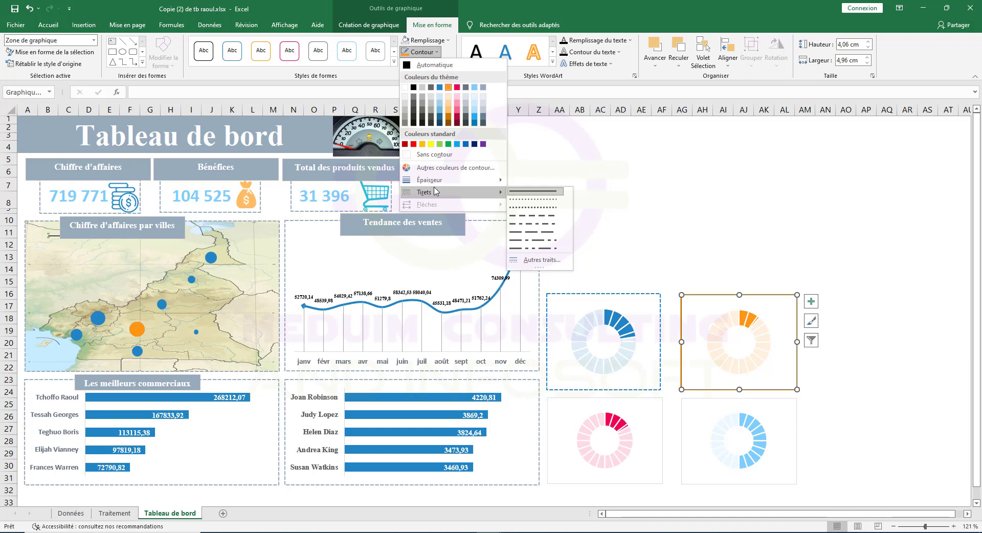
click(534, 212)
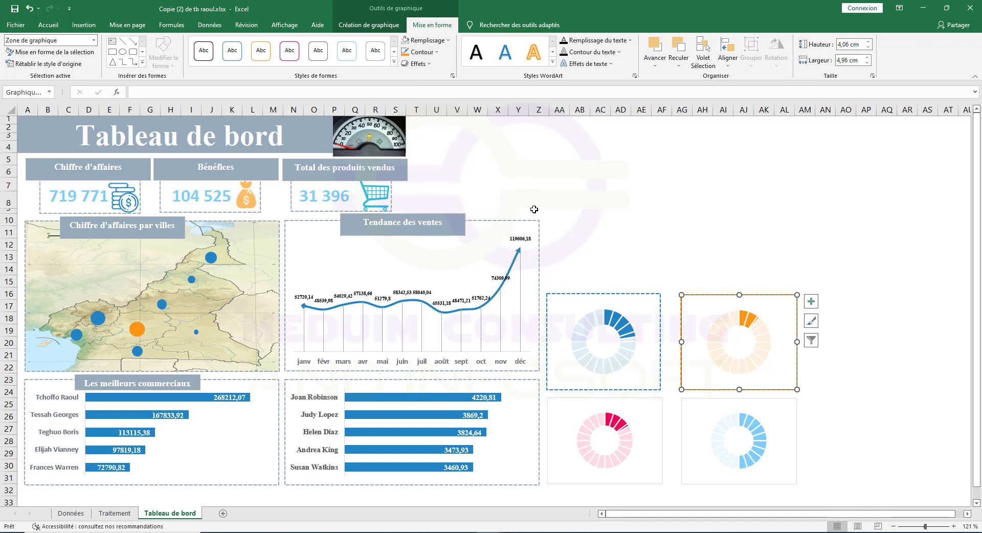
Step: Give the pink doughnut chart's frame a pink dashed outline with a 1½ pt weight
click(620, 404)
click(420, 52)
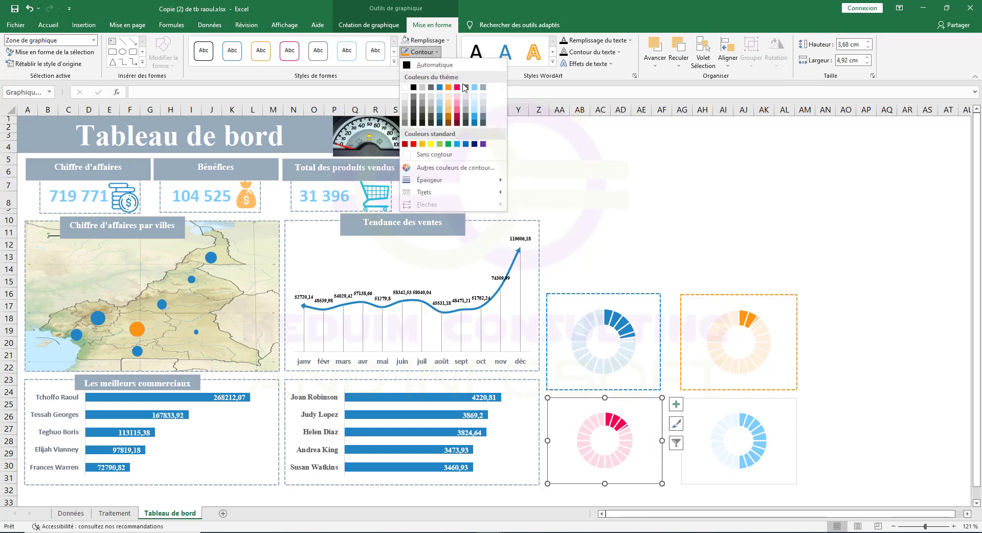
mouse_move(428, 182)
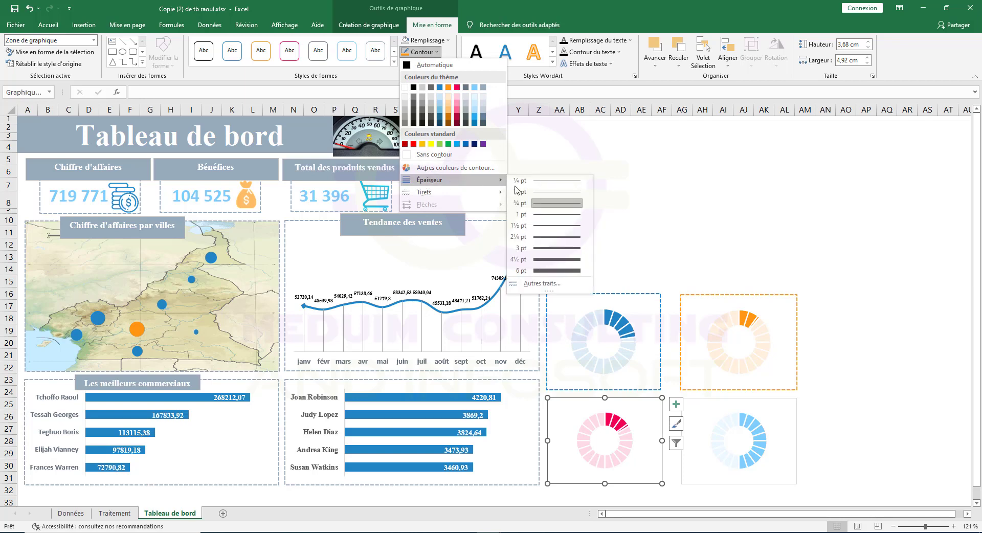
click(547, 226)
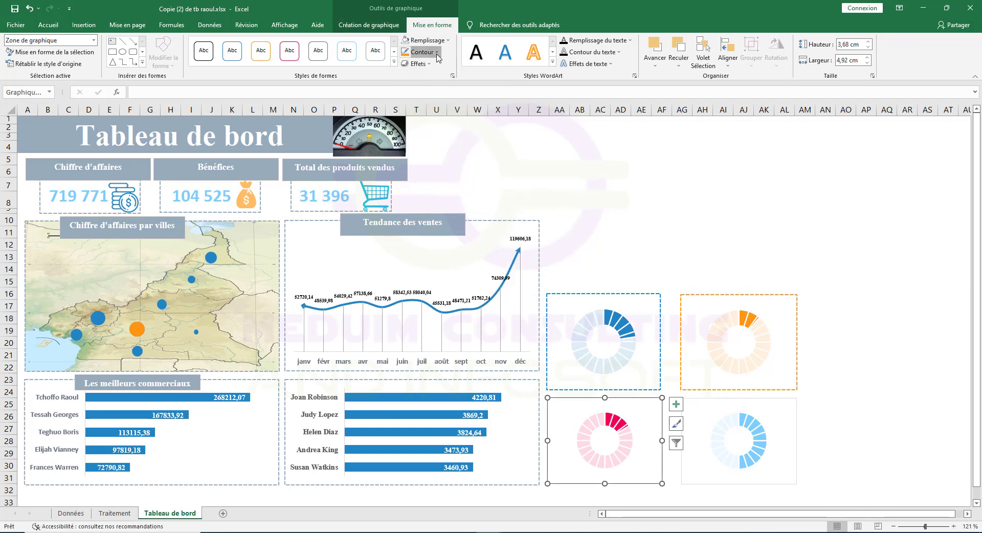
click(420, 51)
mouse_move(441, 197)
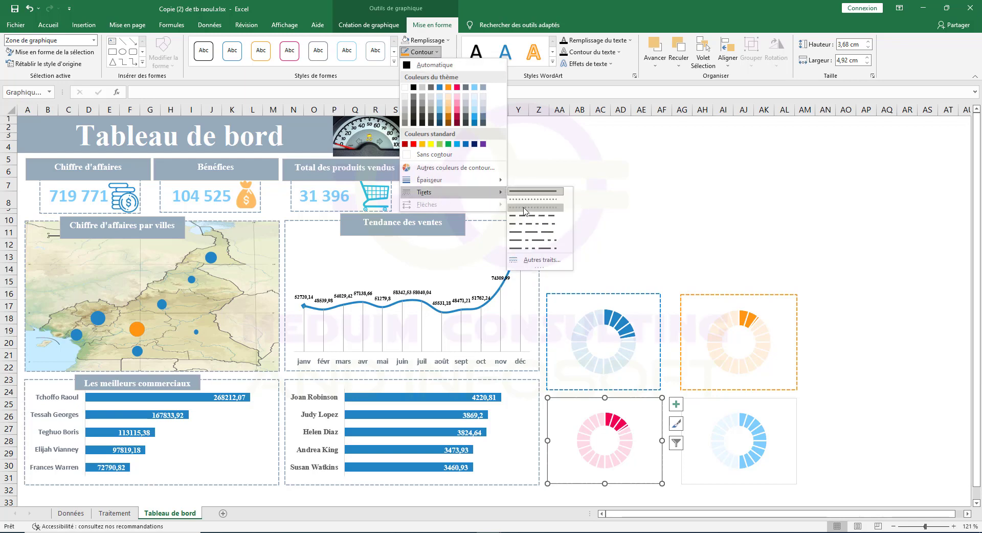
click(523, 214)
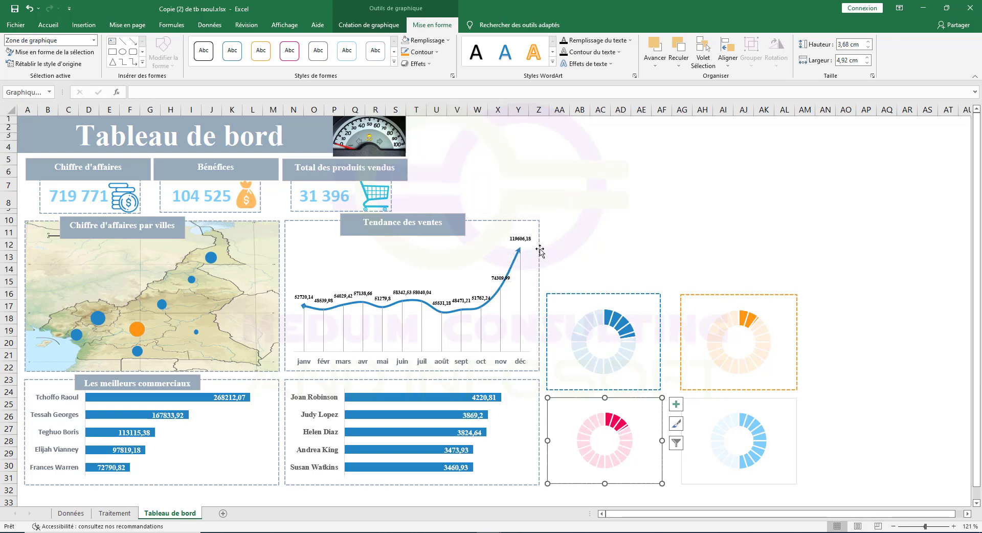
click(438, 53)
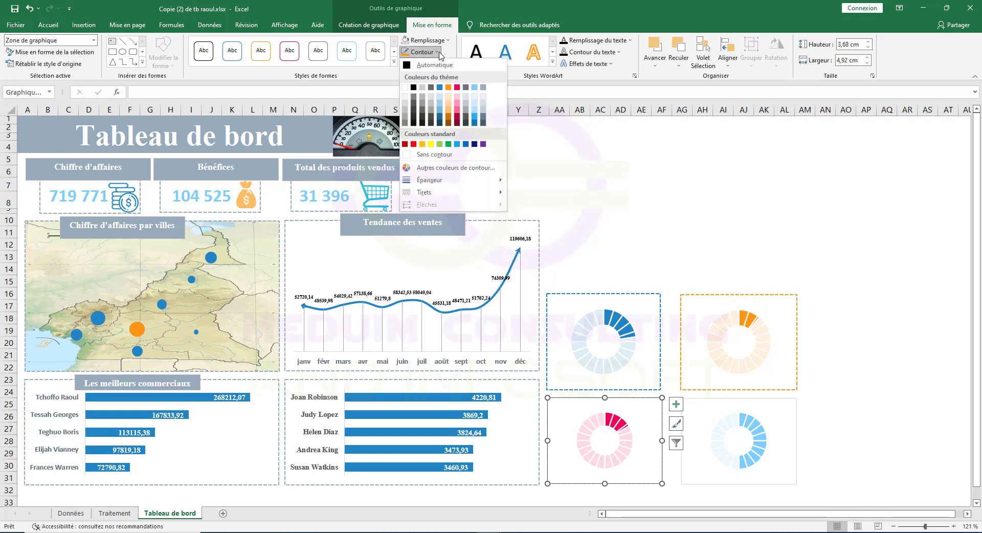
click(457, 87)
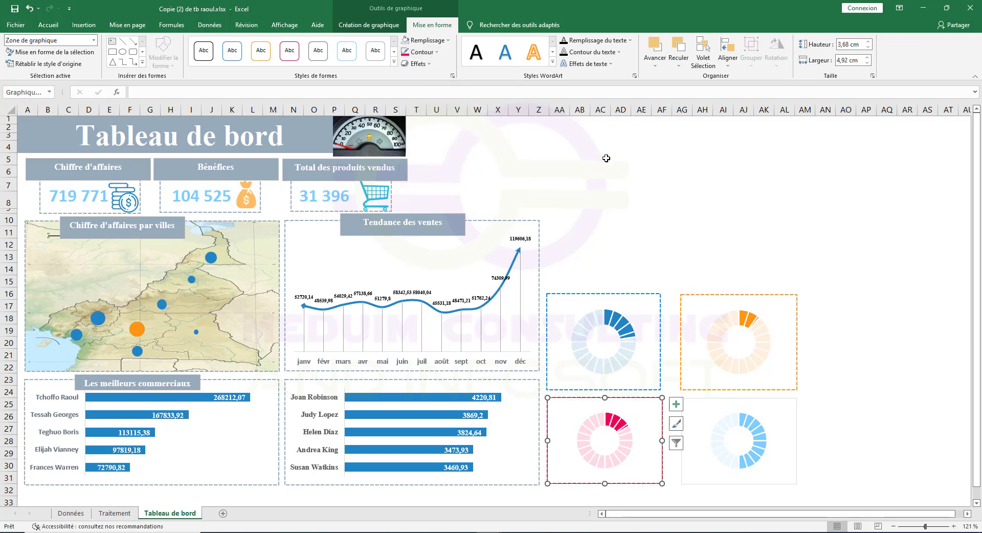
Step: Give the light-blue doughnut chart's frame a light-blue dashed outline with a 1½ pt weight
click(725, 400)
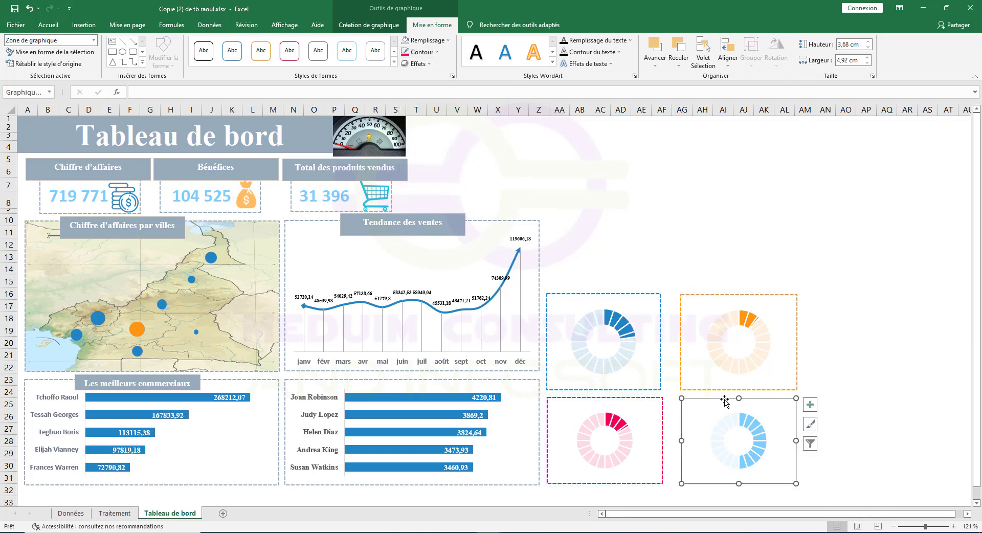
click(438, 53)
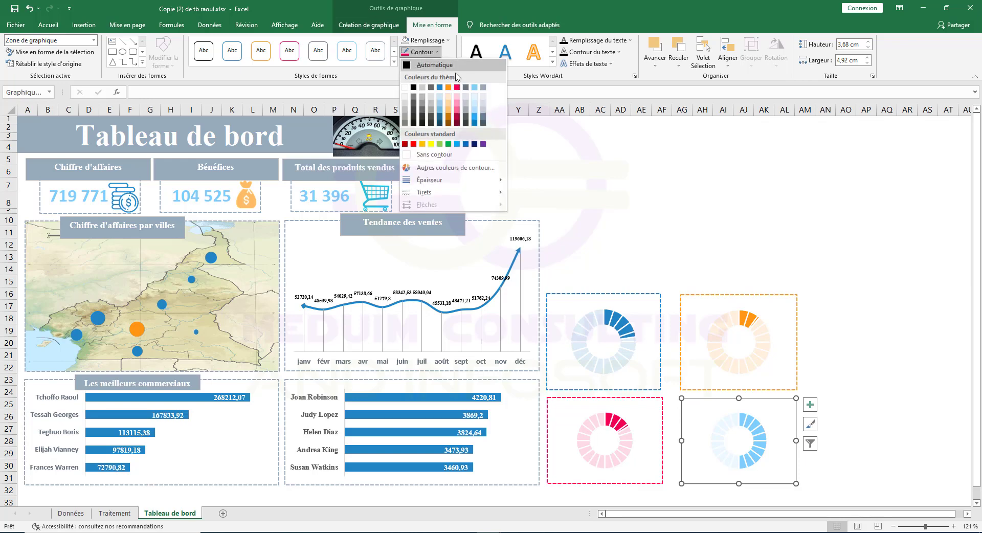
click(477, 91)
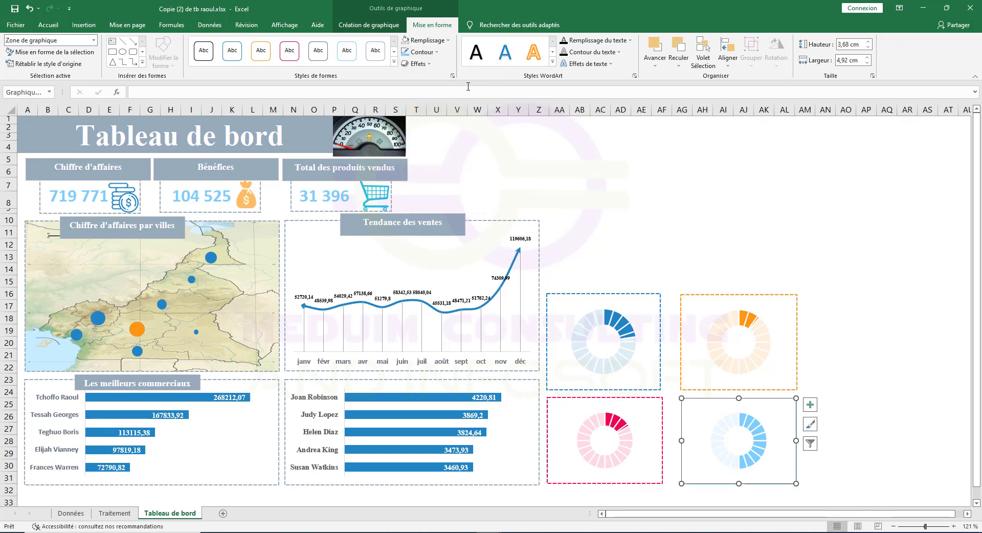
click(422, 51)
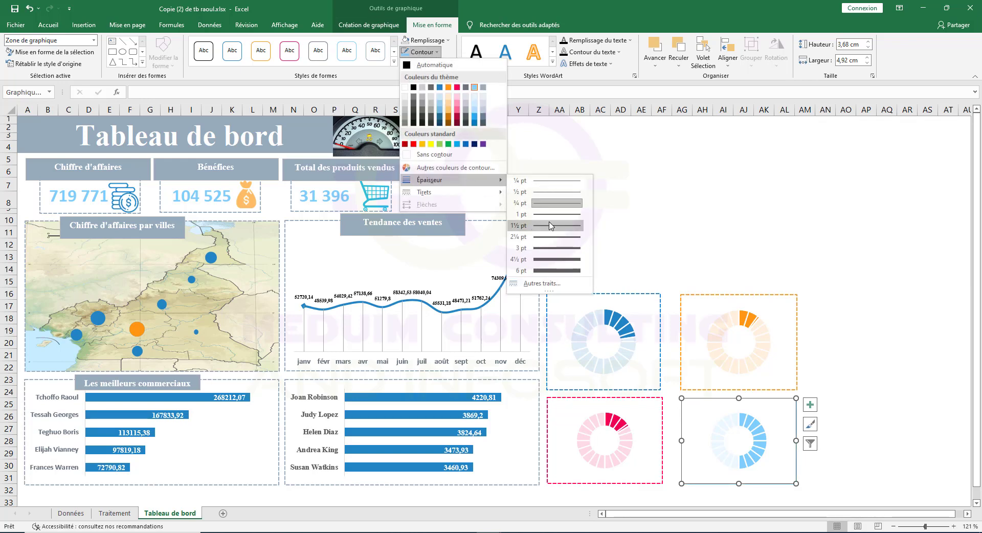
click(543, 226)
click(436, 52)
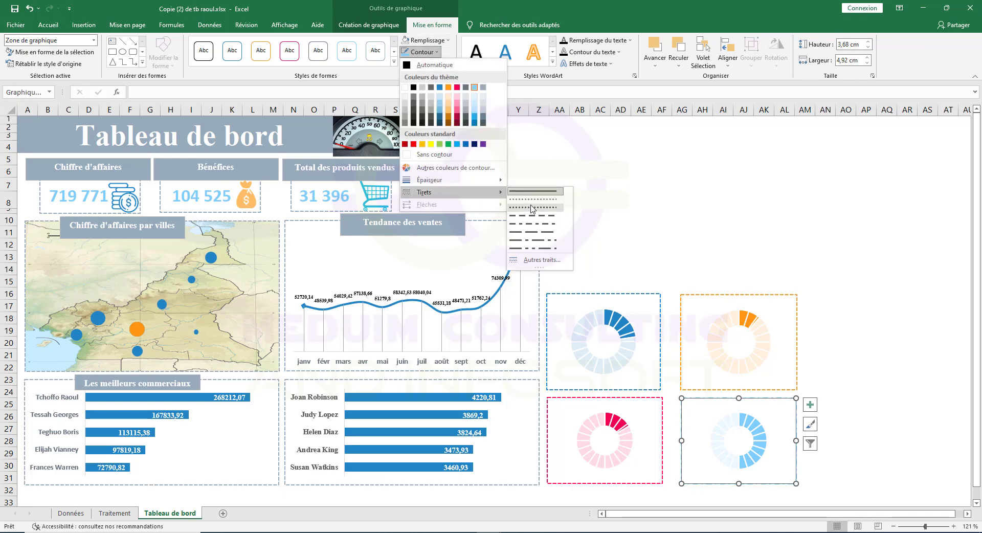
click(532, 209)
click(857, 268)
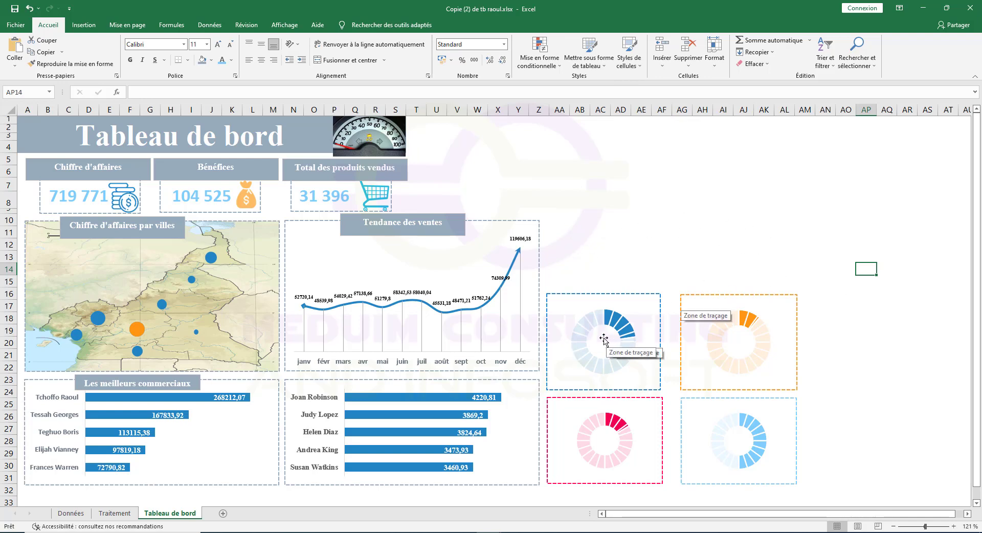
Step: Set the dark-blue doughnut chart's height to 3.68 cm to match the pink chart
click(608, 401)
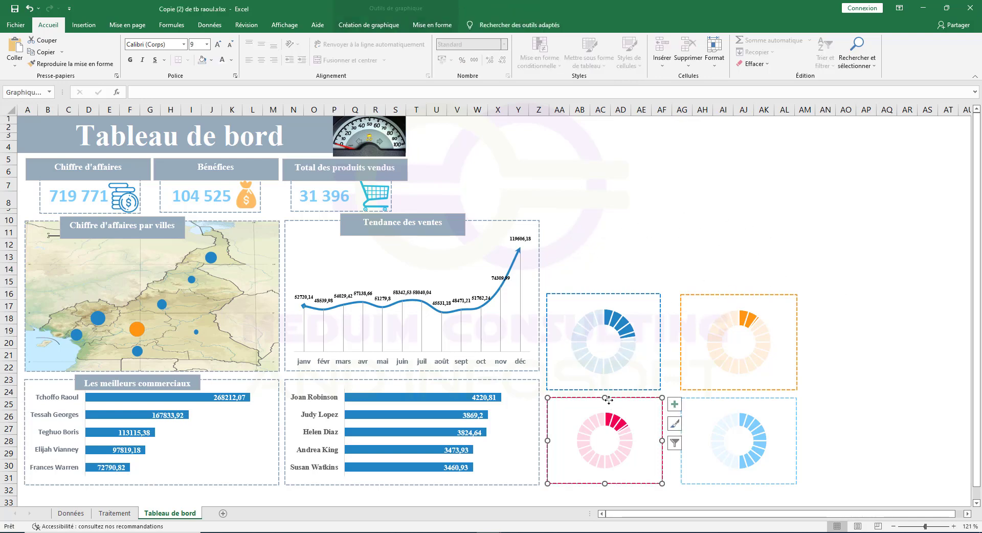
click(428, 25)
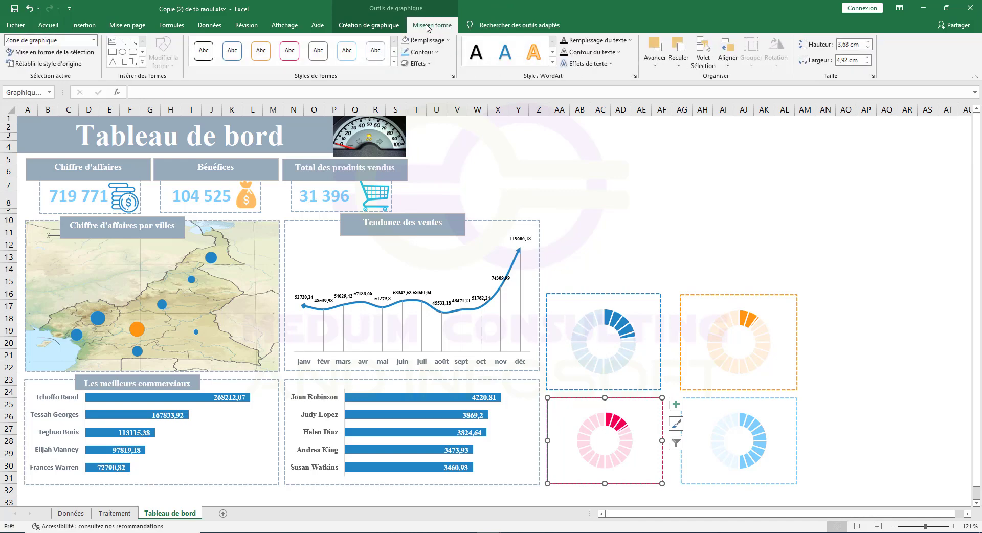
click(618, 306)
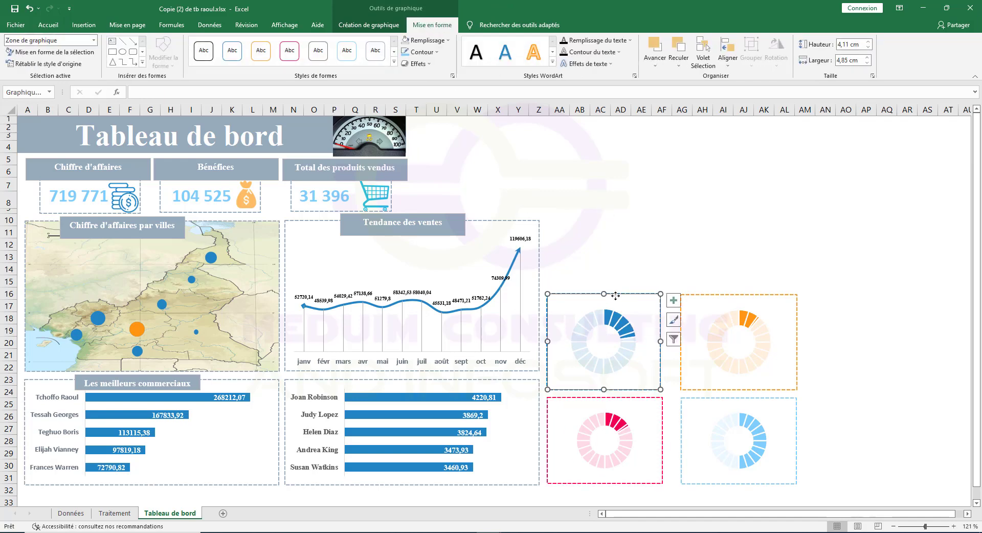
click(868, 47)
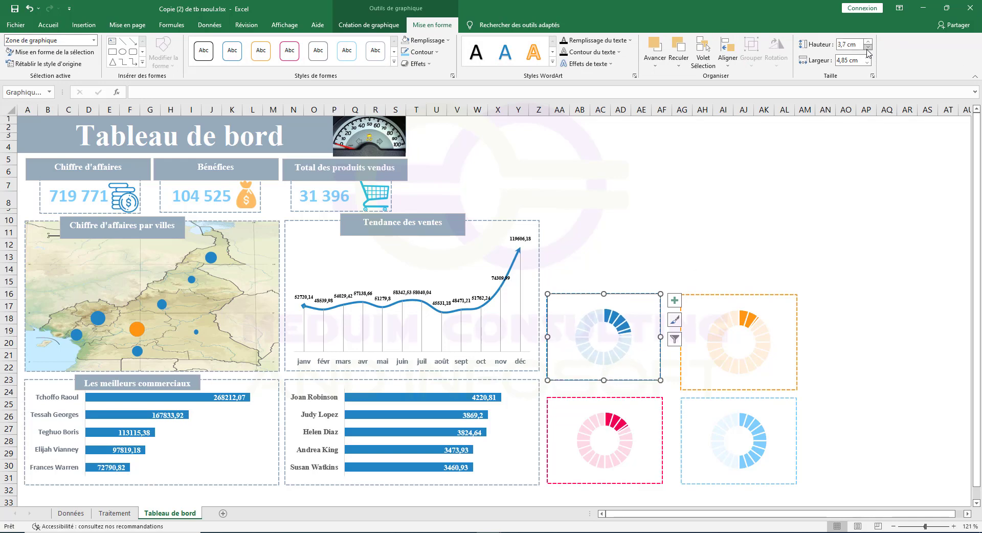
click(868, 43)
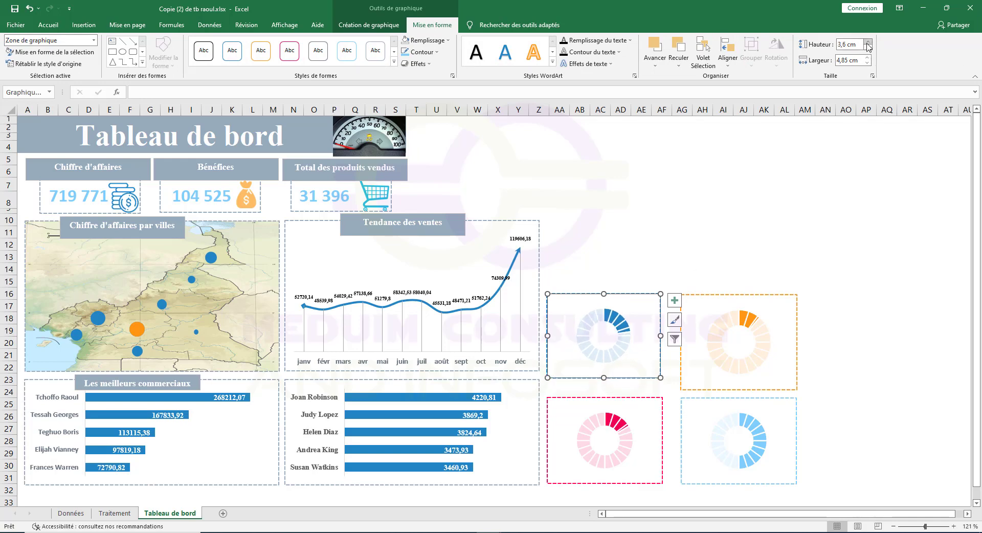
click(847, 45)
text(8)
key(Return)
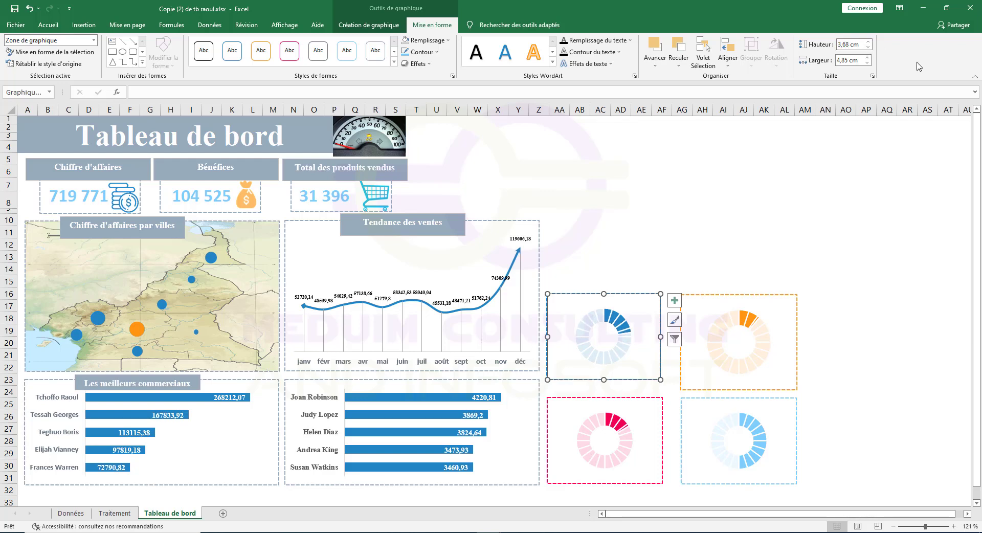
Step: Set the orange doughnut chart's height to 3.68 cm
click(768, 289)
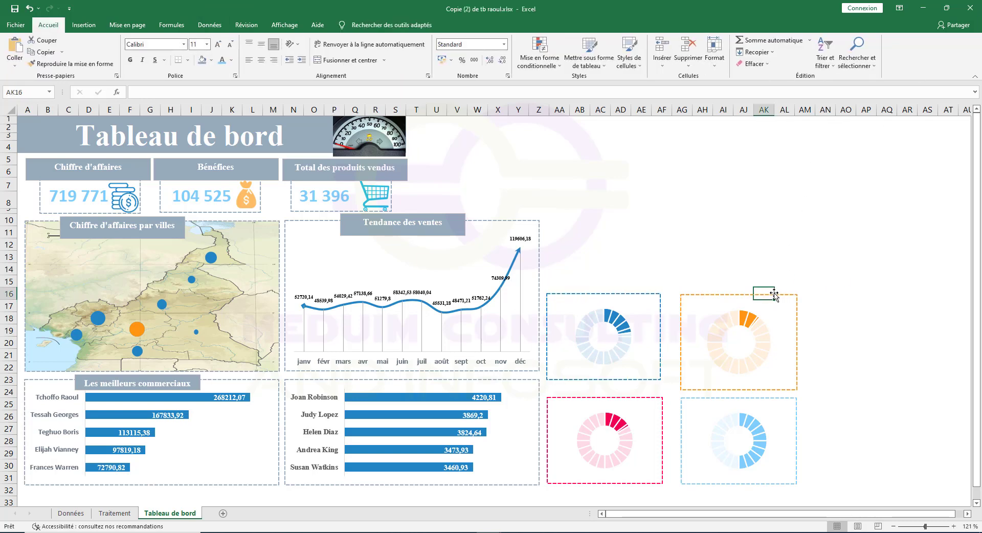
click(745, 295)
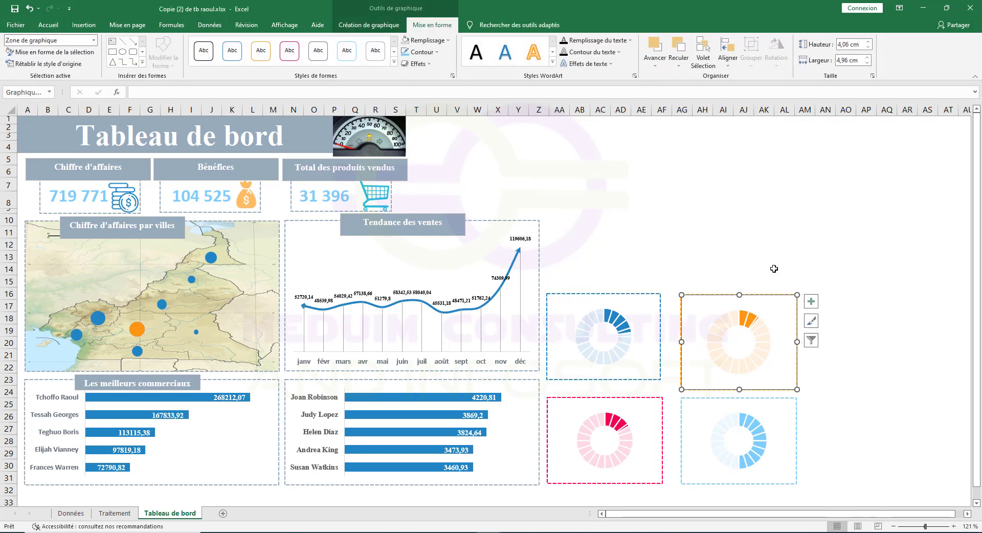
click(869, 48)
click(868, 47)
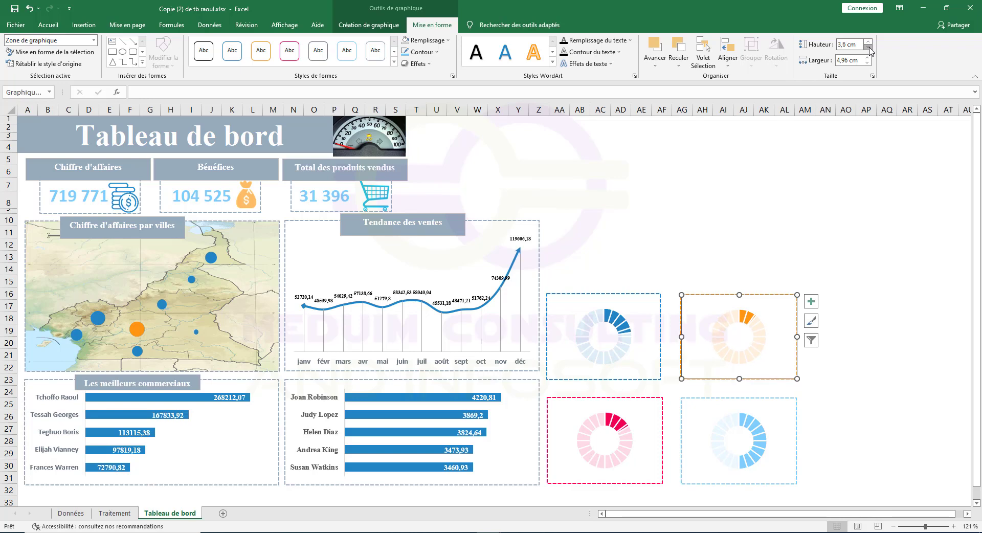
click(868, 47)
click(868, 47)
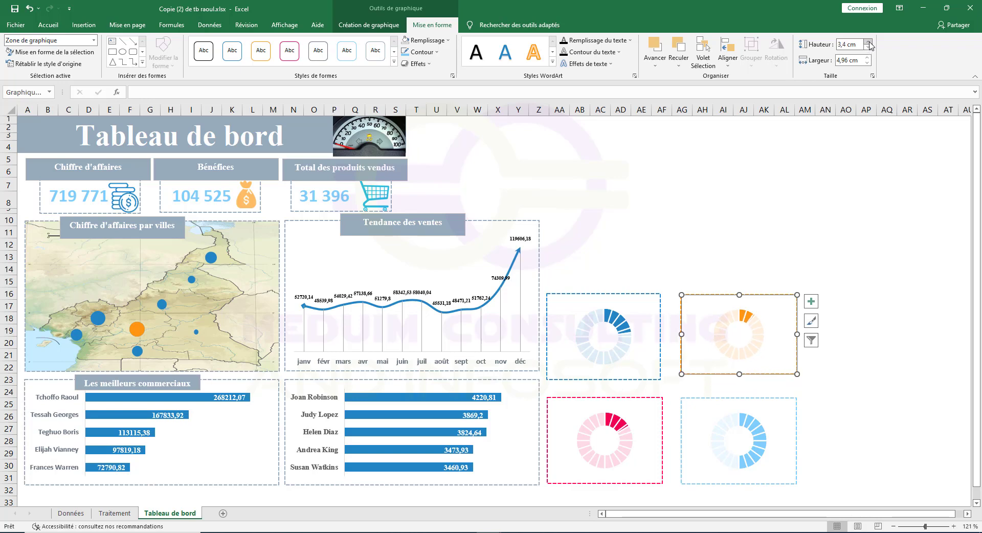
click(868, 41)
click(868, 42)
double_click(845, 44)
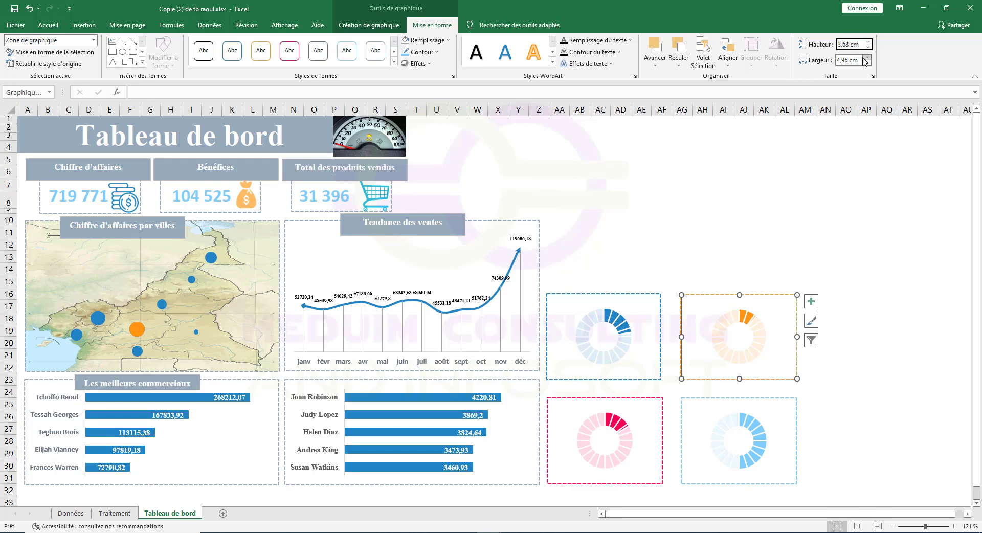
key(Return)
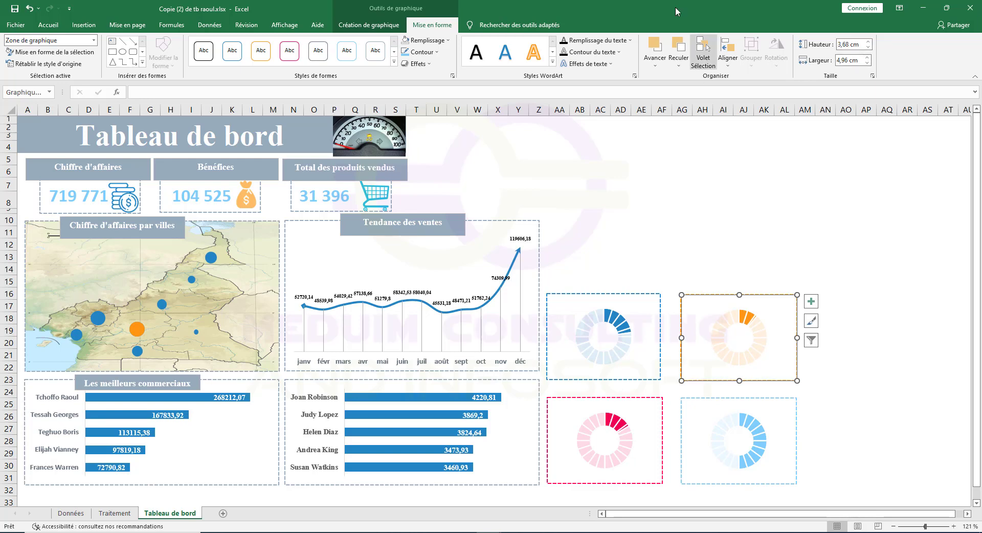
Step: Move the dark-blue and orange doughnut charts down so they sit closely aligned above the pink and light-blue charts
click(636, 295)
drag(635, 295, 636, 303)
drag(756, 295, 749, 304)
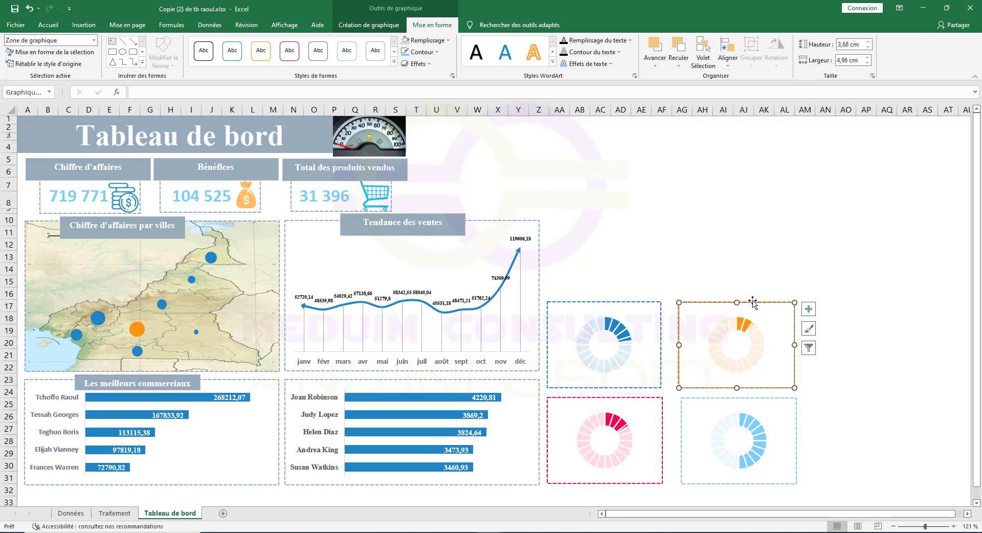
click(733, 258)
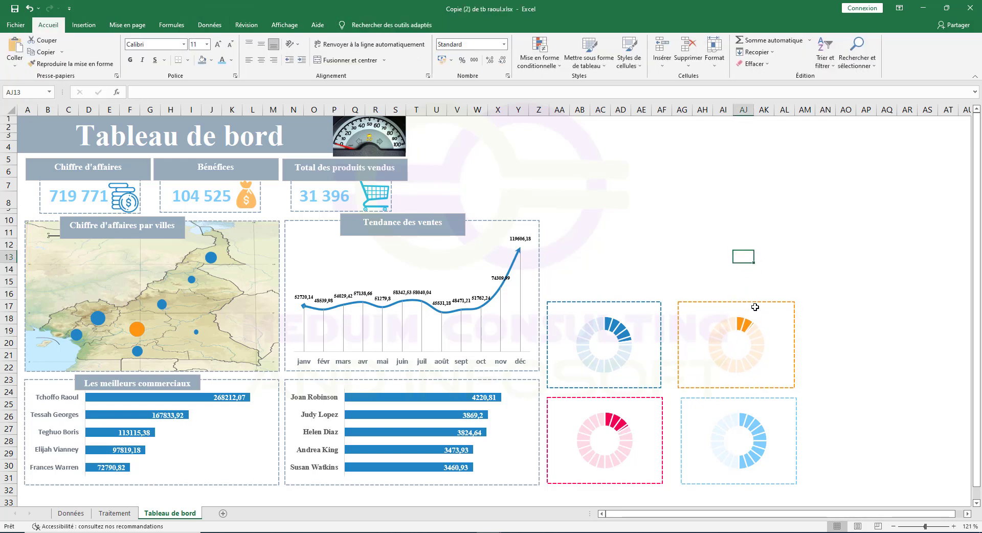
drag(754, 302, 756, 302)
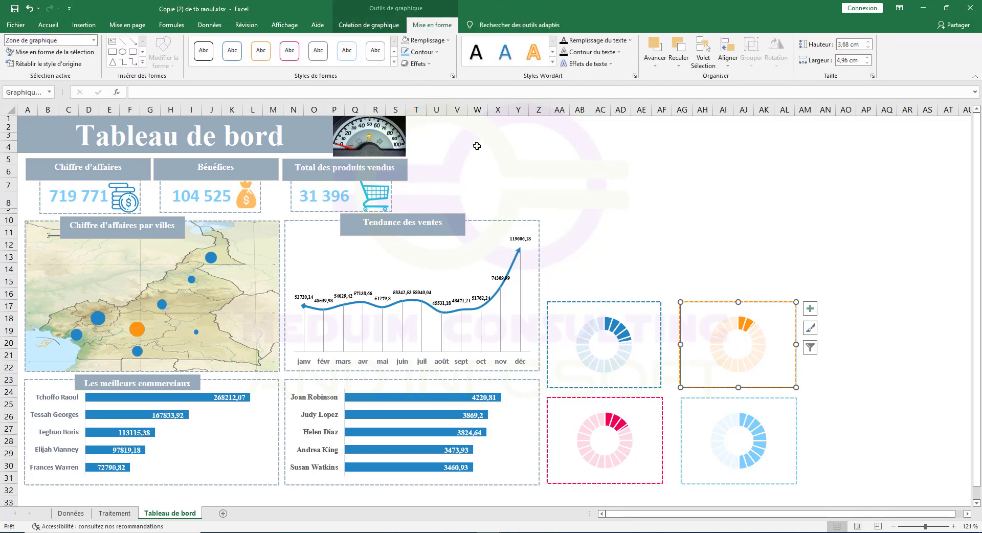
click(606, 256)
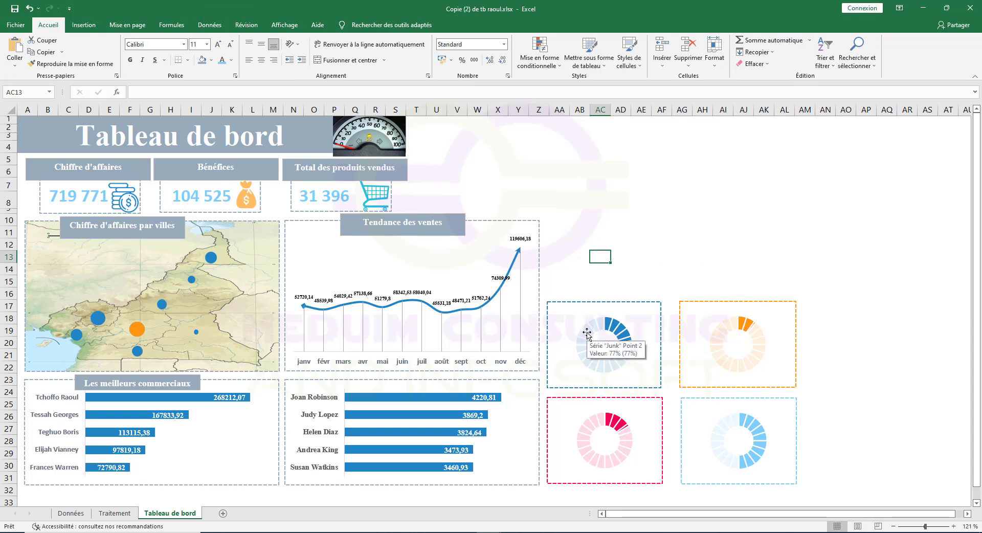
Step: Insert a small text box in the centre of the dark-blue doughnut
click(84, 25)
click(812, 53)
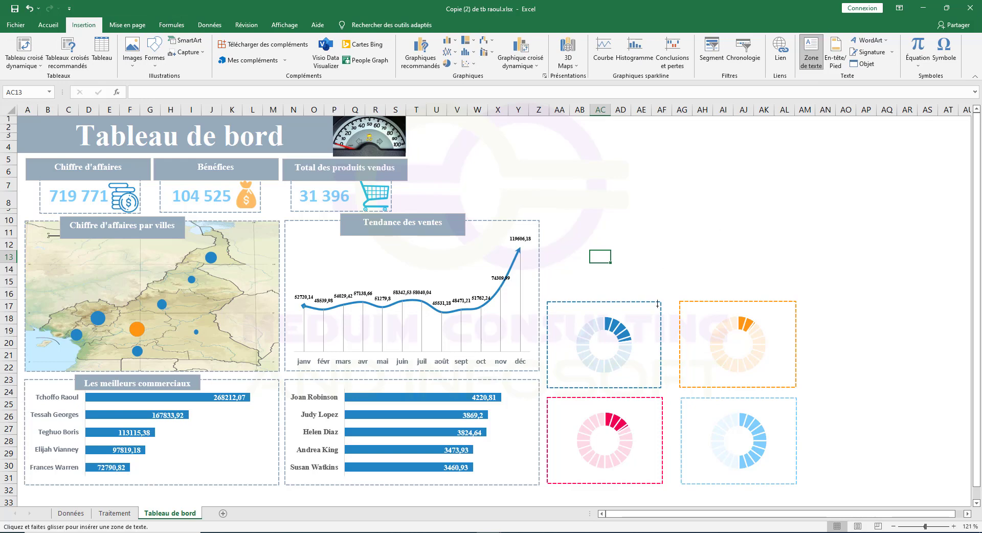
drag(592, 339, 619, 354)
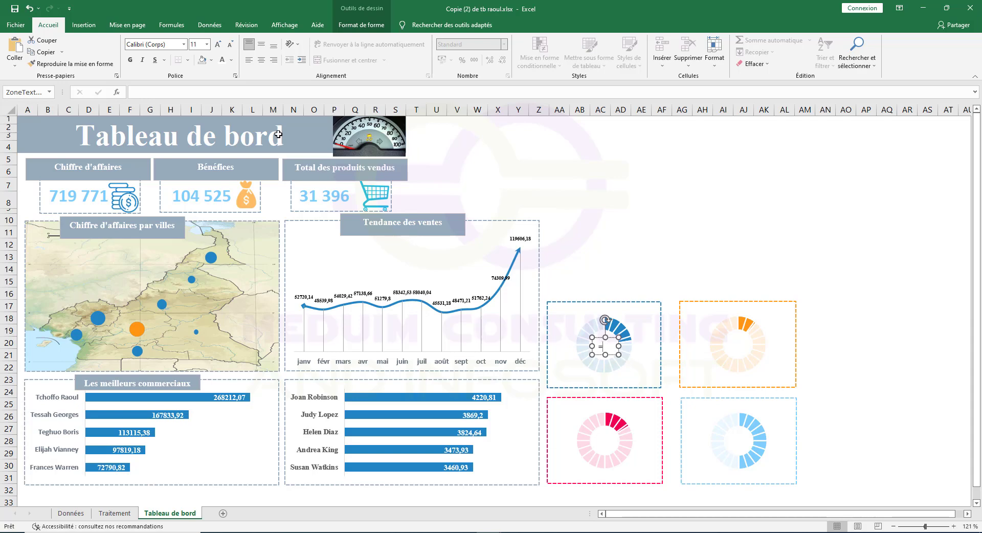
click(140, 94)
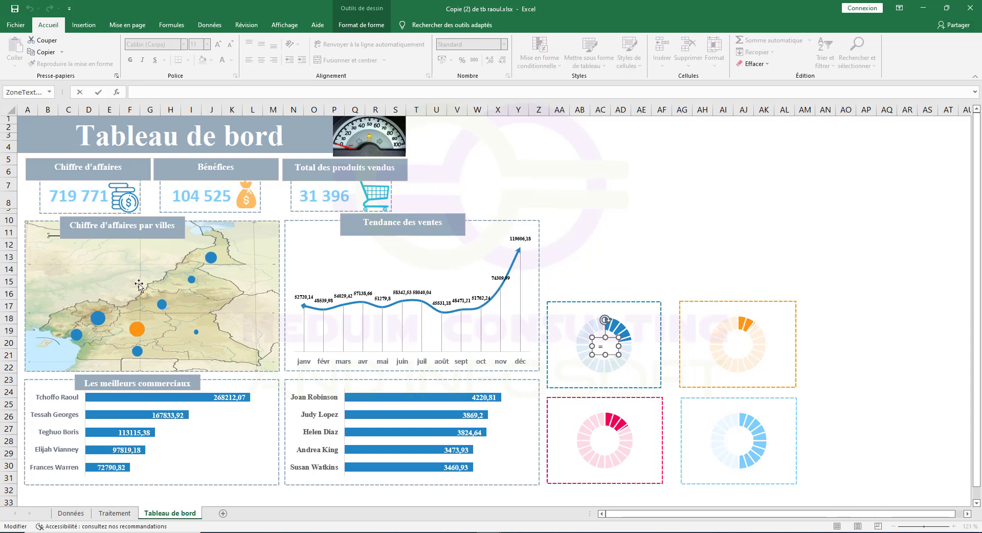
click(115, 513)
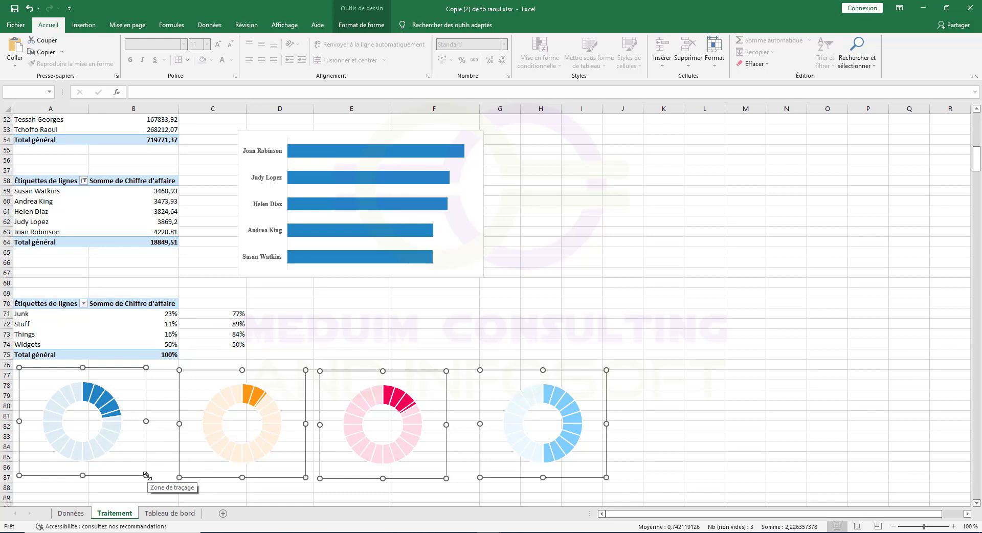
click(164, 514)
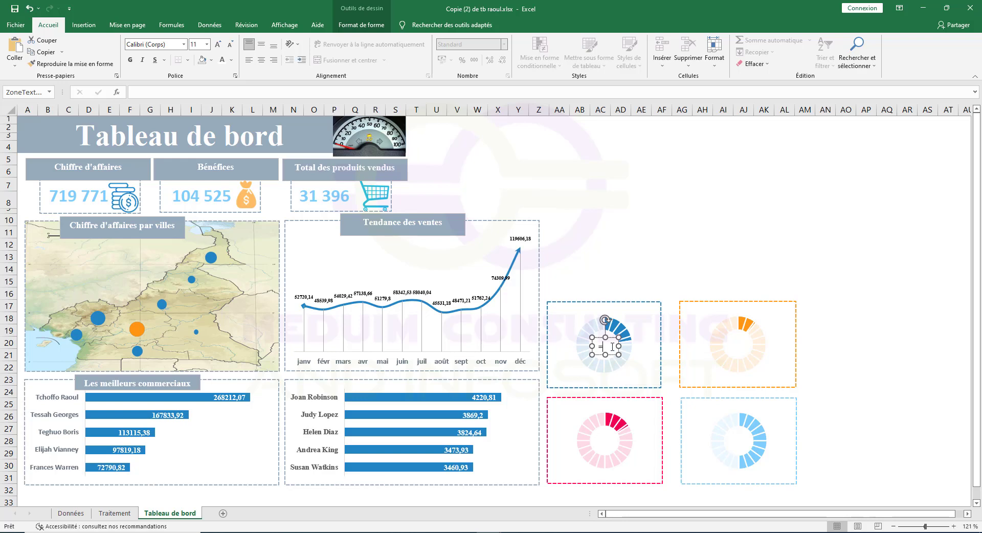
click(159, 88)
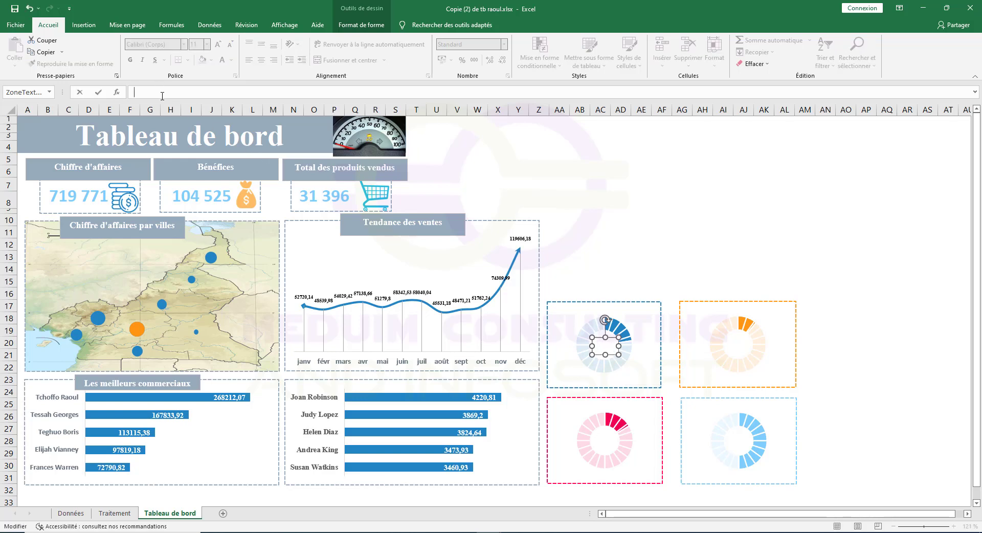
text(=)
key(Return)
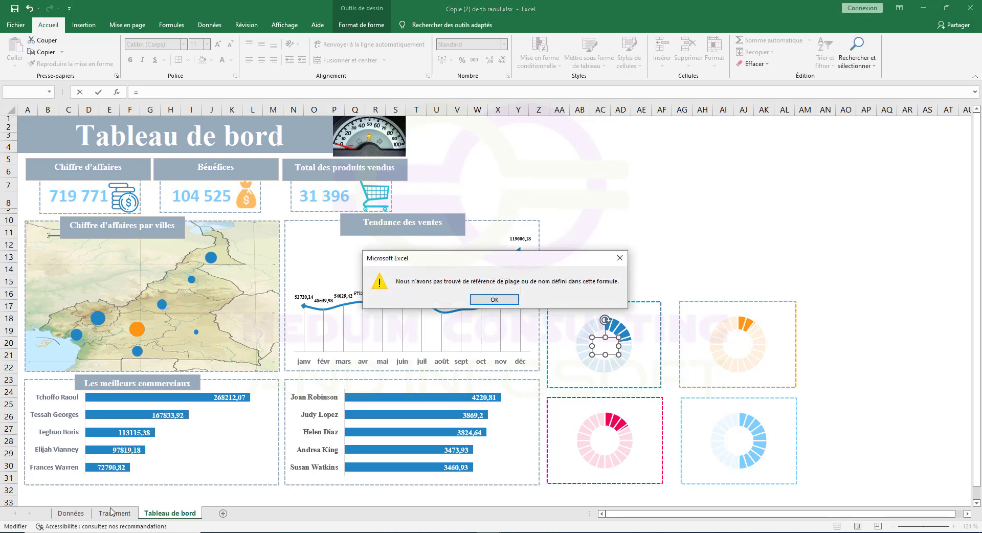
click(492, 299)
key(Return)
click(619, 258)
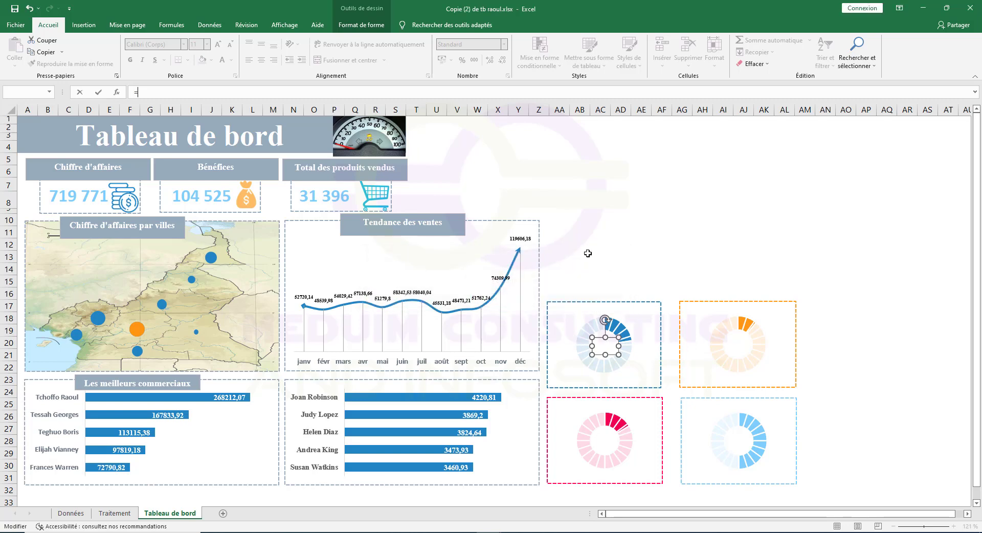
Step: Link the text box in the dark-blue doughnut to cell B71 of the Traitement sheet and widen it slightly to fit the whole percentage
click(608, 347)
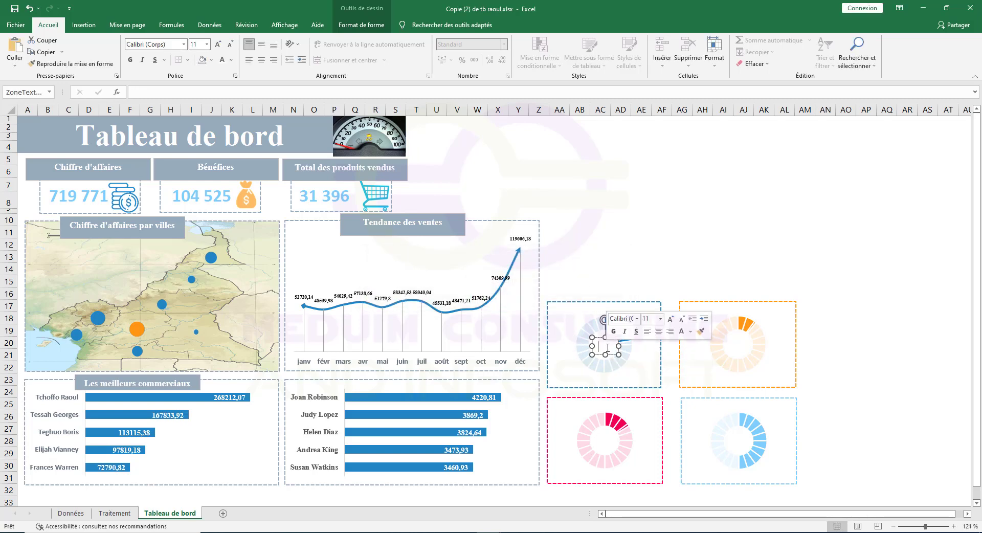
click(223, 93)
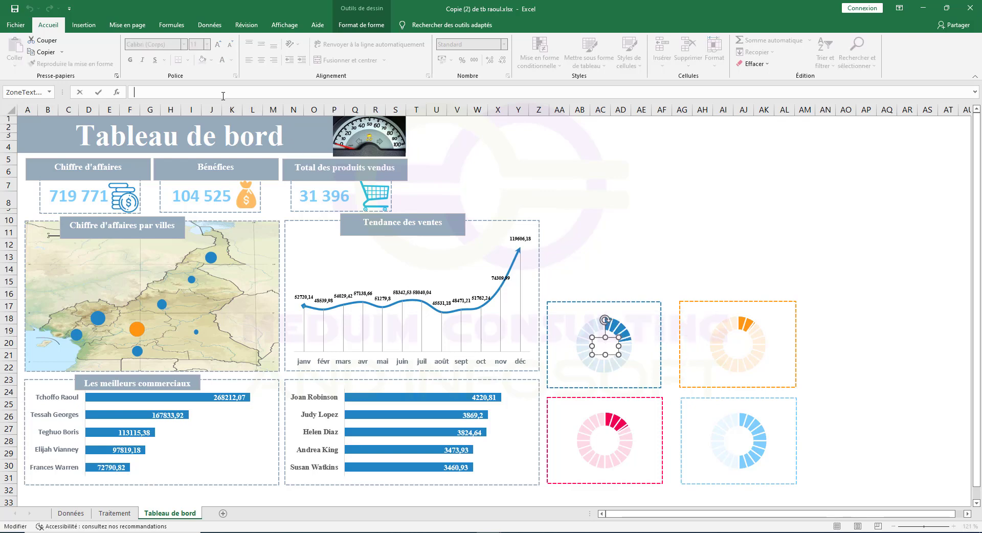
text(=)
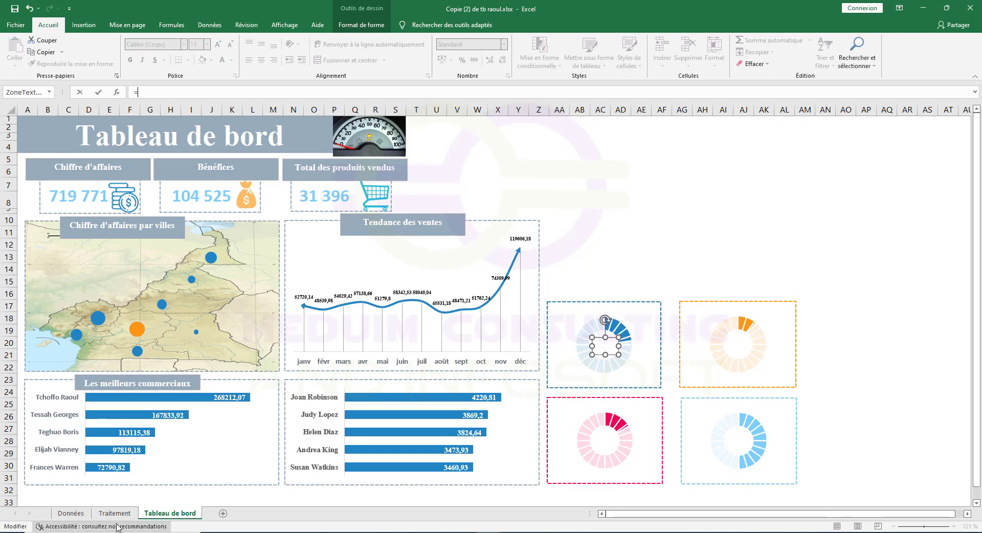
click(116, 504)
click(115, 513)
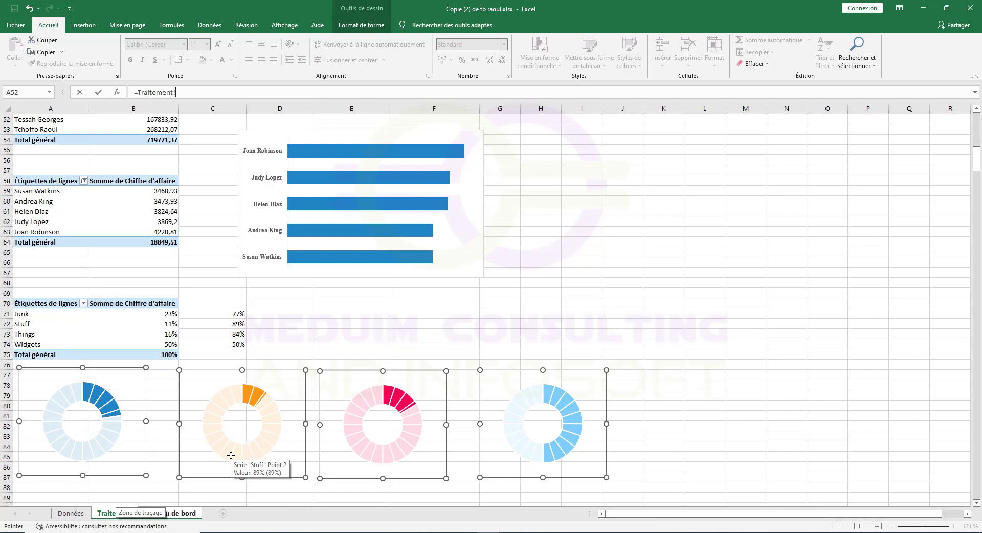
text(b71)
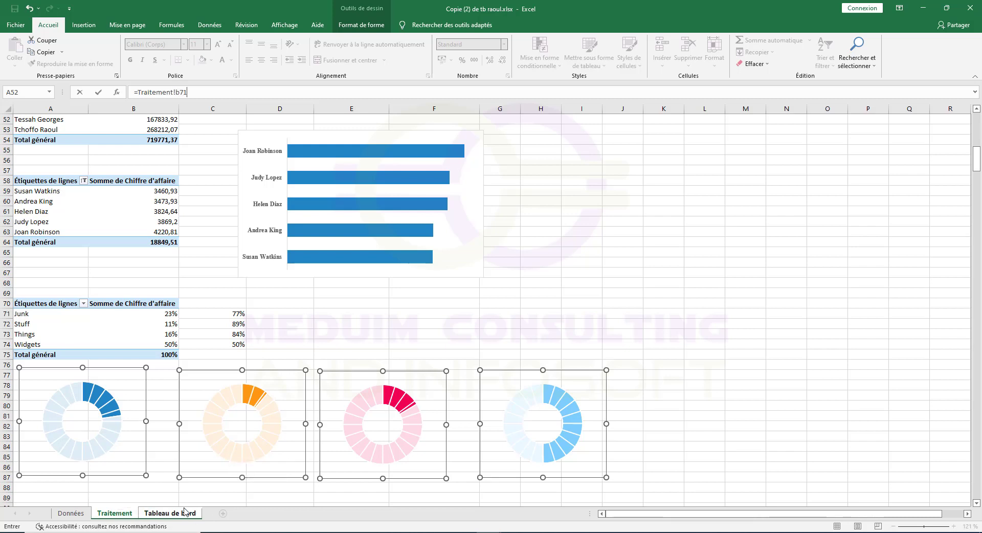
key(Return)
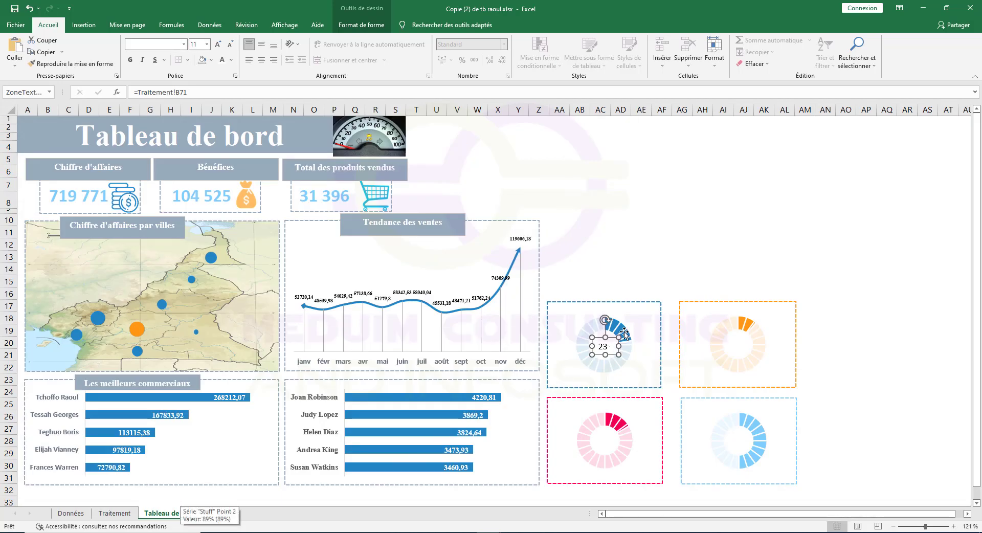
drag(619, 347, 624, 347)
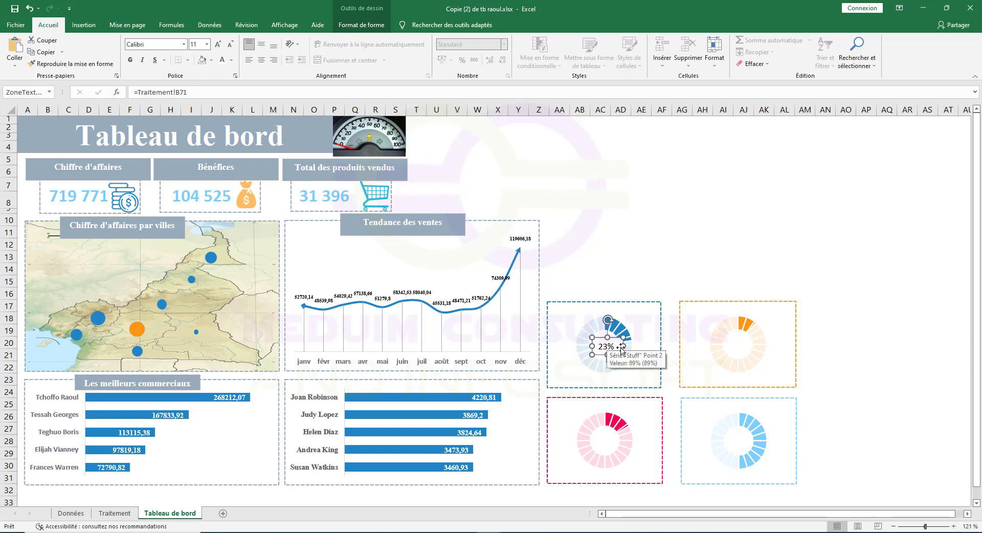
Step: Remove the fill and the outline from the percentage text box in the blue doughnut chart
click(361, 25)
click(413, 45)
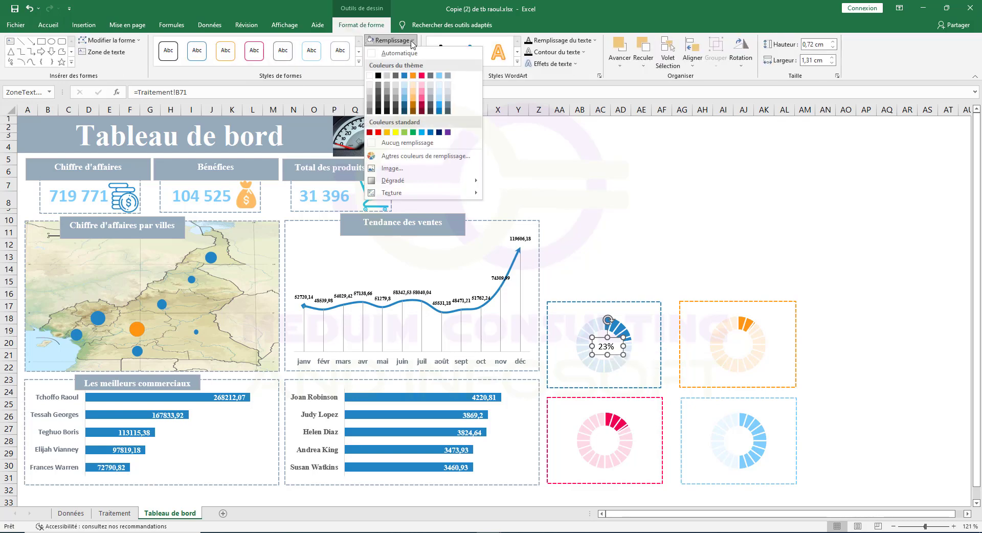
click(397, 148)
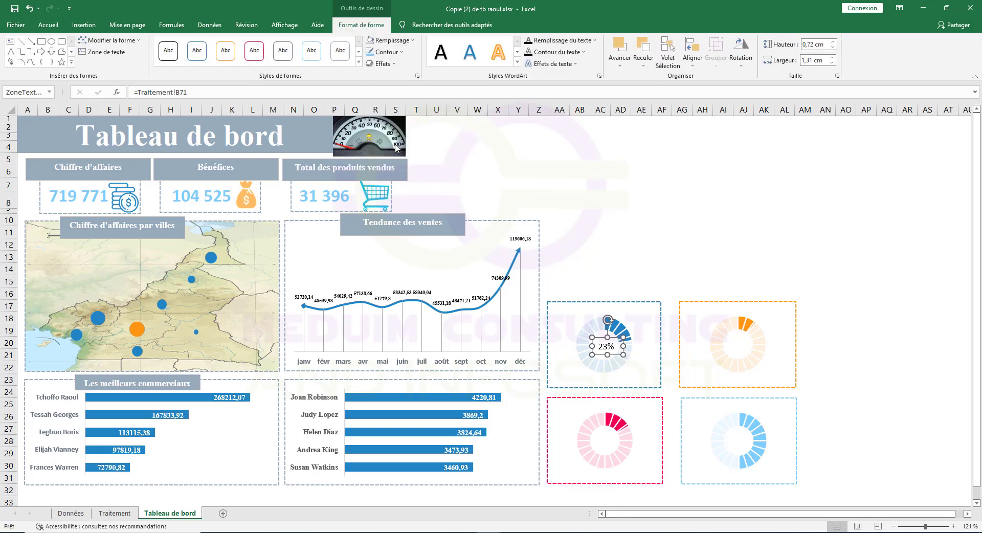
click(402, 53)
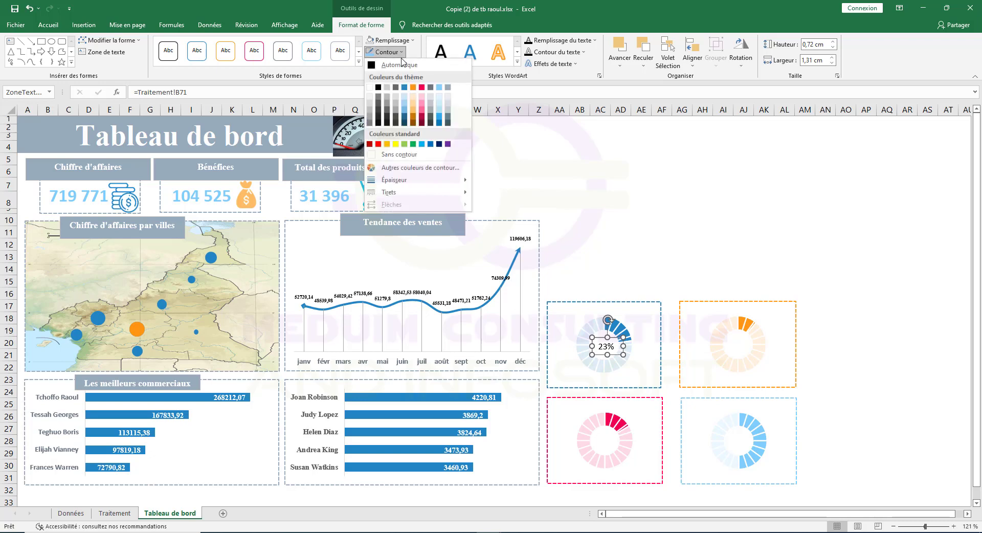
click(376, 156)
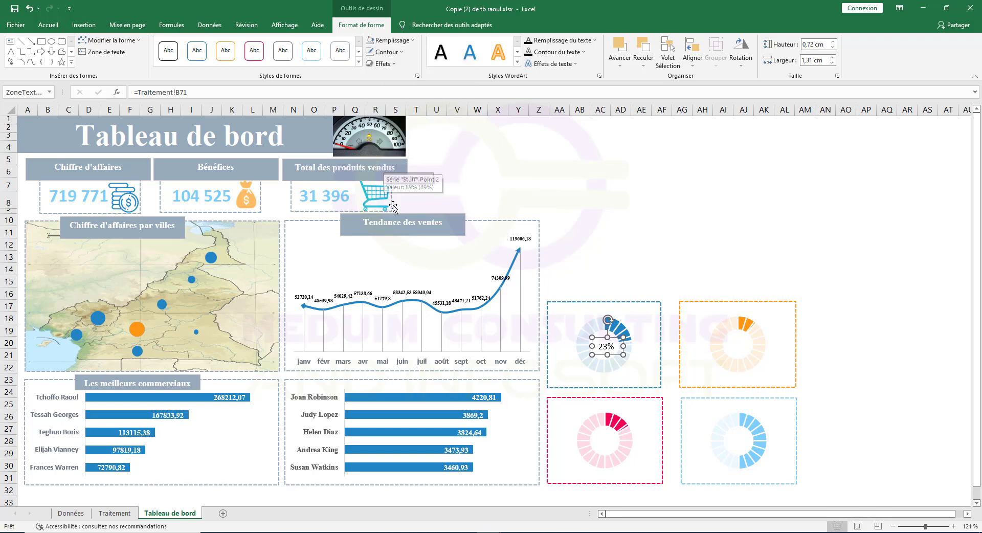
Step: Format the blue doughnut's percentage label as bold blue text at size 16
click(51, 24)
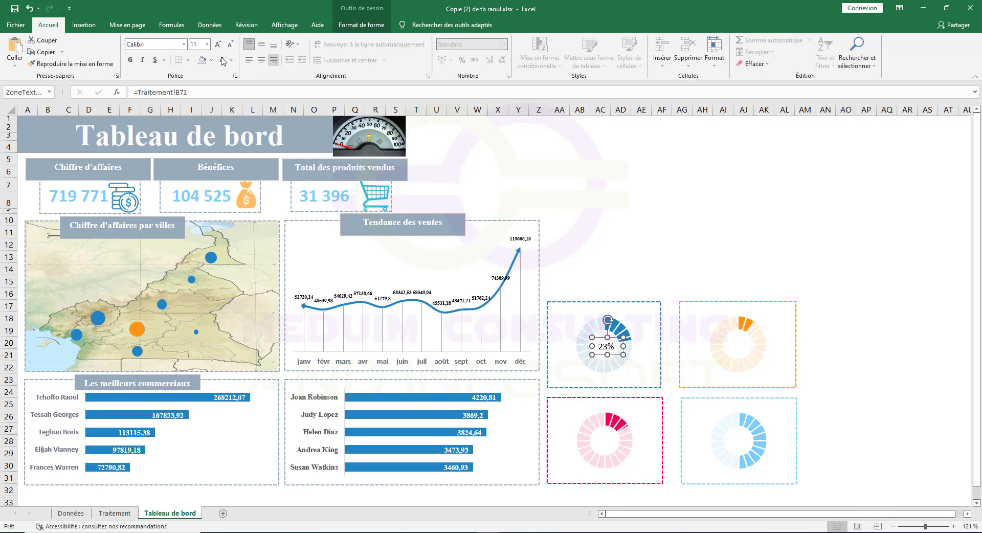
click(231, 60)
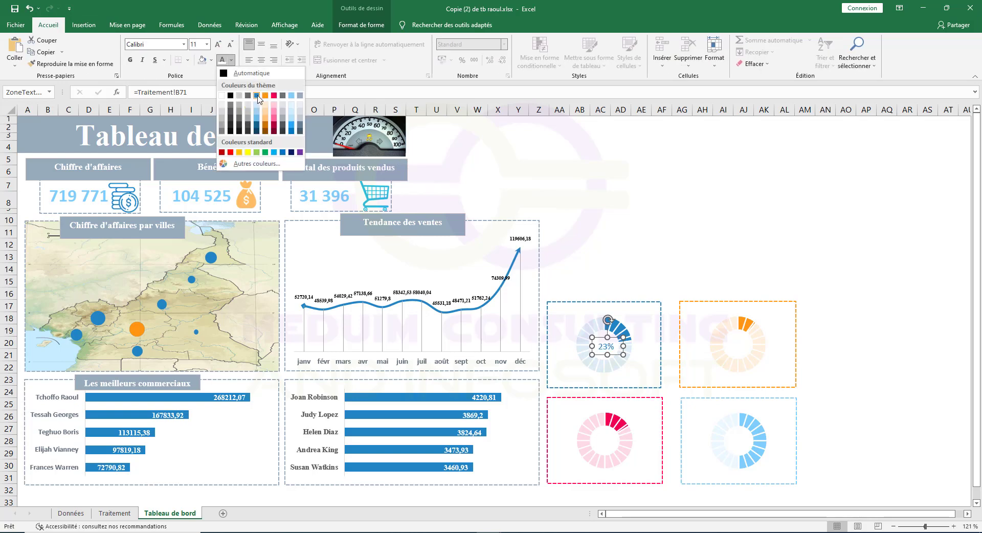
click(257, 97)
click(130, 59)
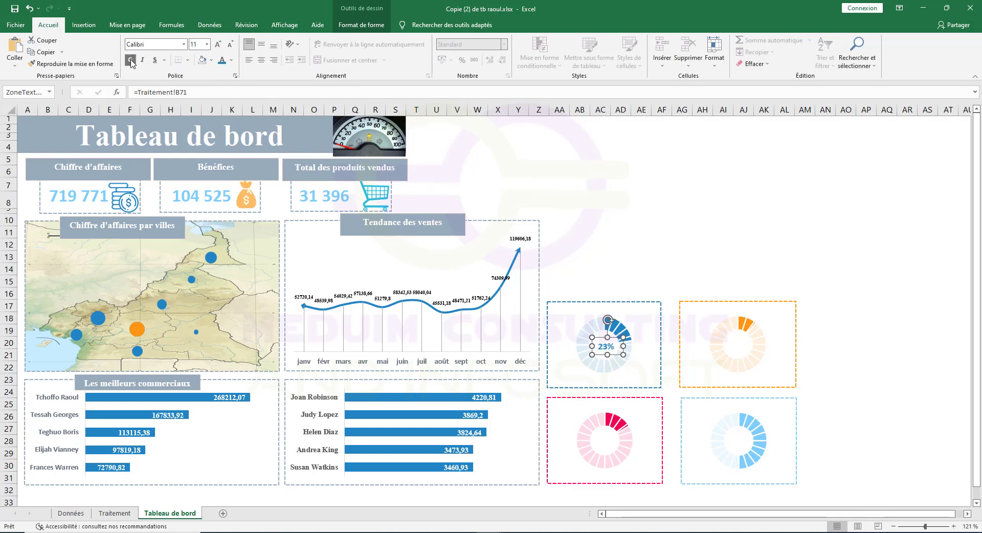
click(218, 45)
click(219, 45)
click(219, 45)
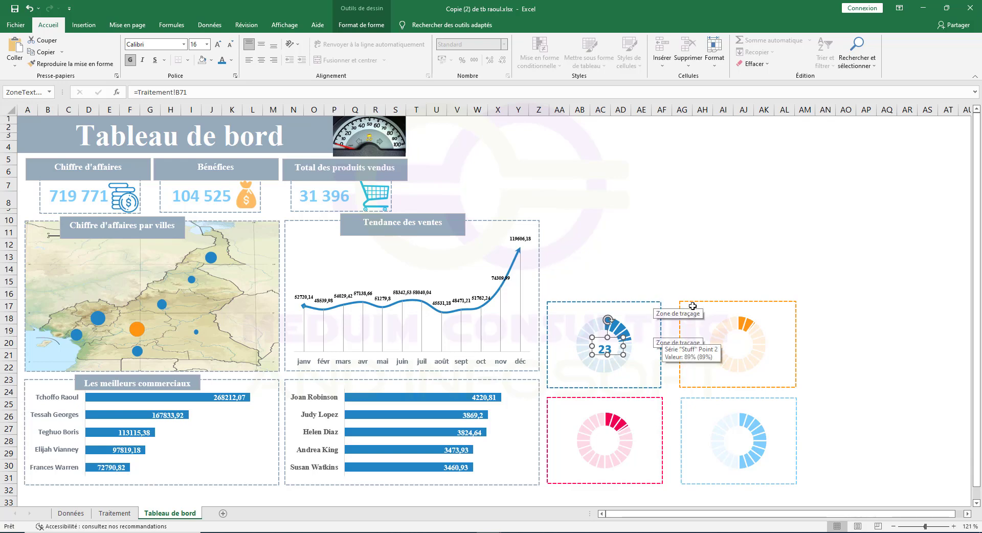
Step: Slightly enlarge the blue doughnut chart in width and height, then widen its percentage label's box and recentre it in the ring
click(662, 317)
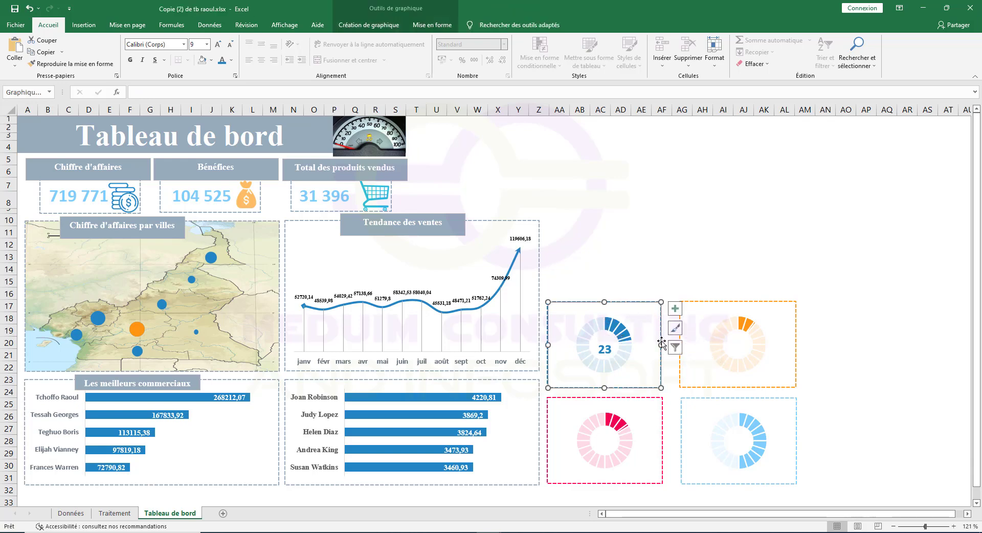
drag(661, 345, 669, 344)
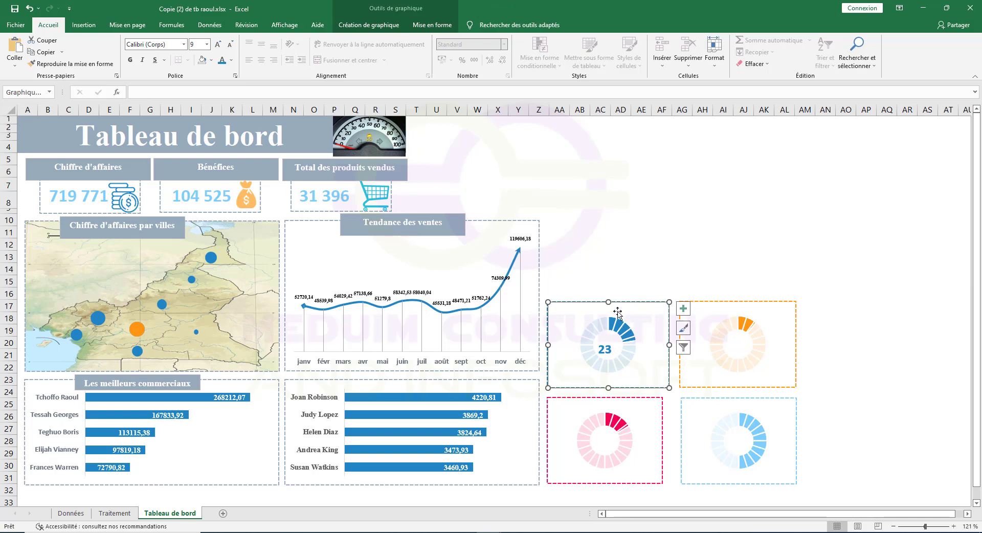
drag(610, 303, 609, 294)
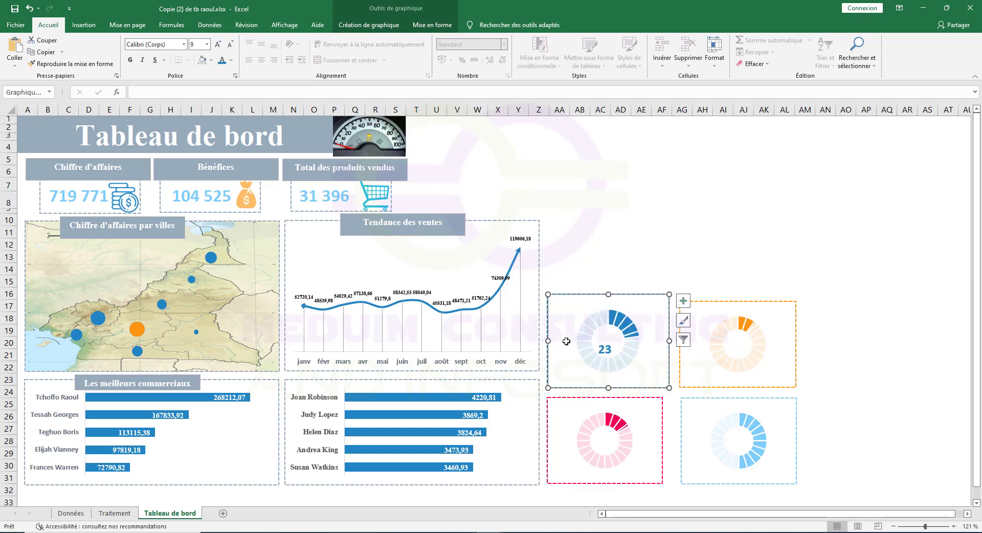
click(609, 351)
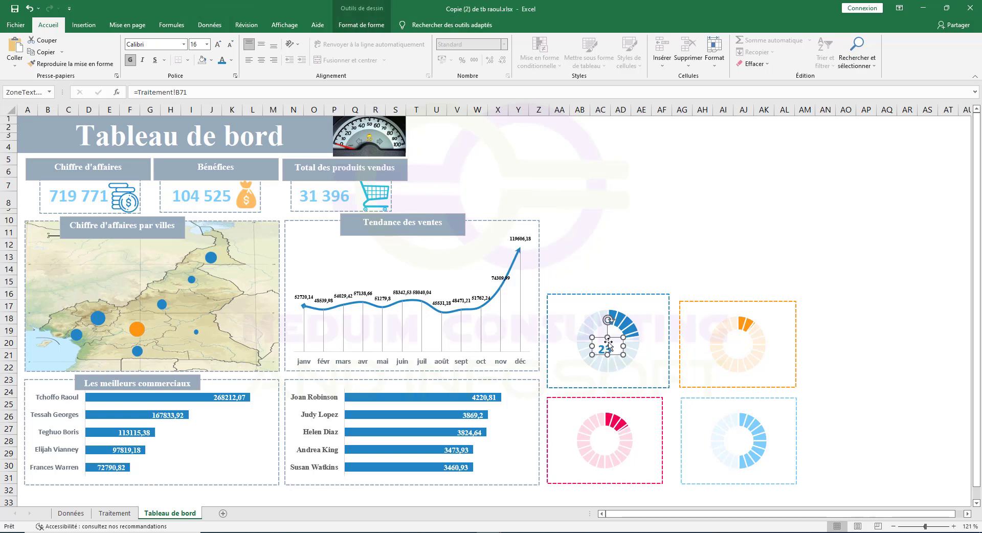
drag(609, 345, 629, 338)
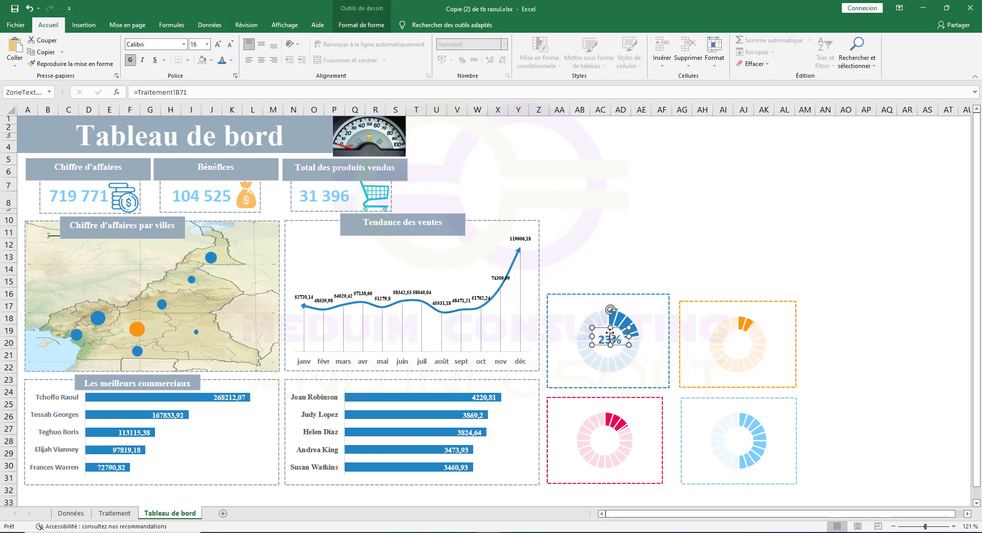
drag(611, 329, 612, 341)
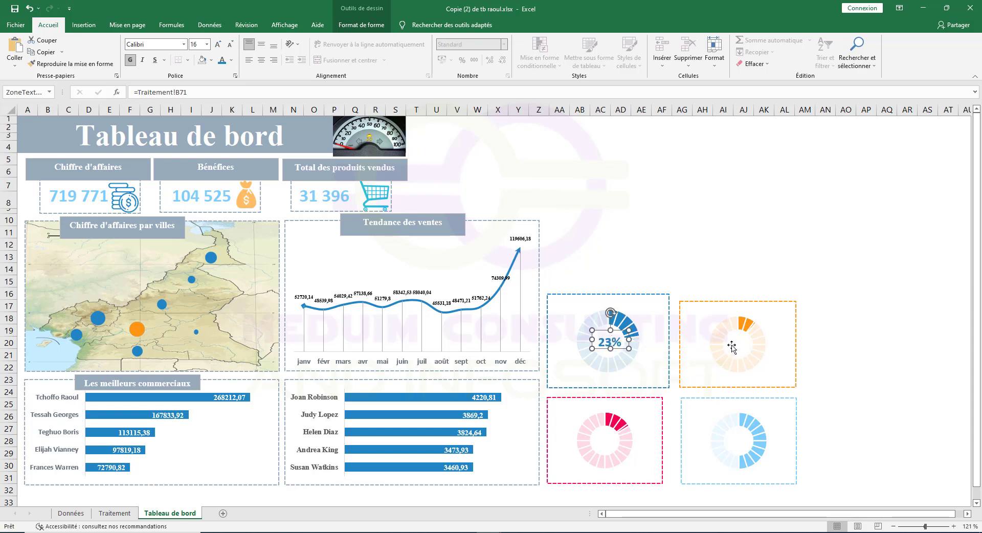
Step: Duplicate the percentage label into the orange doughnut chart and link the copy to =Traitement!B72
key(ctrl+d)
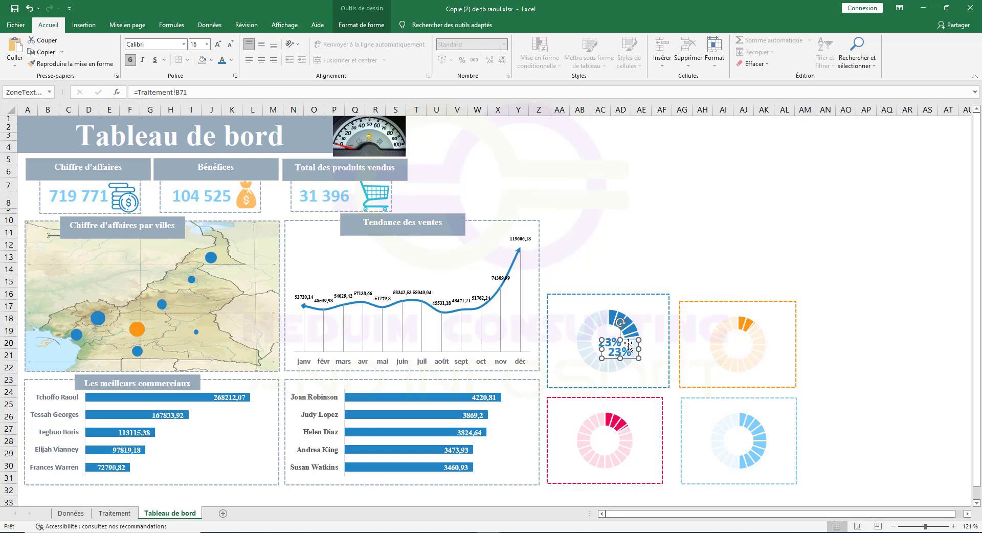
drag(632, 341, 746, 342)
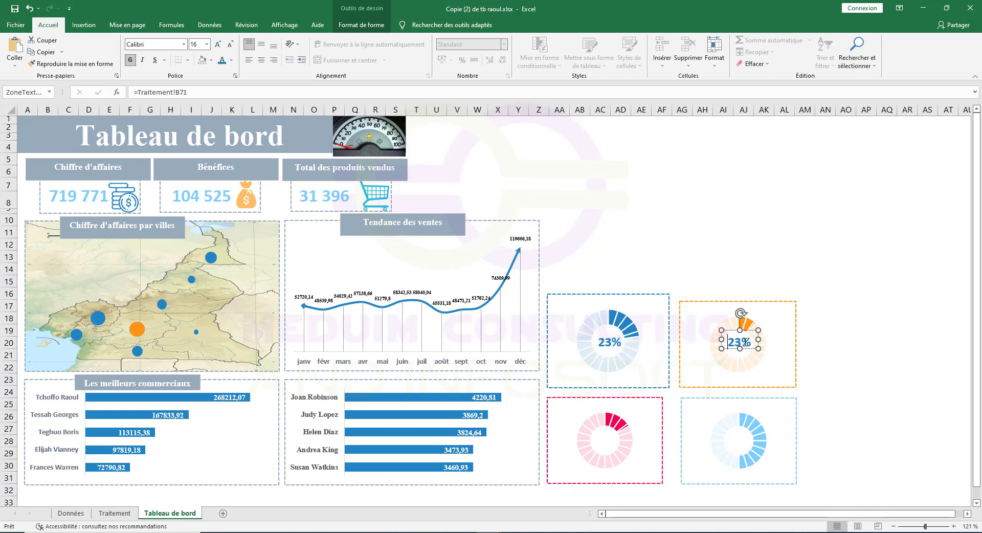
click(186, 93)
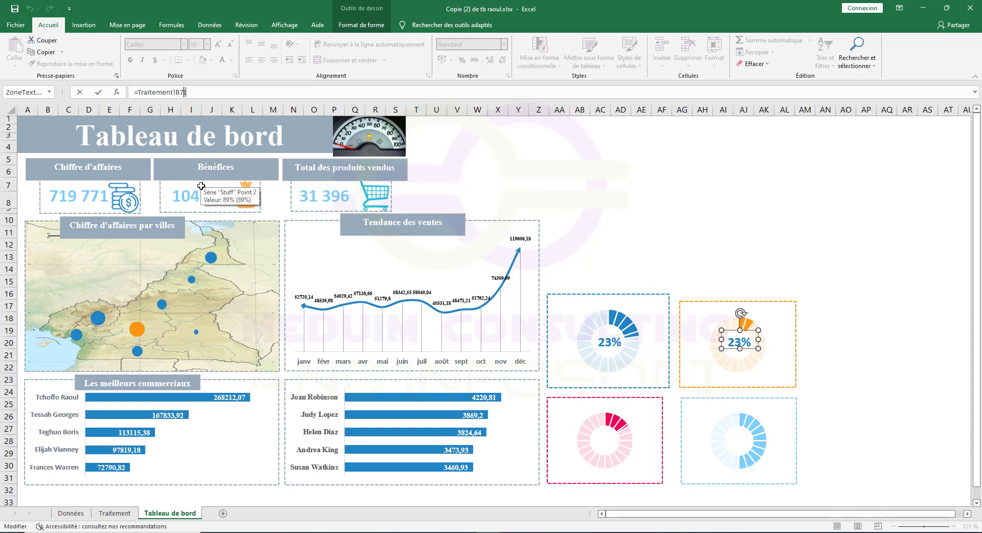
text(2)
key(Return)
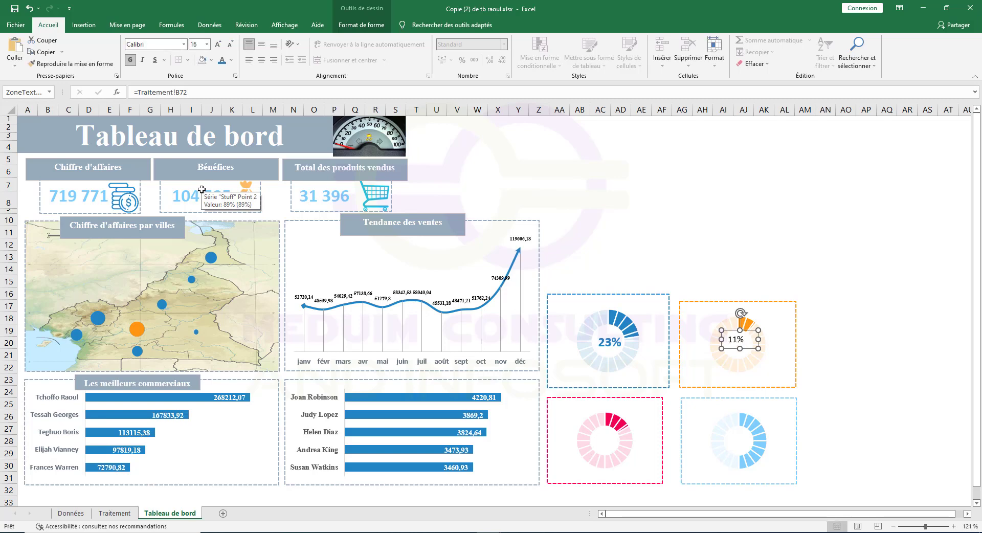
Step: Make the orange doughnut's percentage label bold and orange
click(747, 339)
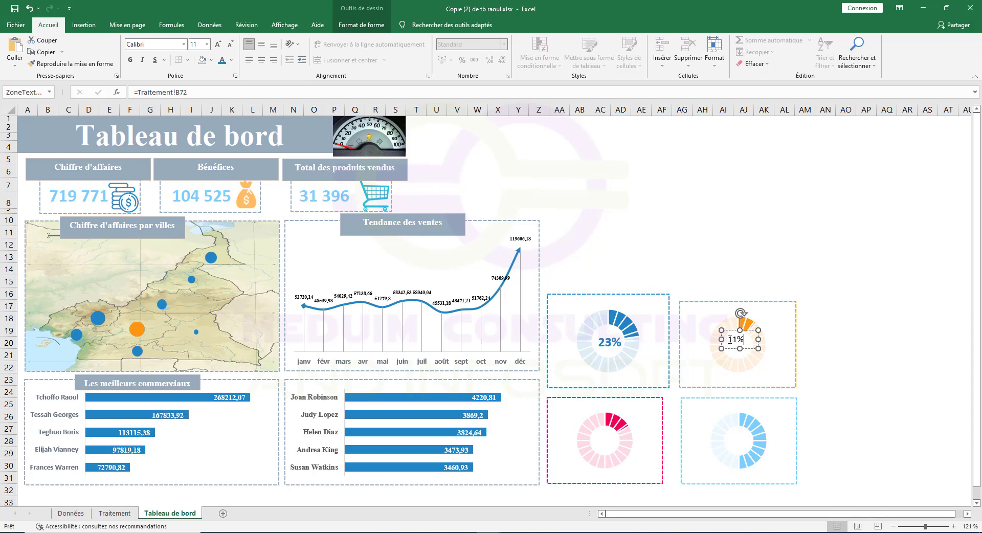
click(756, 323)
click(739, 342)
click(131, 61)
click(232, 60)
click(265, 95)
Step: Increase the orange doughnut's percentage label to font size 18 and widen its text box
click(610, 343)
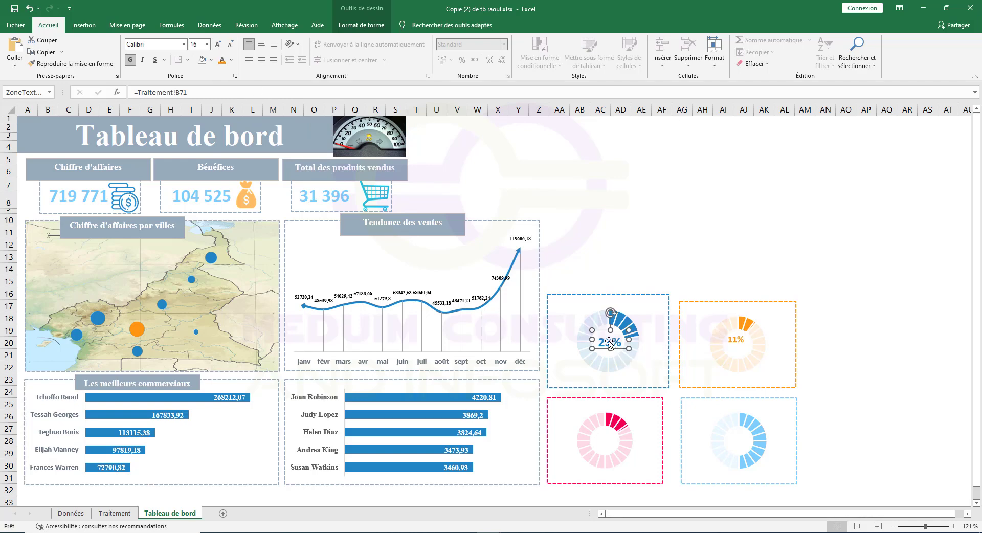
click(736, 339)
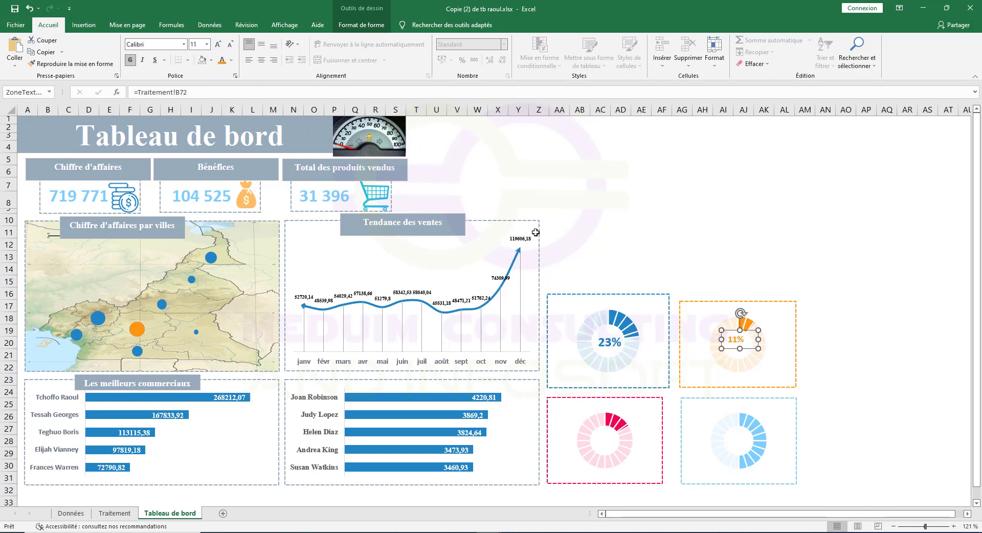
click(218, 46)
click(218, 46)
click(218, 46)
click(218, 46)
drag(760, 338, 768, 340)
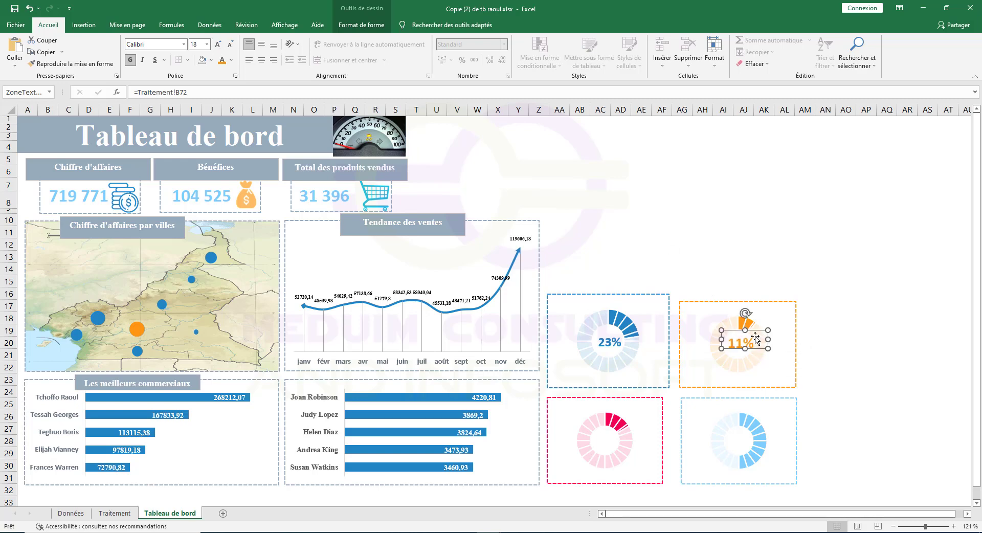
Step: Extend the orange doughnut chart upward to the blue chart's height and recentre its percentage label in the ring
click(769, 304)
drag(739, 300, 737, 294)
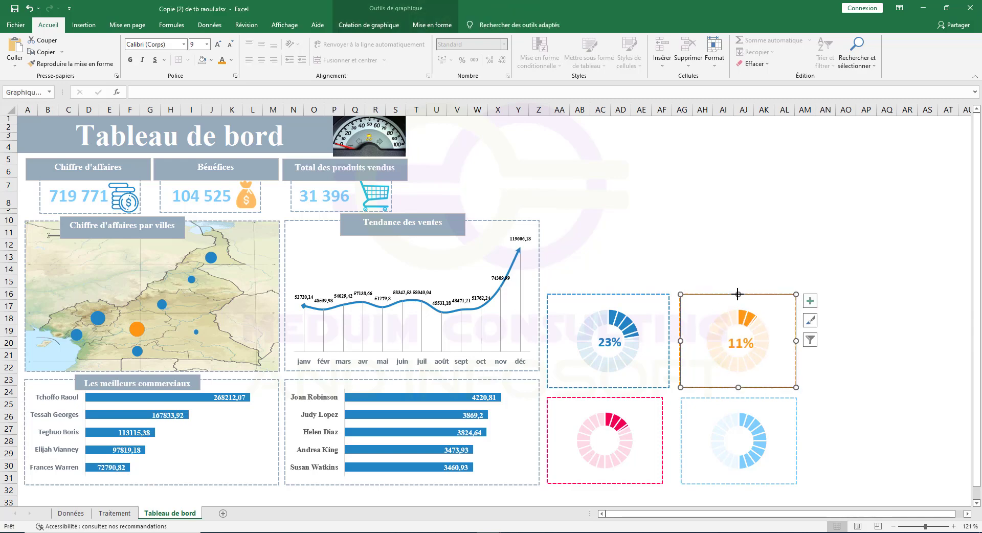
click(742, 346)
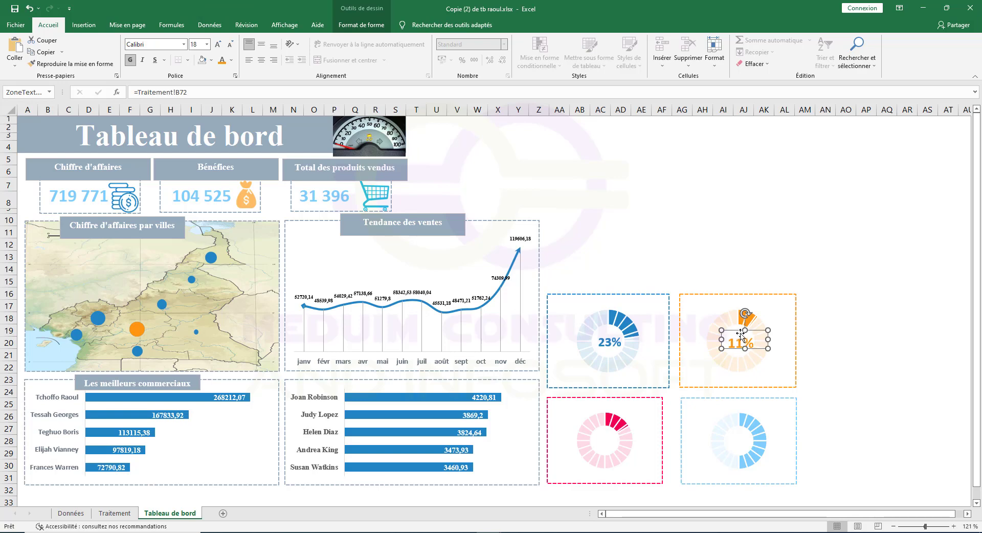
drag(740, 333, 741, 330)
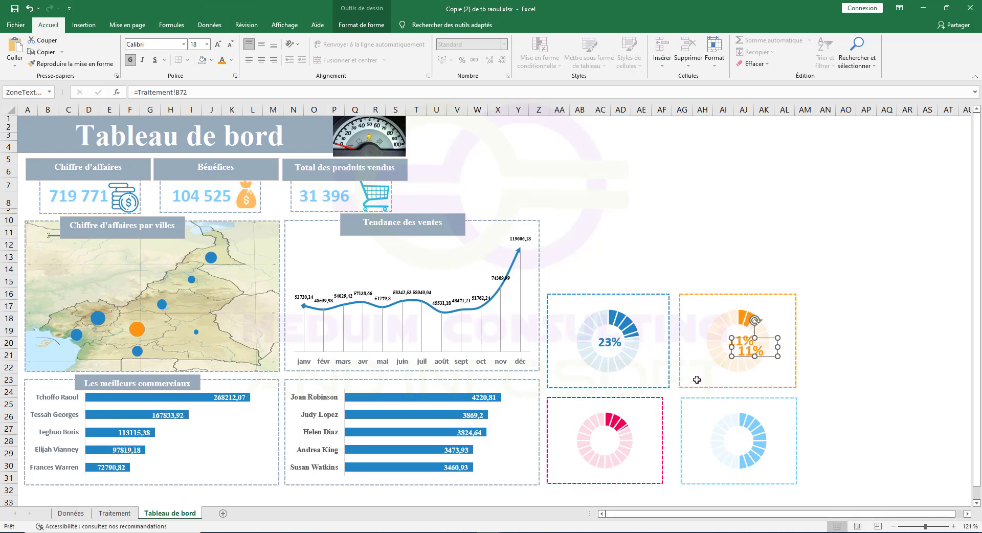
Step: Place a copy of the orange percentage label in the pink doughnut chart and link it to =Traitement!B73
drag(751, 329, 622, 431)
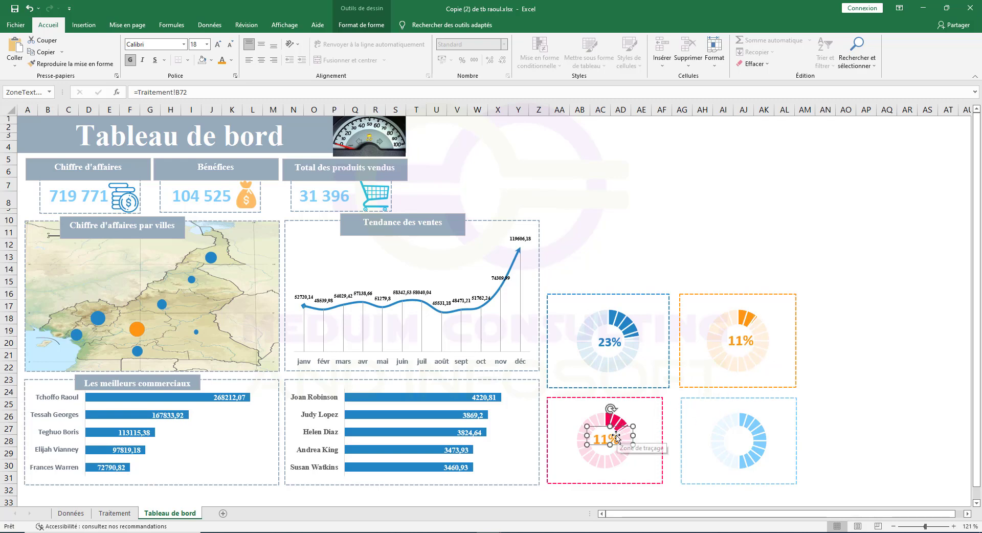
click(193, 93)
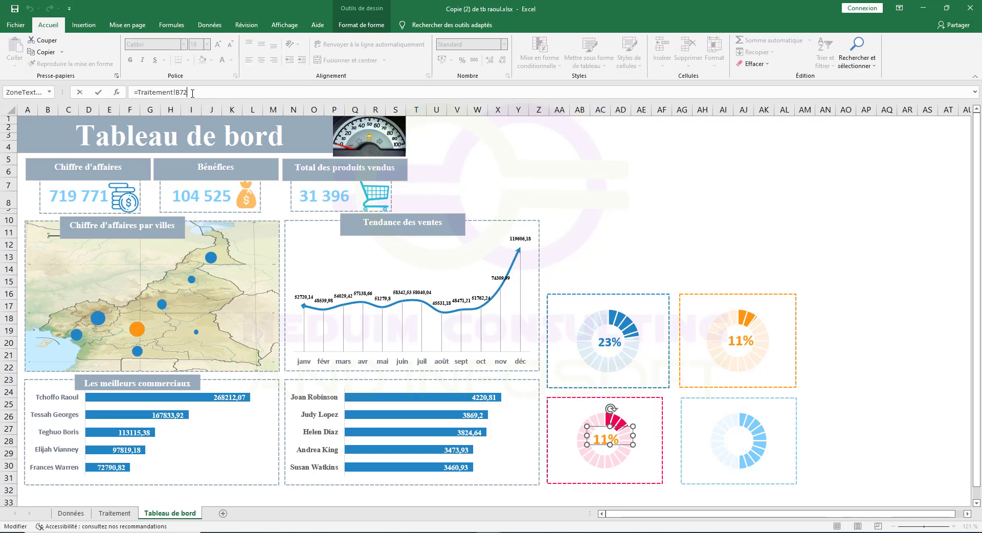
key(BackSpace)
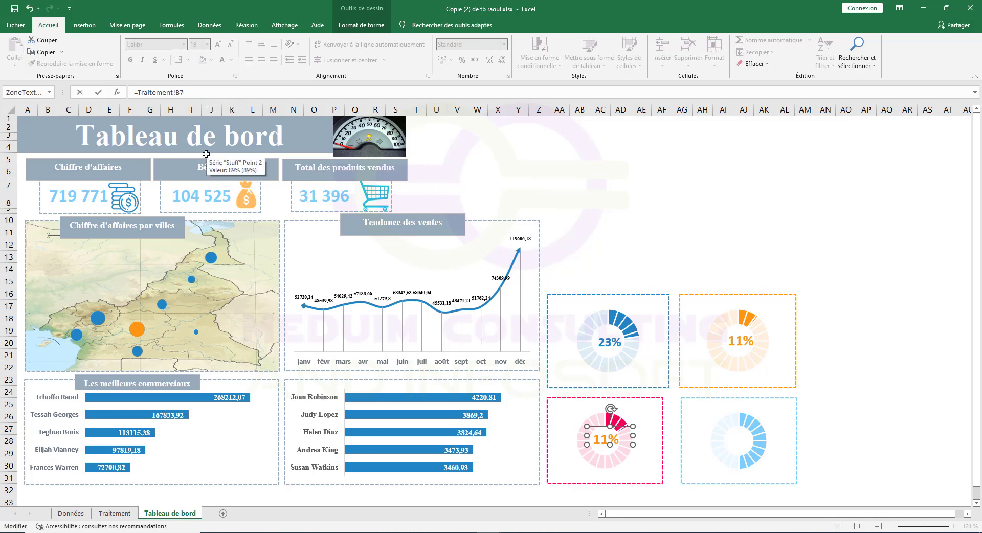
text(3)
key(Return)
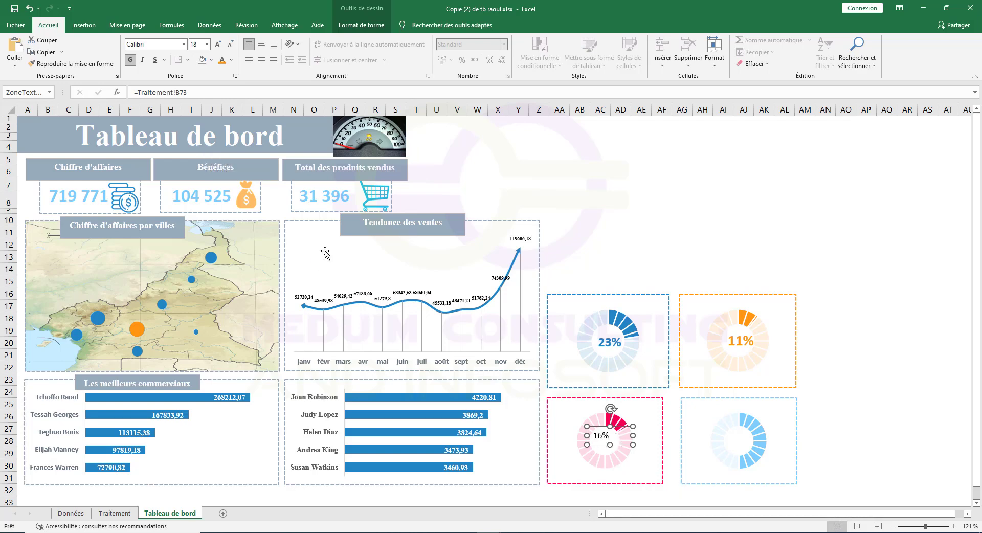
click(232, 63)
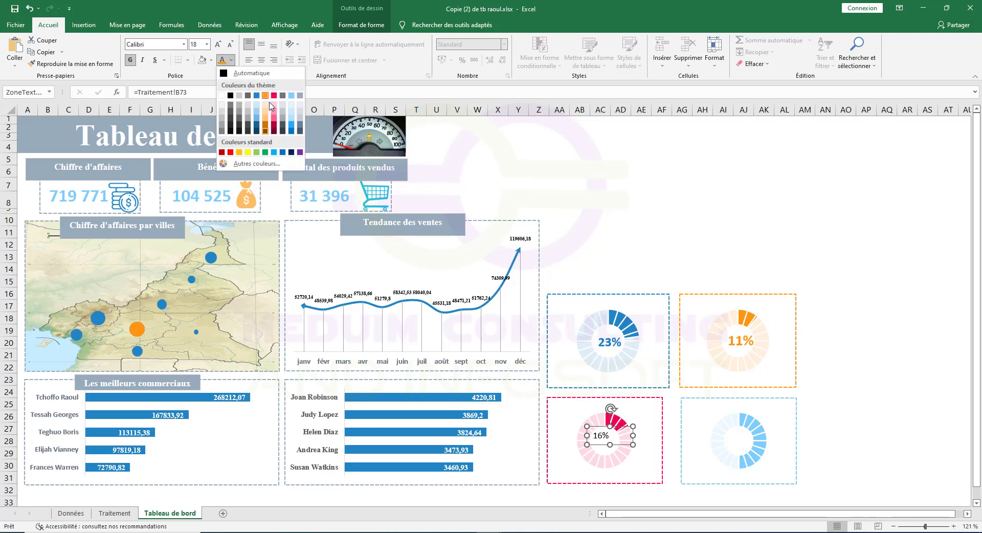
key(Escape)
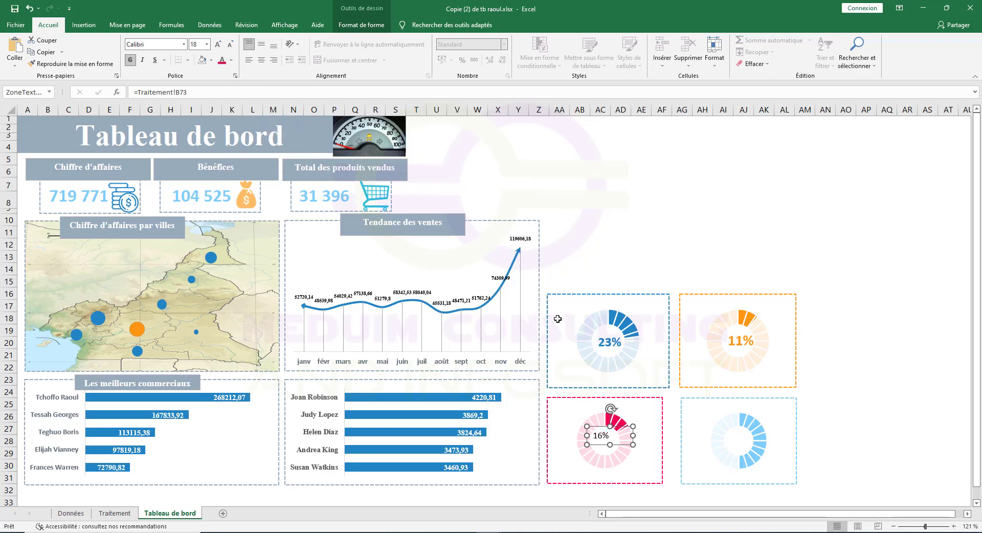
click(618, 436)
click(608, 467)
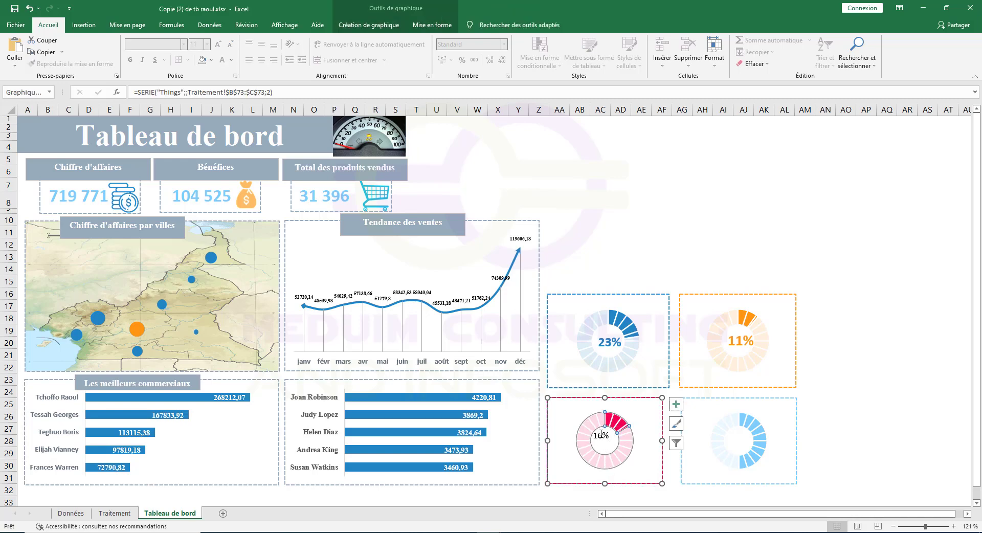
Step: Make the pink doughnut's percentage label bold and pink
click(605, 437)
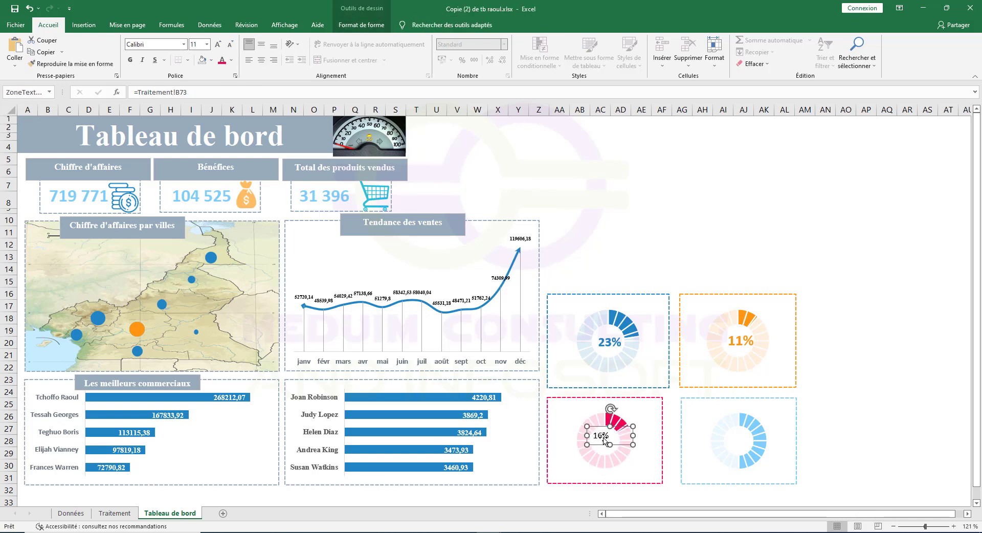
click(232, 60)
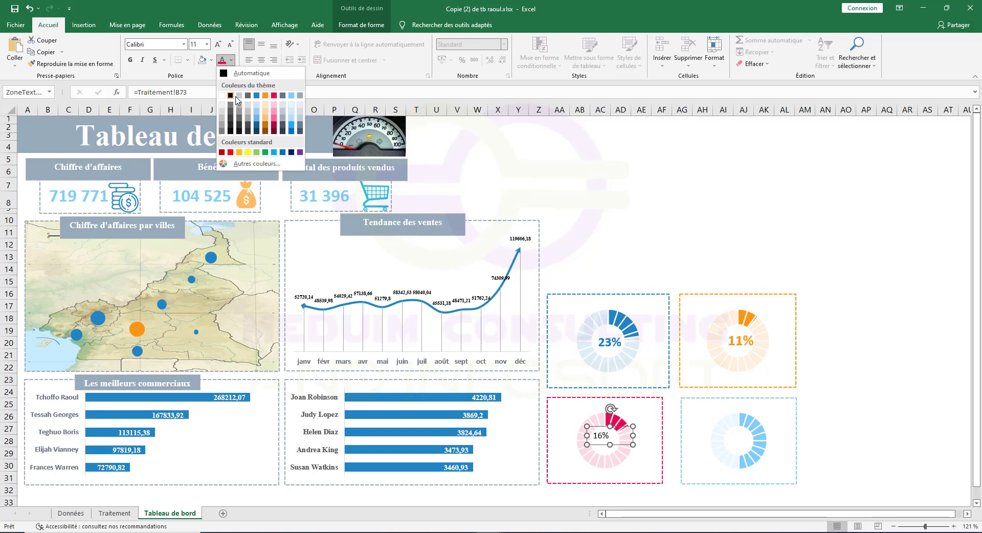
click(274, 96)
click(130, 60)
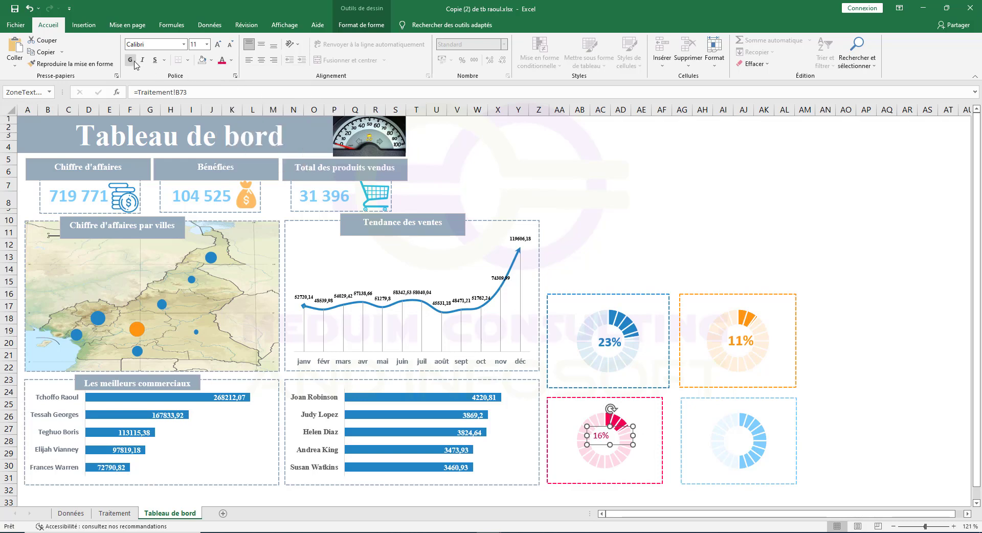
Step: Increase the pink doughnut's percentage label to font size 16 and compare it with the blue doughnut's label
click(218, 44)
click(219, 44)
click(615, 339)
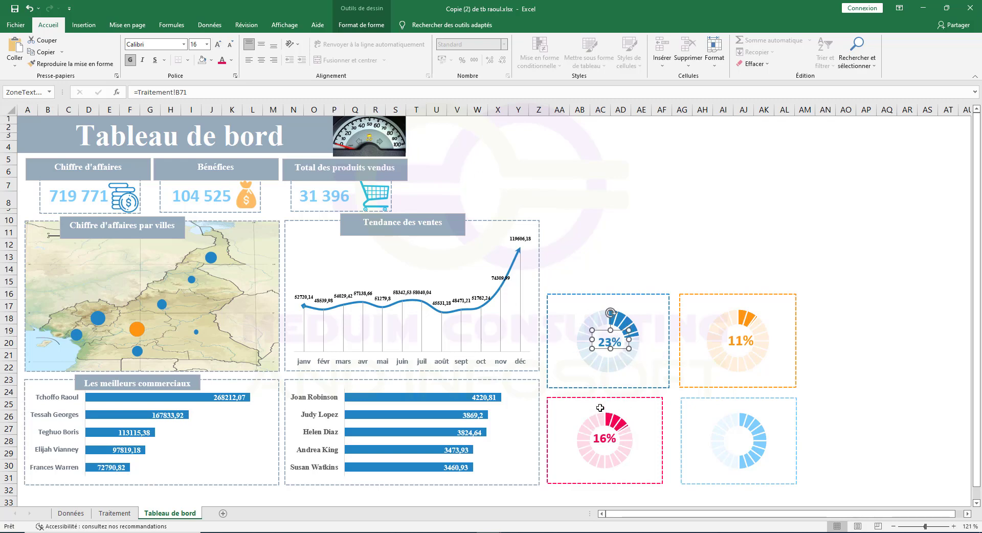
click(608, 441)
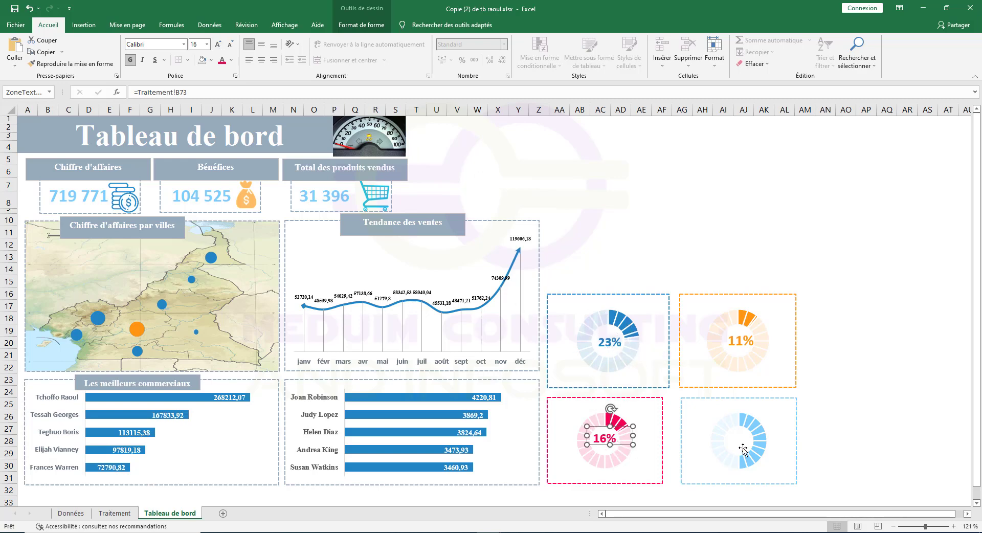
Step: Place a copy of the pink percentage label in the light-blue doughnut chart and link it to =Traitement!B74
click(743, 448)
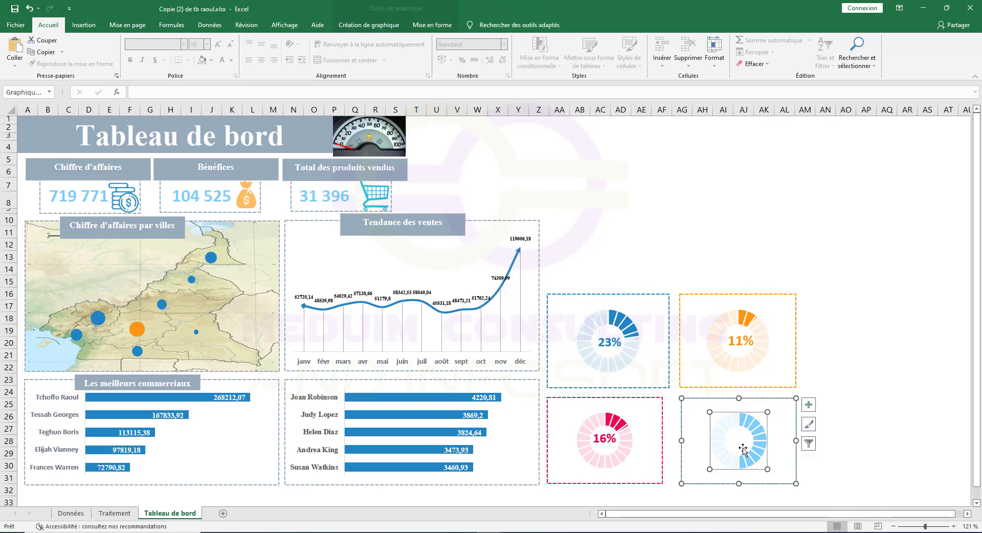
click(611, 440)
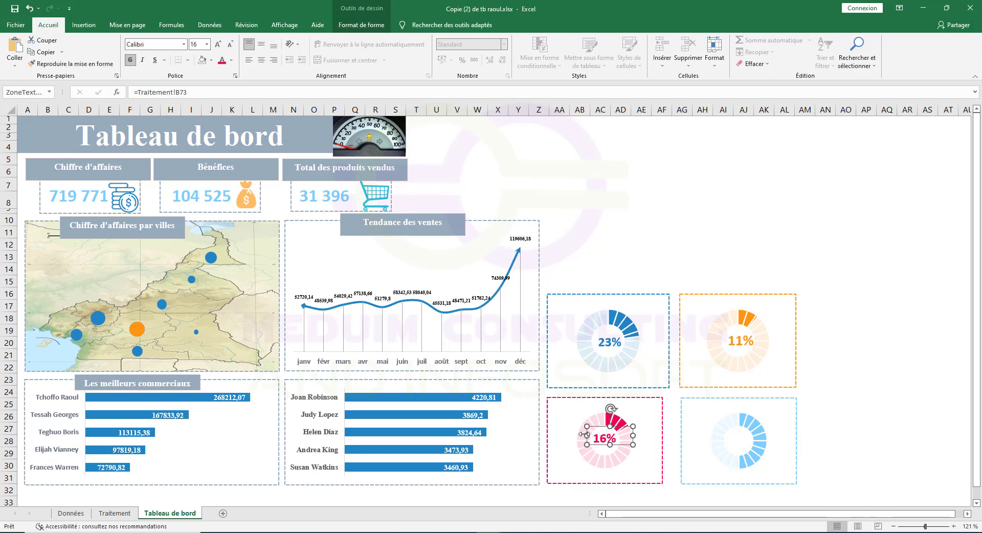
drag(584, 435, 761, 428)
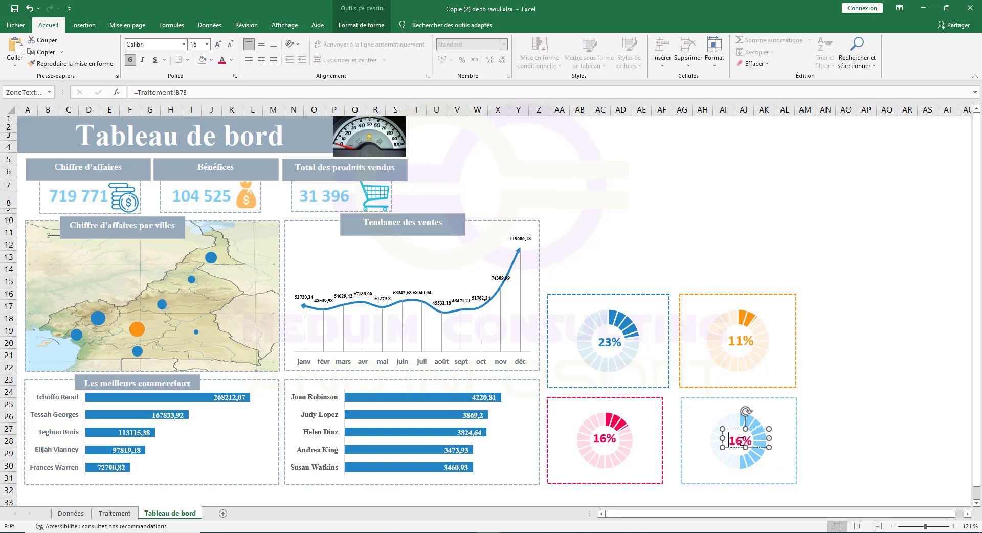
click(192, 93)
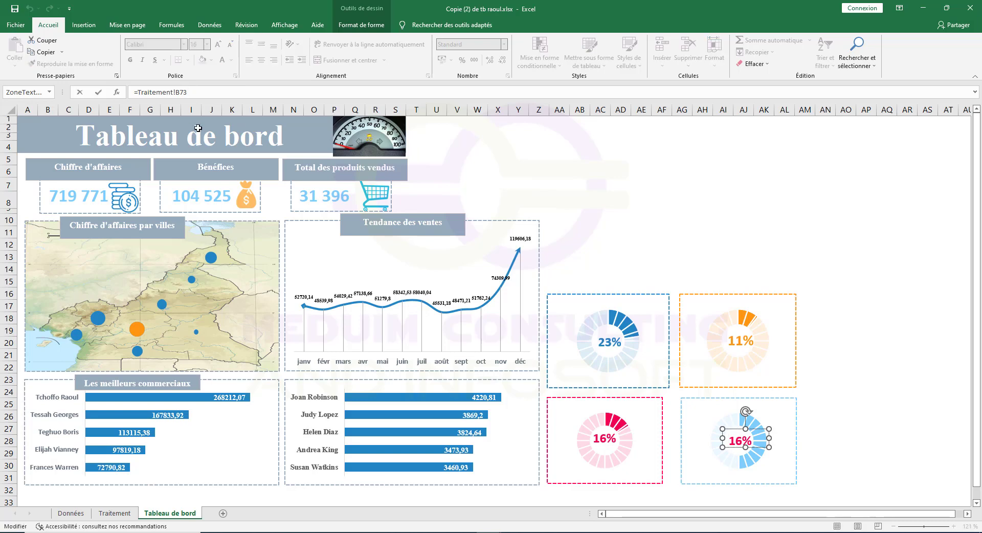
key(BackSpace)
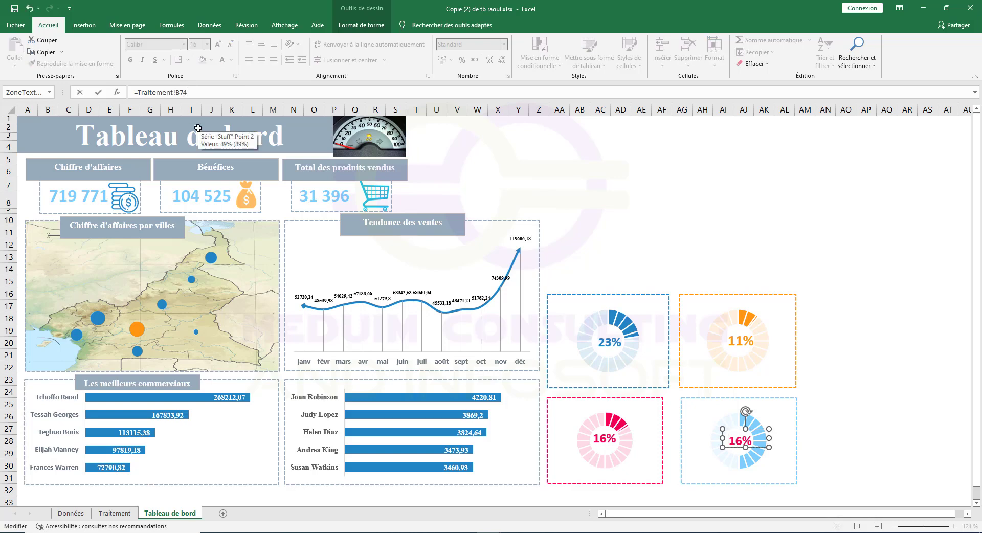
text(4)
key(Return)
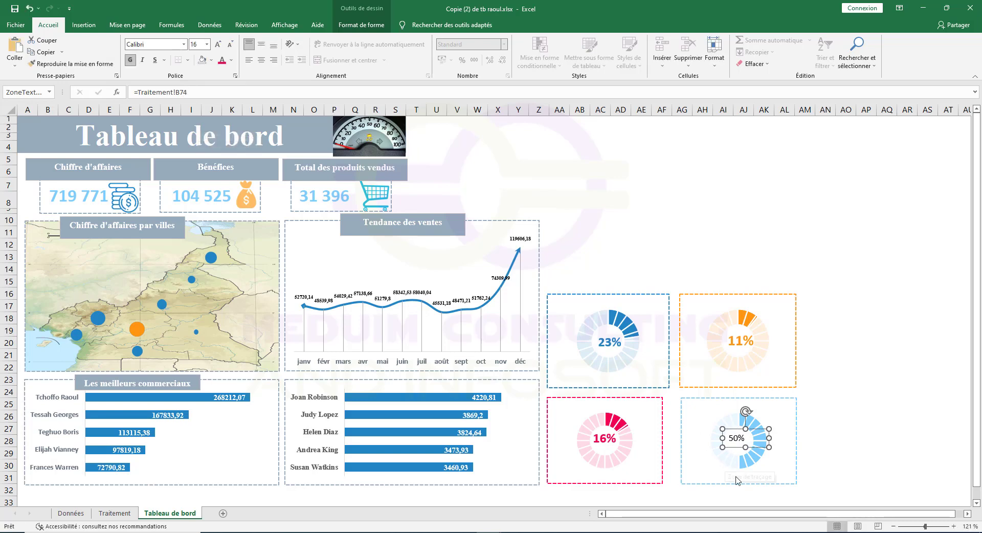
Step: Make the light-blue doughnut's percentage label light blue, bold and font size 16
click(740, 440)
click(742, 501)
click(741, 442)
click(231, 60)
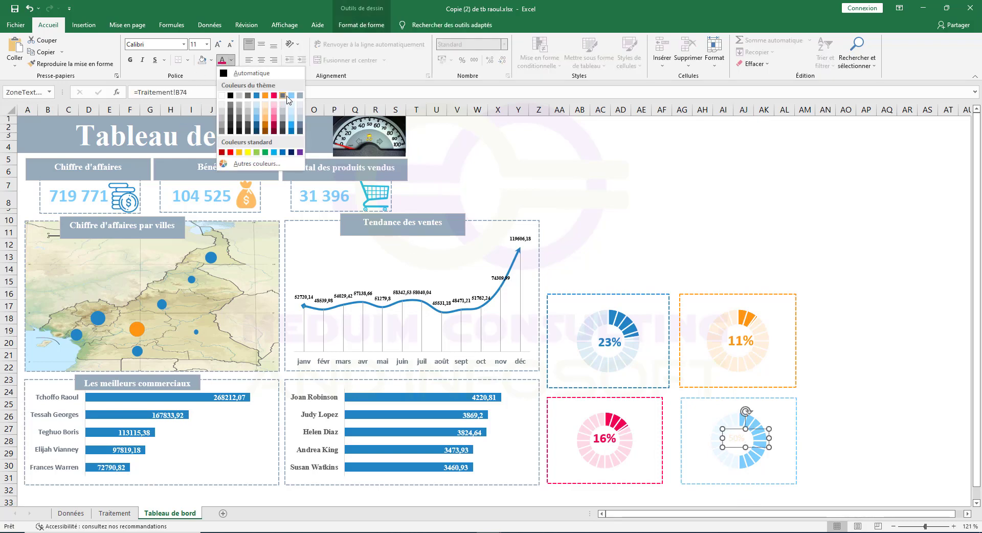
click(292, 98)
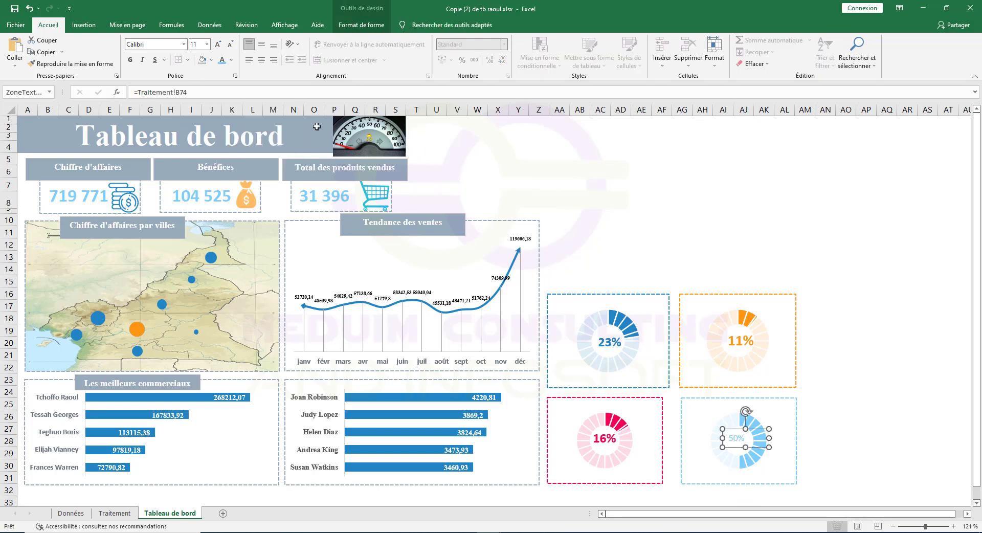
click(130, 60)
click(218, 44)
click(218, 44)
click(218, 44)
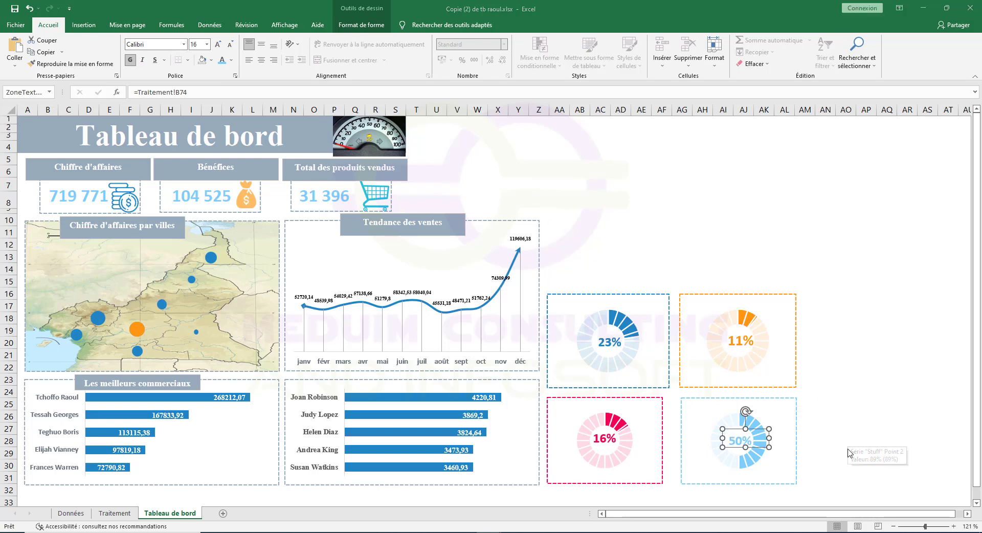
Step: Insert a small blue-filled text box reading Junk in the upper-left corner of the blue doughnut chart
click(559, 294)
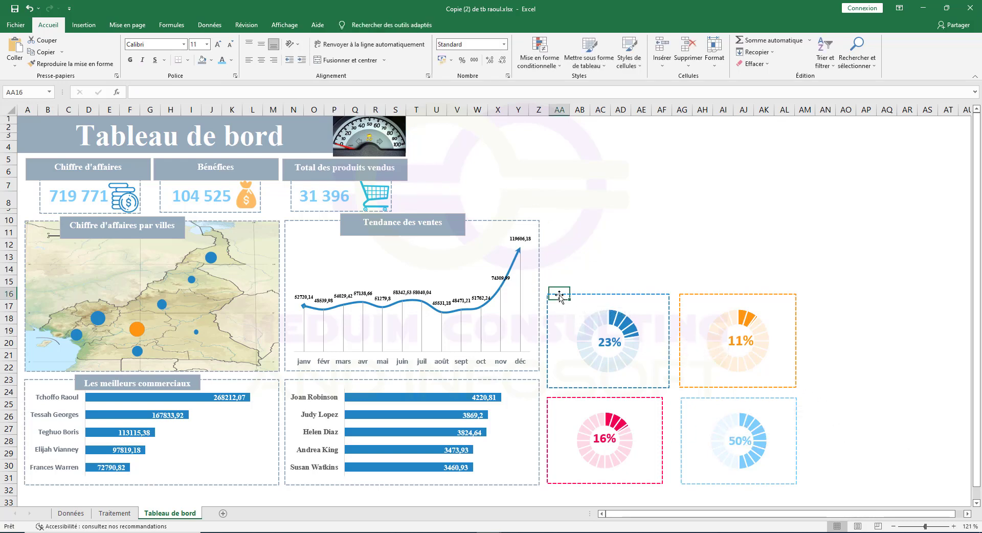
click(83, 25)
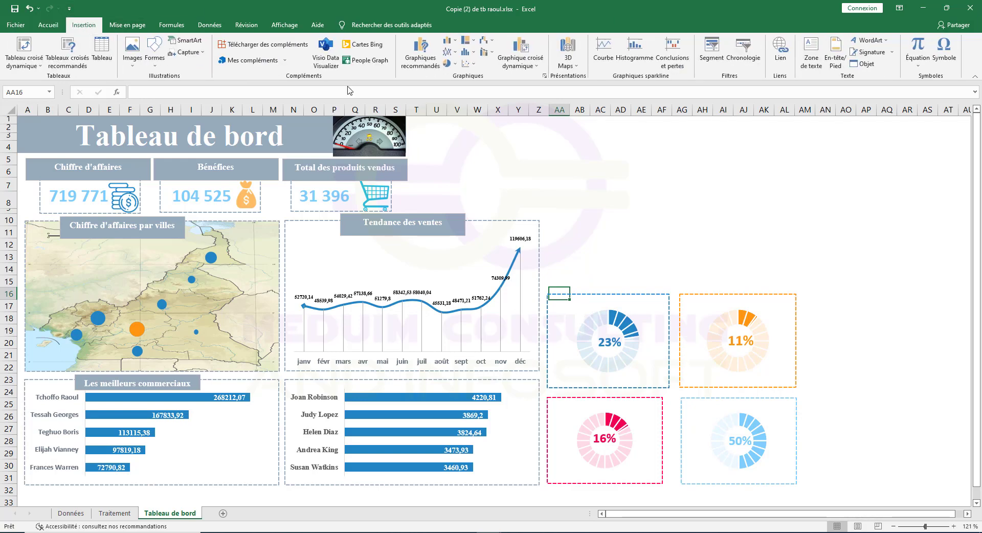
click(812, 61)
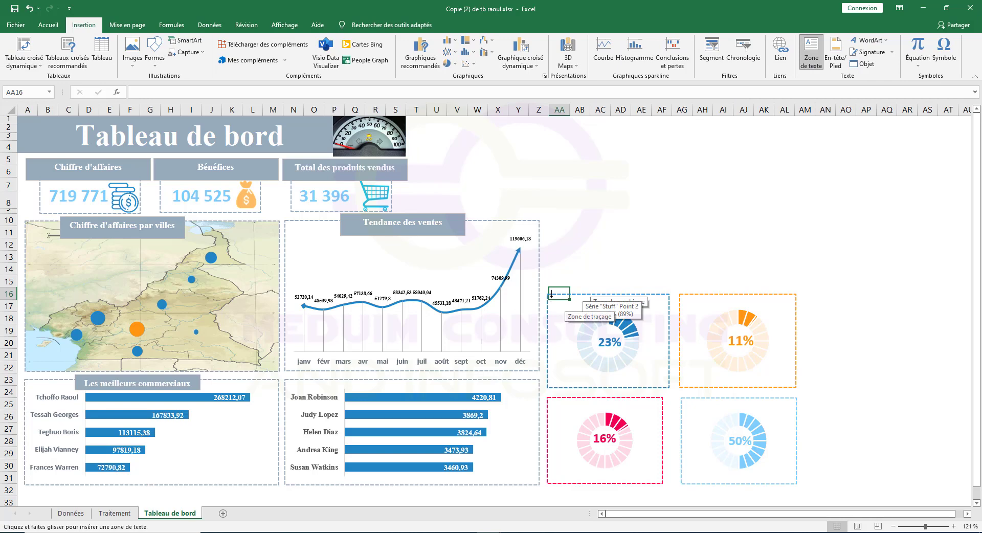
drag(549, 296, 572, 295)
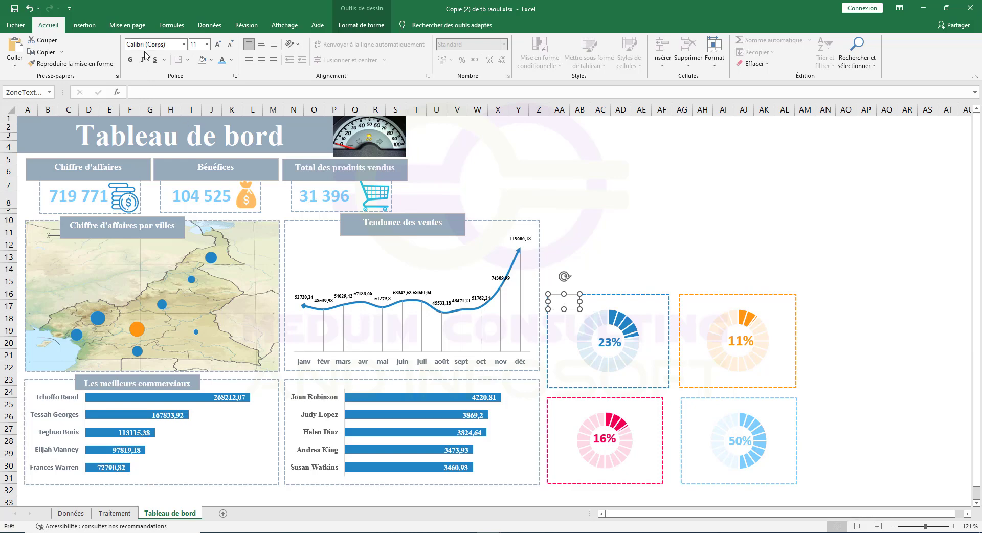
click(377, 26)
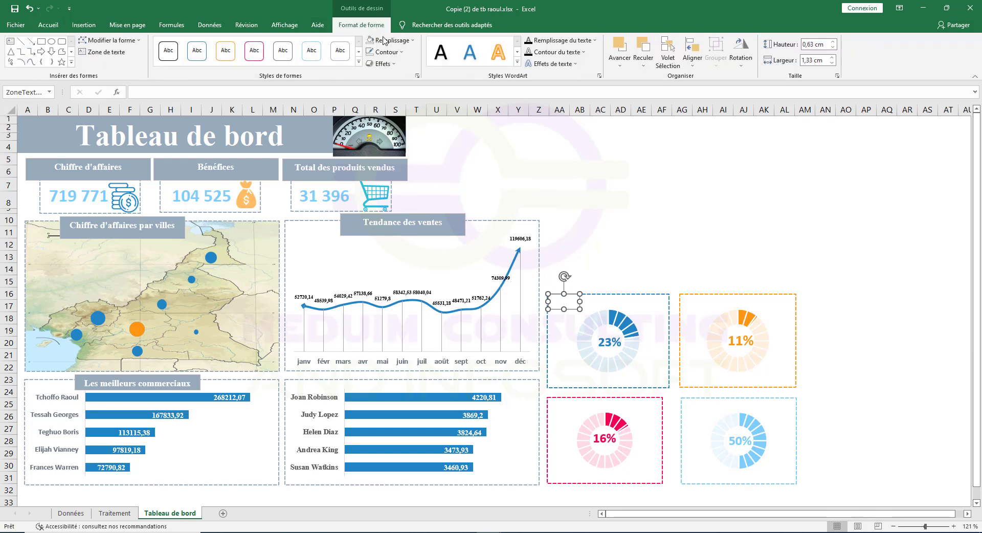
click(411, 41)
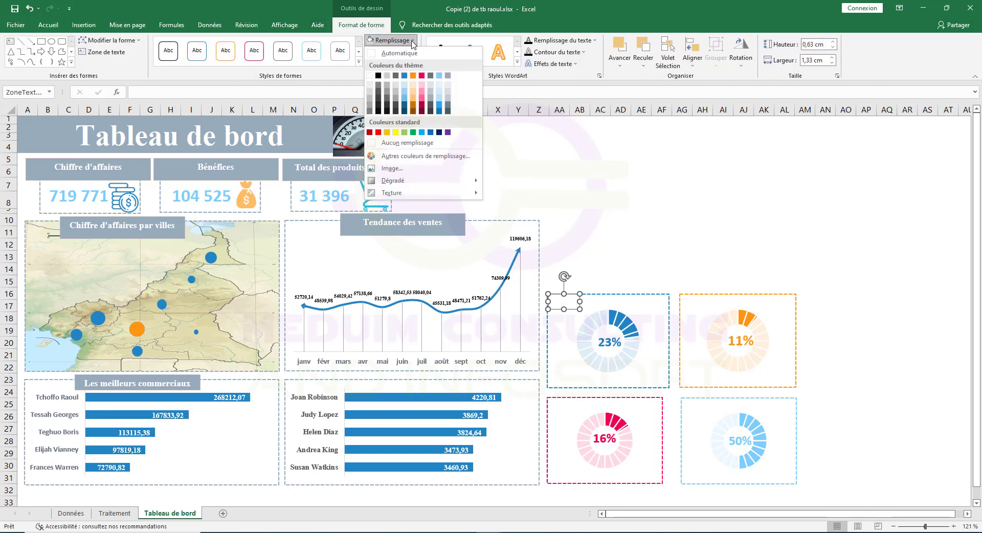
click(404, 77)
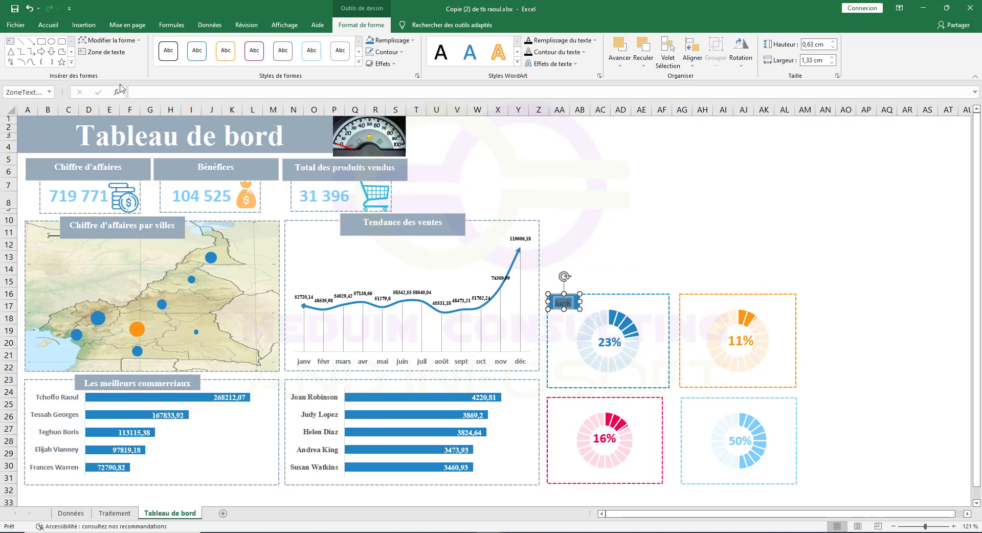
Step: Make the Junk title text white, bold and font size 14
click(48, 24)
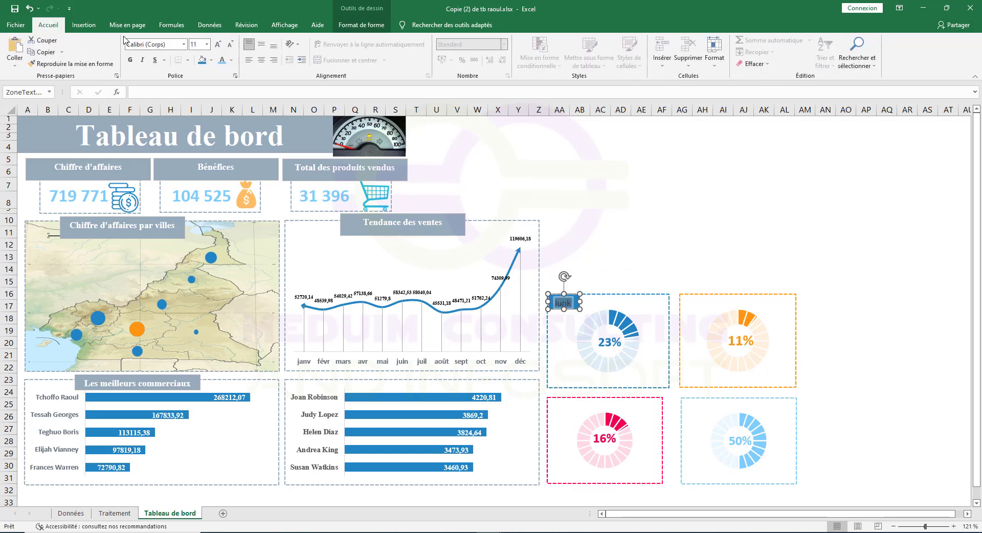
click(231, 60)
click(221, 96)
click(130, 60)
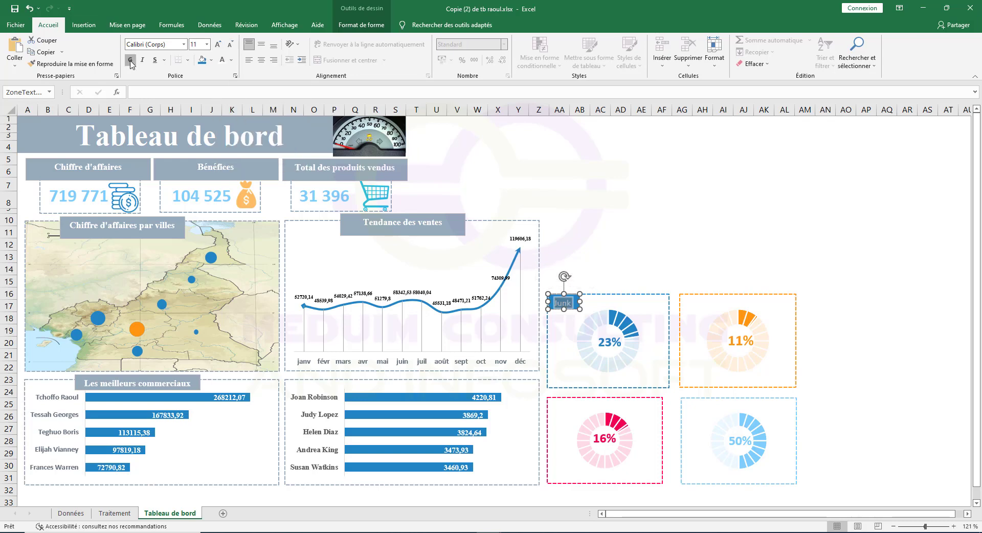
click(219, 44)
click(218, 44)
Step: Set the Junk title's font to Times New Roman, then enlarge its box to fit and align it with the chart corner
click(183, 45)
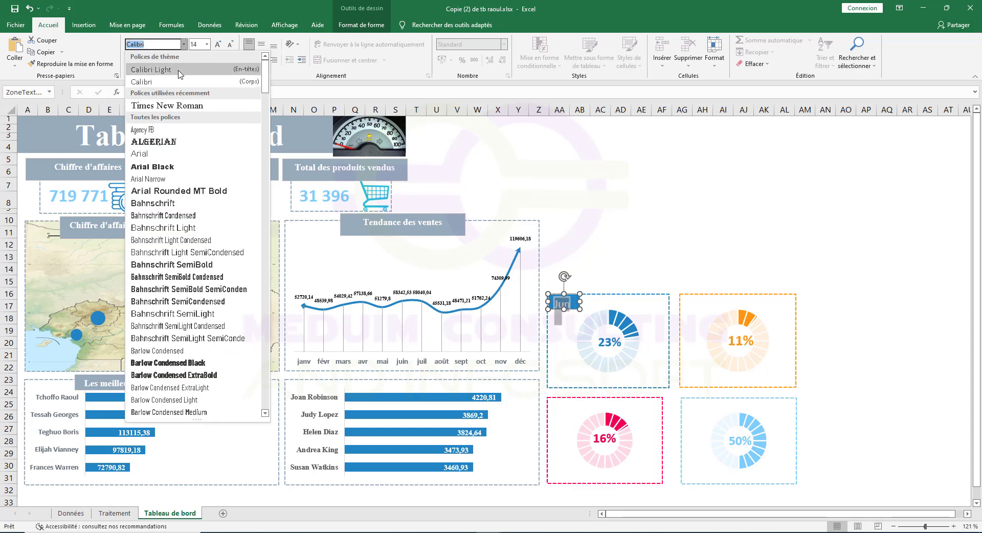
click(179, 106)
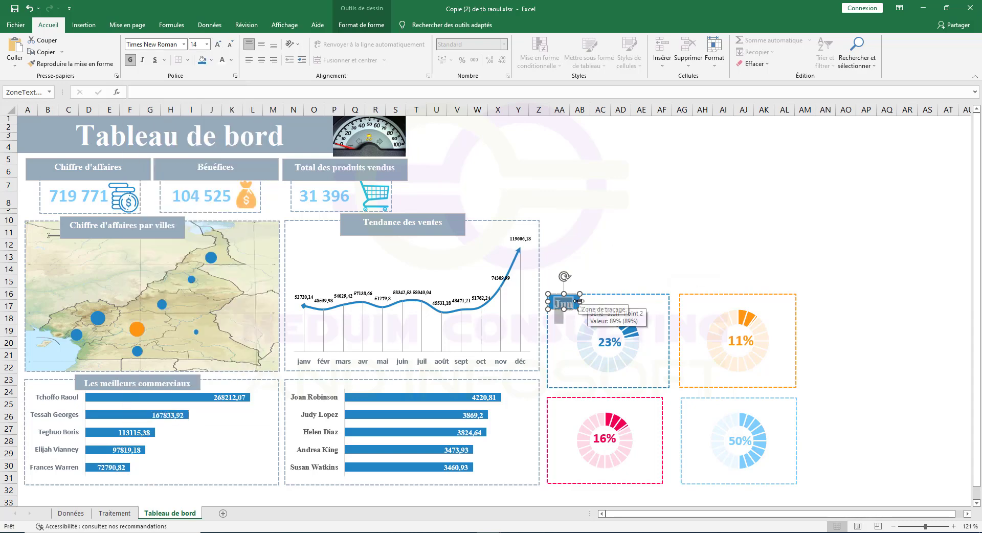
mouse_move(579, 301)
mouse_down()
mouse_move(587, 302)
mouse_move(570, 311)
mouse_up()
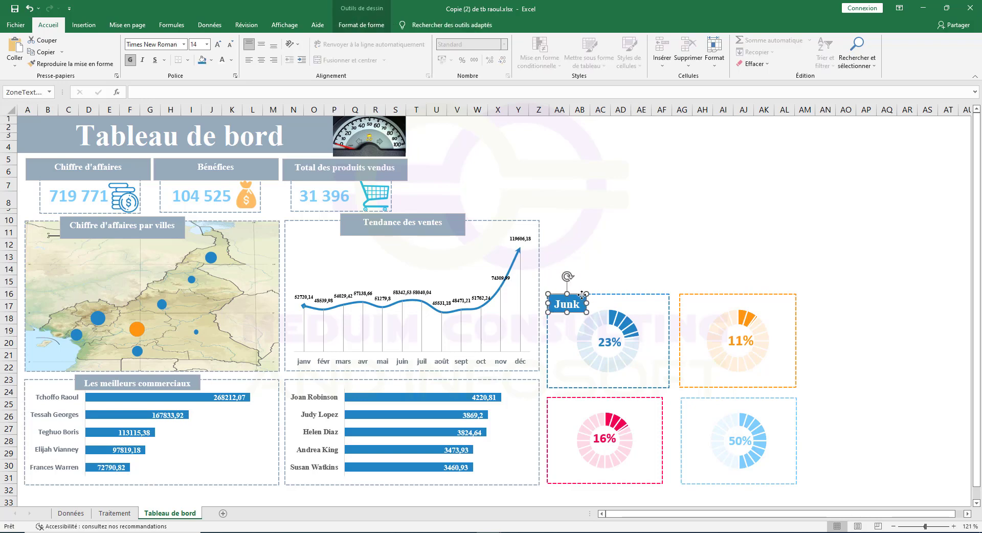
drag(582, 296, 582, 294)
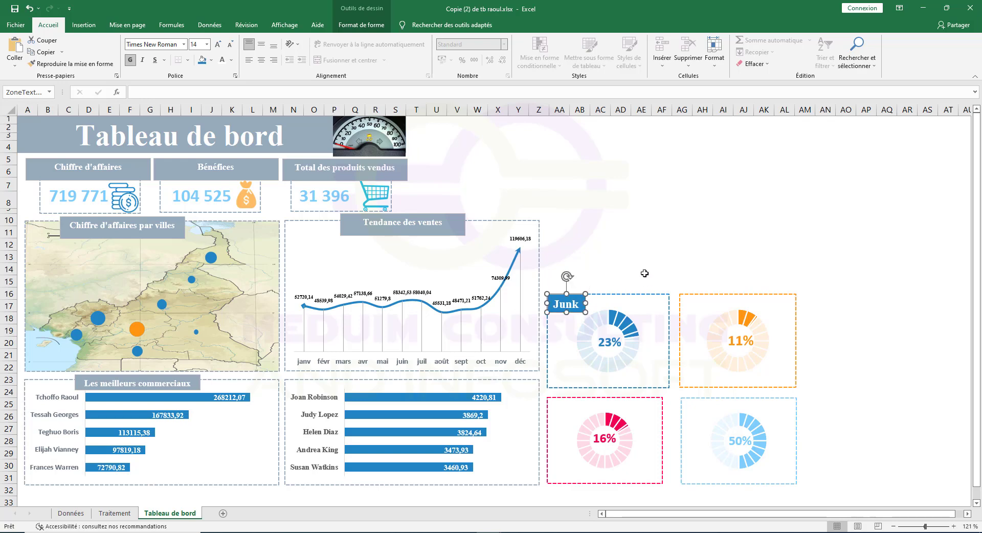
Step: Duplicate the Junk title three times and place the copies in the upper-left corners of the orange, pink and light-blue doughnut charts
key(ctrl+d)
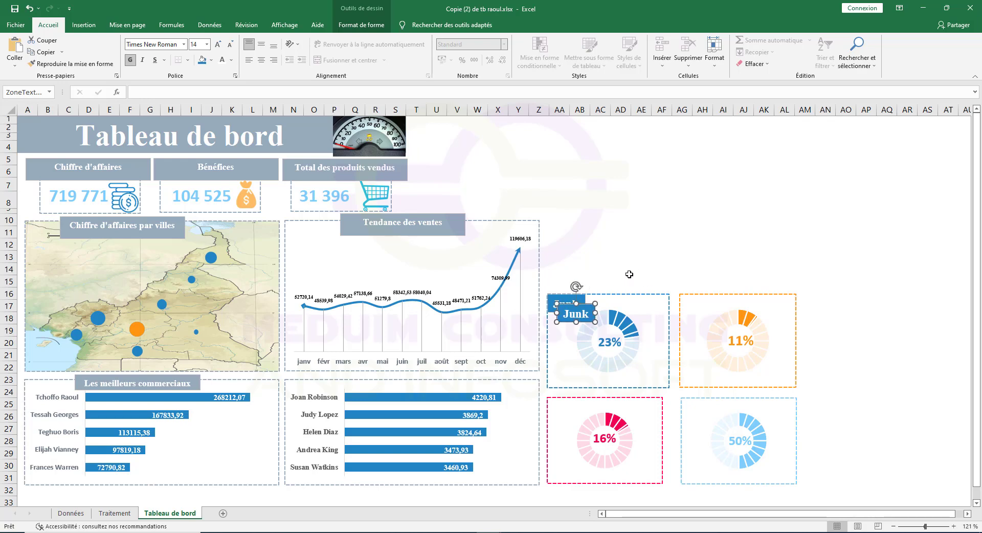
key(ctrl+d)
key(ctrl+d)
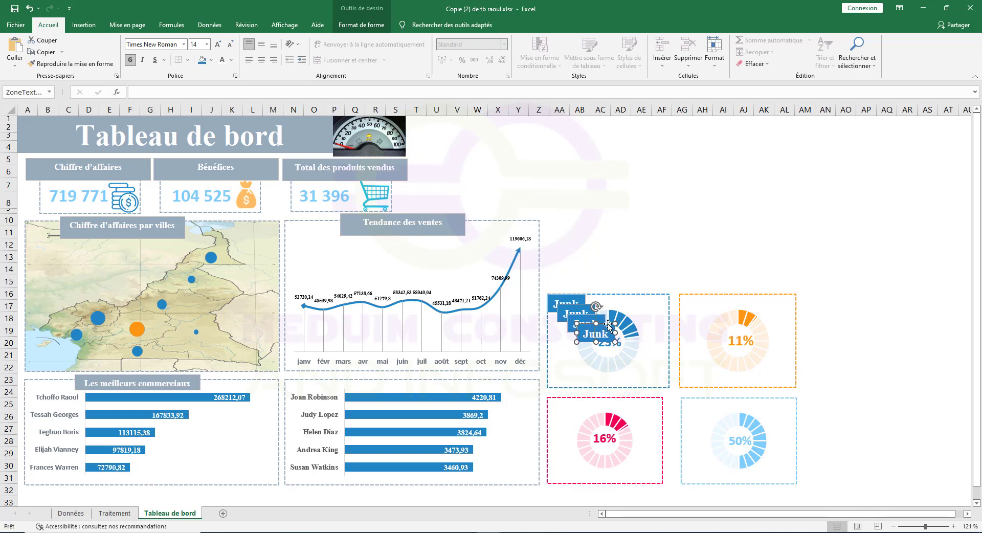
drag(605, 326, 711, 295)
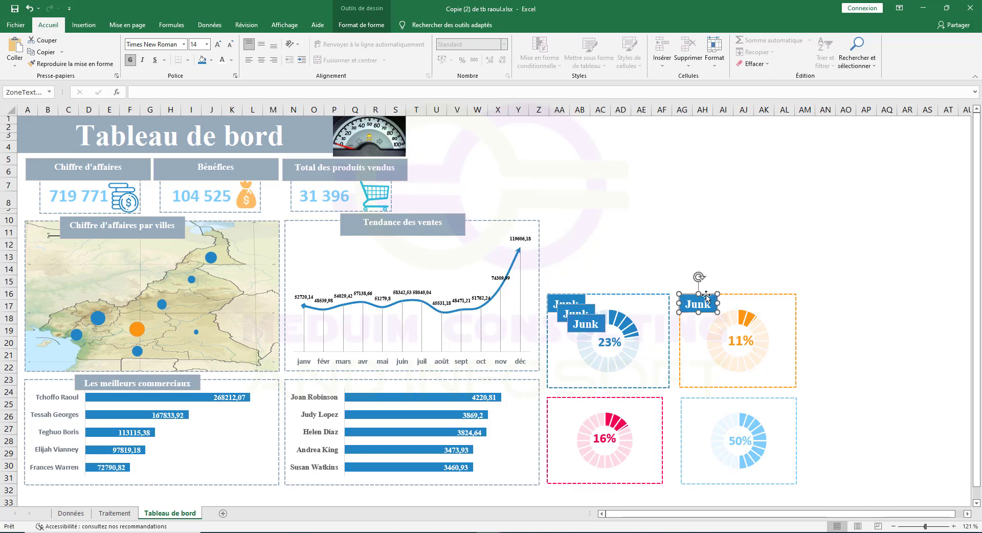
click(591, 318)
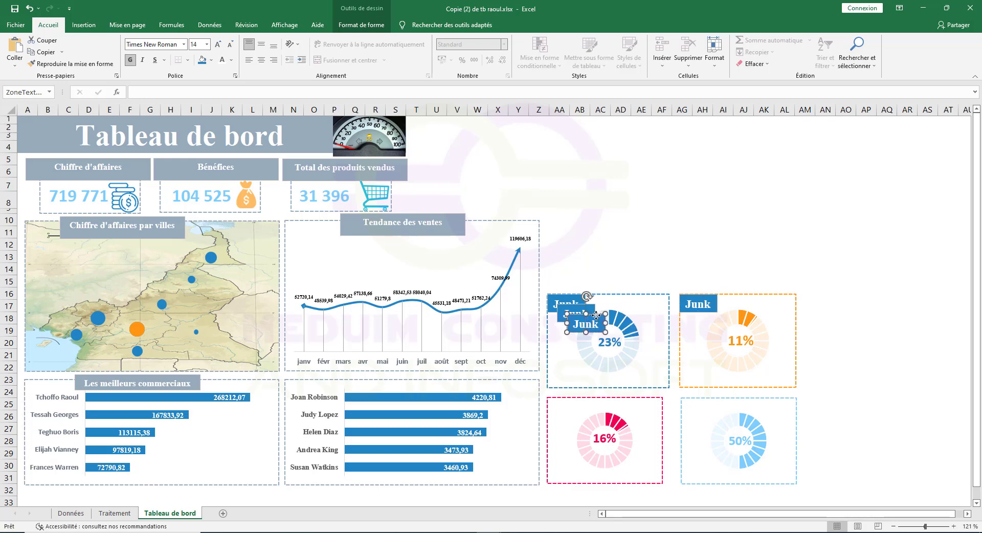
drag(591, 318, 576, 398)
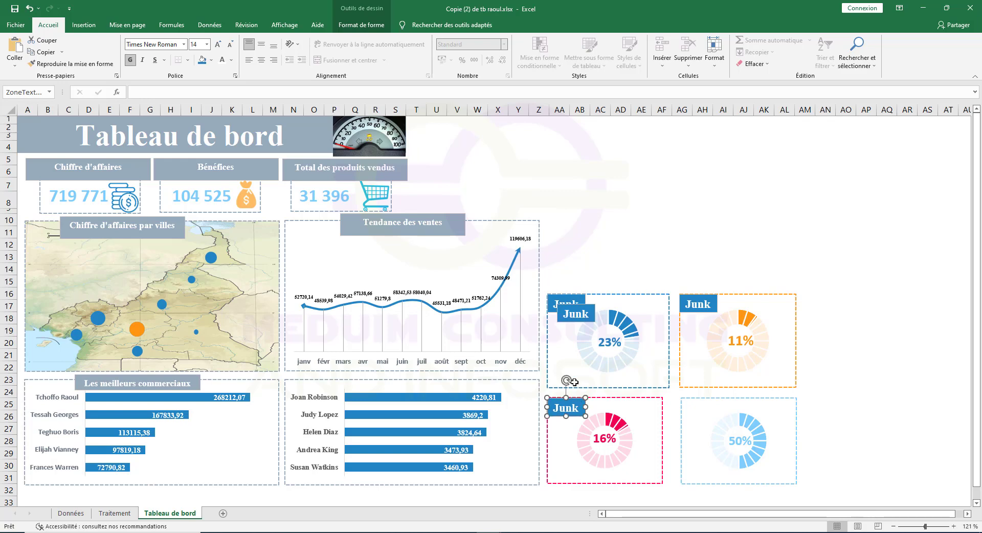
click(579, 304)
drag(592, 308, 705, 399)
click(582, 305)
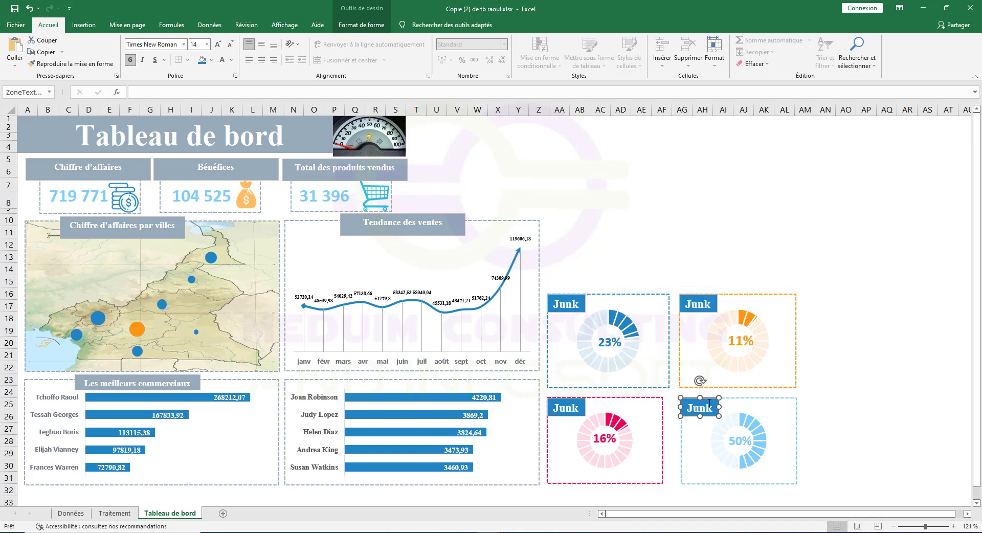
Step: Change the light-blue doughnut chart's title to Widgets and widen its text box to fit
double_click(706, 403)
text(Wid)
drag(718, 406, 736, 406)
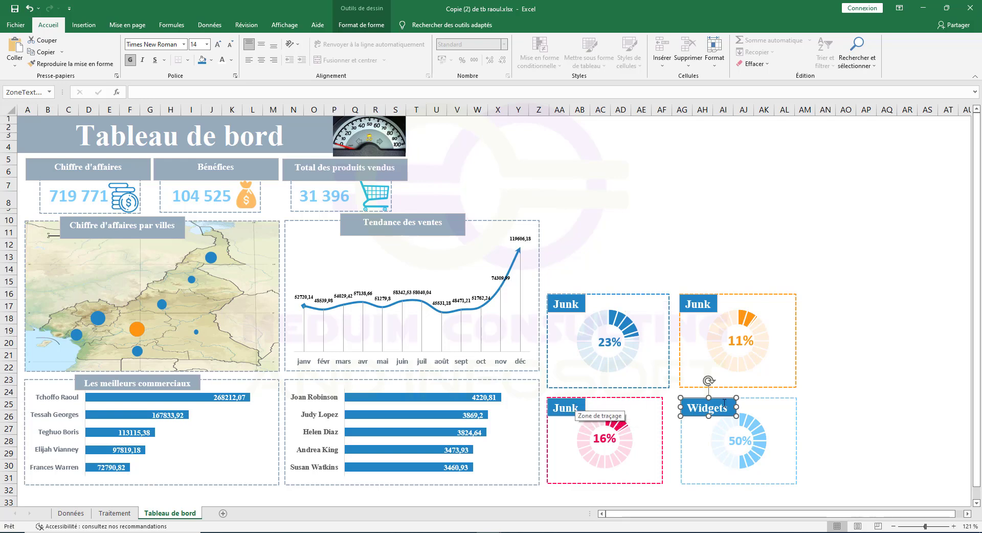
Step: Fill the Widgets title box with the light-blue theme colour
click(212, 60)
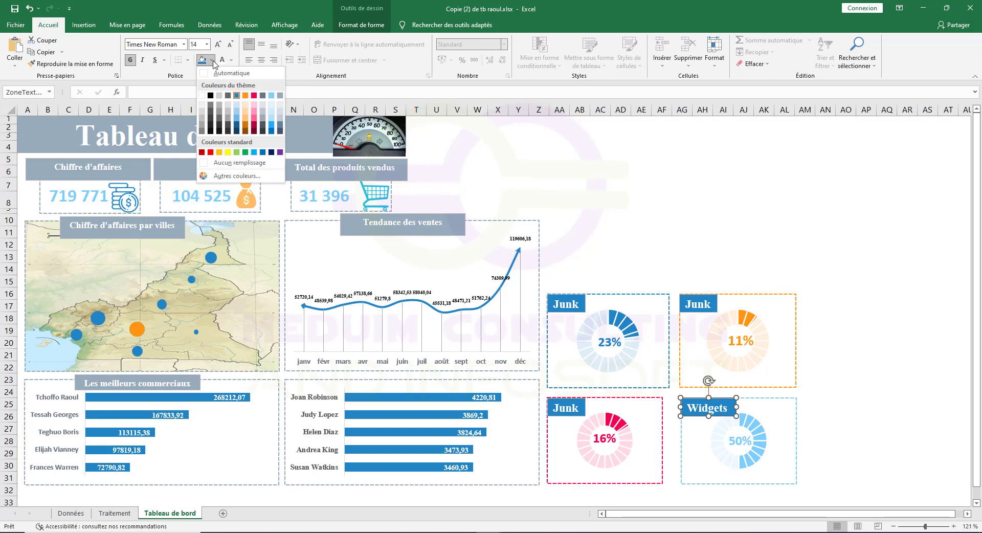
click(230, 60)
click(213, 60)
click(270, 97)
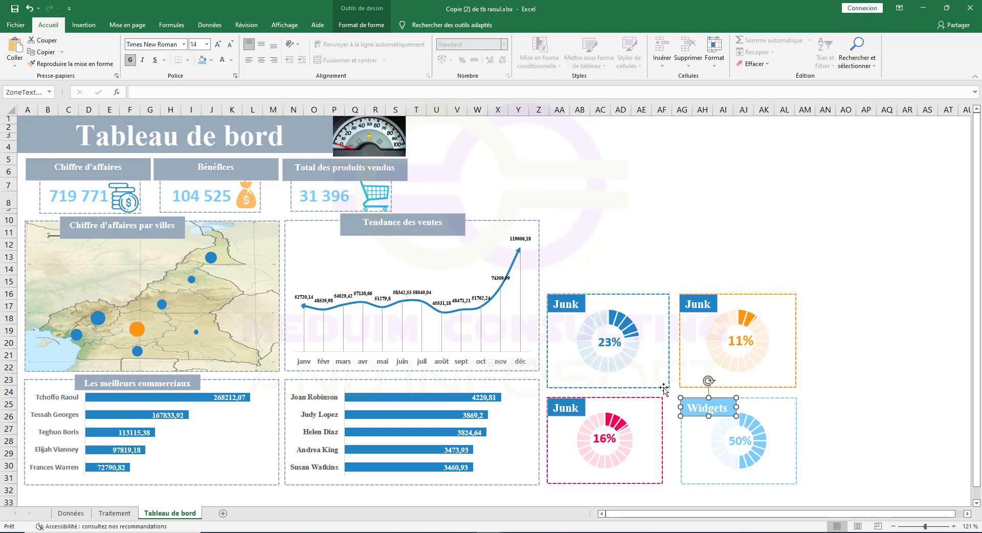
Step: Fill the title box of the pink doughnut chart with the matching pink theme colour
click(577, 405)
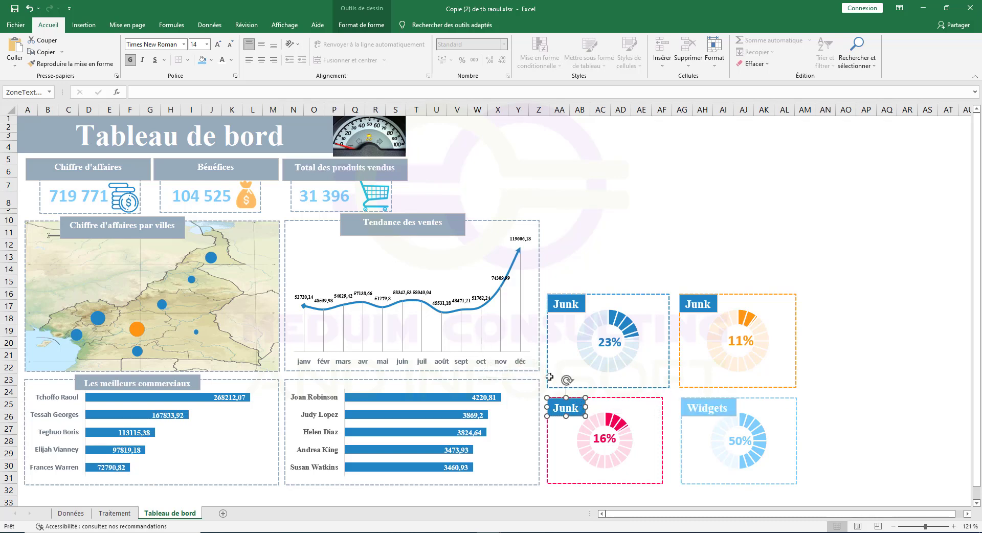
click(211, 60)
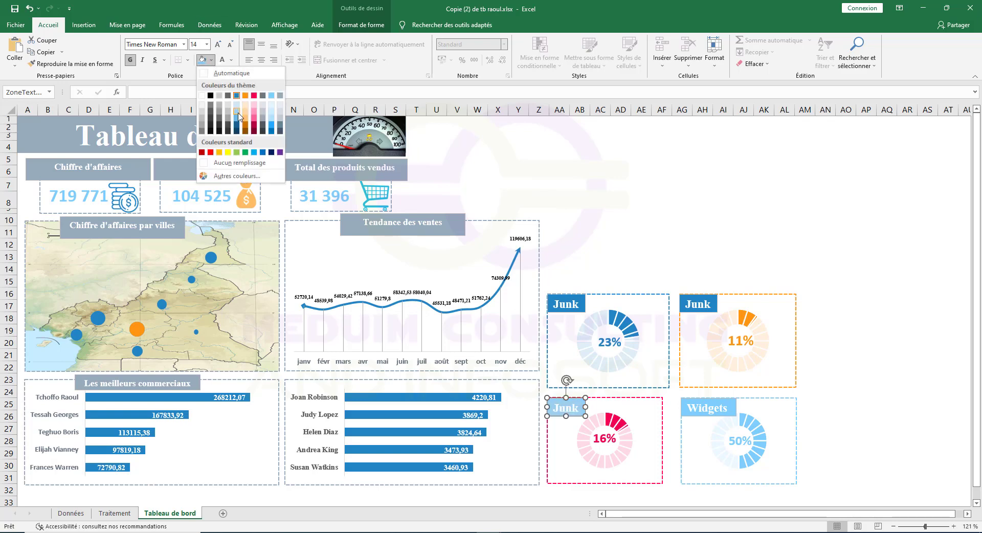
click(254, 96)
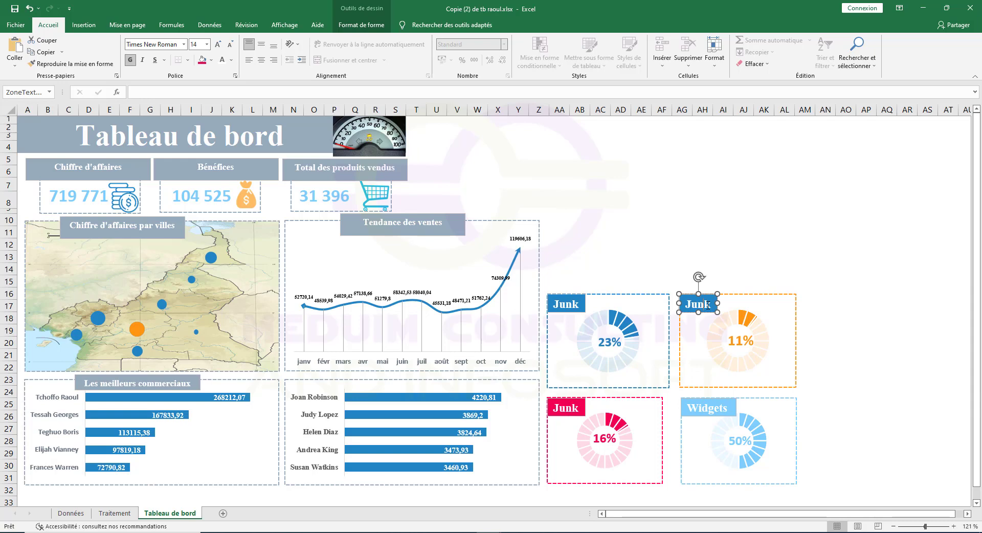
Step: Fill the orange doughnut chart's title box with the orange theme colour and change its text to Stuff
click(211, 60)
click(246, 96)
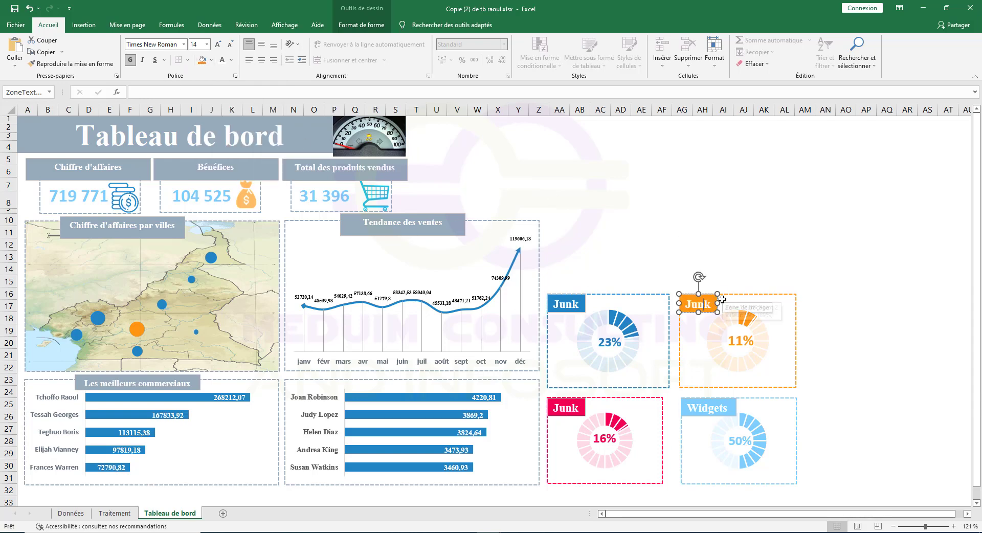
drag(683, 302, 679, 310)
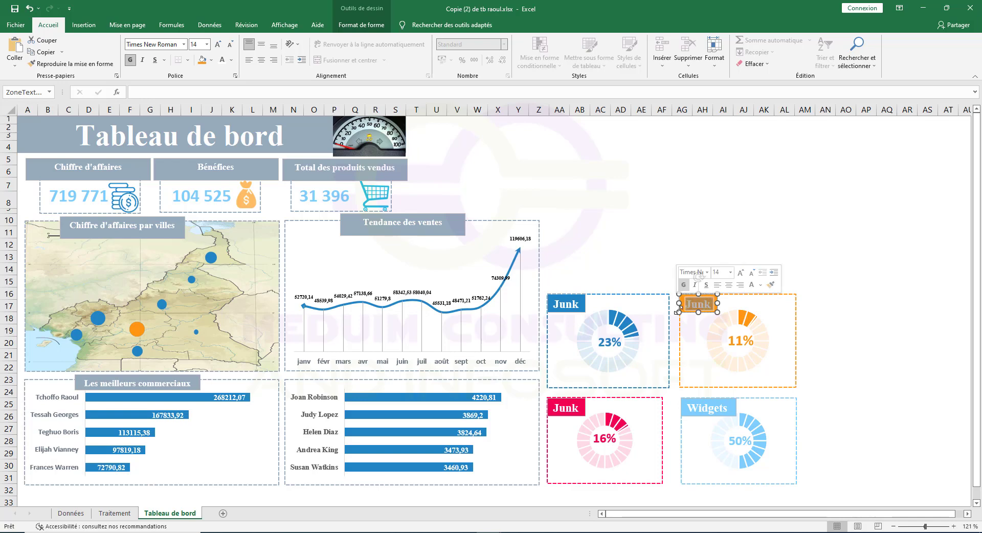
text(Stuff)
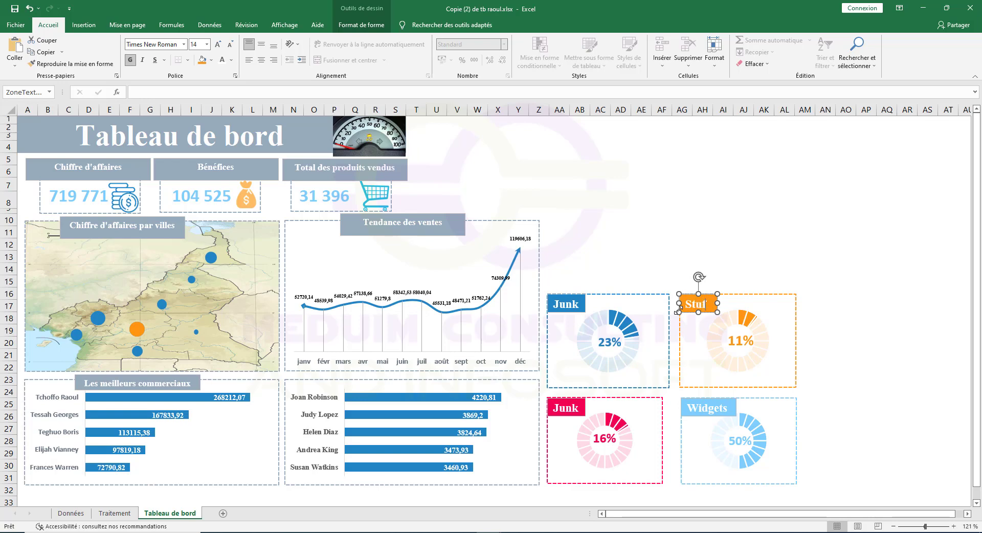
Step: Change the pink doughnut chart's title to Things, checking the product name on the Traitement sheet, and widen its box to fit
click(573, 408)
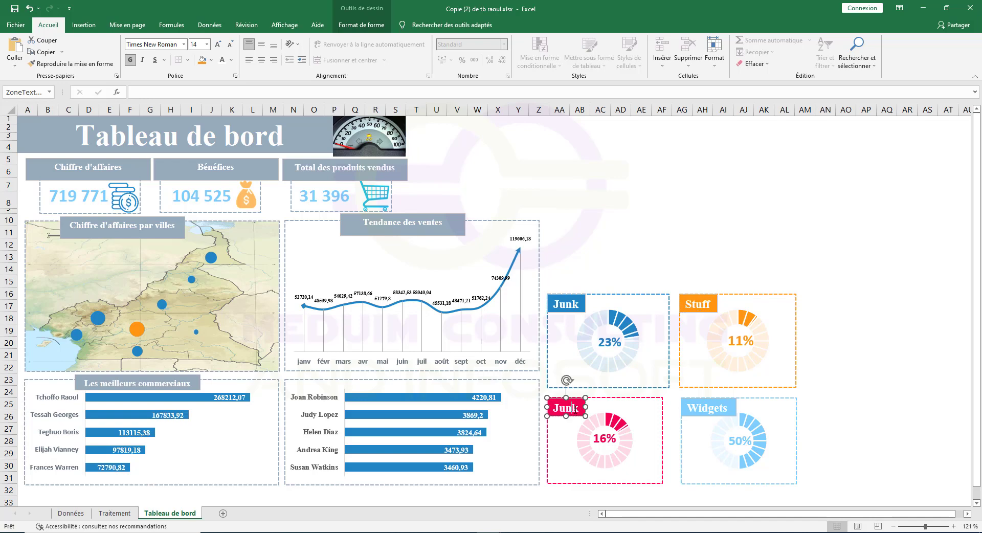
drag(578, 408, 552, 409)
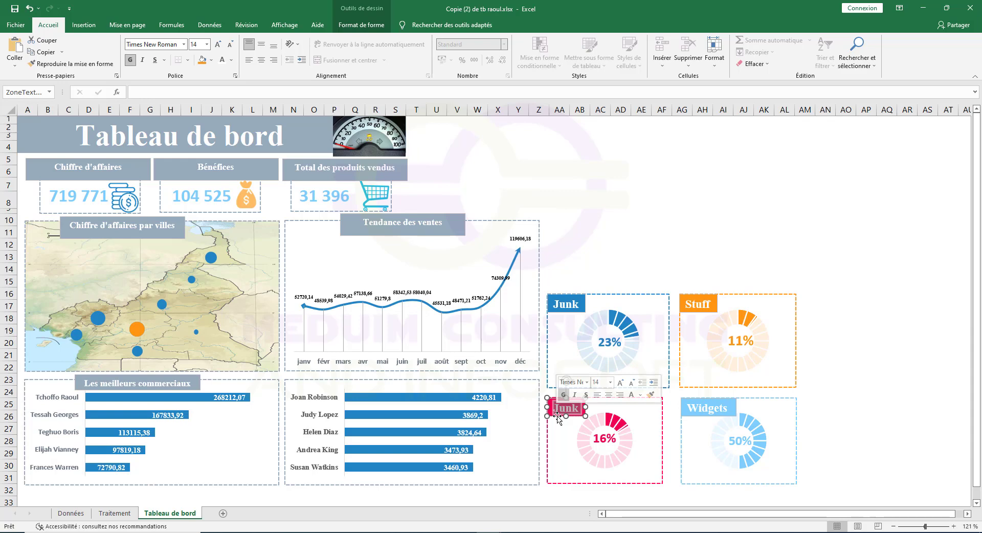
click(117, 514)
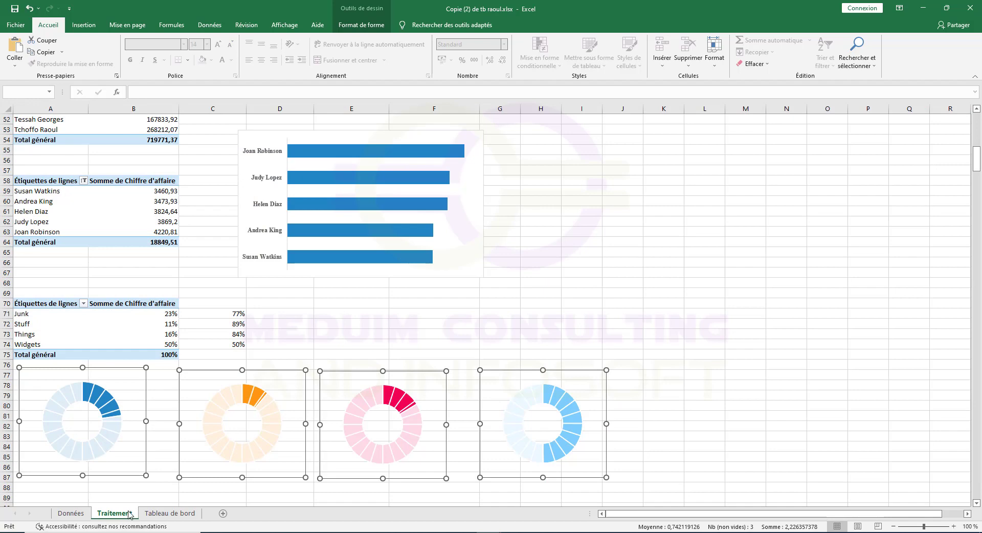
click(170, 514)
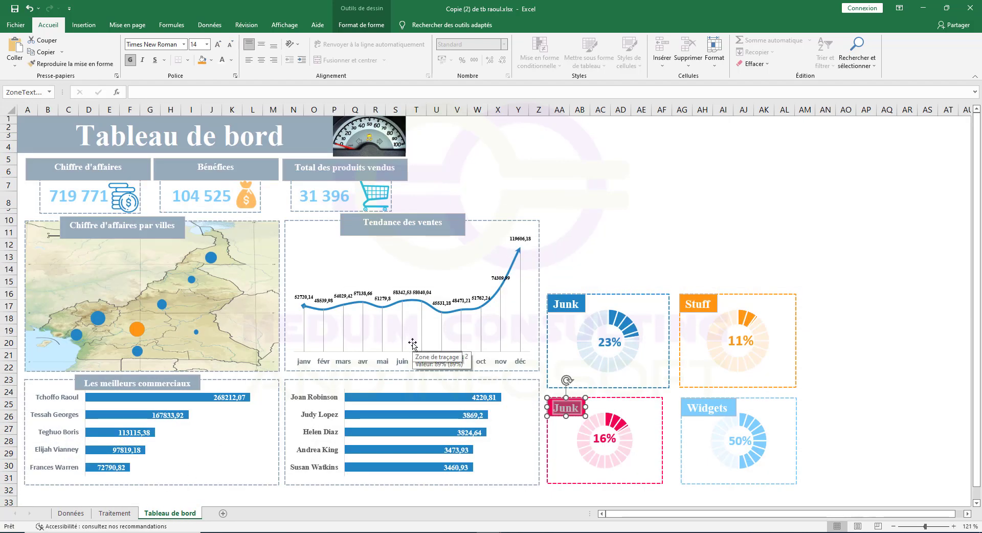
text(Thin)
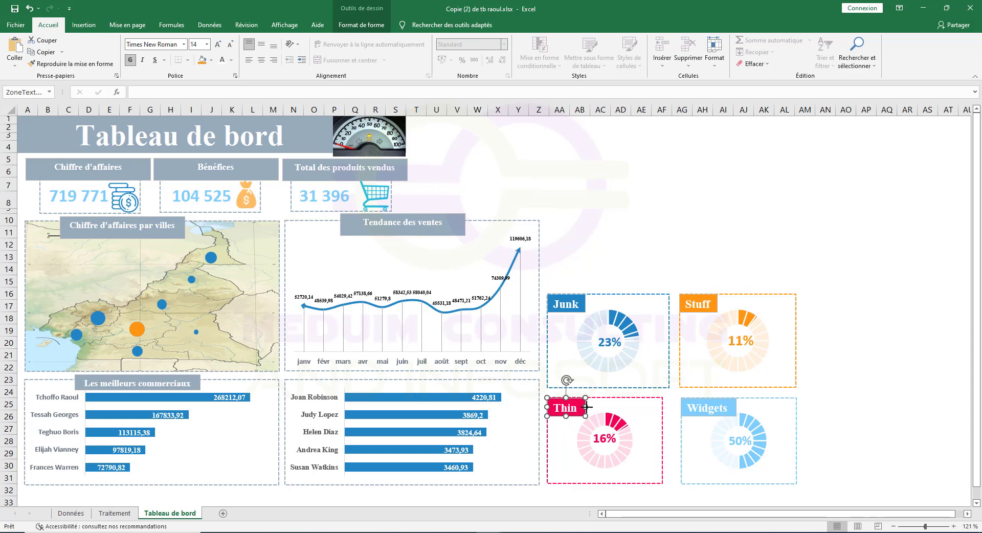
drag(587, 407, 597, 407)
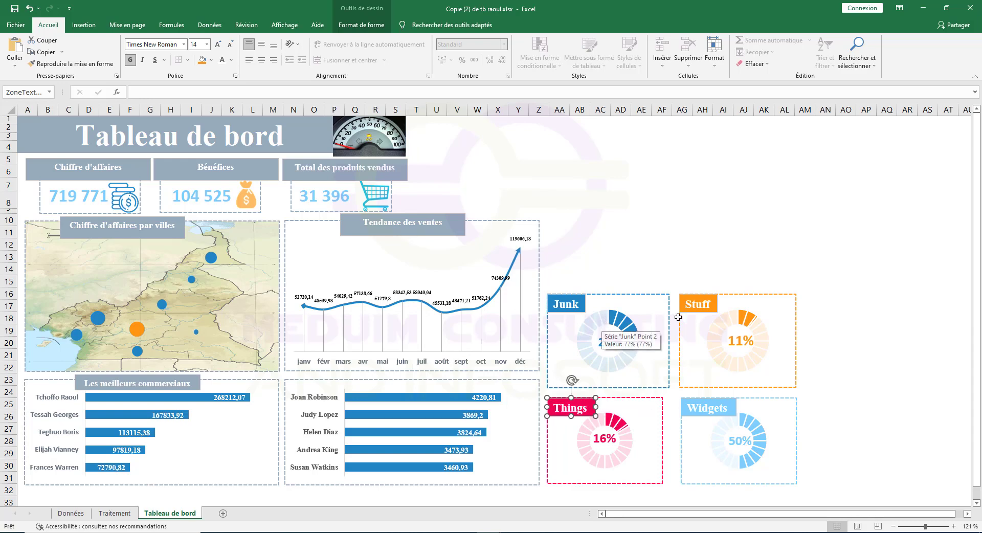
Step: Widen the Things chart frame slightly and move the Junk and Stuff charts up together, level with row 15
click(661, 412)
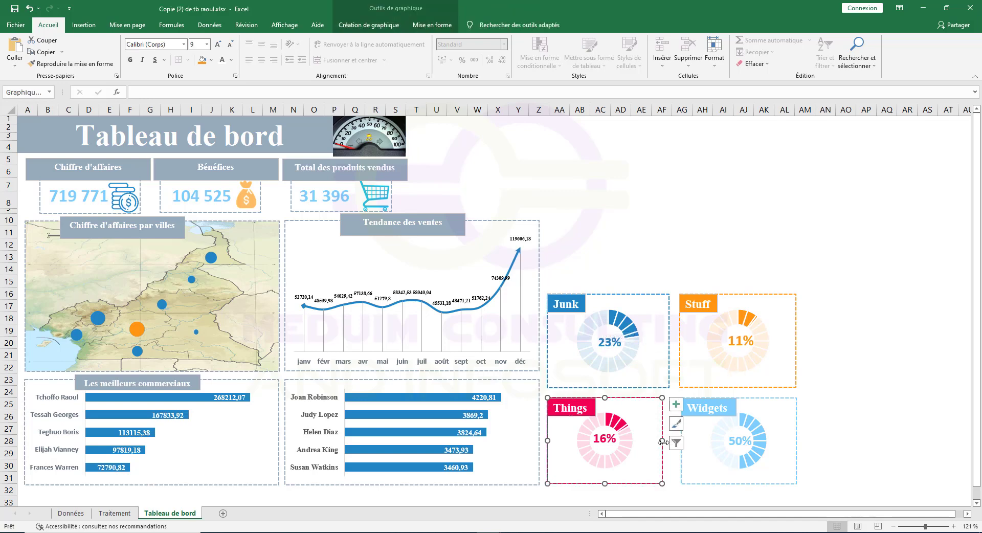
drag(663, 442, 673, 442)
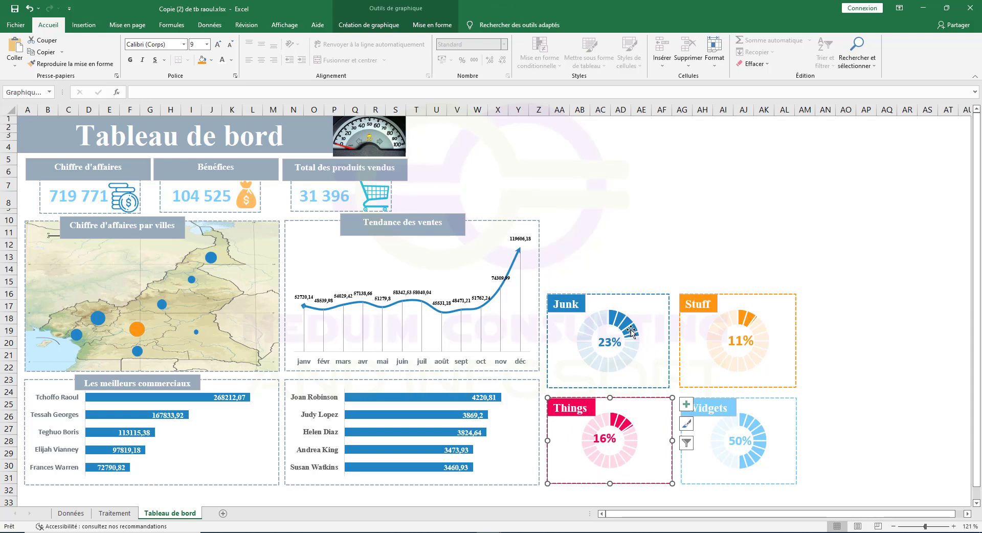
click(613, 302)
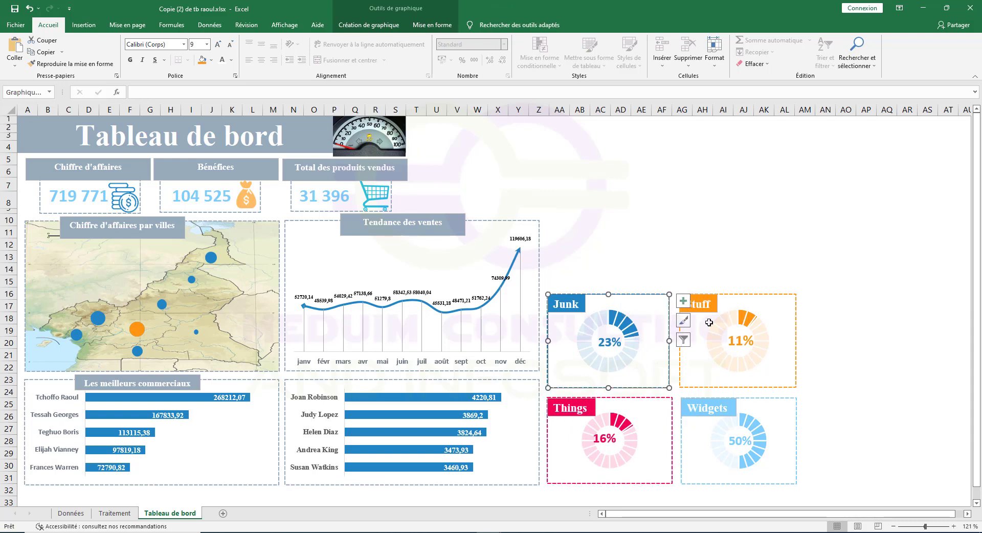
ctrl+click(747, 382)
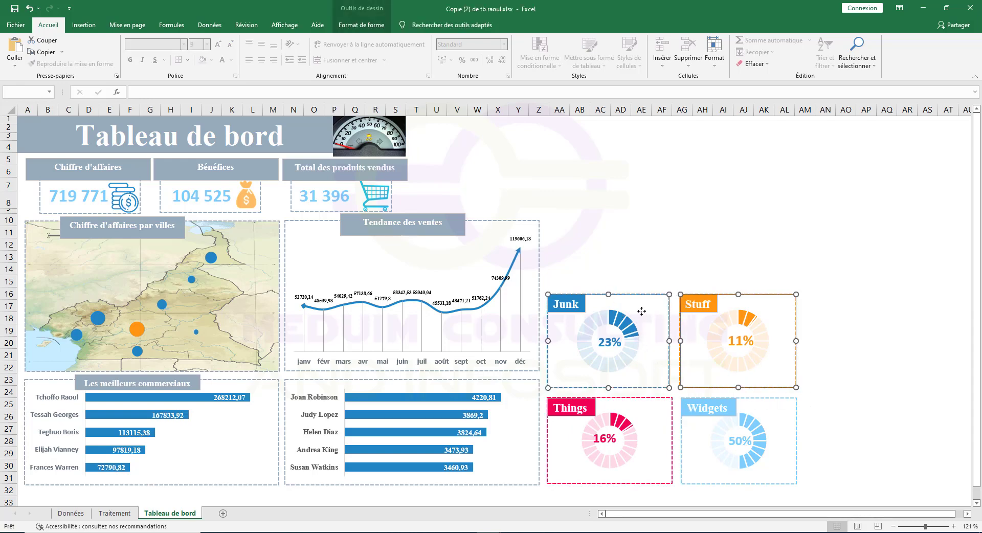
drag(641, 311, 640, 277)
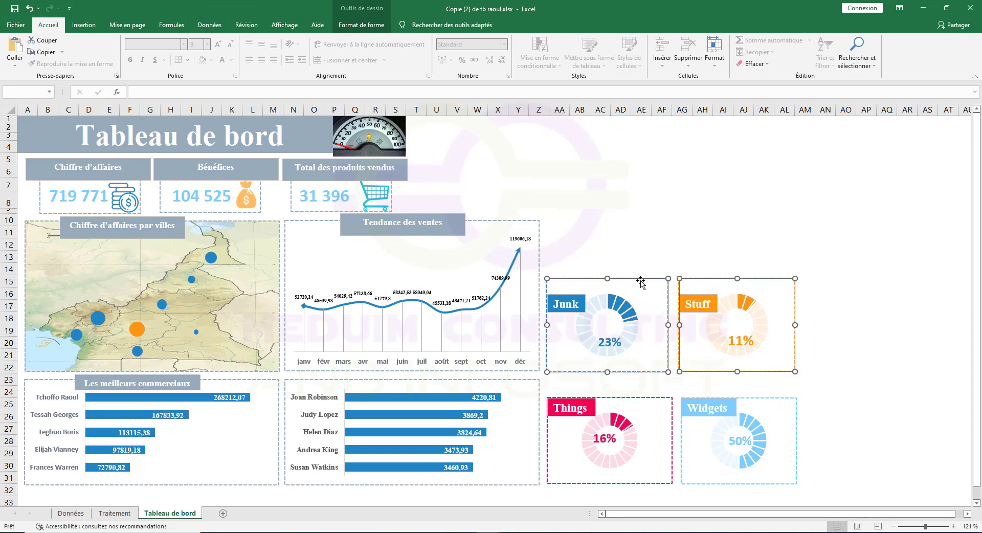
Step: Extend the Things and Widgets chart frames upward to make both doughnut charts slightly taller
click(633, 400)
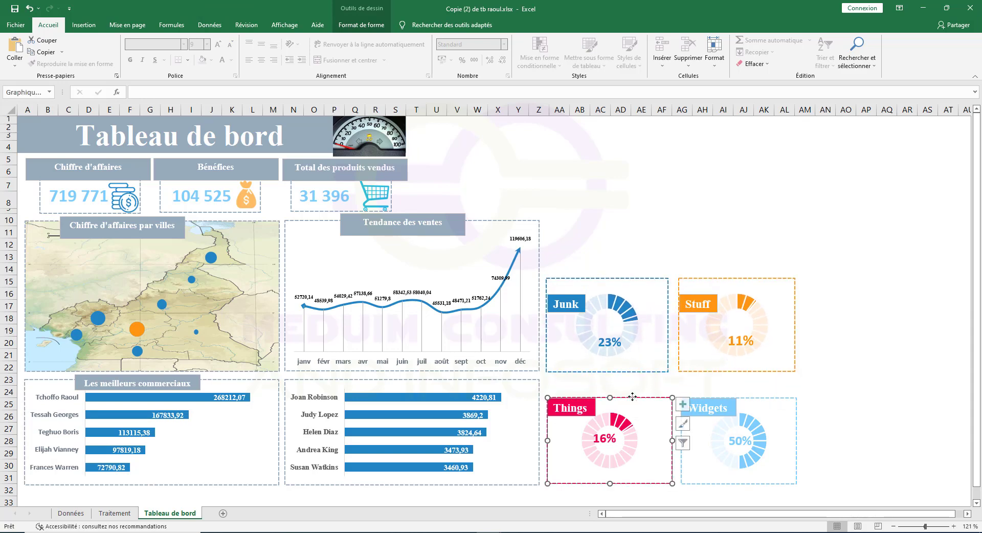
drag(610, 397, 611, 389)
click(745, 399)
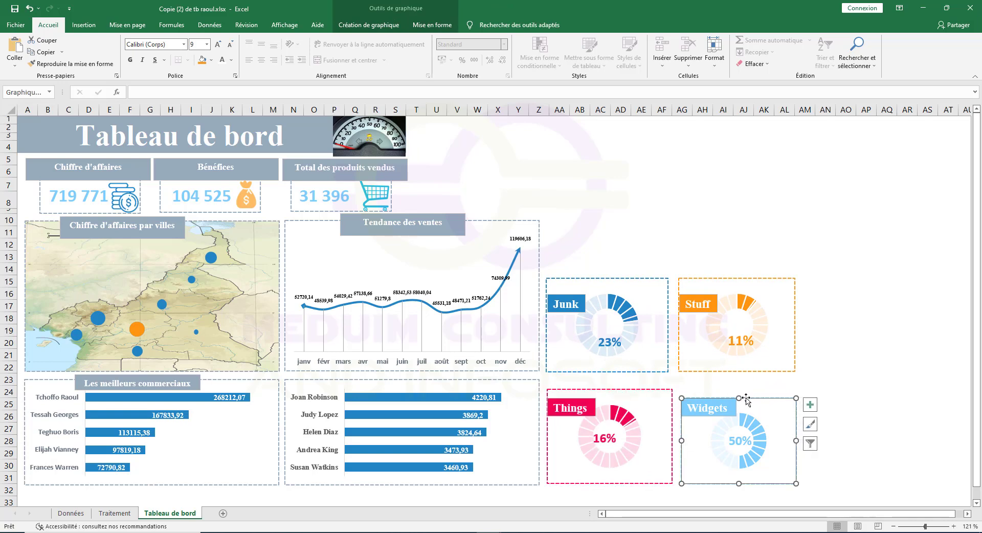
drag(739, 397, 735, 389)
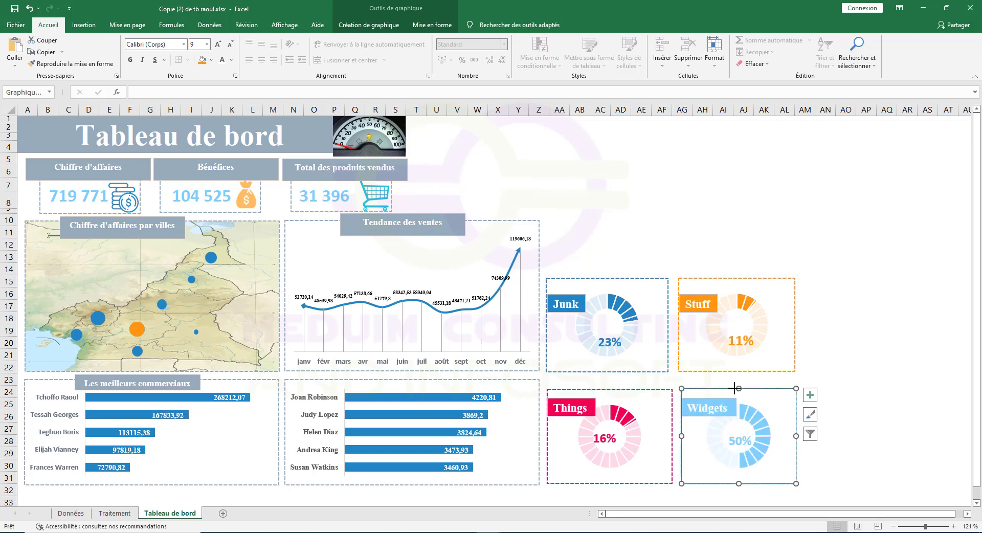
Step: Move the Things, Widgets, Junk and Stuff title boxes up into the upper-left corners of their charts
click(571, 407)
drag(580, 397, 579, 388)
click(721, 400)
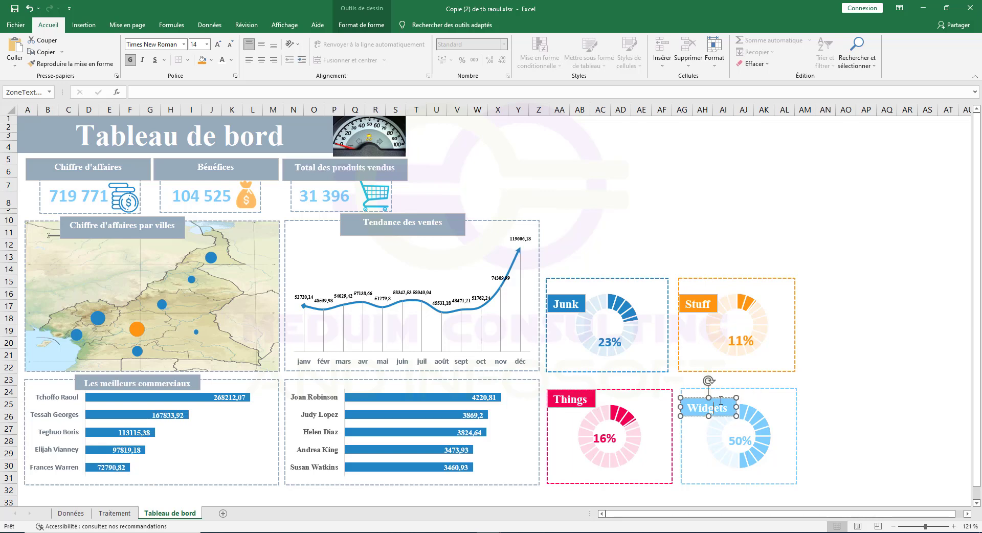
drag(721, 401, 721, 390)
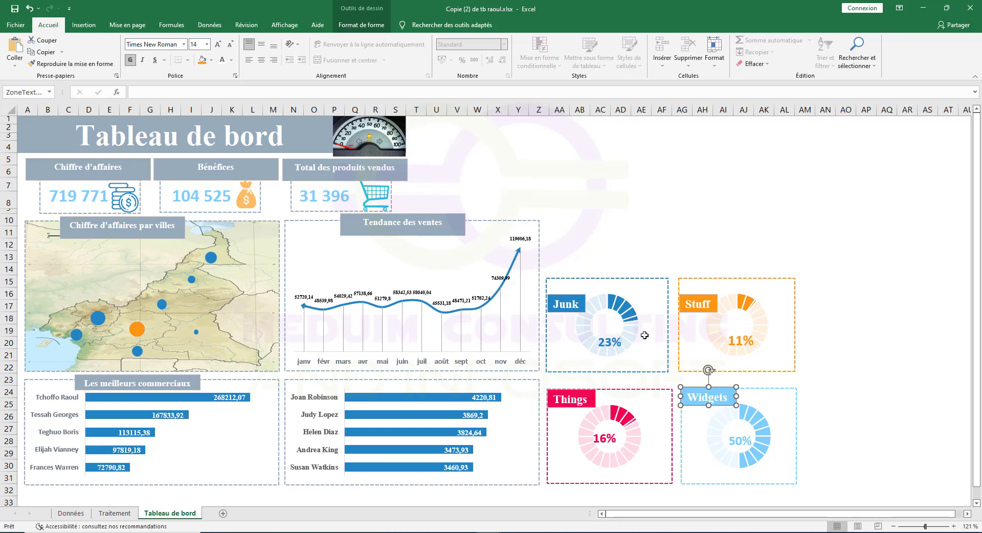
click(583, 298)
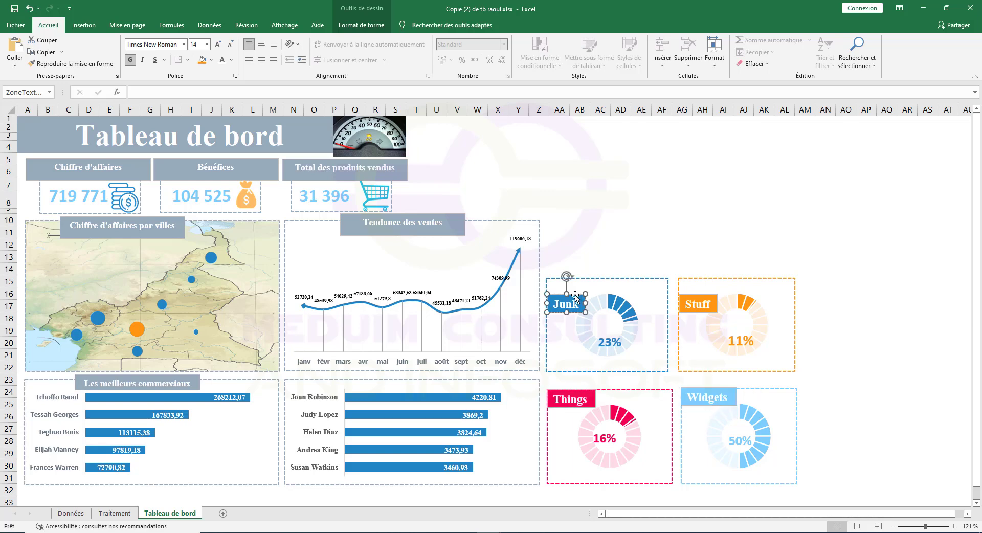
drag(576, 297, 572, 280)
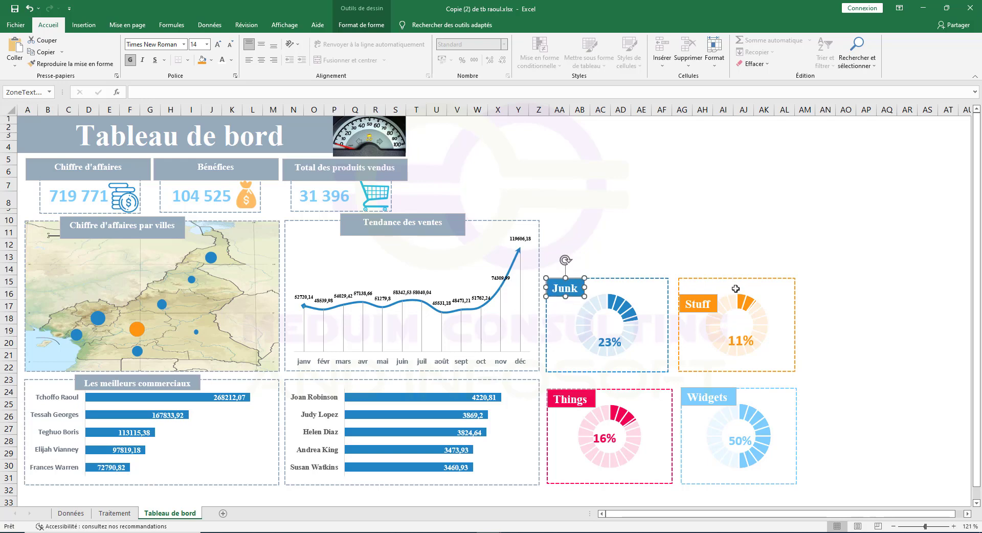
click(707, 301)
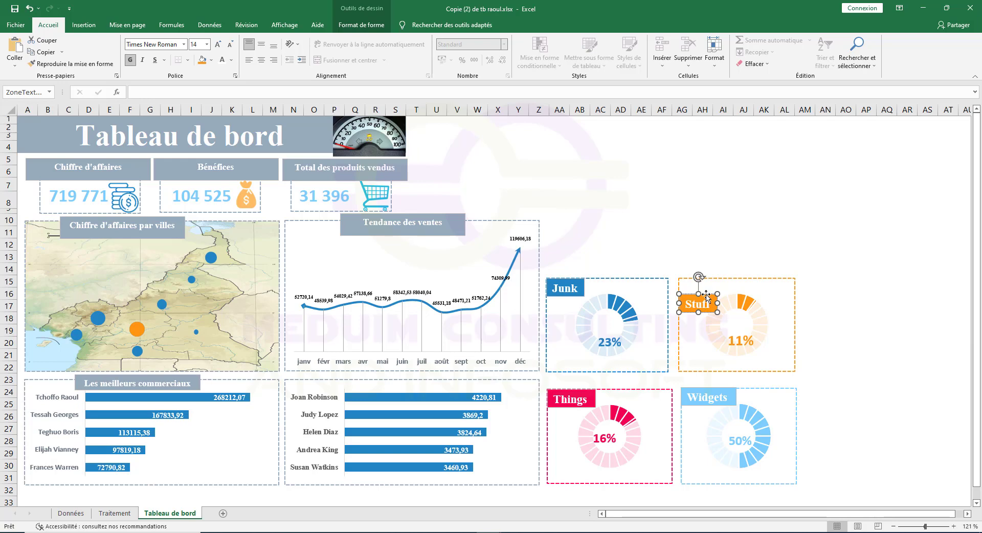
drag(707, 298, 706, 278)
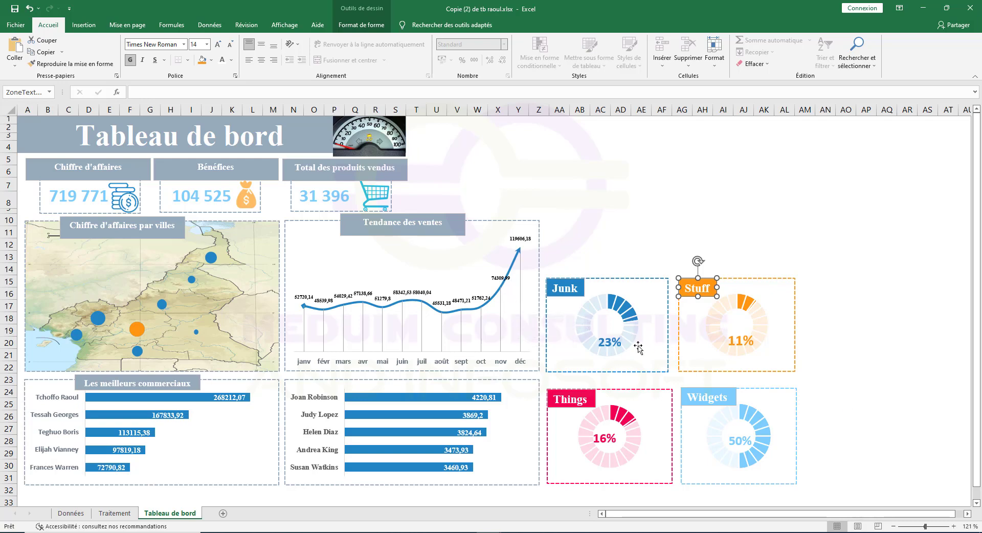
Step: Re-centre the percentage labels inside the Things, Widgets, Stuff and Junk doughnuts
click(611, 435)
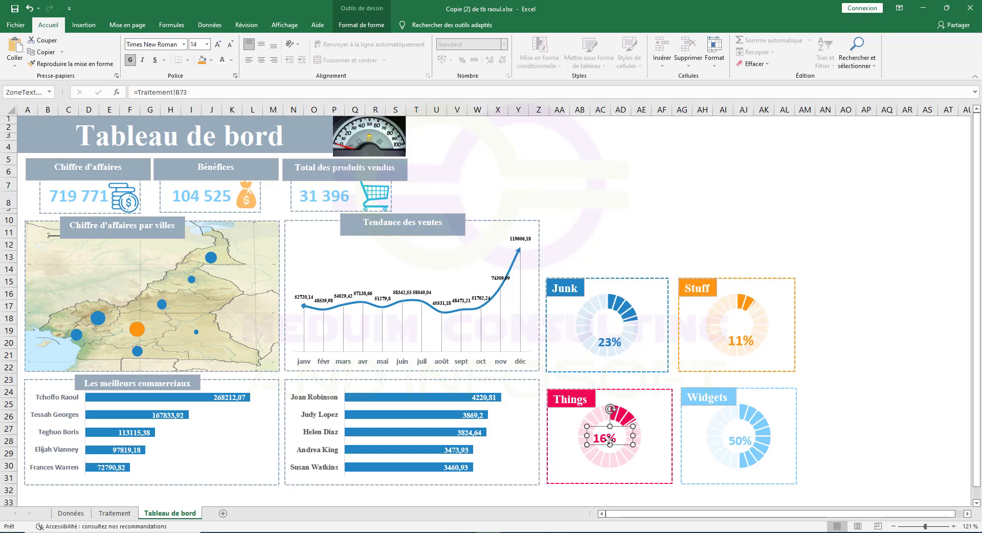
click(740, 439)
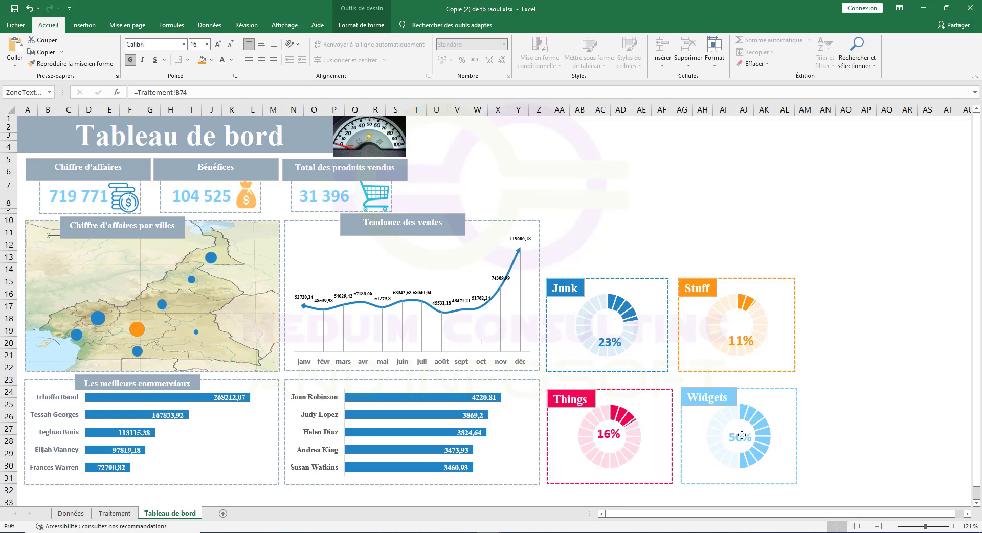
drag(739, 349, 735, 325)
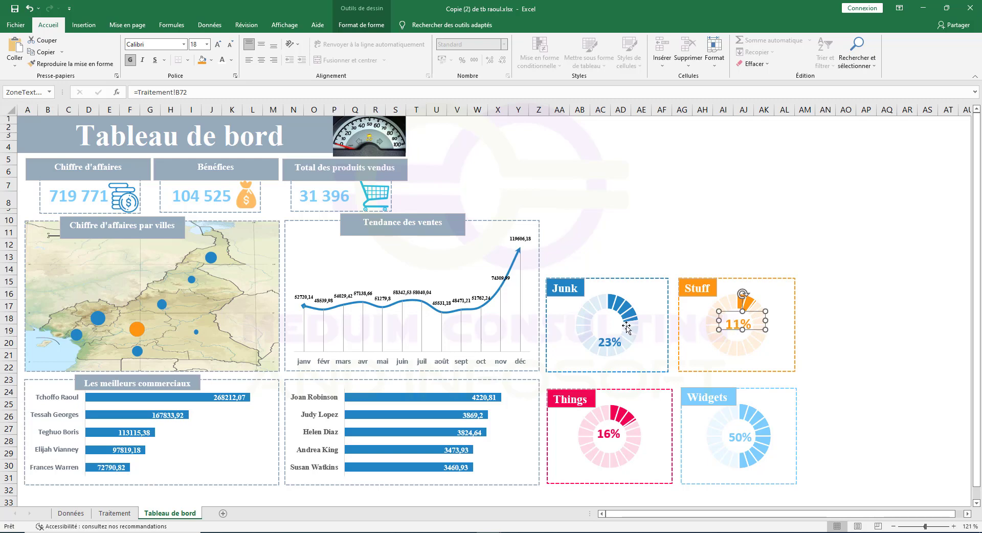
drag(611, 342, 609, 323)
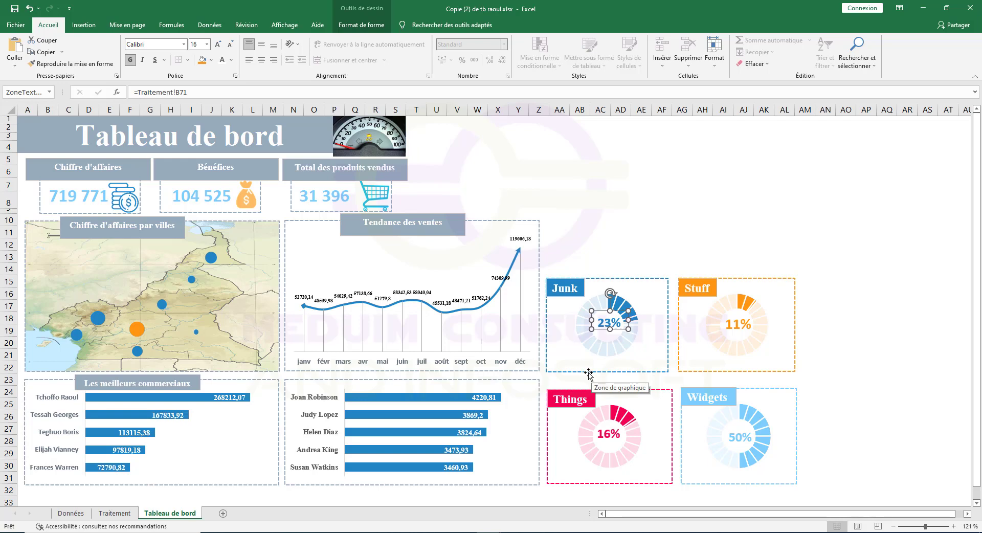
Step: Copy the Tendance des ventes title box above the customer bar chart and change its text to Les 5 meilleurs clients
click(404, 215)
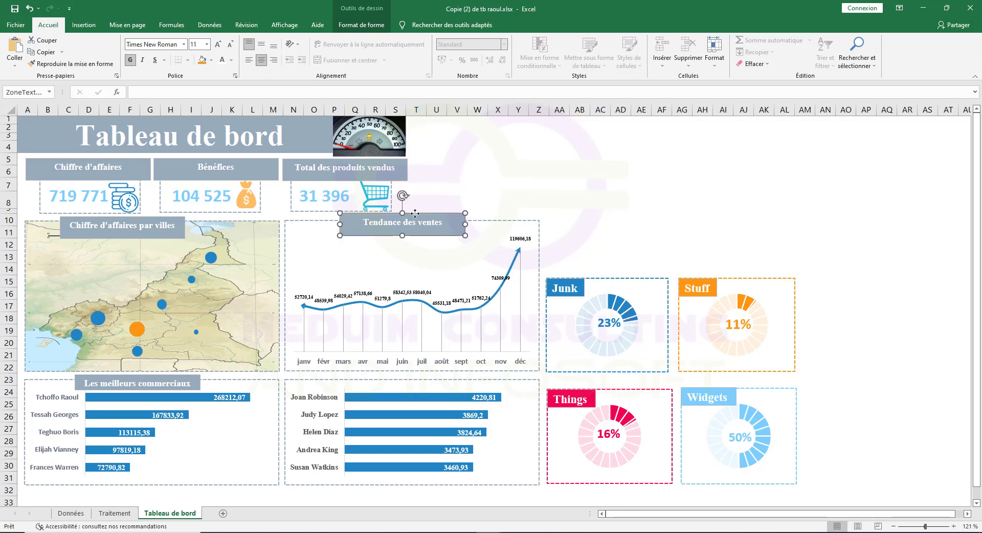
drag(417, 222, 365, 381)
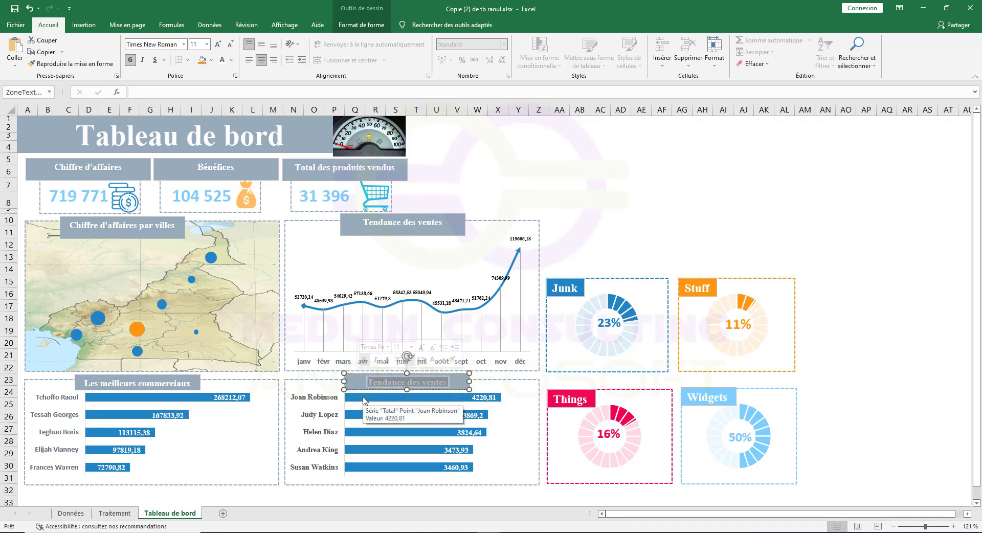
text(Les)
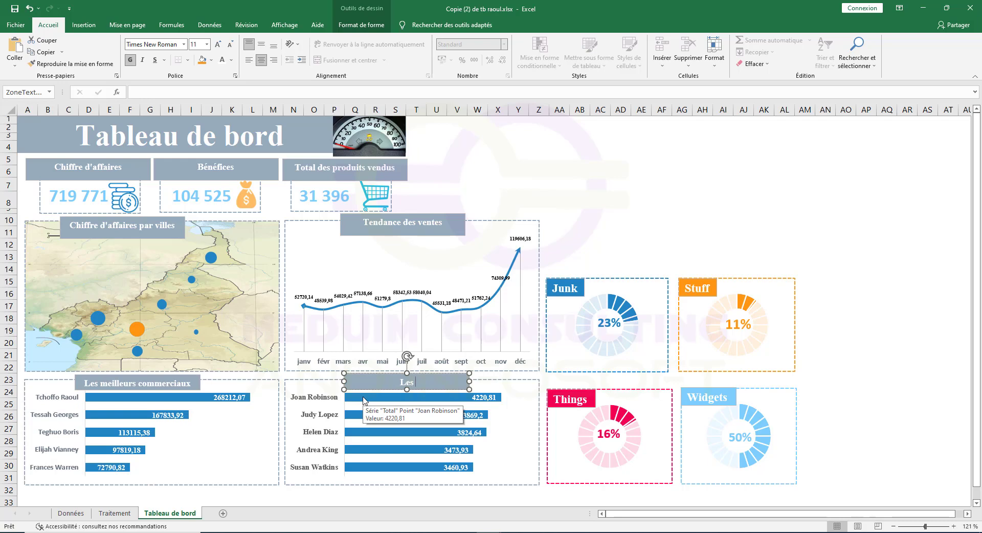
text( 5 meilleurs clients)
click(472, 187)
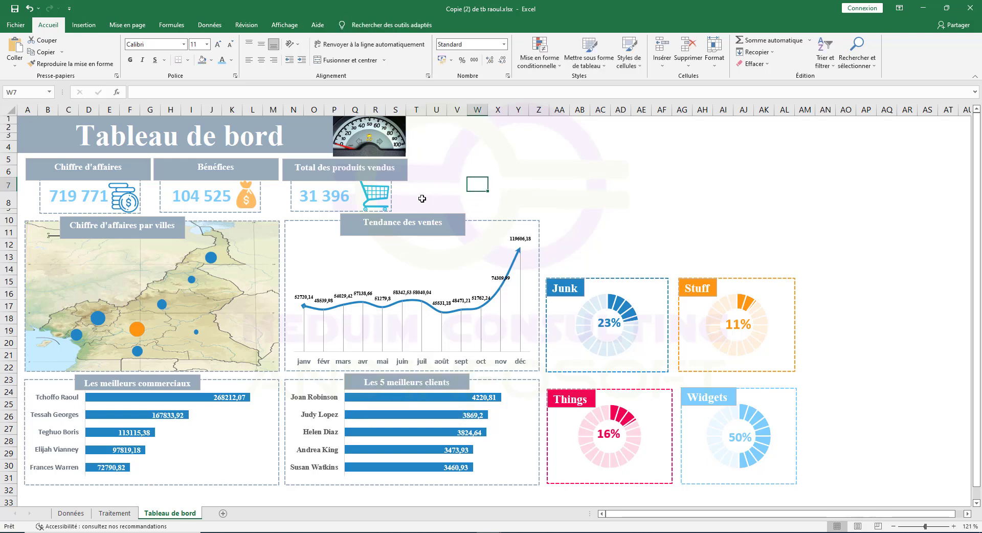
Step: Shrink the shopping cart icon so that it fits inside the Total des produits vendus card
click(385, 190)
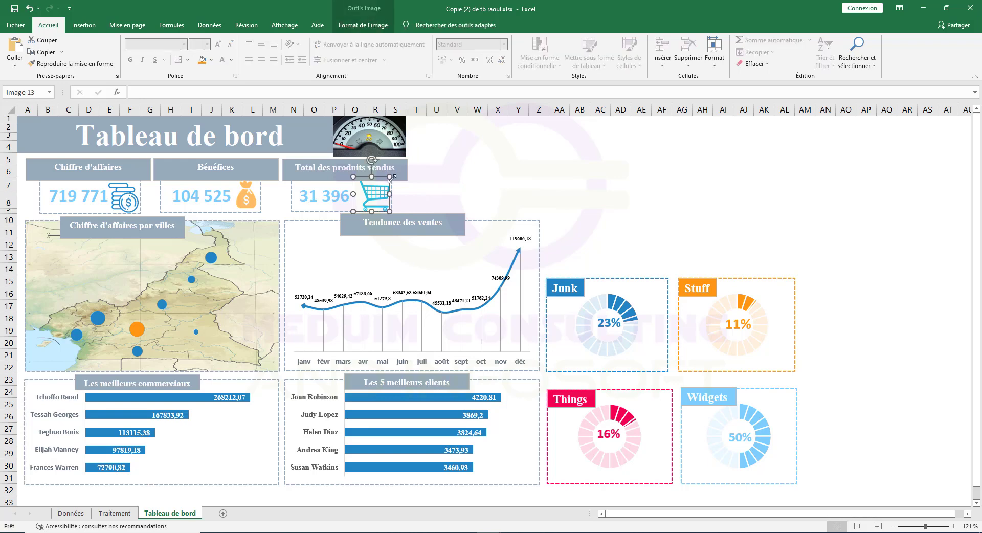
drag(389, 177, 380, 196)
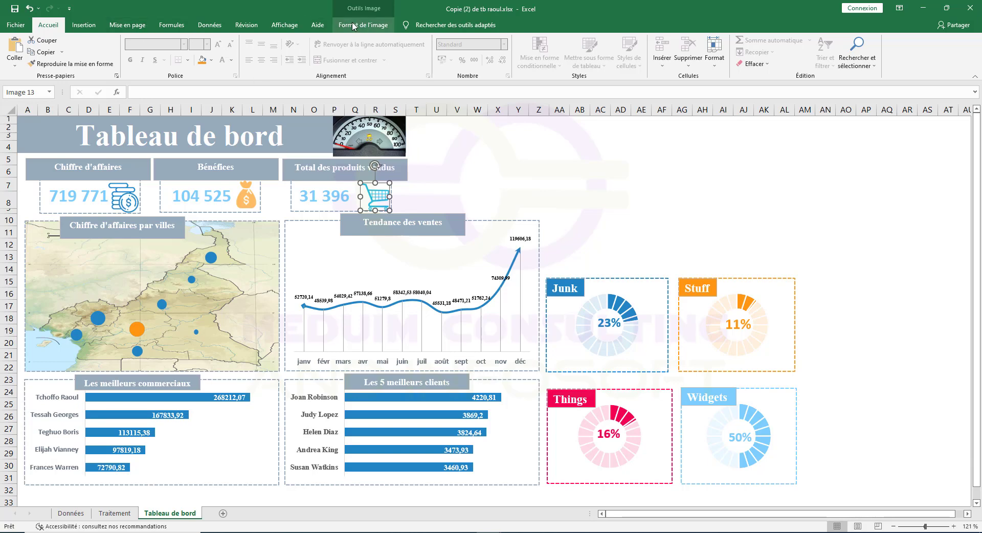
Step: On the Traitement sheet, insert a Date de commande timeline for the top-customers pivot table and place it beside the customer bar chart
click(71, 513)
click(115, 513)
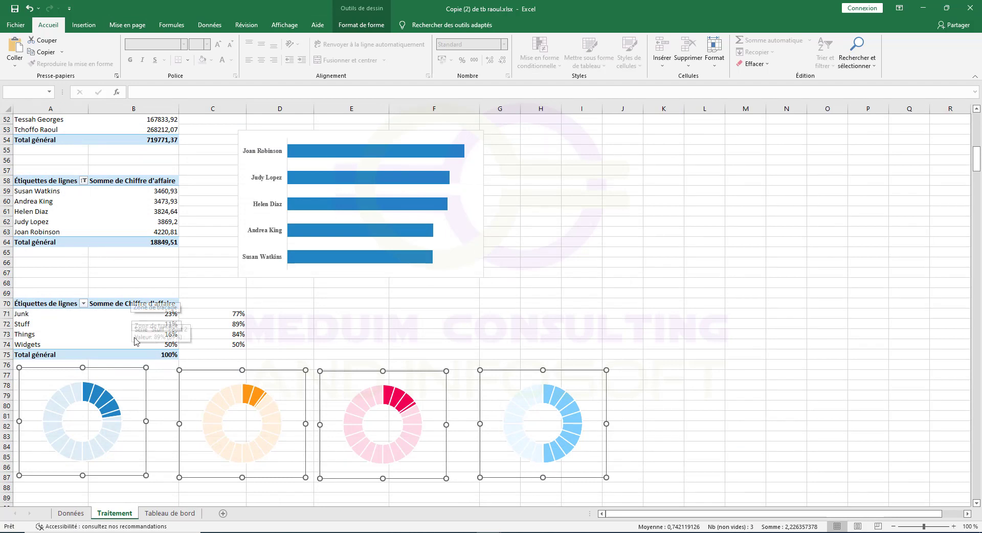
click(154, 201)
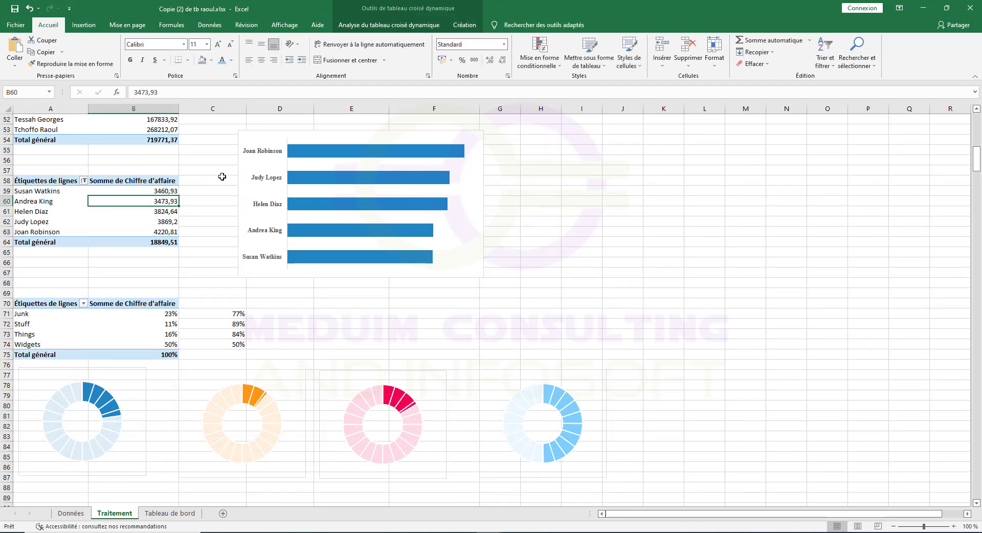
click(366, 27)
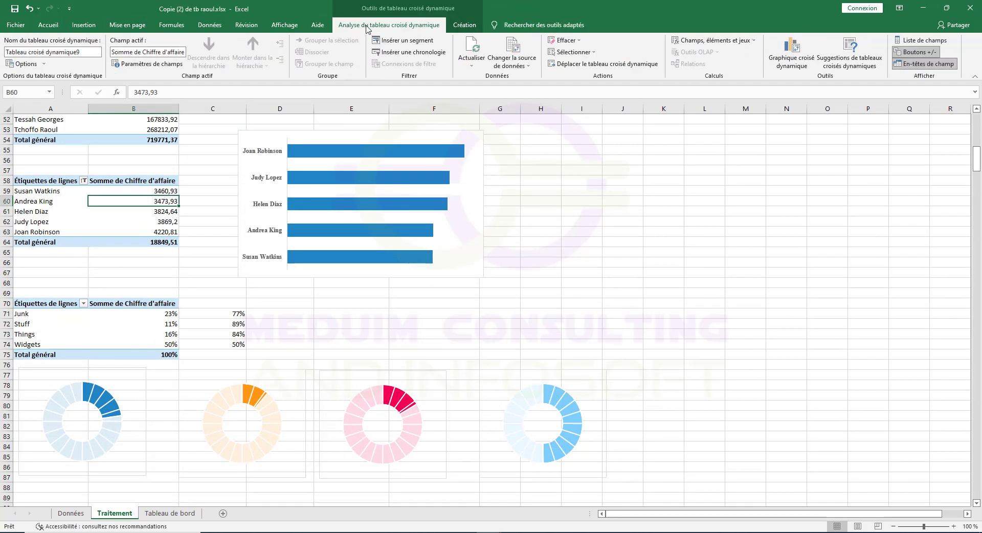
click(407, 56)
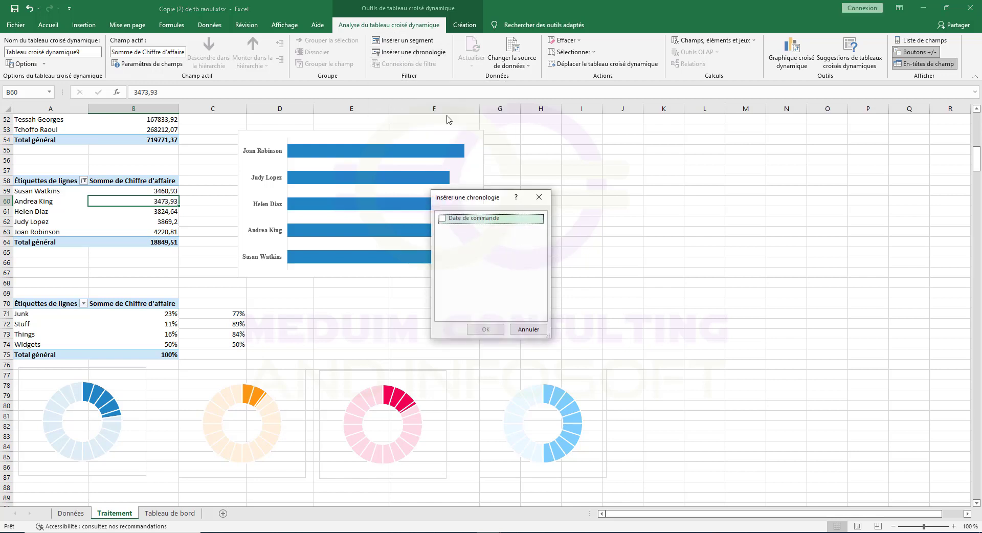
click(443, 218)
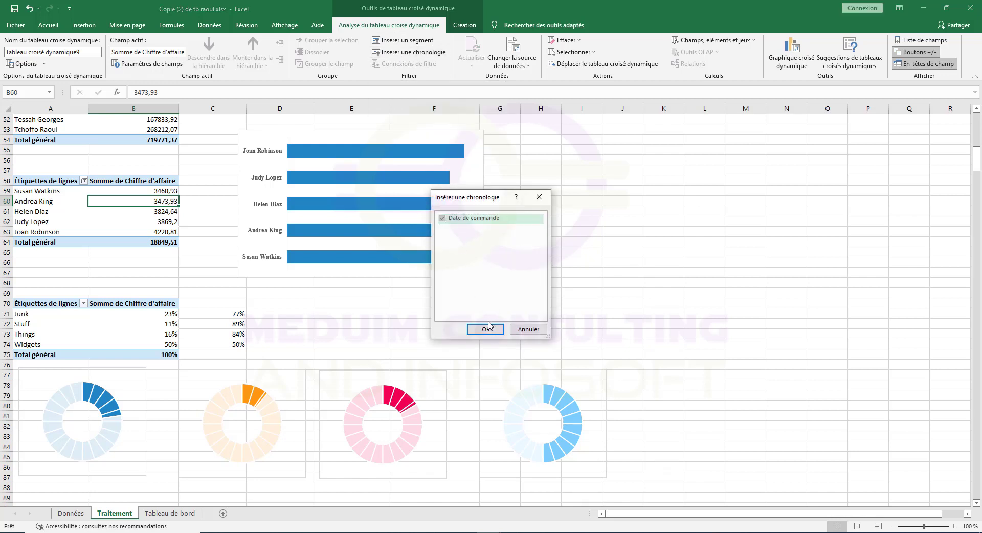
click(486, 329)
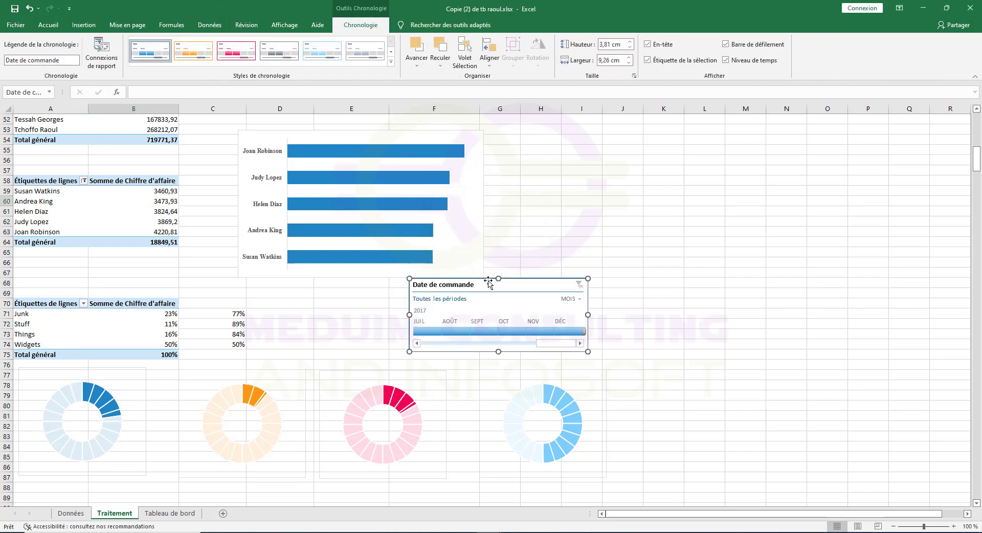
drag(489, 282, 565, 193)
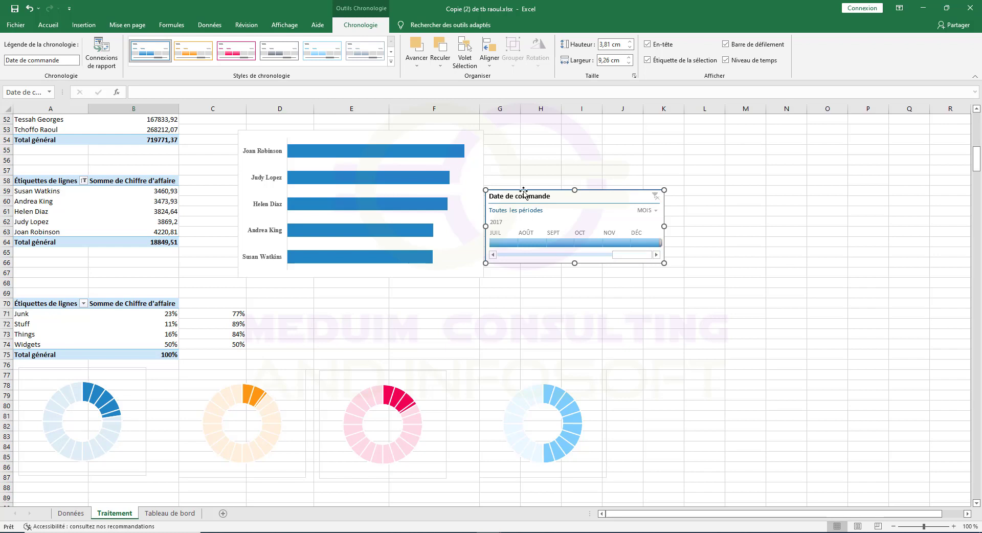
Step: Hide the timeline's header and selection label, and enlarge it to about 5.4 cm high to scroll its months back to January 2016
click(664, 46)
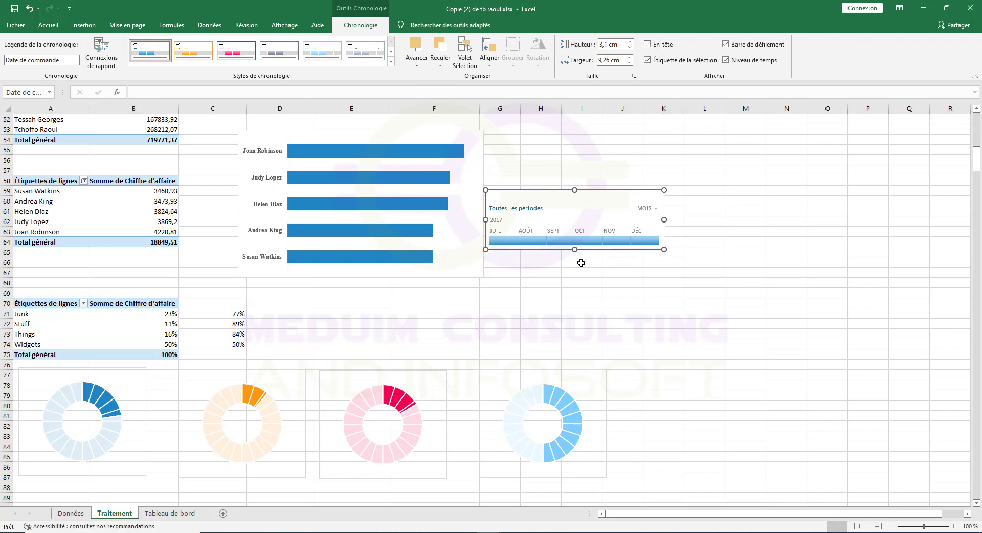
click(674, 64)
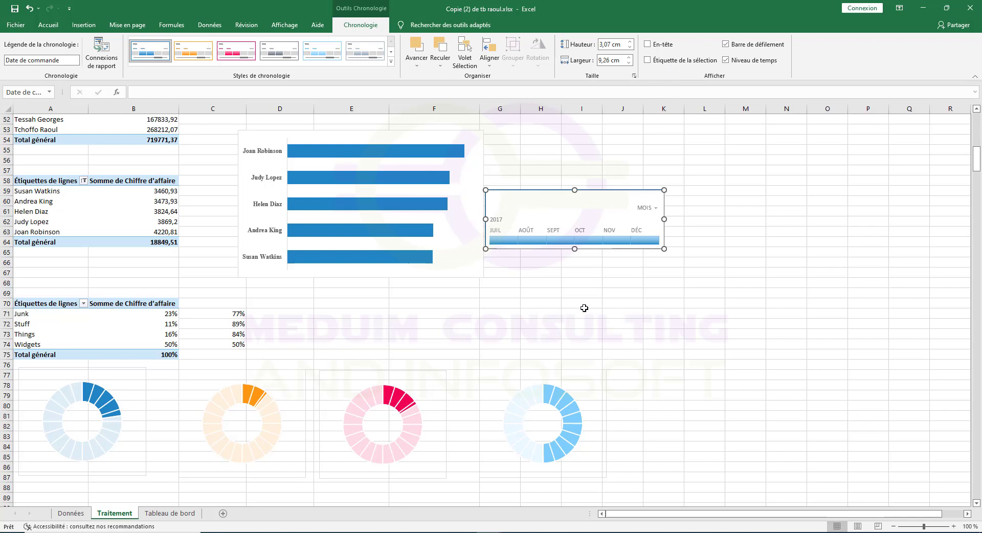
drag(575, 249, 576, 294)
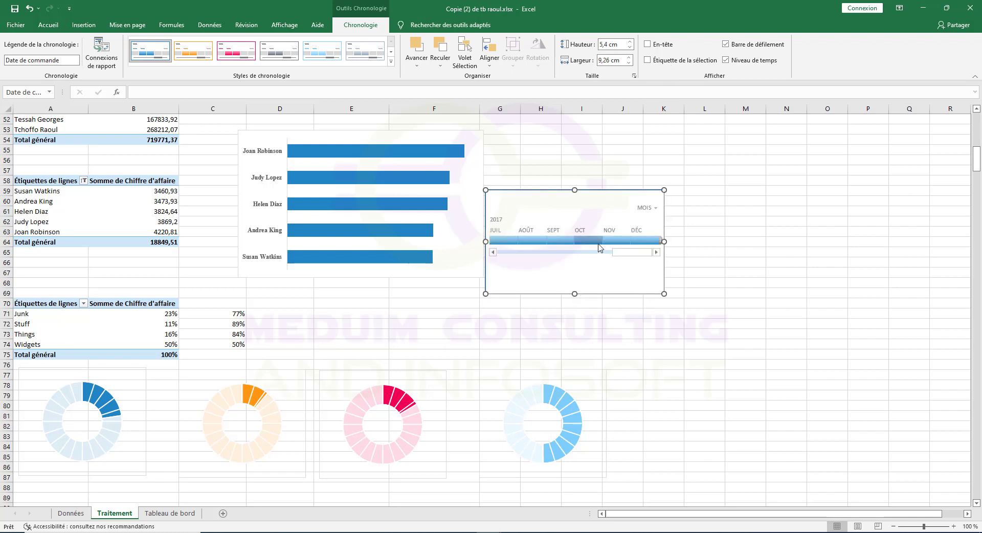
drag(642, 253, 474, 255)
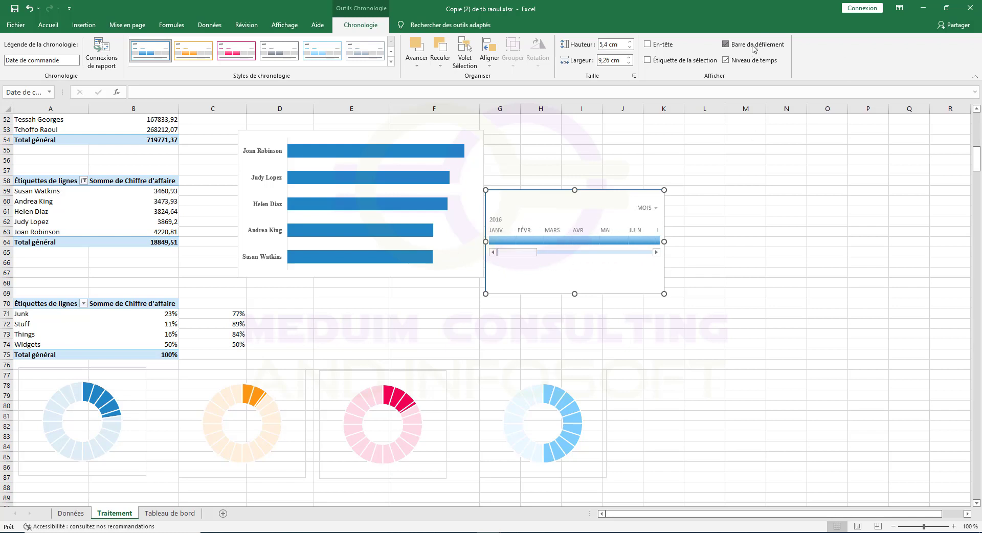
click(726, 44)
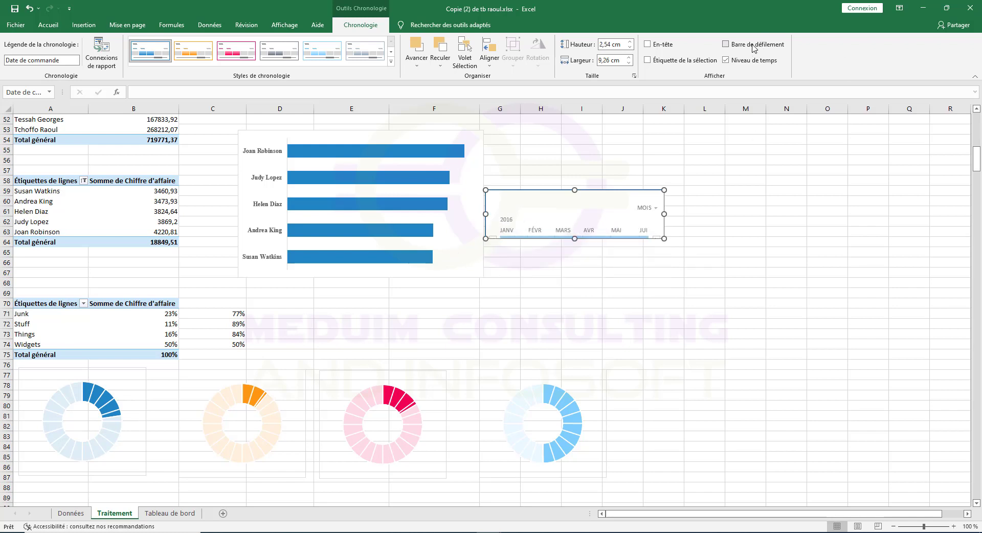
click(577, 256)
click(581, 241)
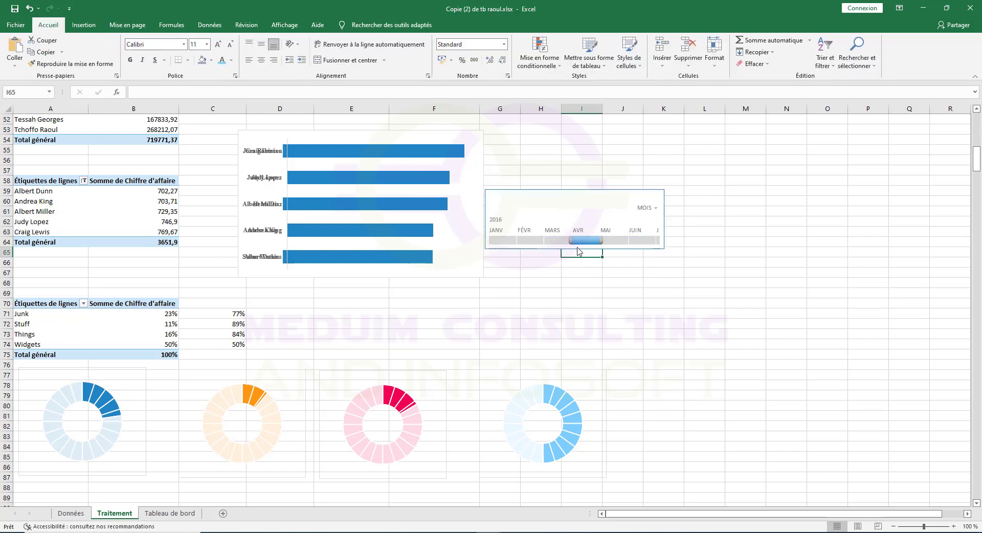
drag(576, 248, 576, 257)
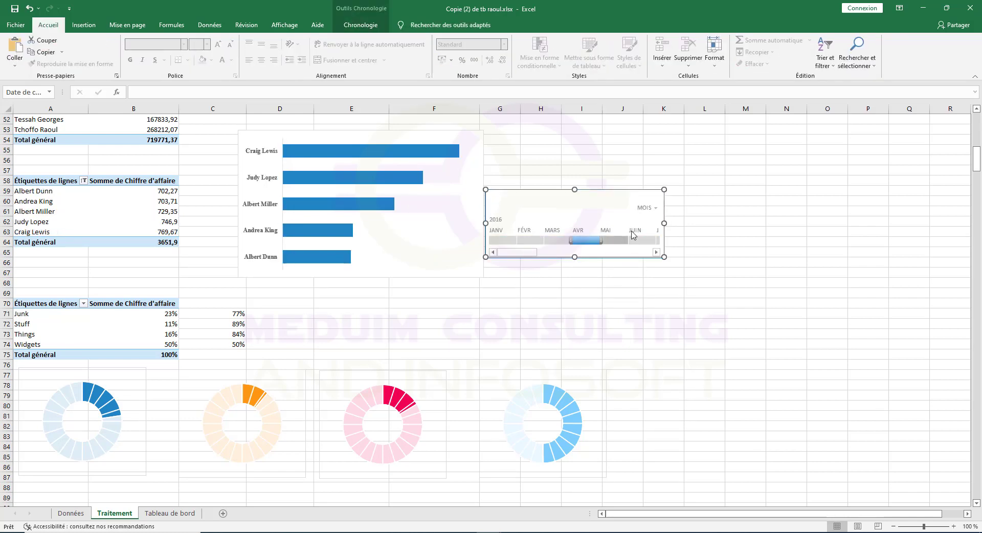
click(656, 208)
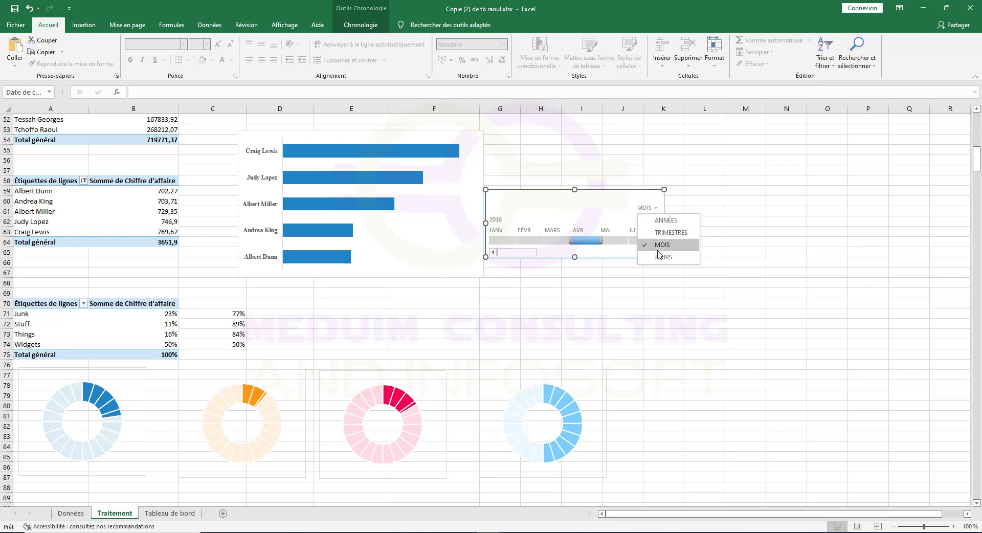
click(31, 11)
click(31, 12)
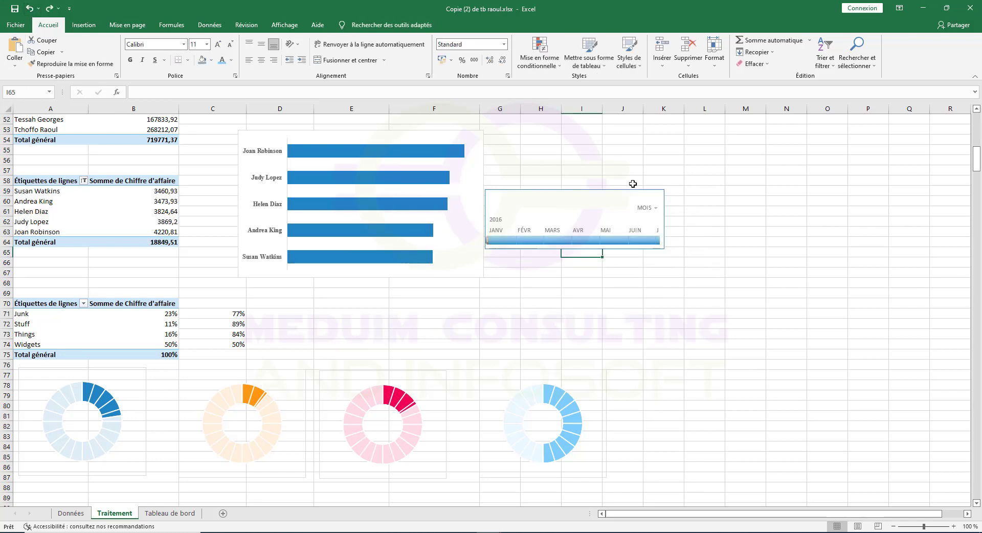
Step: Extend the timeline's lower edge just enough to fit its scroll bar below the months
click(592, 250)
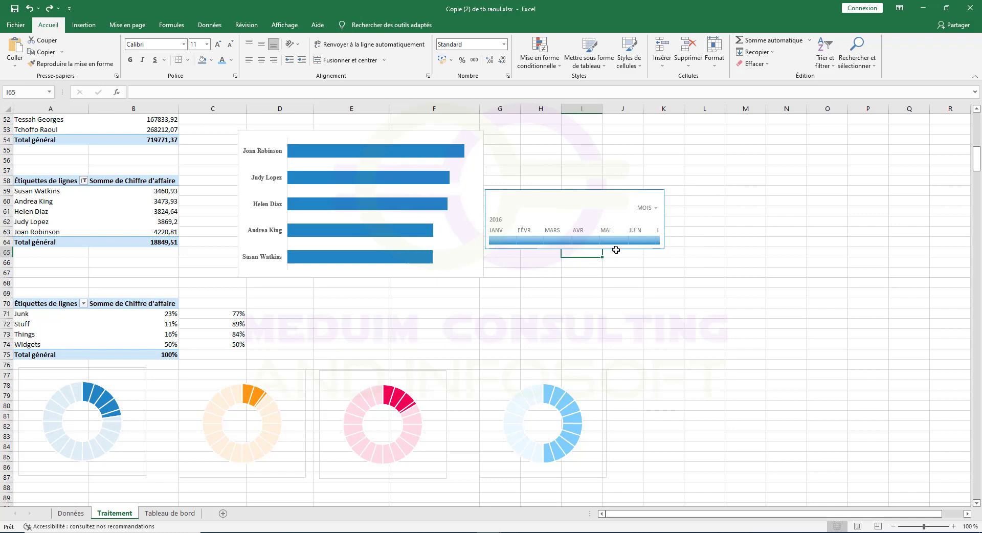
click(593, 198)
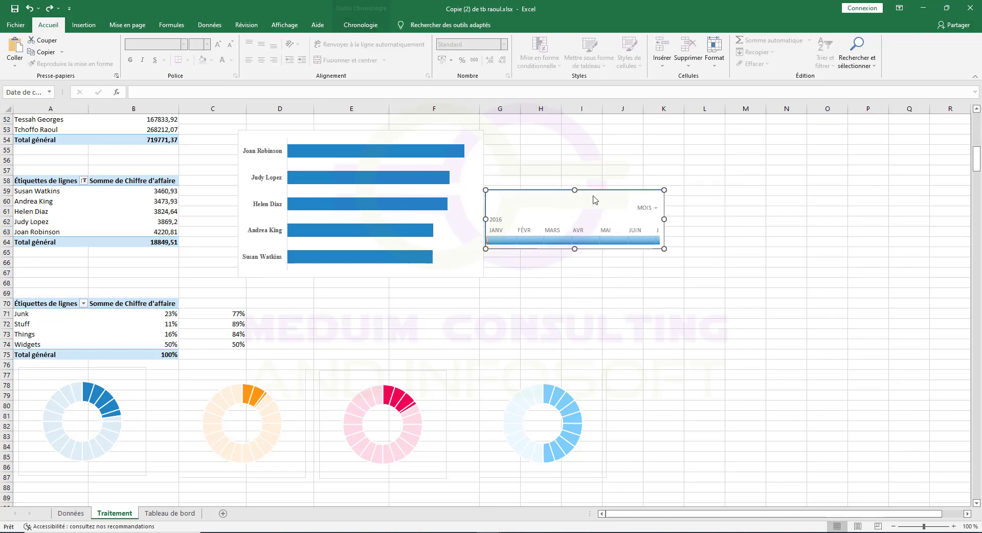
drag(574, 249, 575, 272)
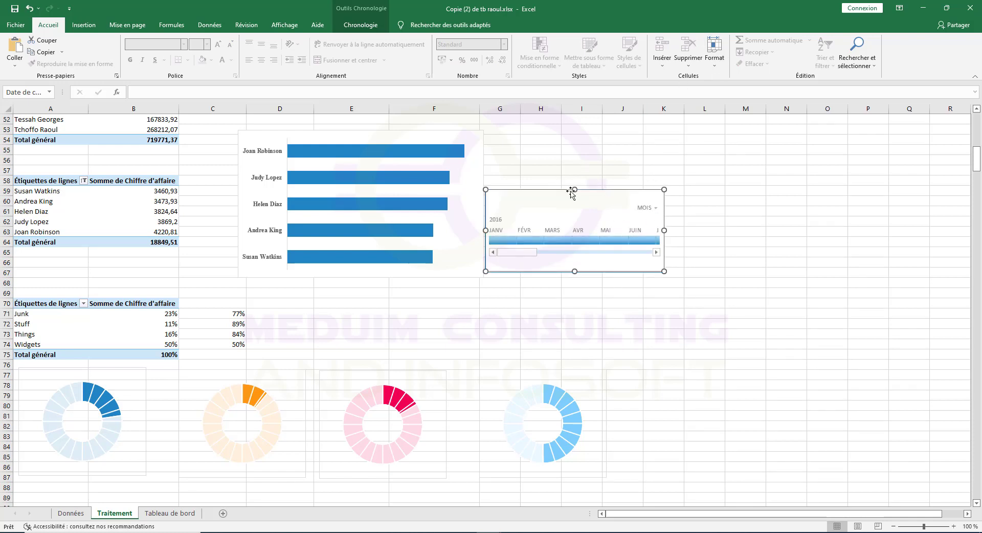
drag(574, 271, 575, 261)
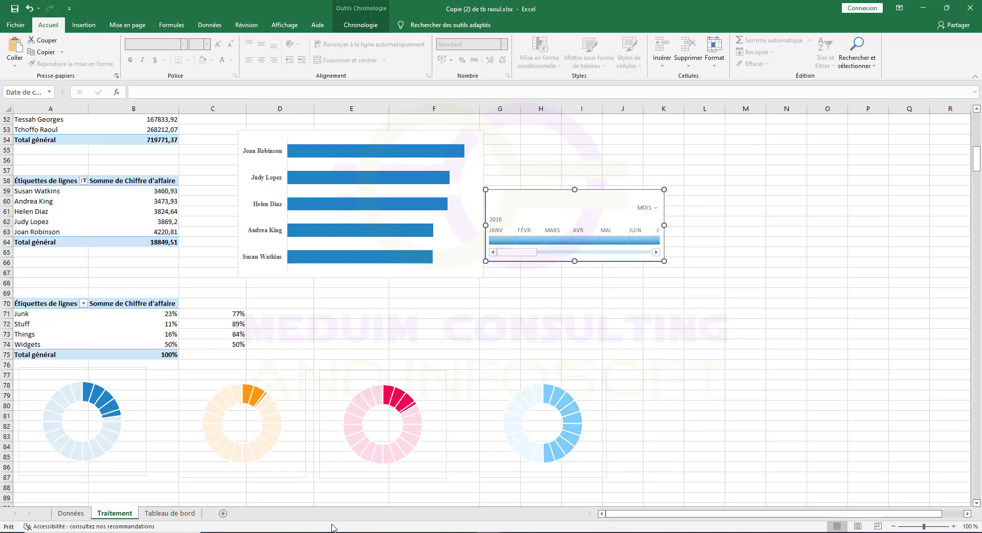
Step: Copy the timeline to the Tableau de bord sheet above the Junk and Stuff charts and widen it to about 10.63 cm
click(170, 513)
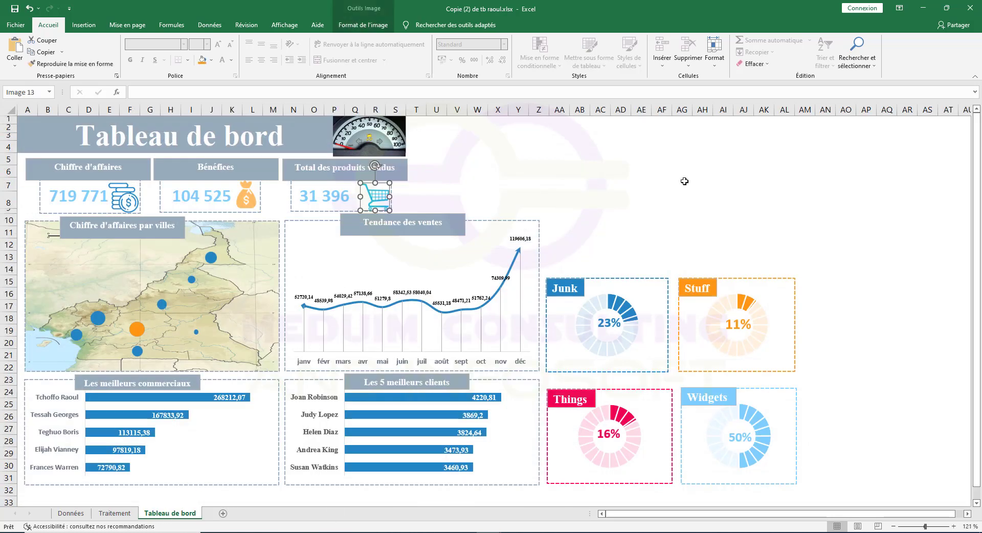
click(568, 235)
key(ctrl+v)
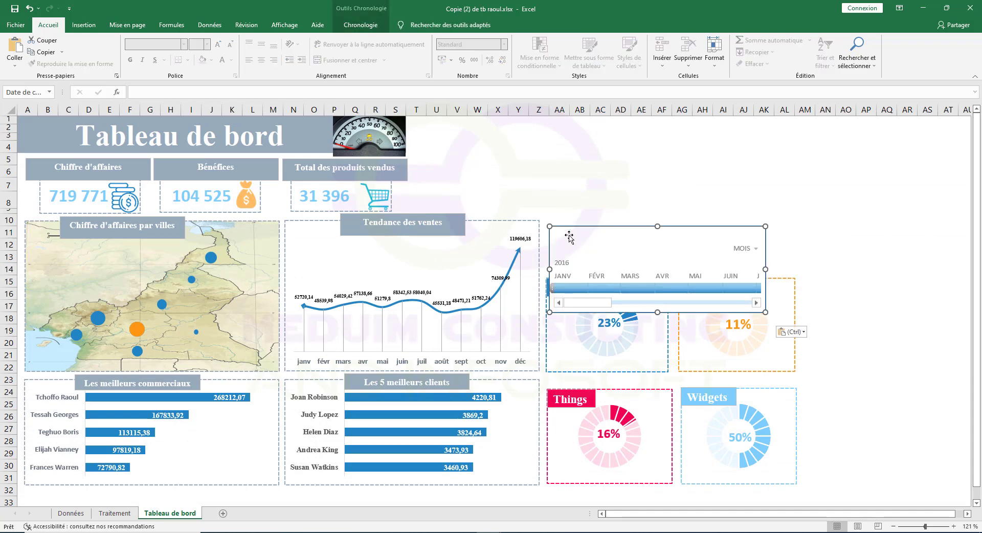
drag(647, 216, 643, 187)
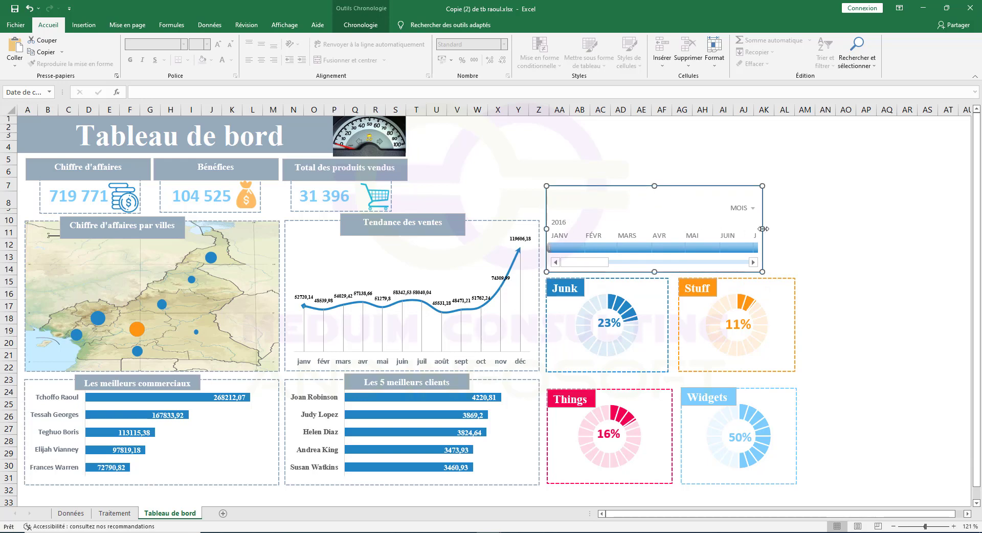
drag(763, 229, 794, 230)
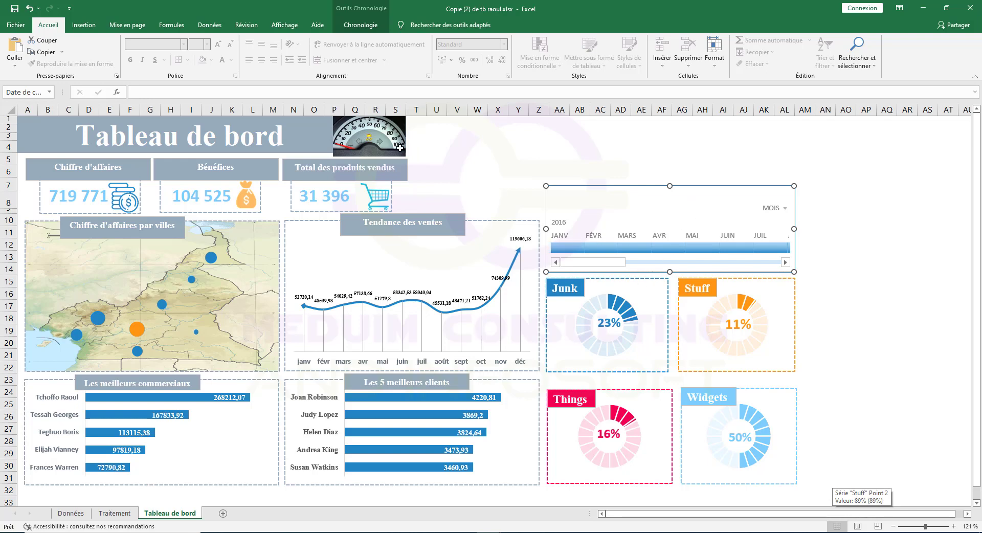
Step: Apply the orange timeline style to the dashboard's timeline
click(361, 25)
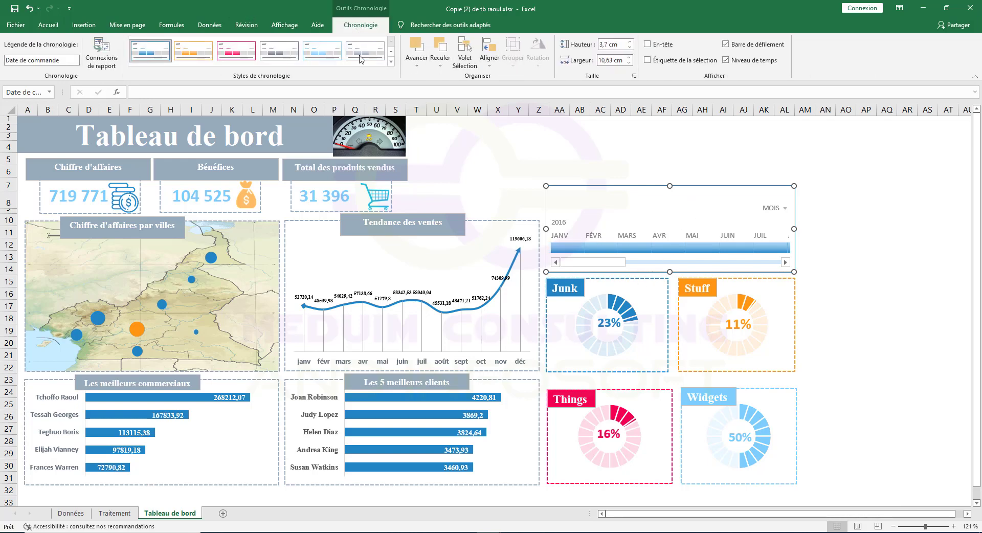
click(227, 58)
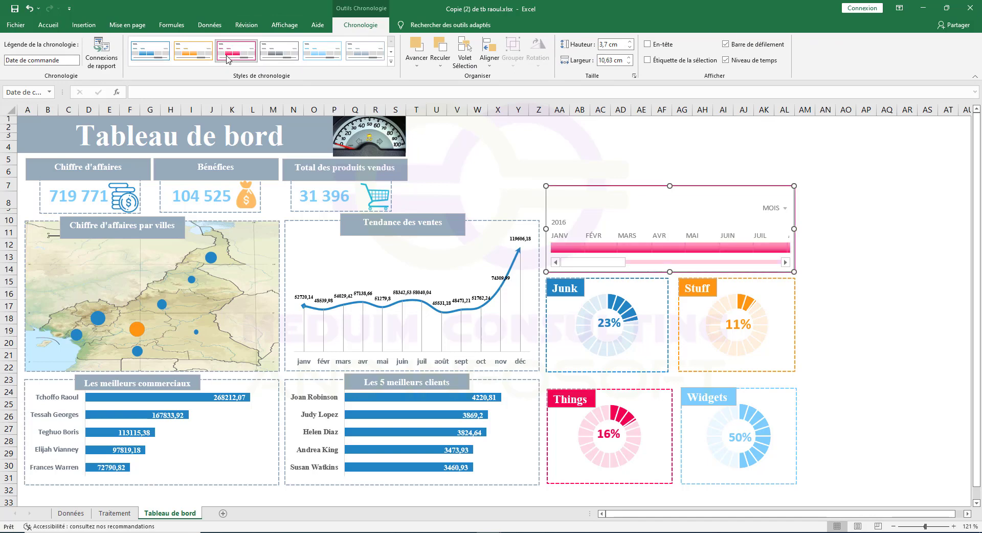
click(186, 56)
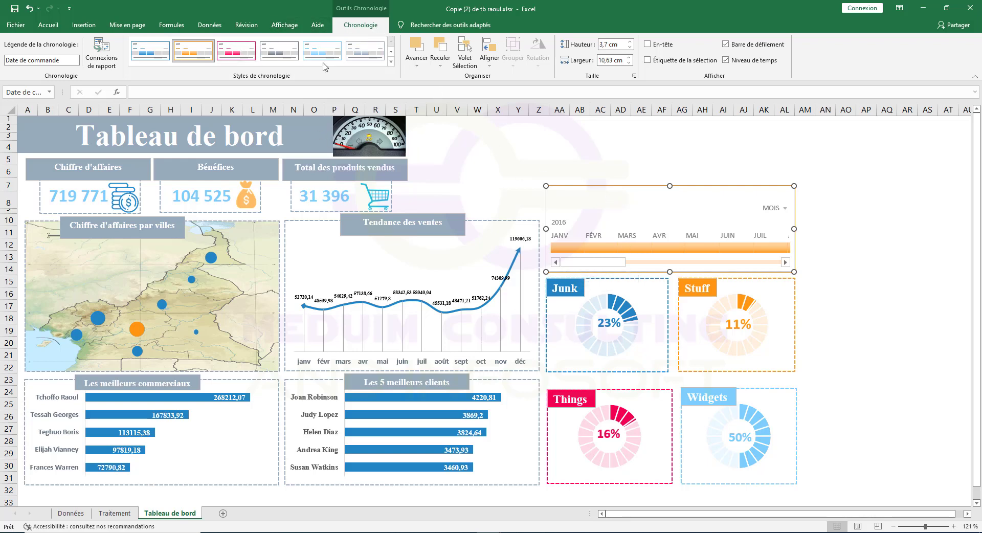
Step: Hide the timeline's scroll bar, resize it to about 3.15 cm high and move it down just above the Junk and Stuff charts
click(751, 45)
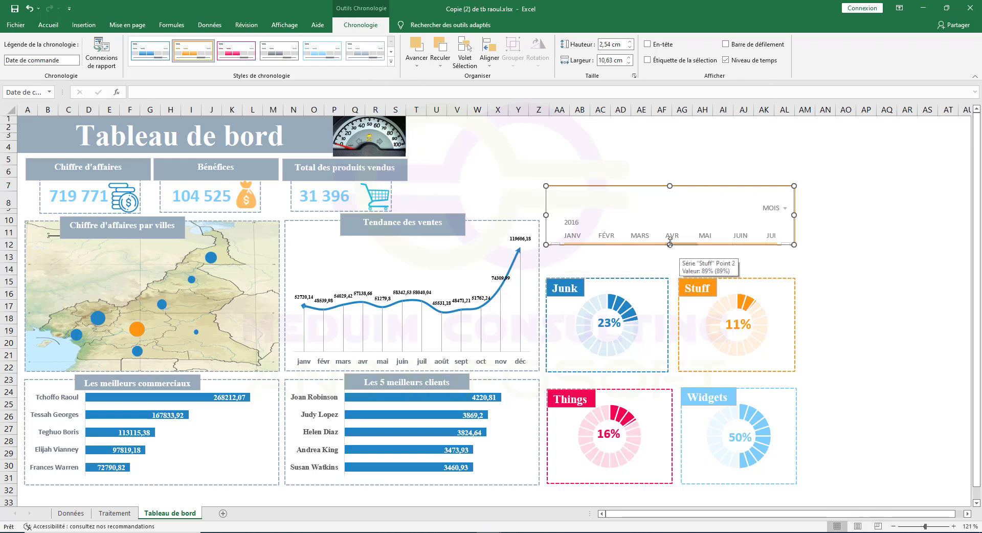
drag(670, 244, 671, 258)
drag(670, 185, 673, 196)
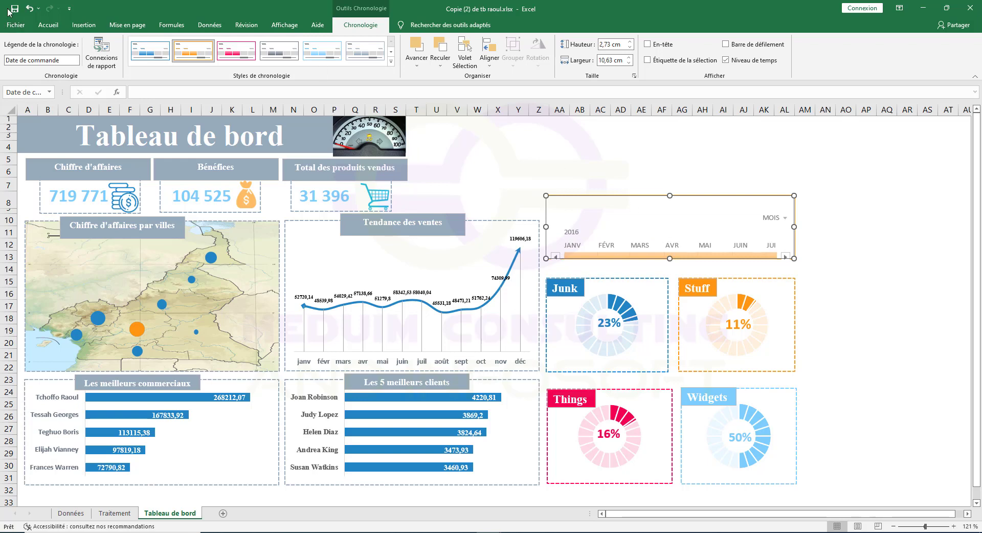
click(30, 9)
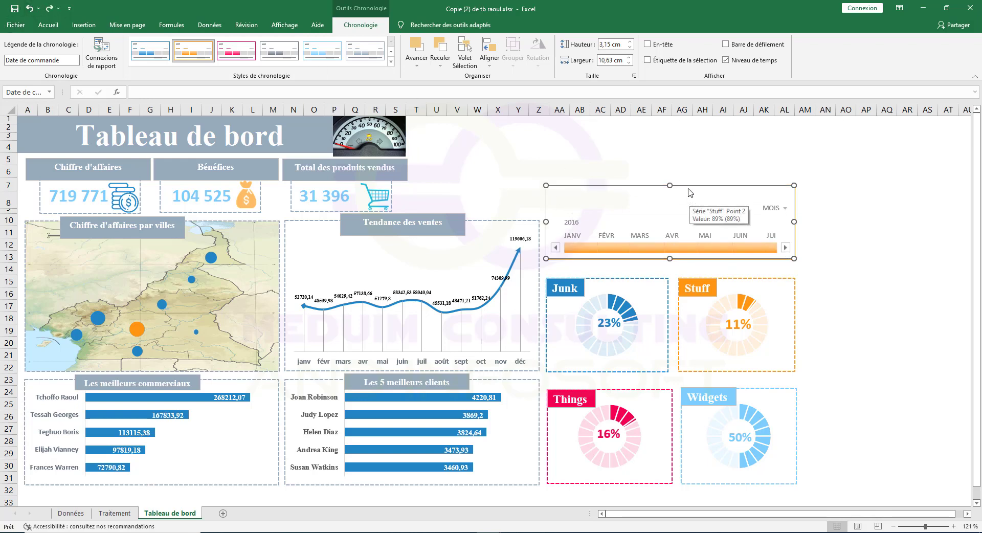
drag(688, 186, 688, 199)
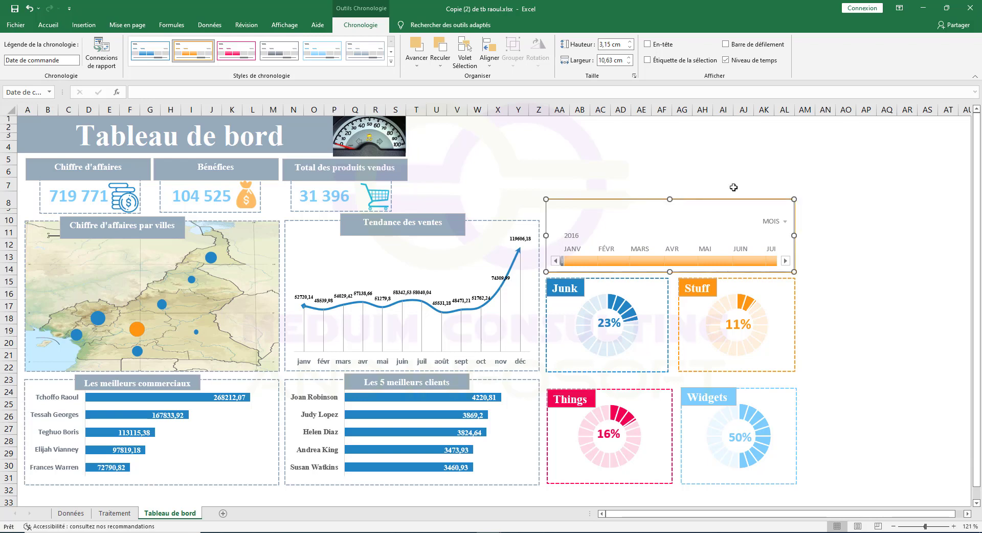
click(625, 150)
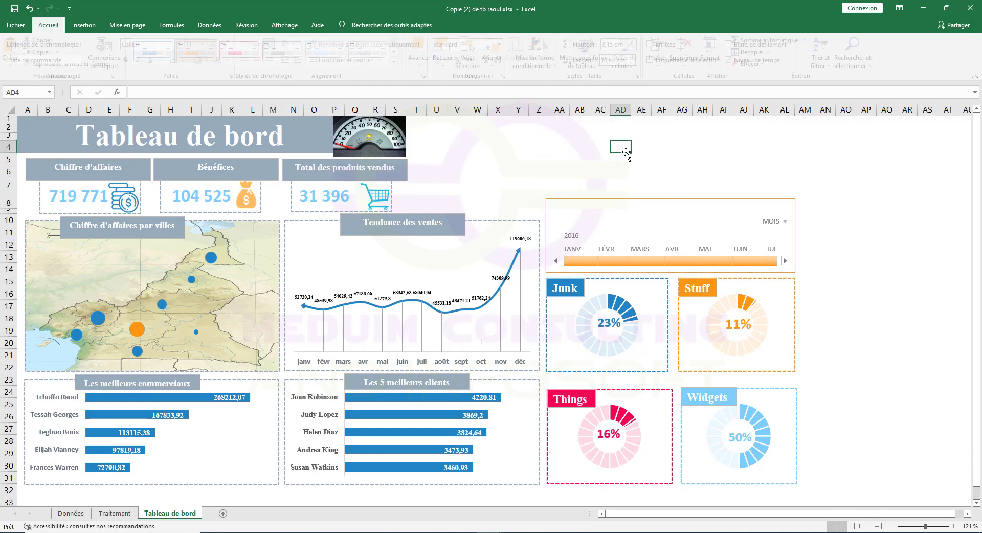
click(682, 195)
click(658, 207)
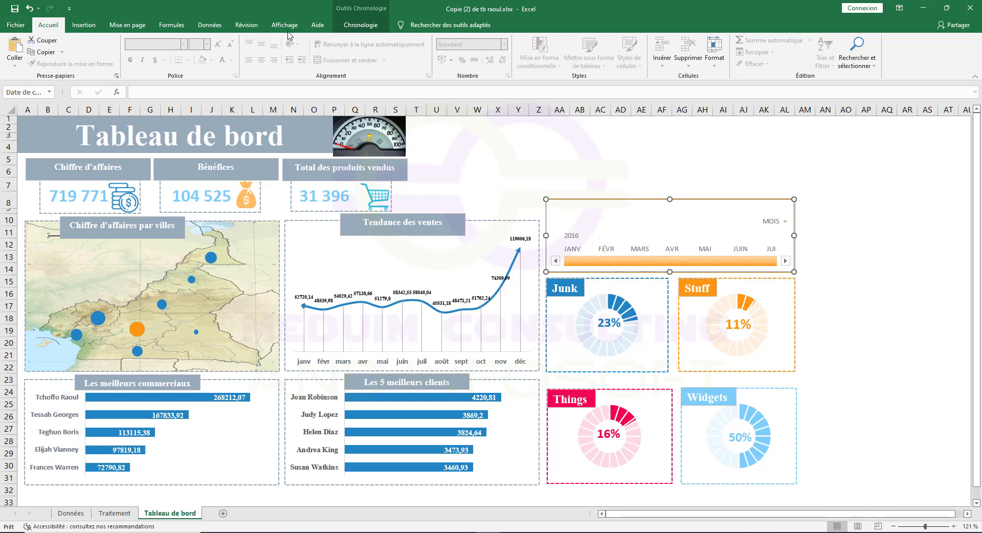
click(525, 147)
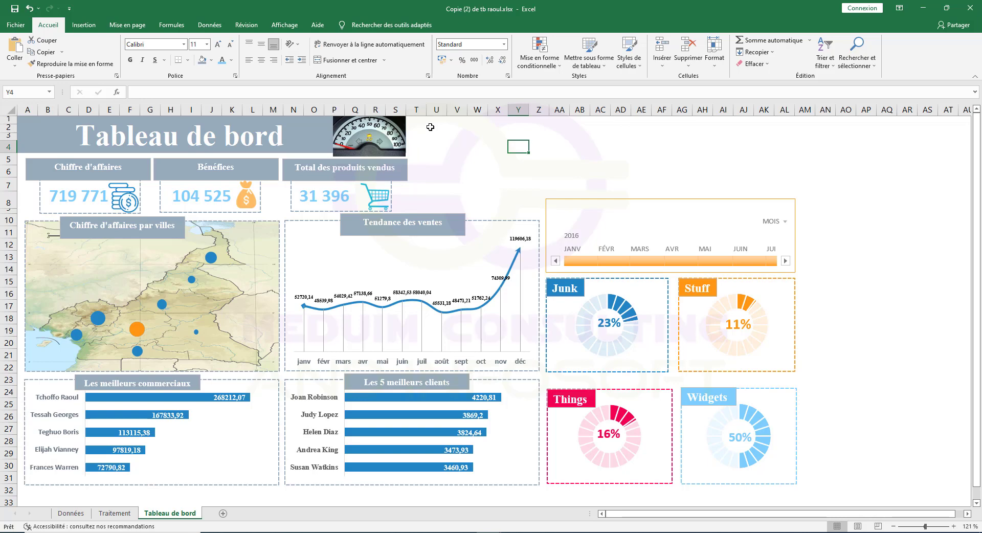
Step: Rename the product pivot table at the start of the Traitement sheet as CA BENEFICE PRODUI
click(133, 514)
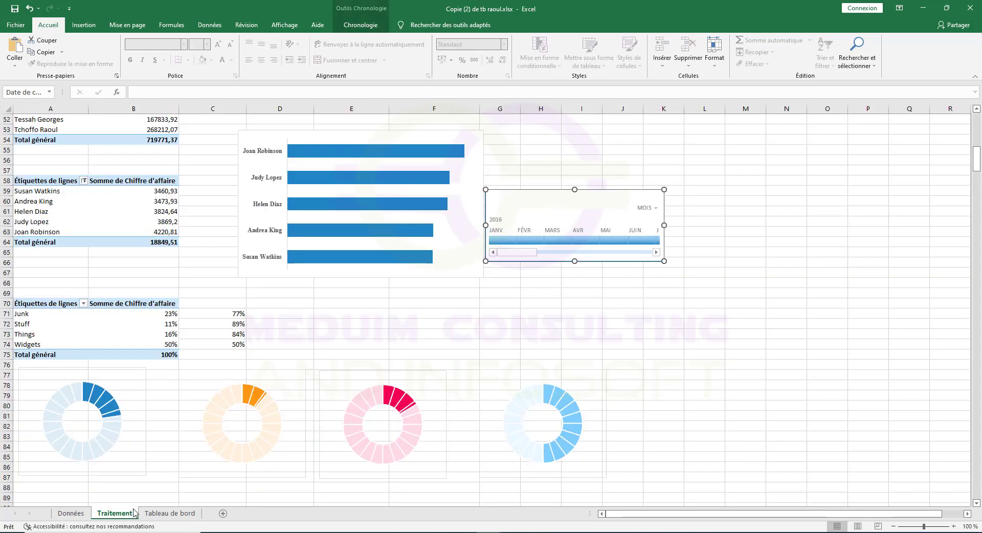
scroll(178, 281, up, 17)
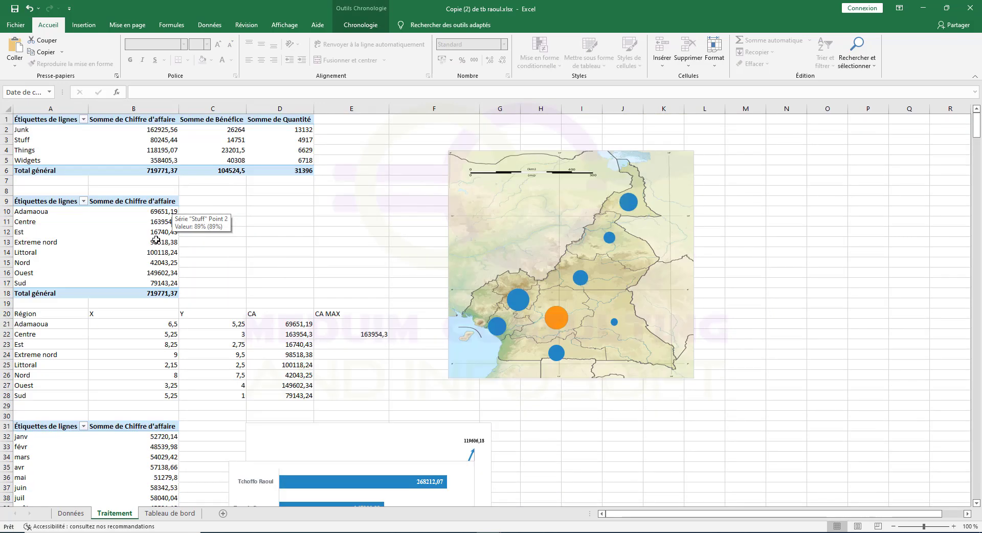
click(157, 140)
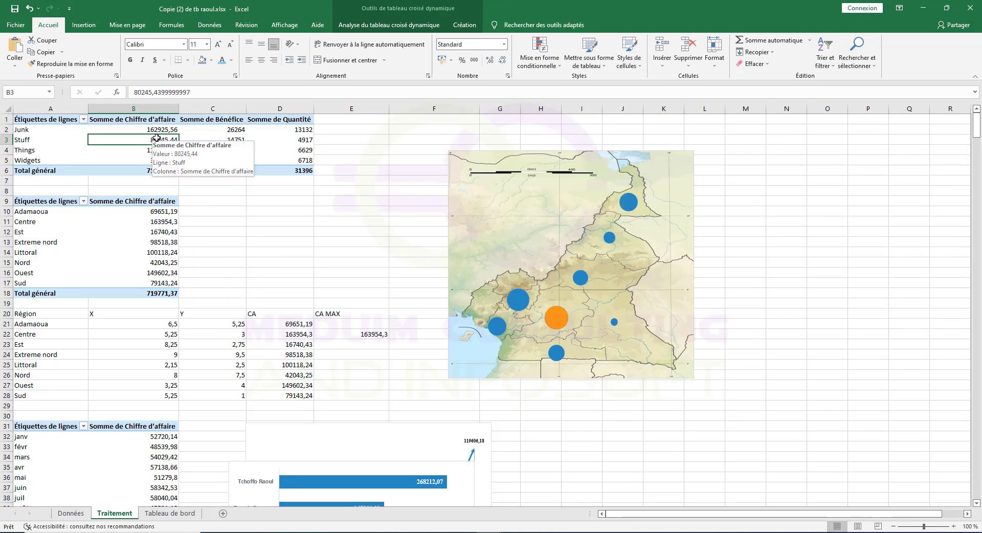
click(389, 25)
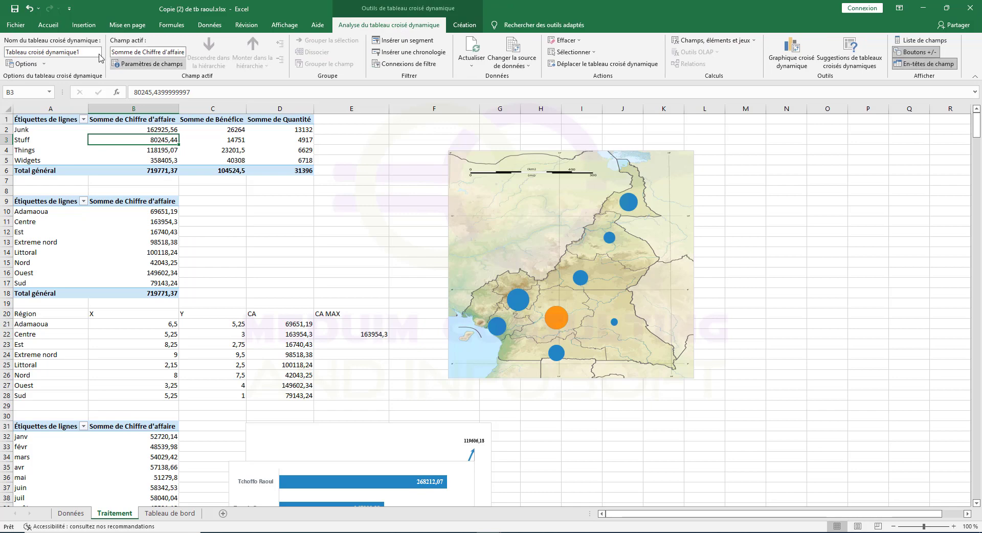
click(83, 53)
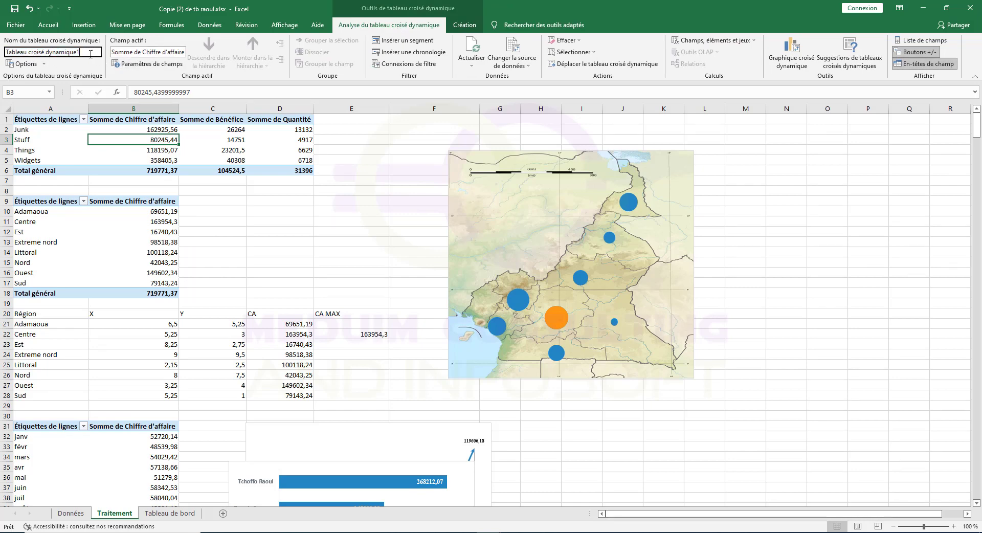
text(ca)
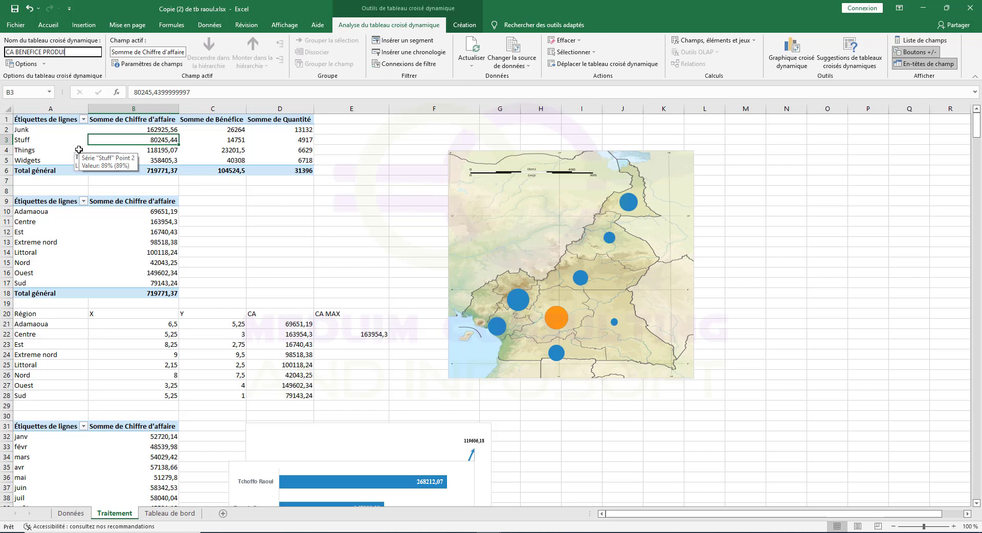
key(Return)
Step: Rename the pivot table of revenue by region as CA PAR VILLE
click(136, 241)
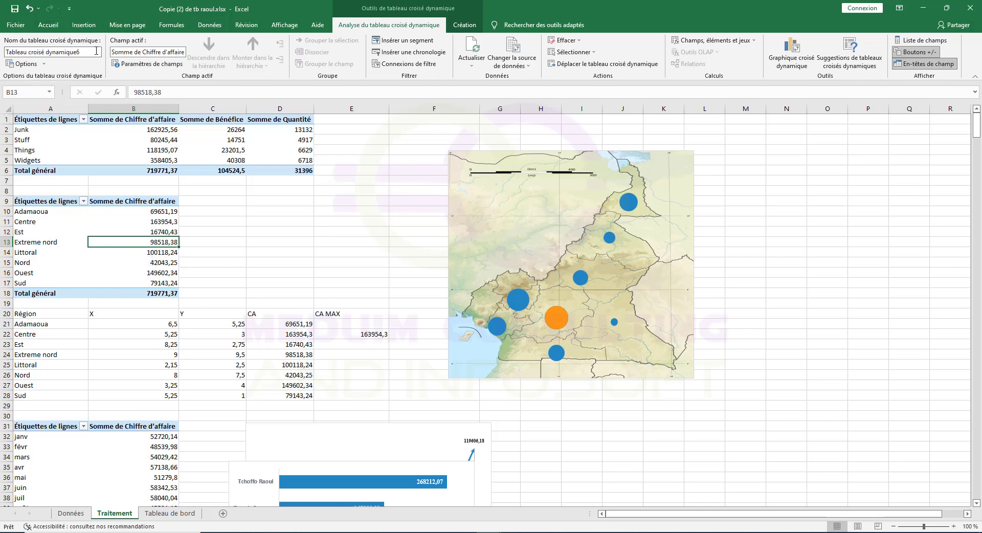
drag(82, 52, 24, 65)
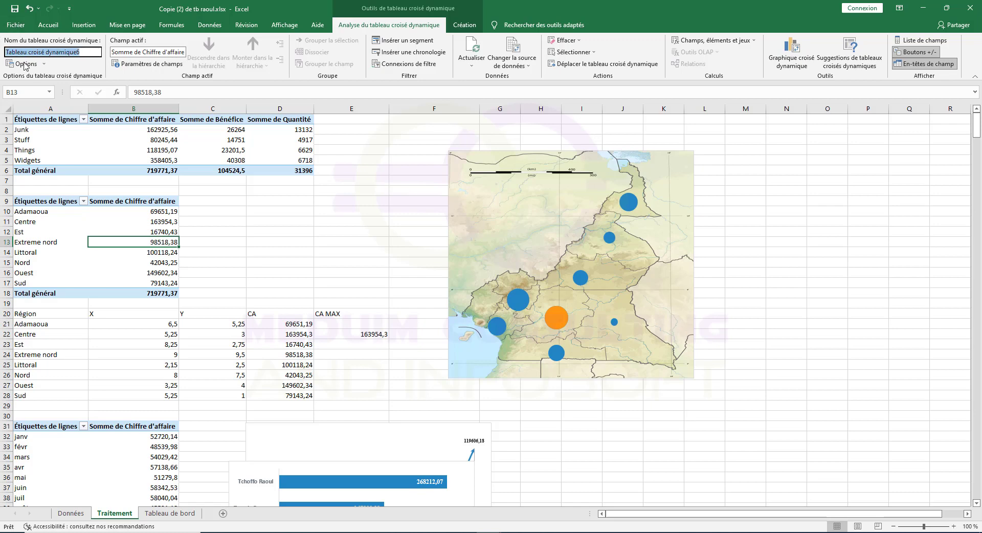
text(CA PAR VILLE)
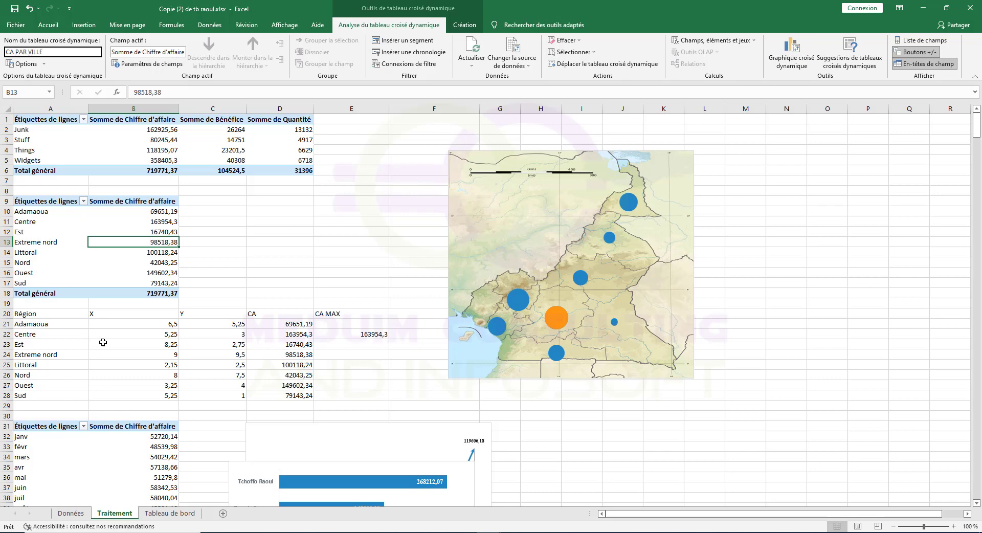
Step: Rename the pivot table of monthly revenue as TENDANCE DE VENTE
click(148, 457)
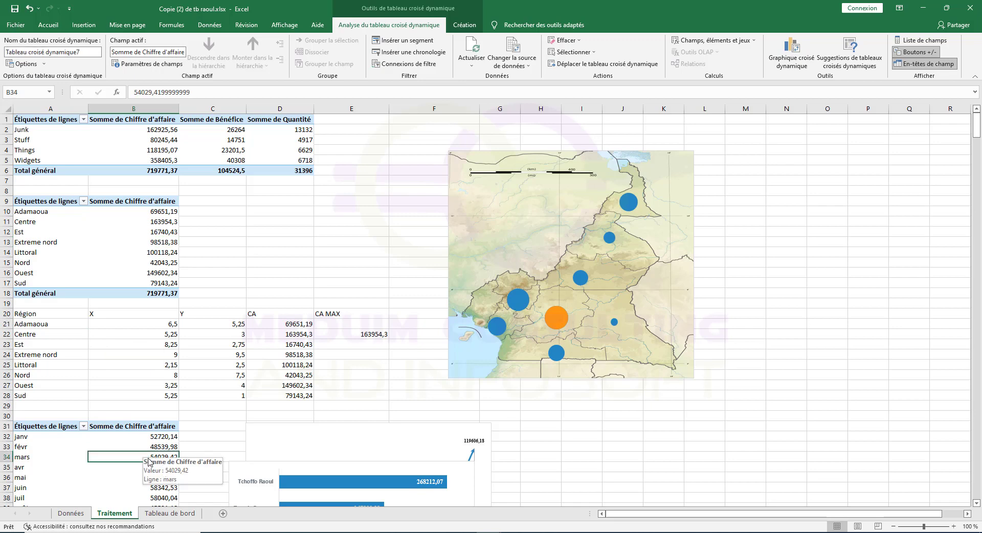
scroll(148, 457, down, 3)
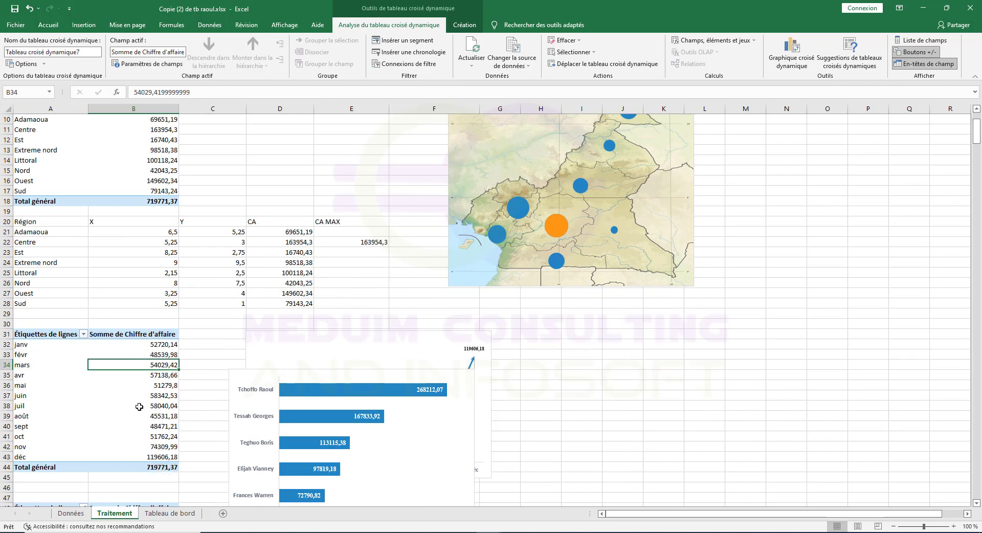
drag(4, 51, 100, 52)
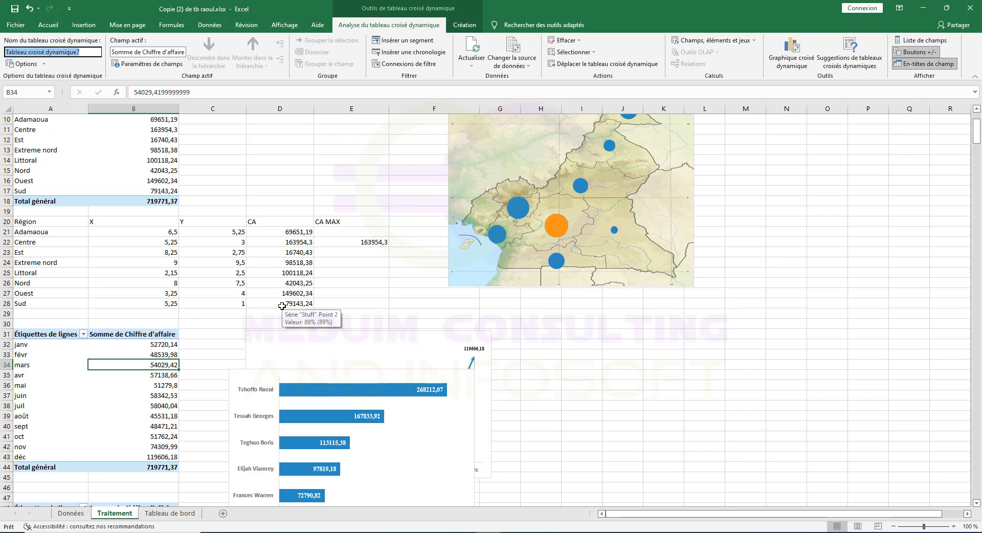
text(TEN)
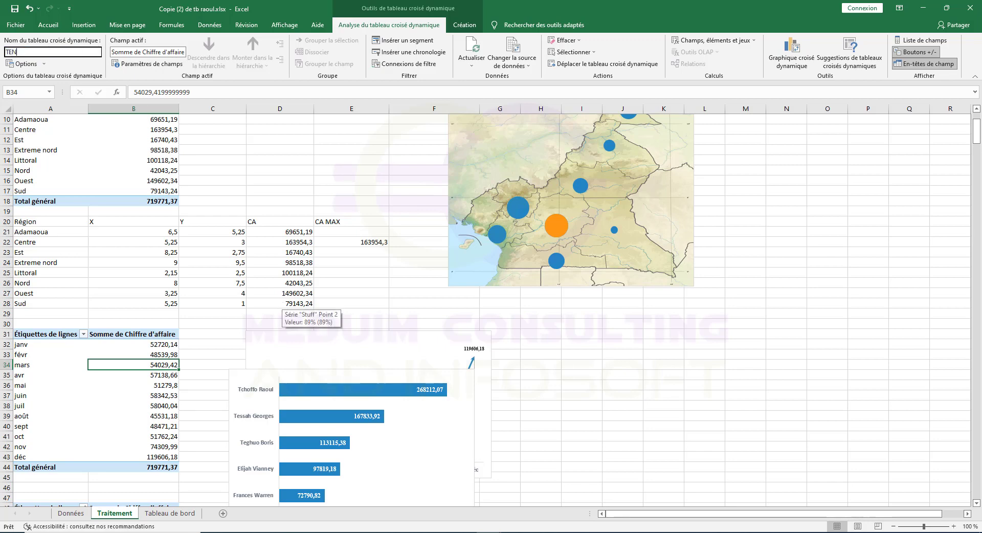
text(DANCE DE VENTE)
Step: Rename the pivot table of revenue by salesperson as MEILLEUR CCIAUX
scroll(153, 425, down, 8)
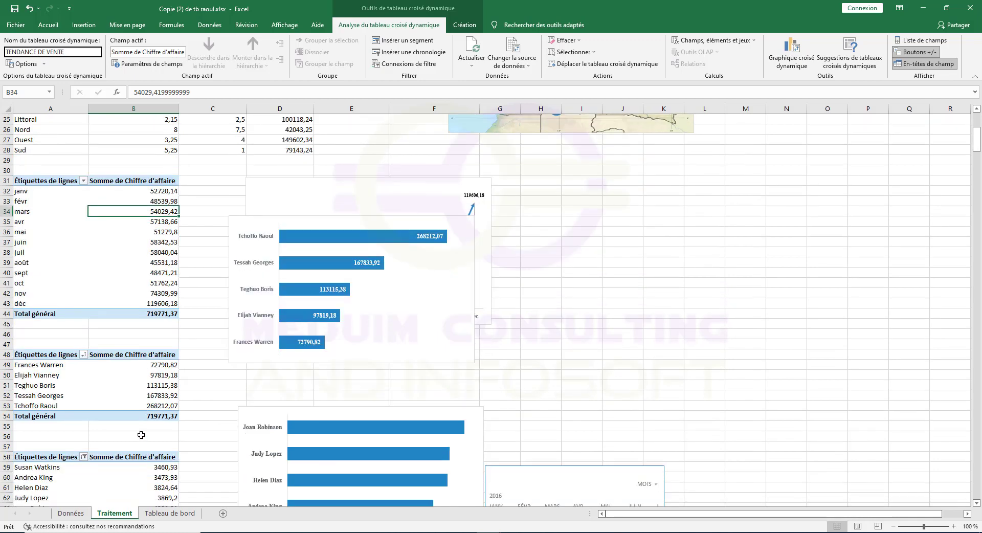
click(162, 295)
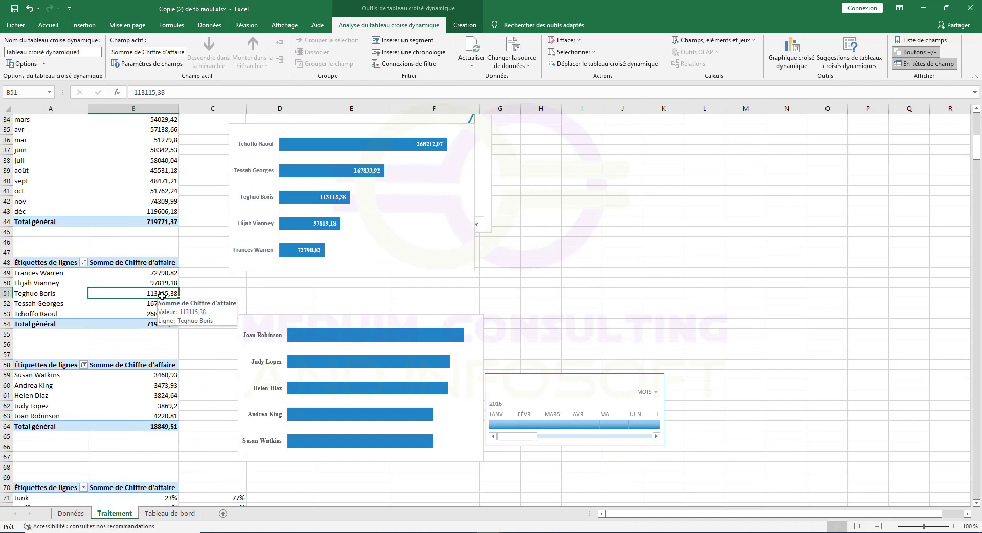
click(89, 53)
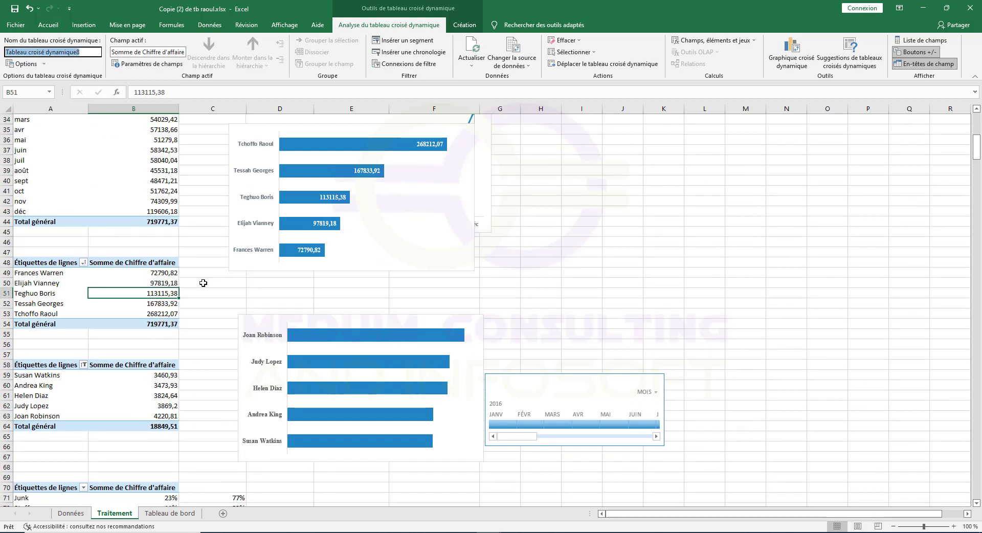
text(CA)
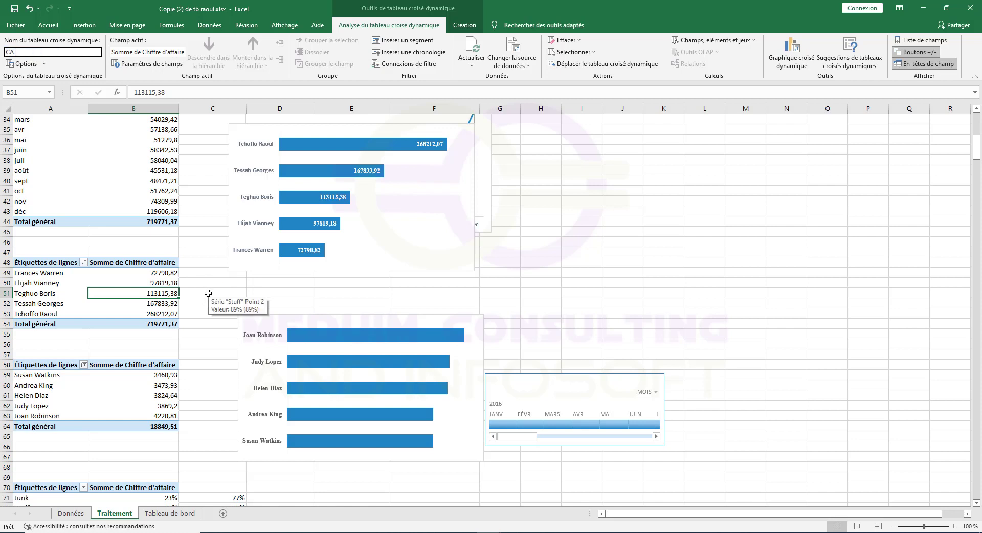
text(MEILLEUR CCIAUX)
key(Return)
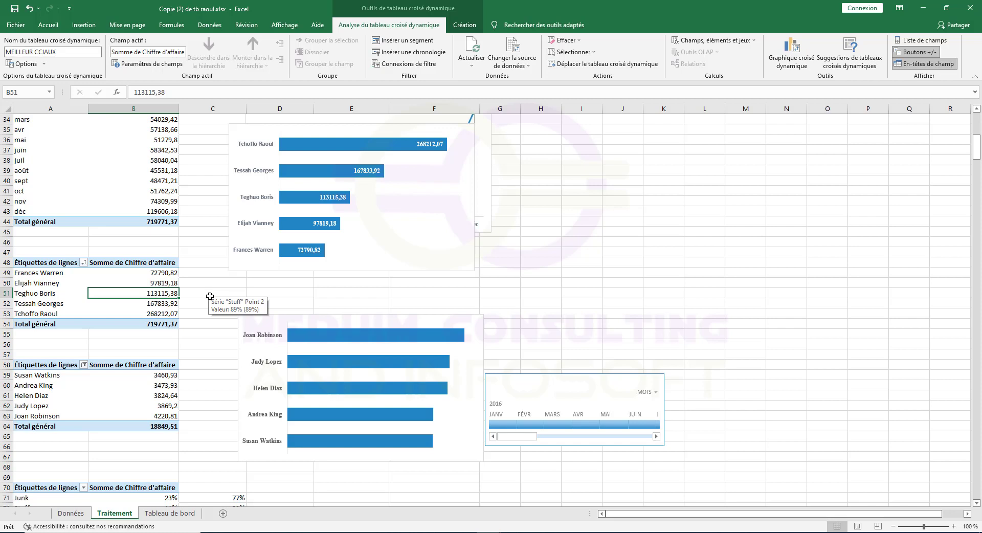
Step: Rename the pivot table of the five top customers as MEILLEURS CLIENTS
click(155, 385)
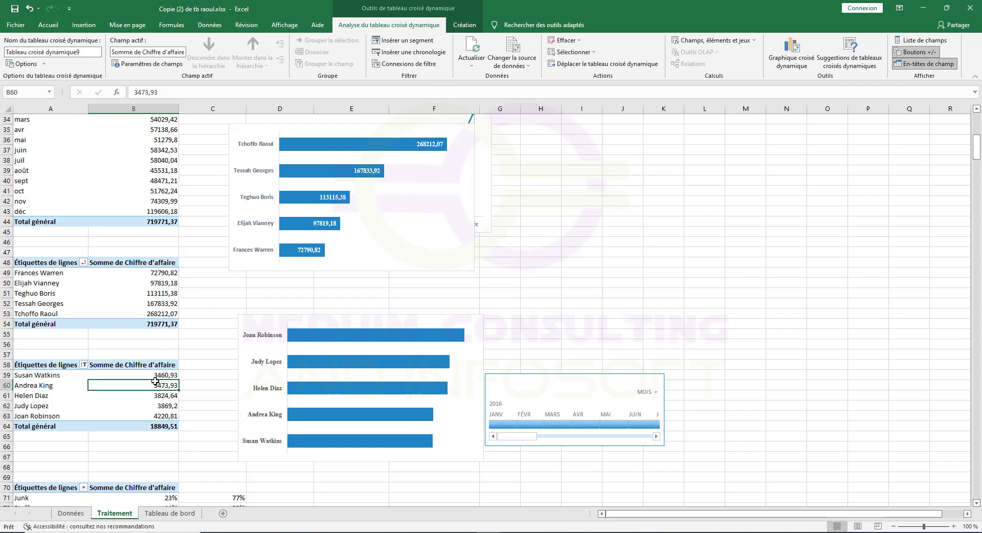
click(90, 51)
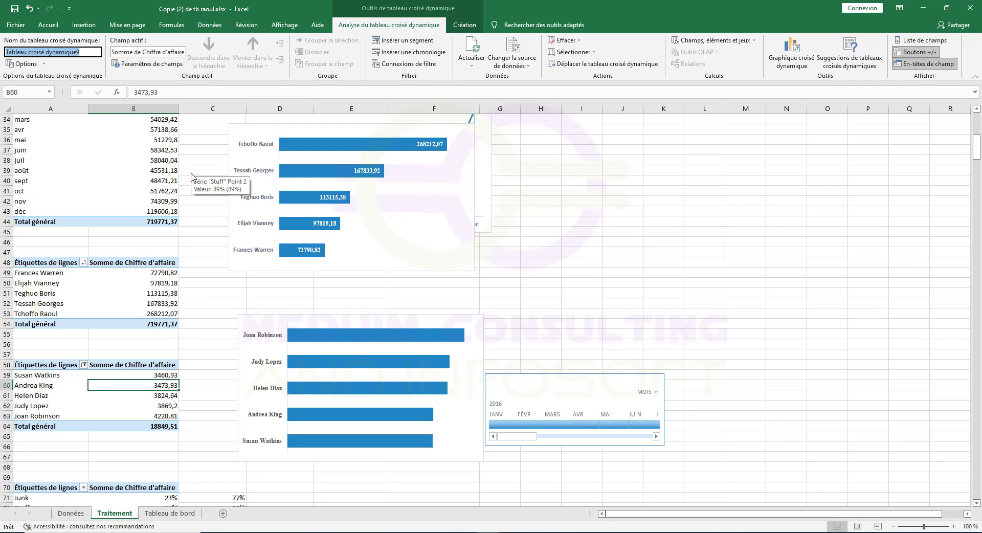
text(MEILLEU)
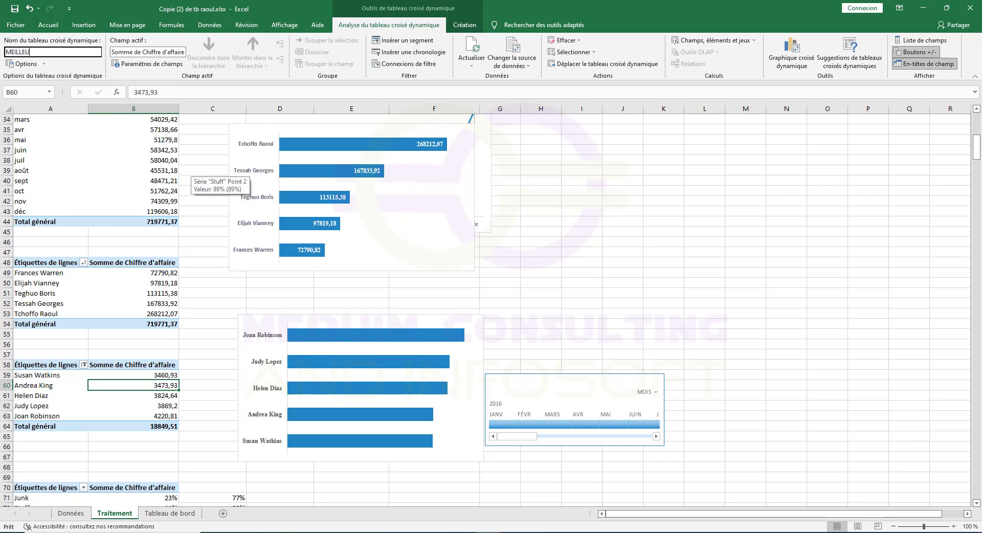
text(RS CLIENTS)
key(Return)
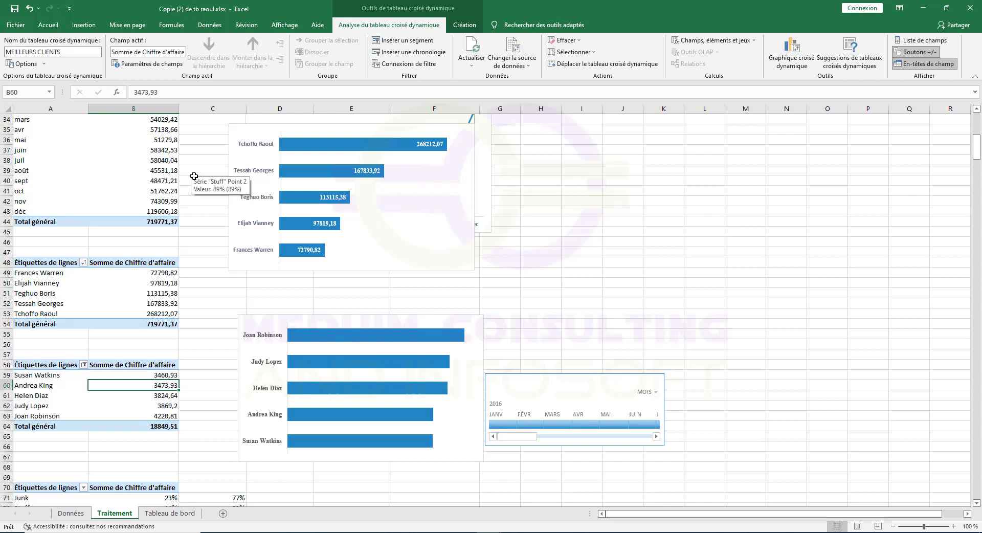
Step: Rename the pivot table of product revenue percentages as CA PAR PRODUIT
scroll(77, 328, down, 4)
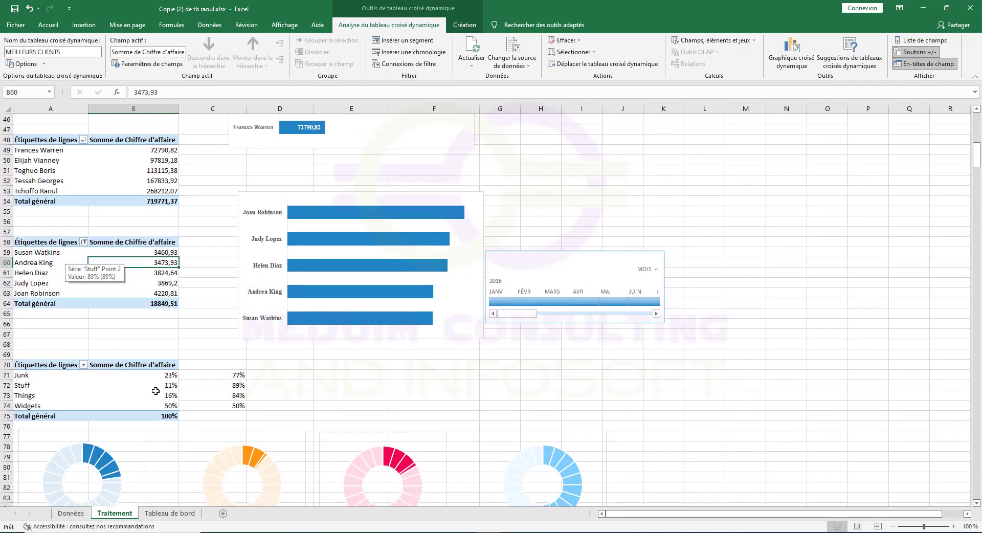
click(156, 391)
click(96, 52)
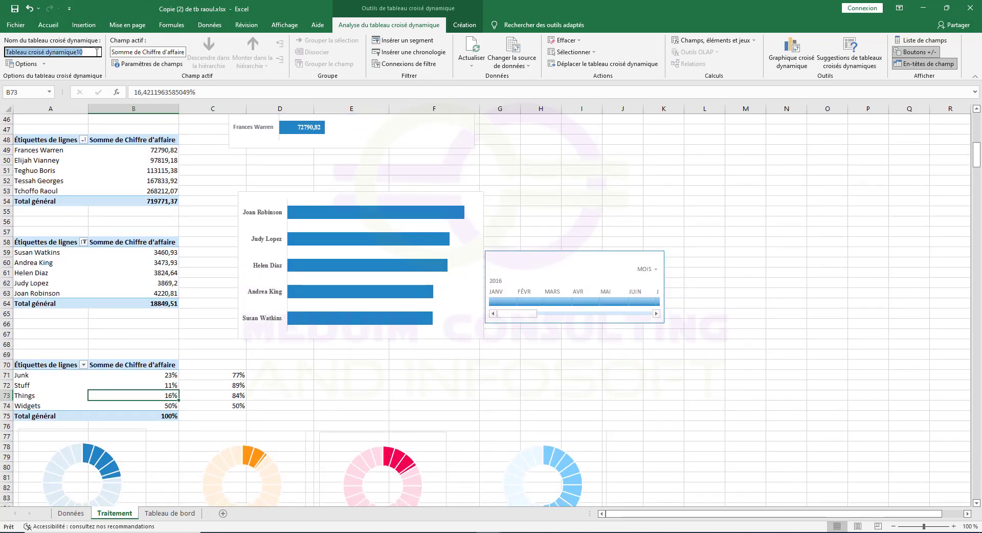
text(PR)
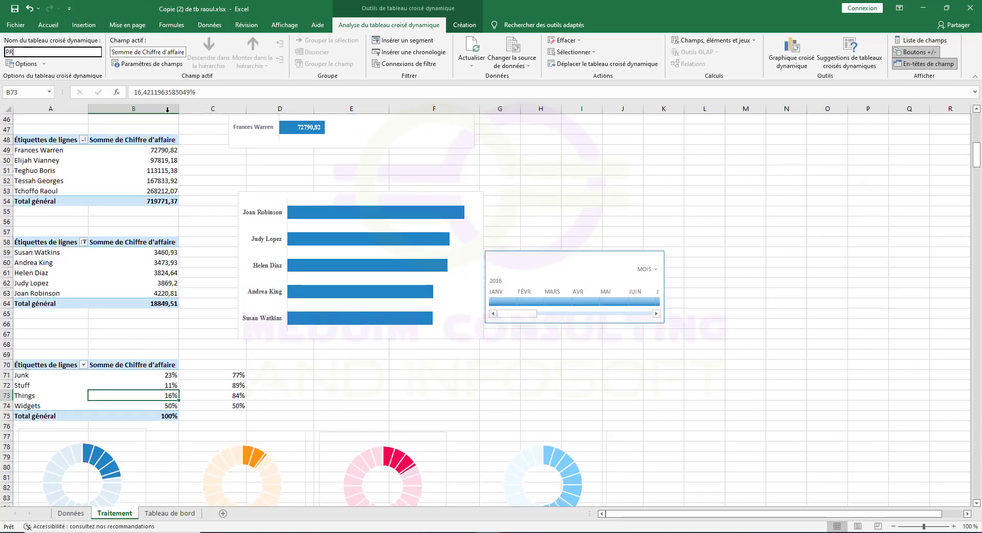
text(ODU)
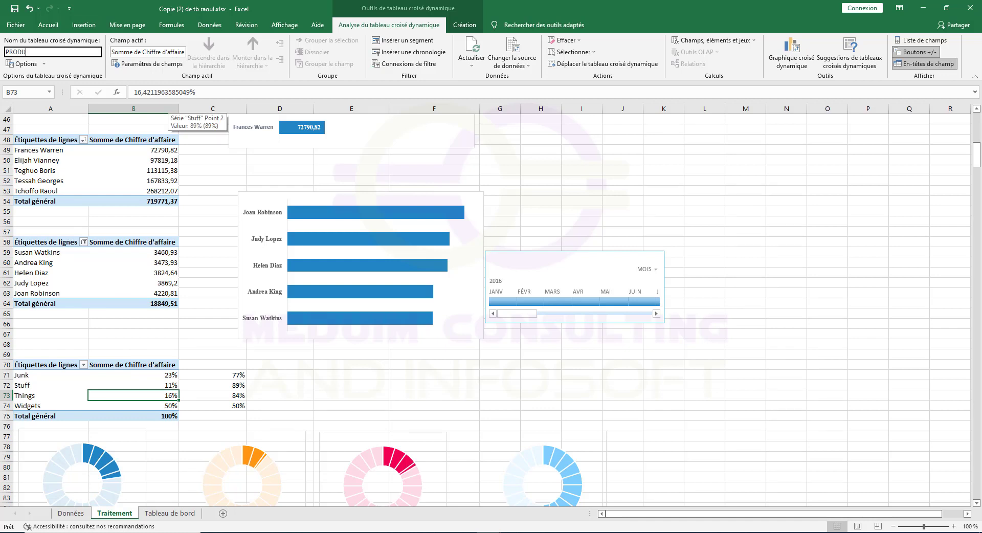
key(BackSpace)
key(BackSpace)
key(BackSpace)
key(BackSpace)
key(BackSpace)
key(BackSpace)
key(BackSpace)
key(Return)
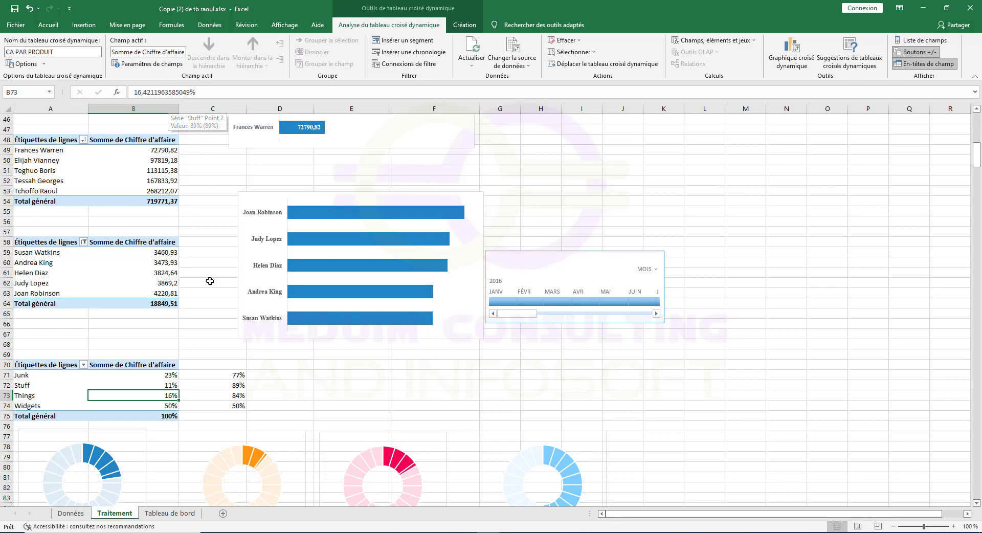
Step: Insert Article, Region and Commercial slicers from the salesperson revenue pivot table on the Traitement sheet
click(166, 512)
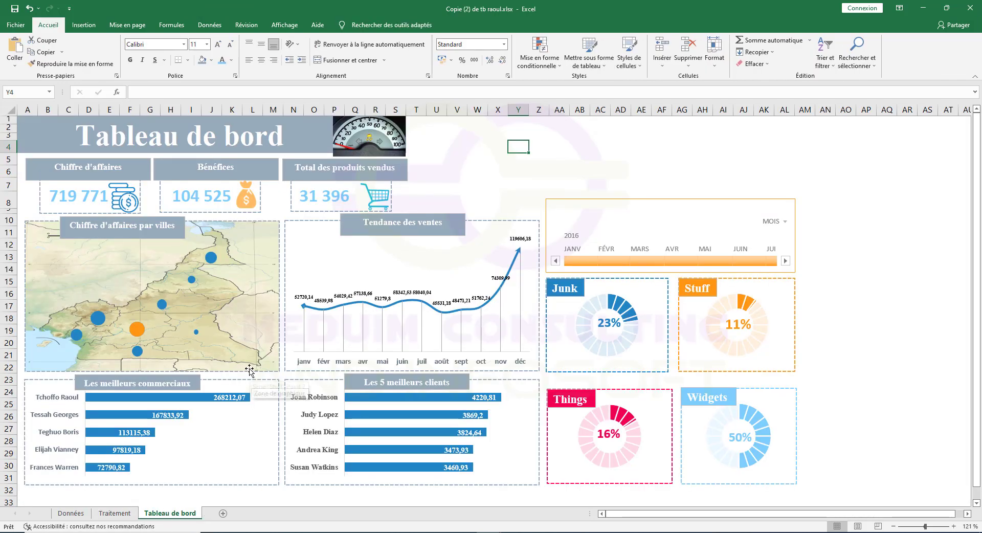
click(116, 513)
click(144, 171)
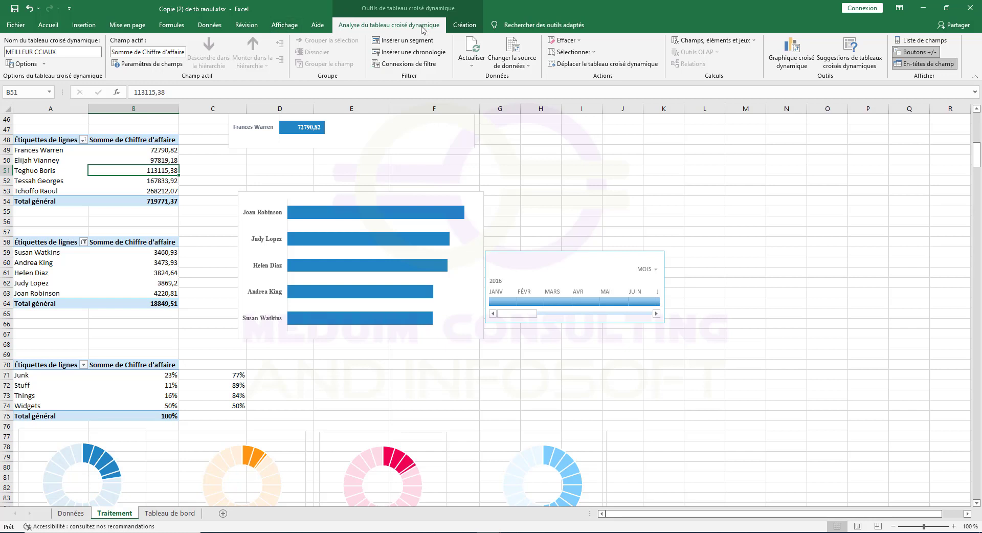
click(418, 45)
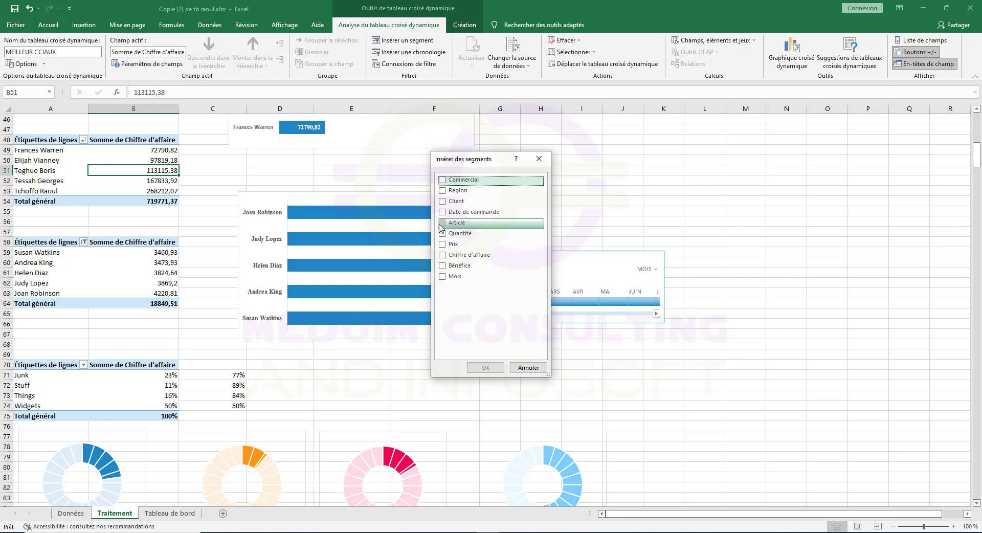
click(444, 225)
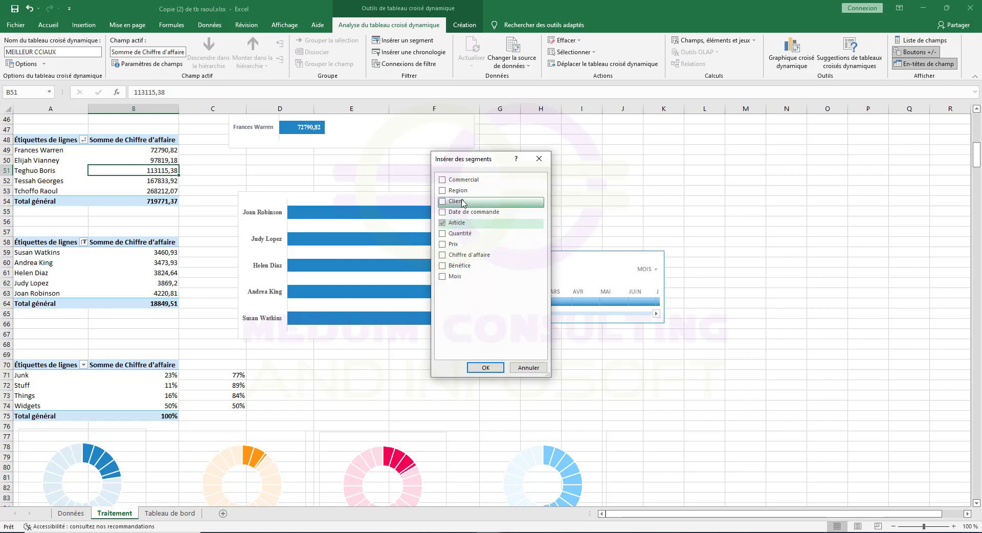
click(444, 191)
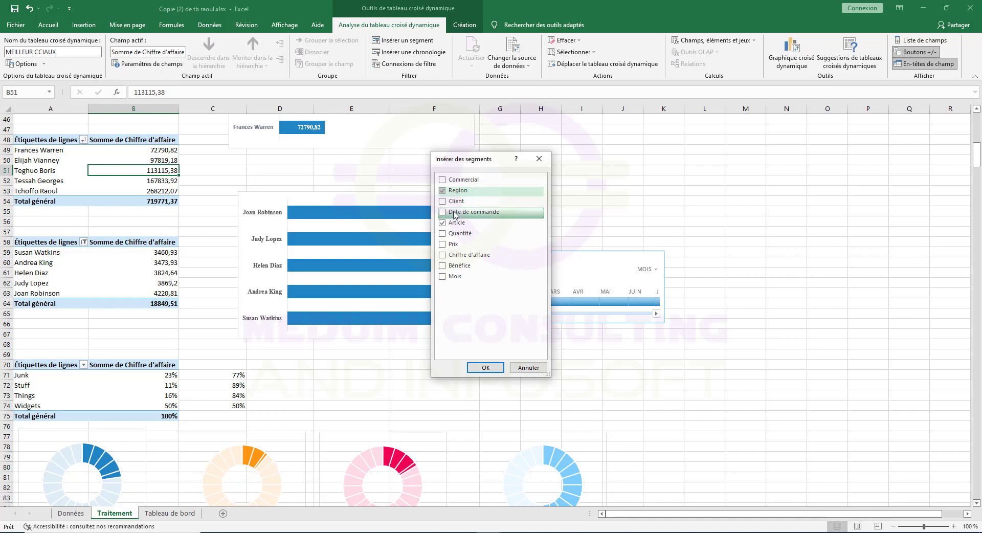
click(458, 179)
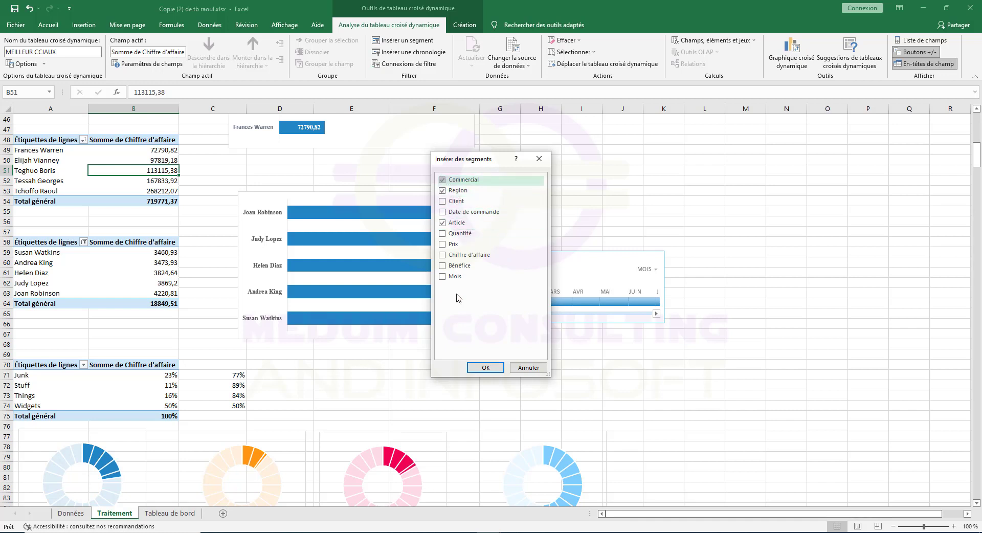
click(486, 367)
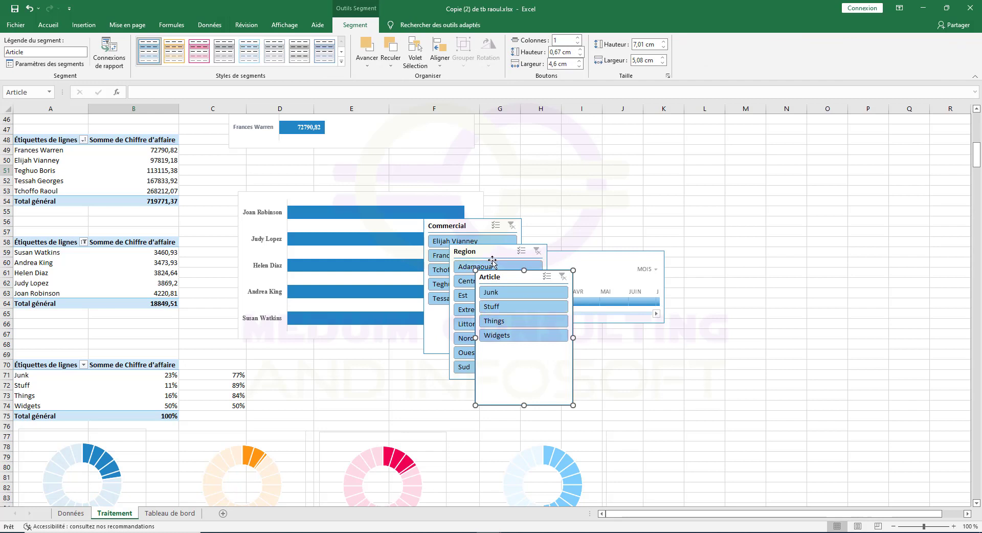
Step: Copy the Commercial, Region and Article slicers together onto the Tableau de bord sheet, starting at cell T2
click(475, 230)
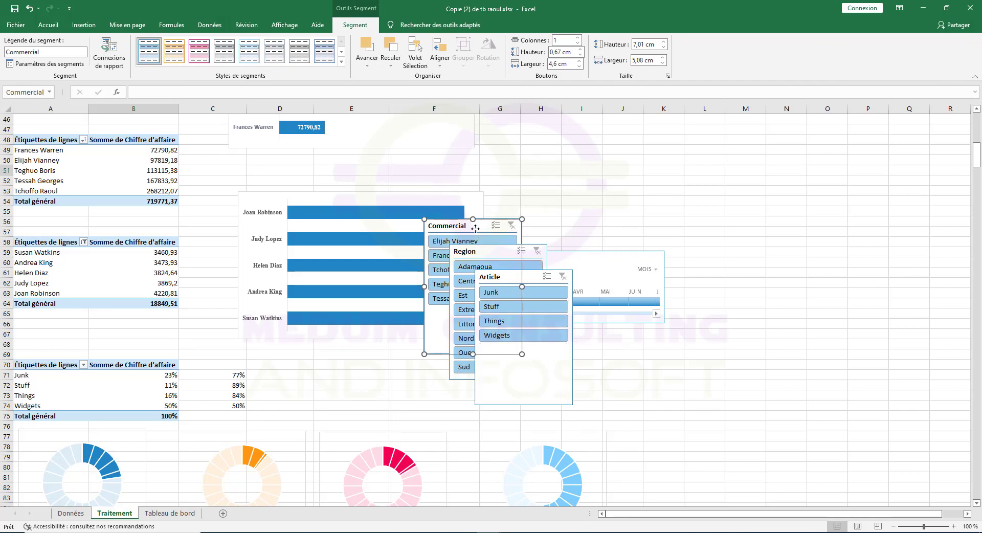
ctrl+click(505, 258)
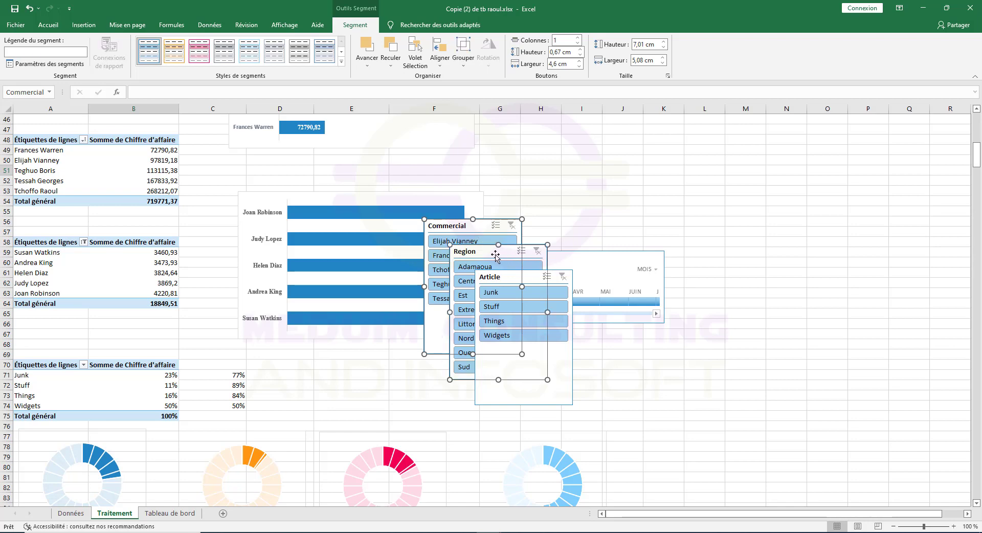
ctrl+click(509, 278)
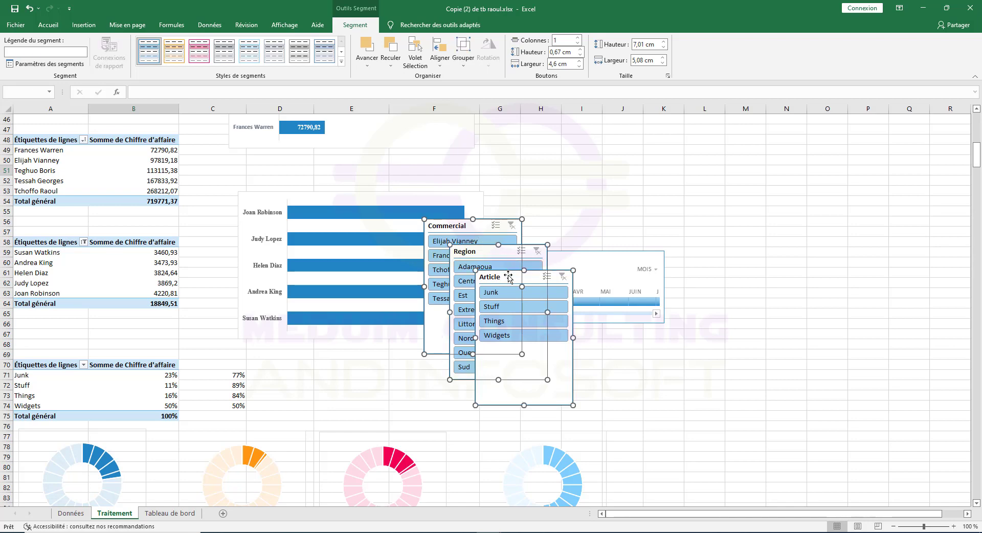
click(171, 513)
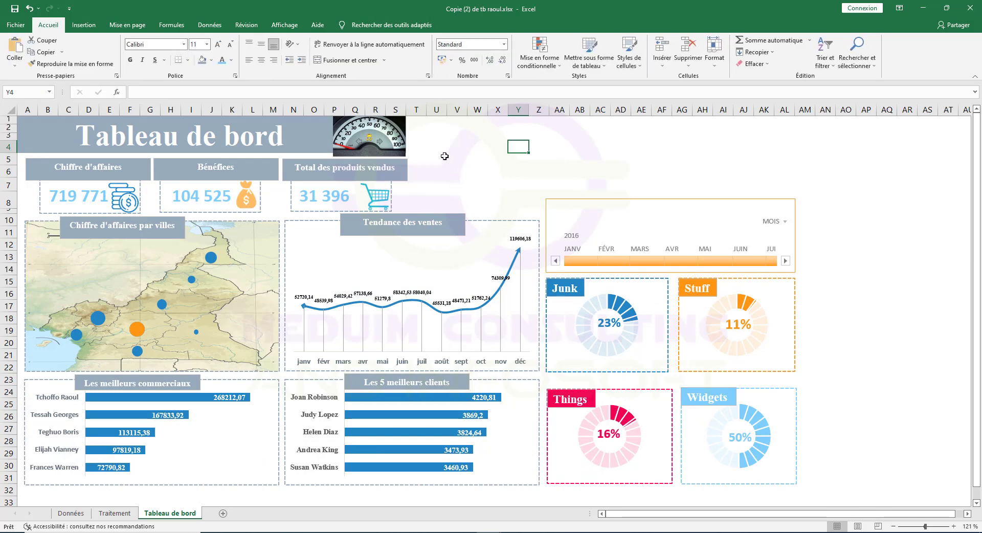
click(424, 130)
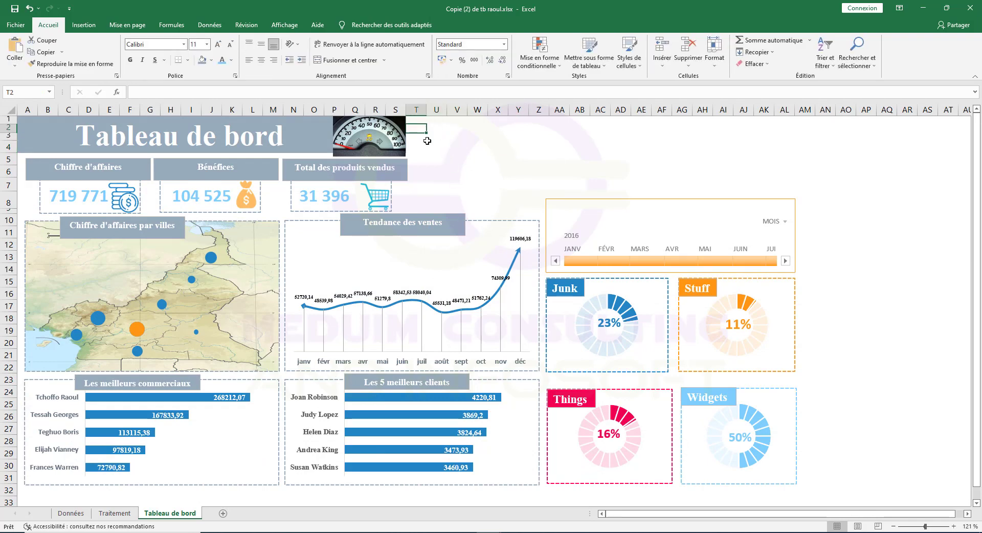
key(ctrl+v)
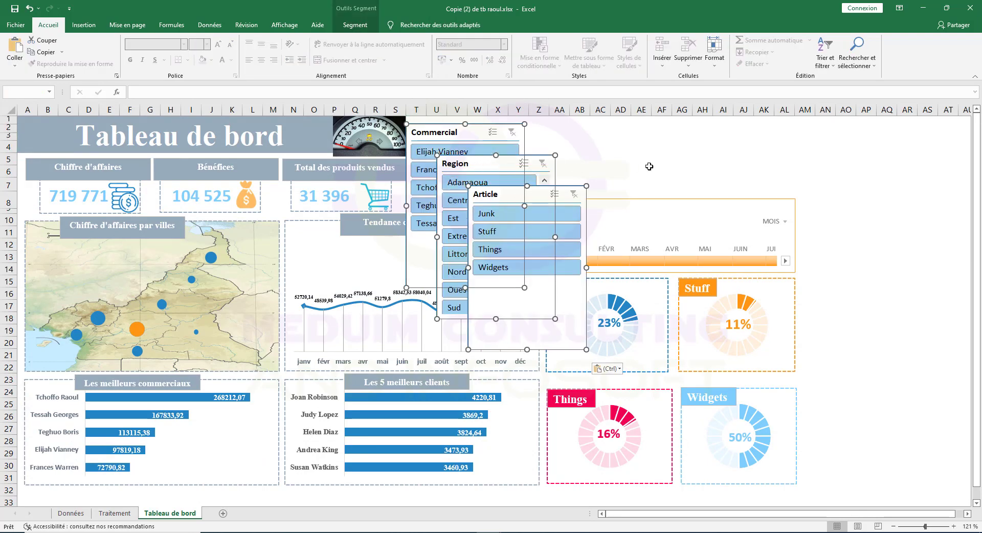
Step: Spread the three overlapping slicers apart, placing Article beside the gauge picture and shortening it to end above the Tendance des ventes title
click(669, 159)
drag(443, 134, 656, 124)
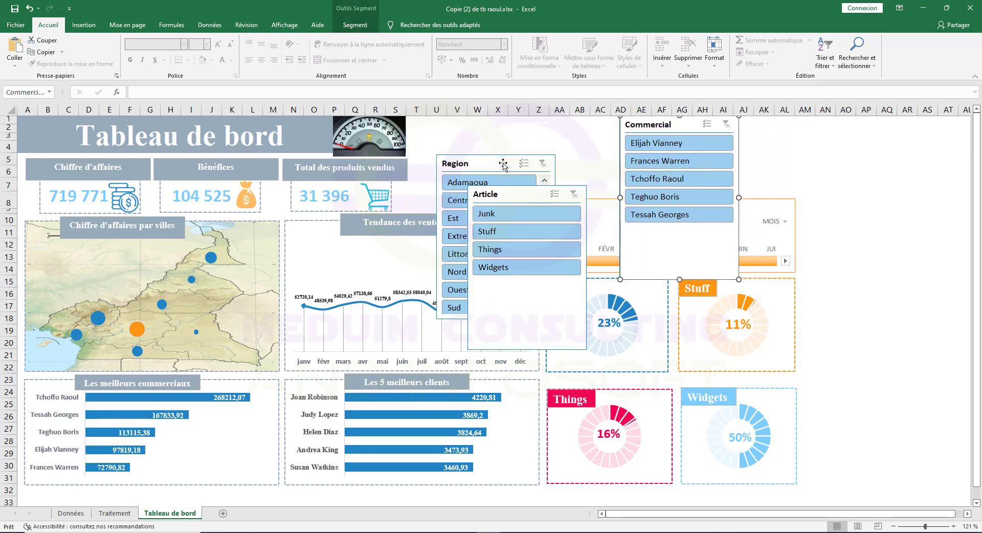
drag(503, 163, 818, 125)
drag(518, 188, 462, 119)
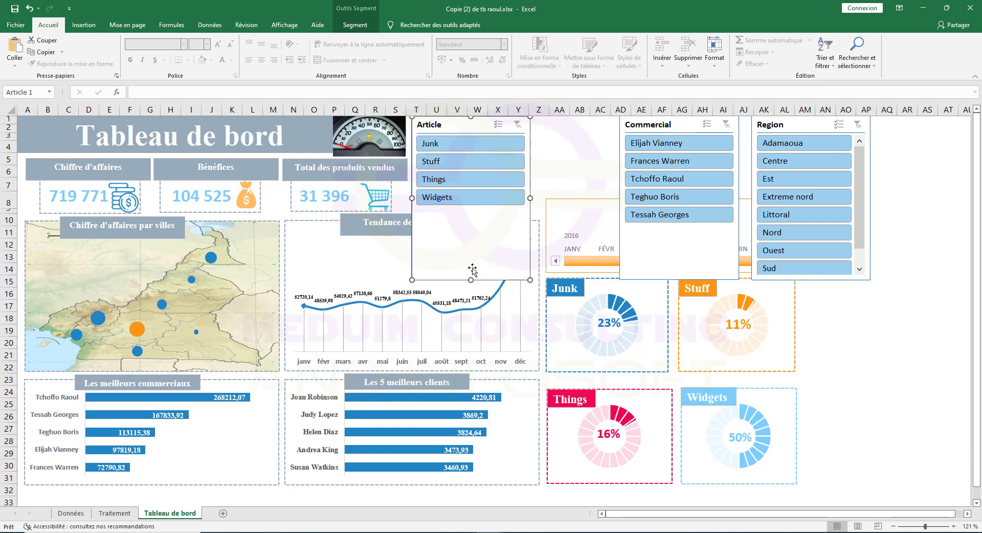
drag(471, 281, 471, 209)
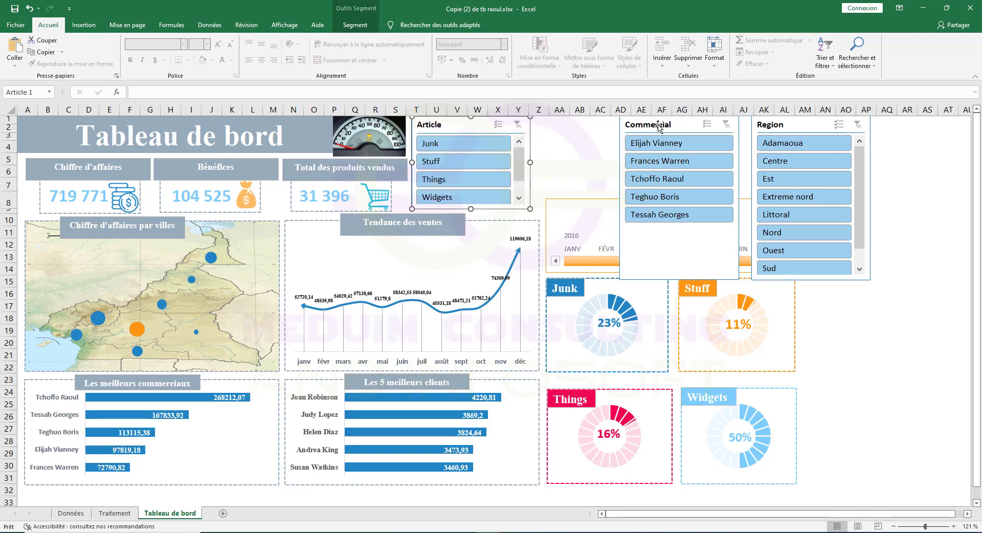
Step: Move the Commercial slicer clear of the dashboard and place the Region slicer next to Article, over the timeline
drag(655, 126, 586, 126)
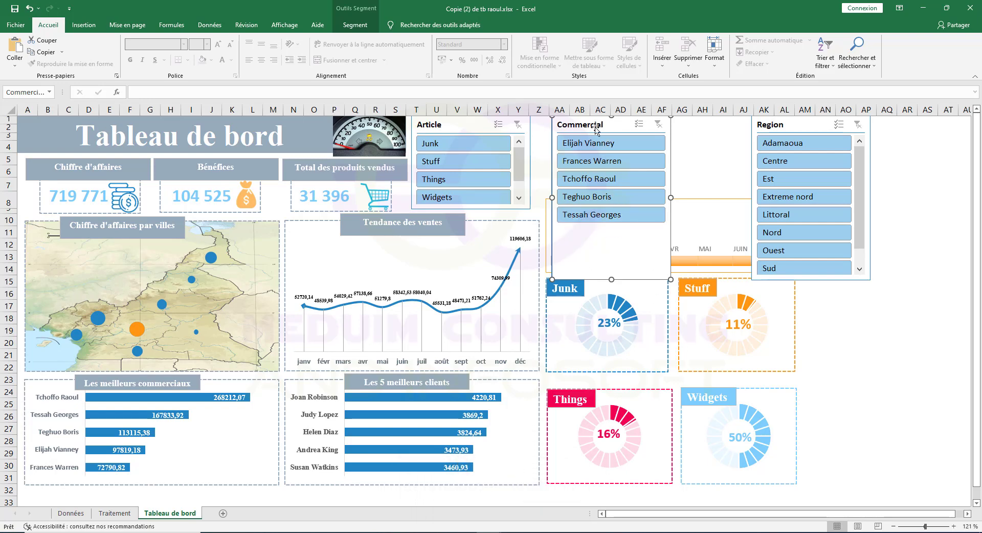
drag(595, 124, 899, 136)
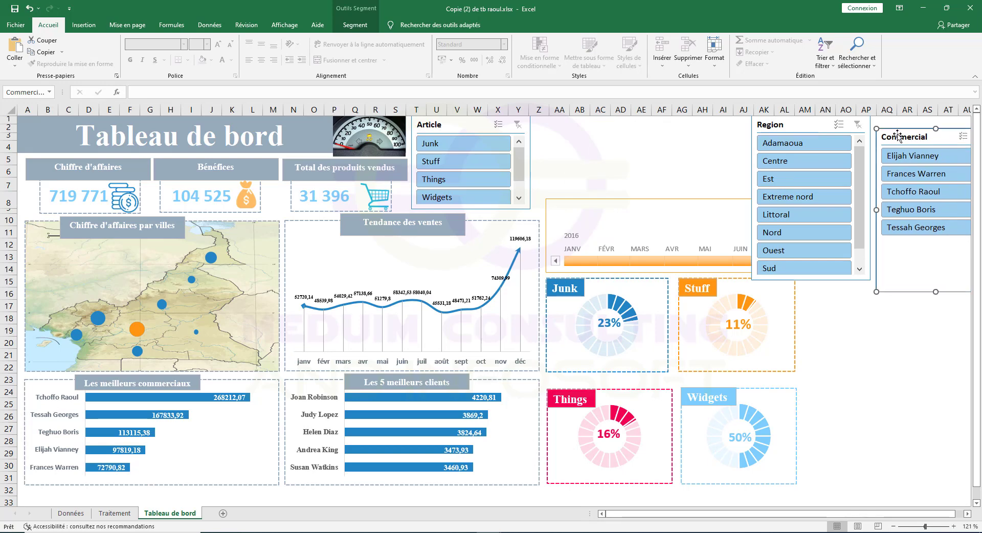
drag(790, 128, 600, 112)
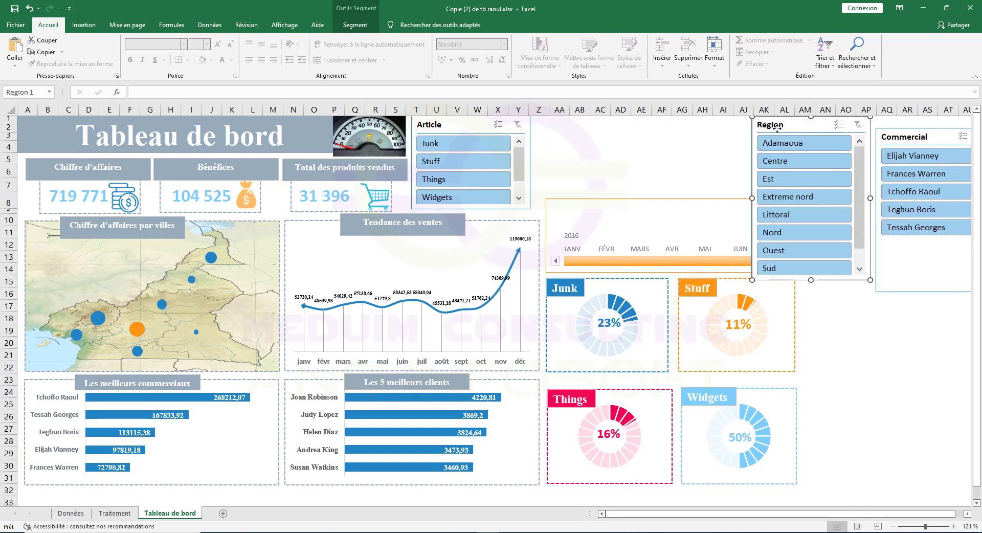
drag(799, 126, 592, 128)
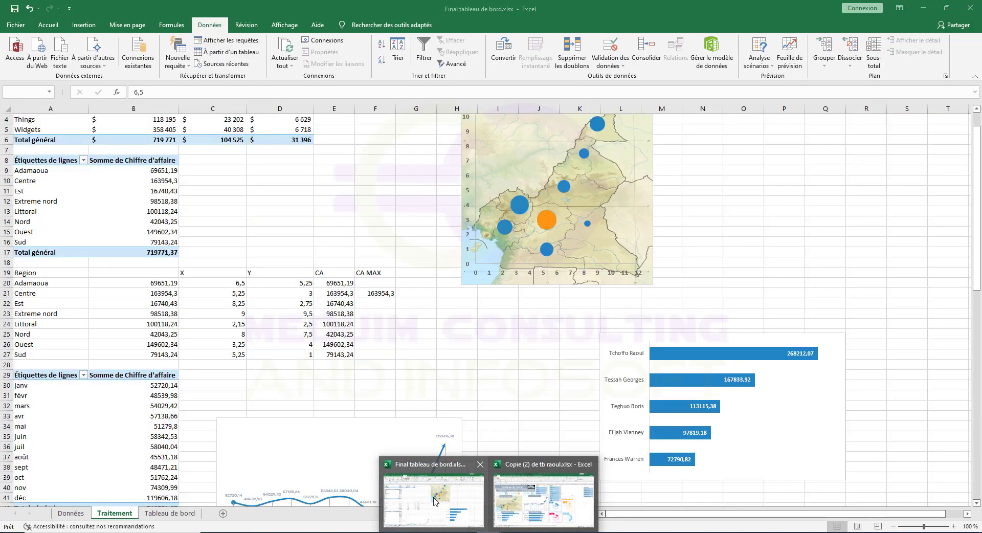
Step: Examine the slicer layout on the Tableau de bord sheet of Final tableau de bord.xlsx, and return to Copie (2) de tb raoul.xlsx
click(435, 501)
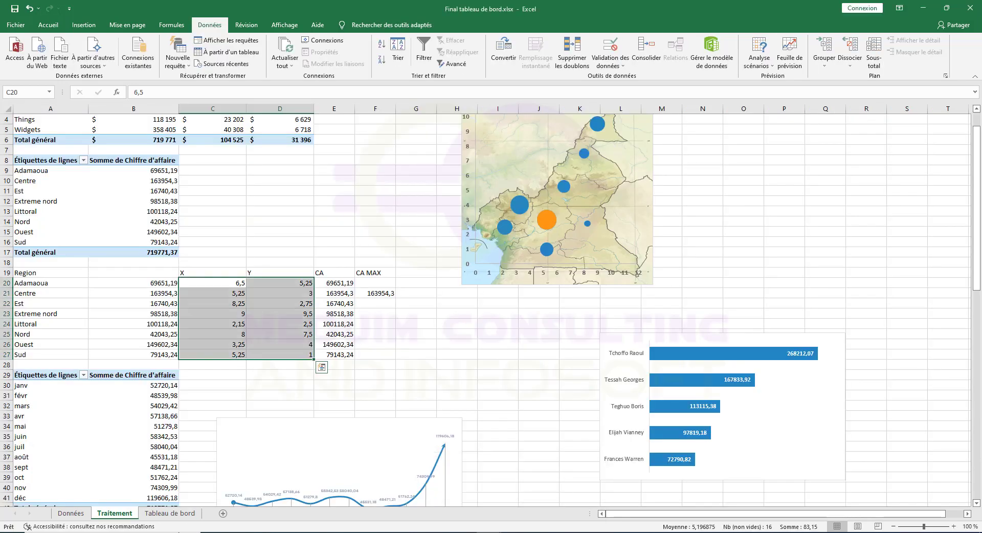
click(172, 513)
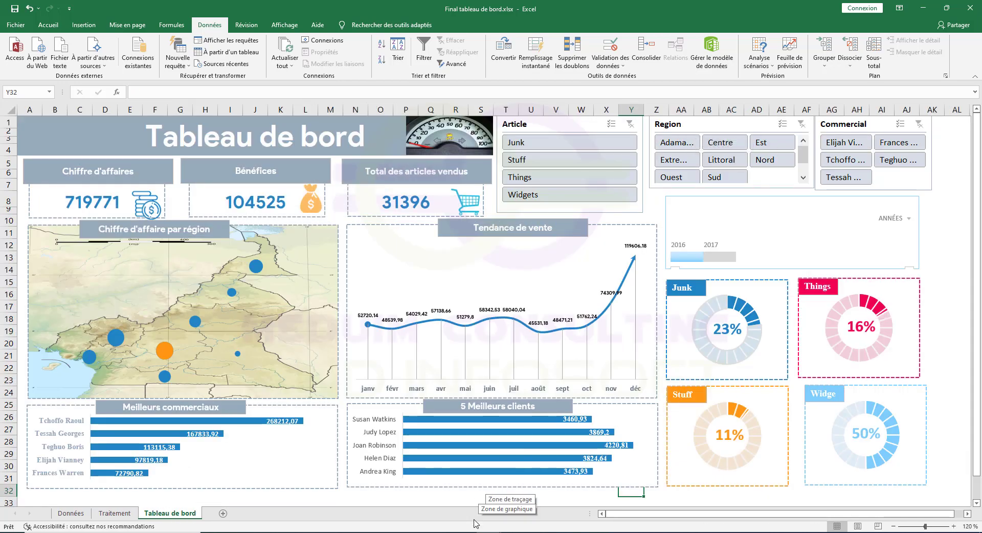
mouse_move(488, 532)
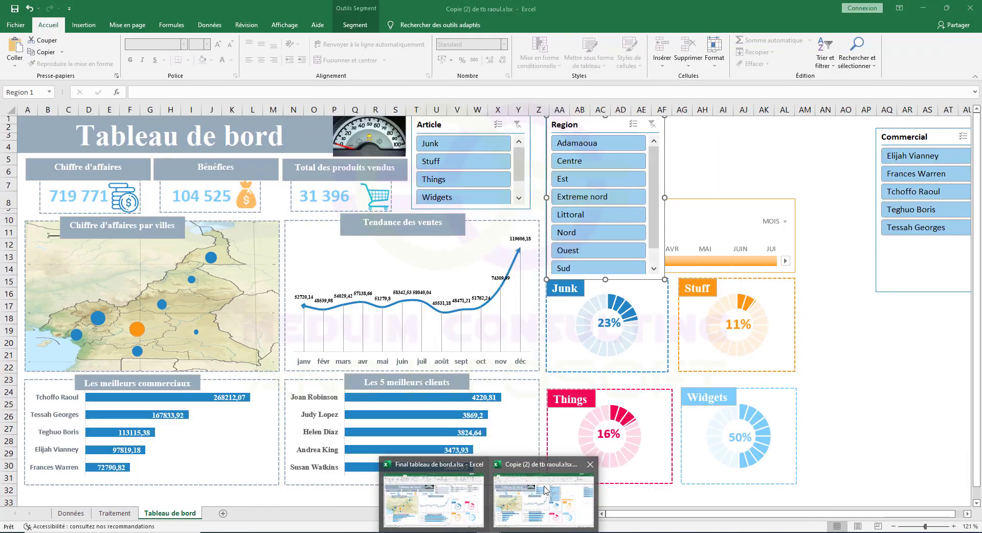
click(543, 500)
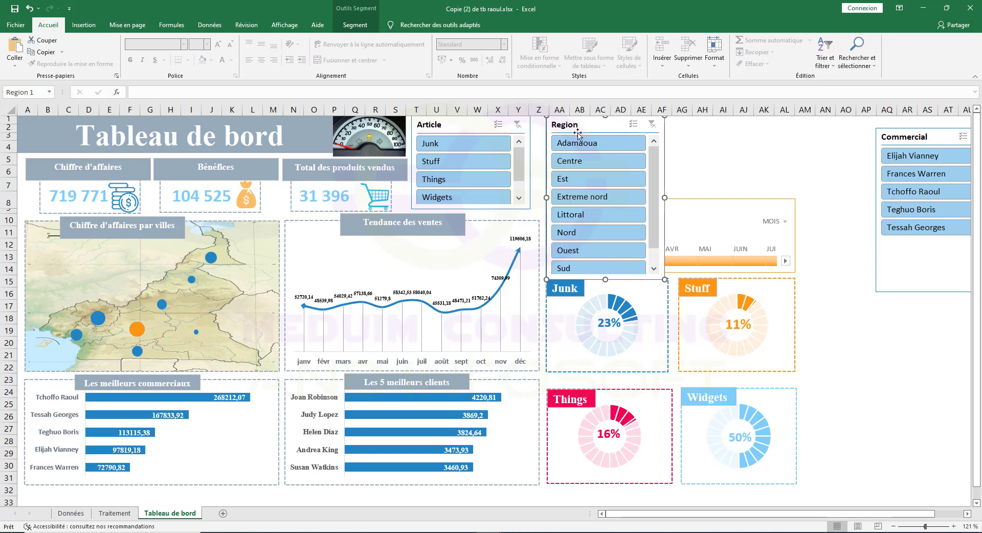
Step: Arrange the Region slicer's buttons in 3 columns and reduce its height to about 3,43 cm, leaving no region filter applied
click(570, 178)
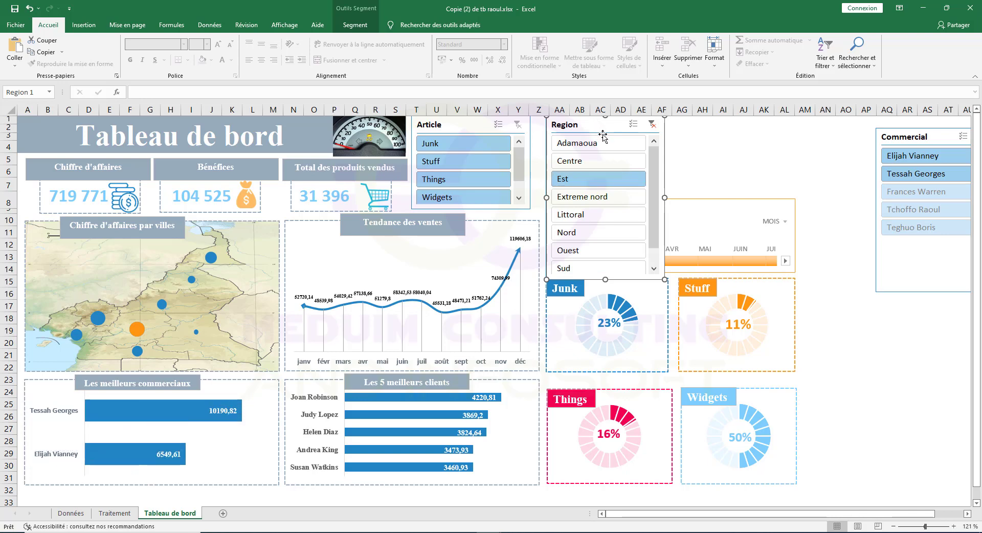
click(30, 8)
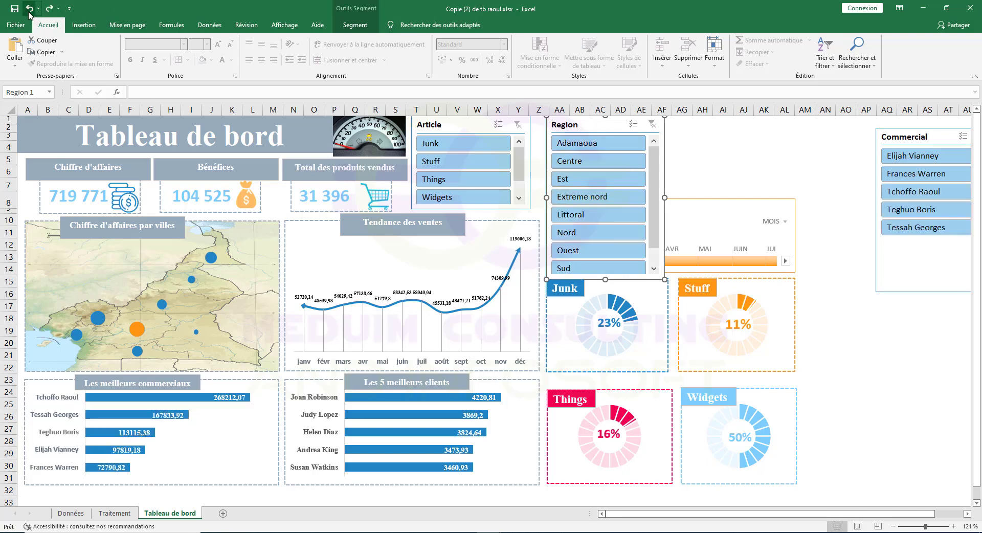
right_click(607, 126)
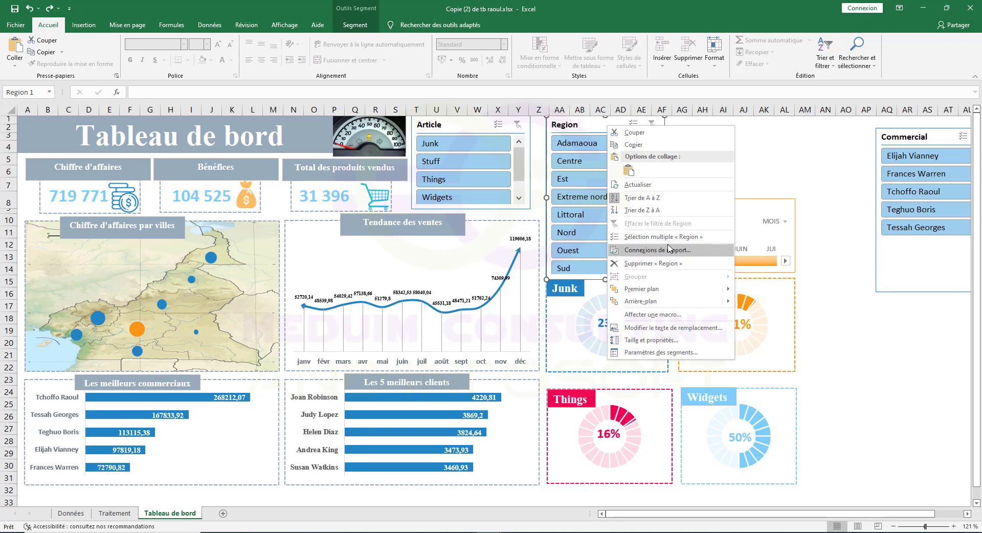
click(355, 24)
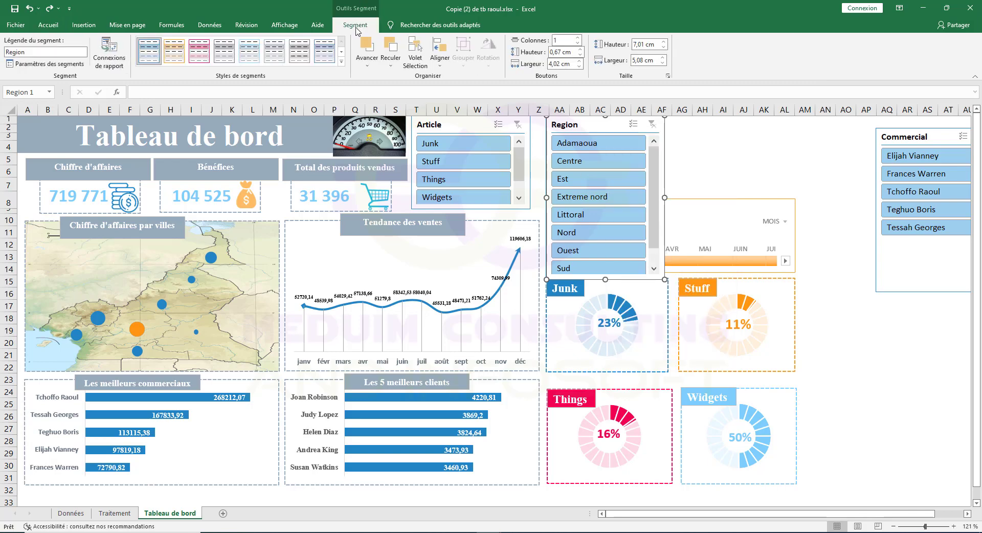
click(578, 38)
click(578, 38)
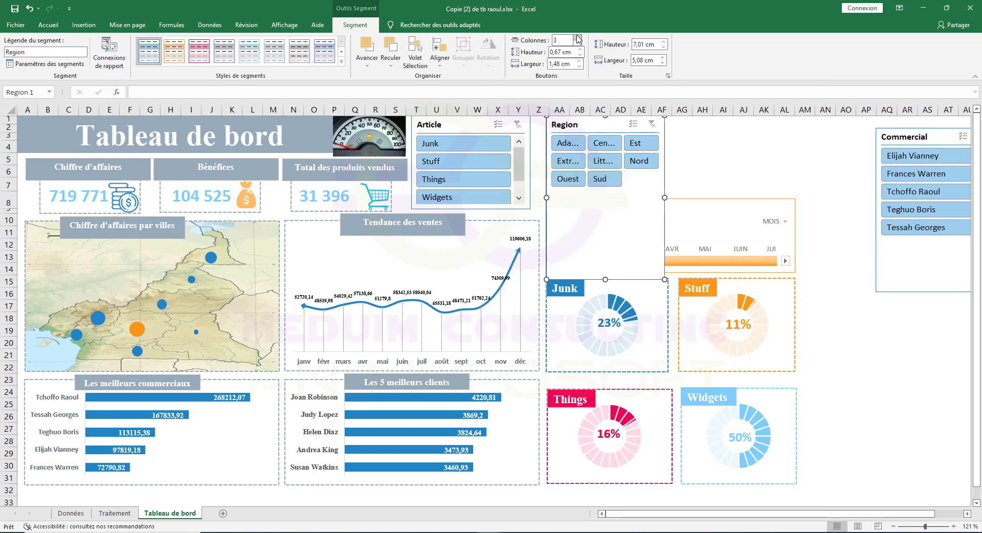
drag(606, 279, 609, 196)
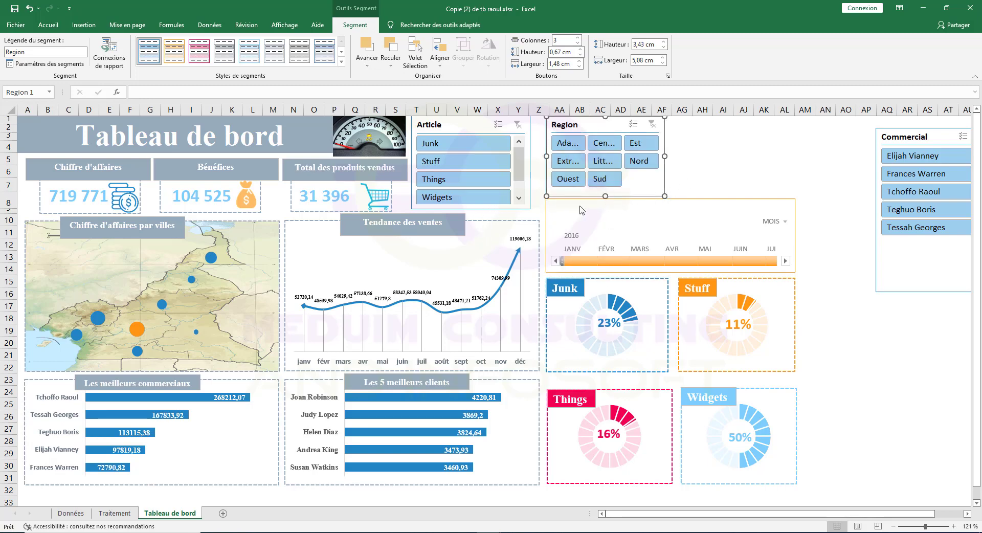
Step: Move the Region slicer close beside Article and place the Commercial slicer directly beside Region
click(702, 186)
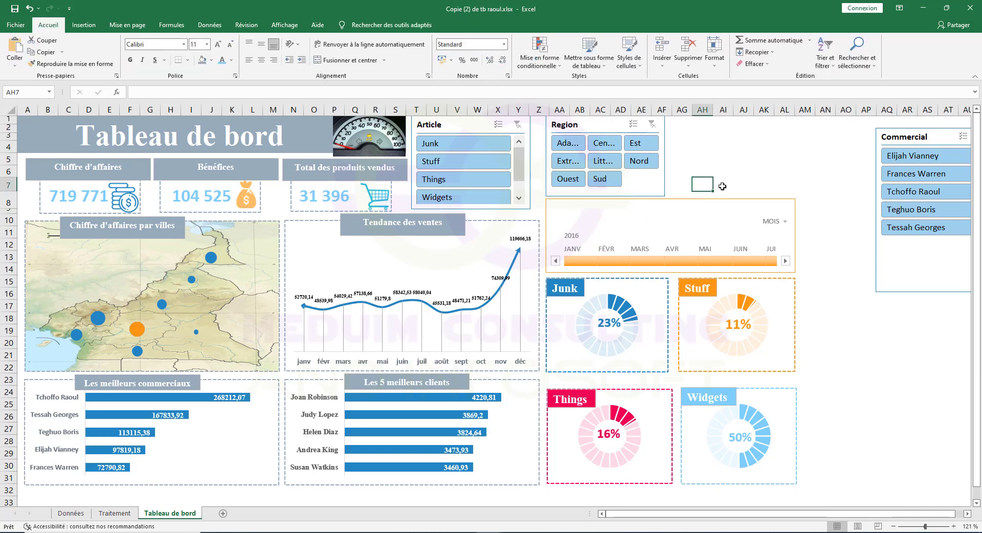
drag(596, 126, 584, 126)
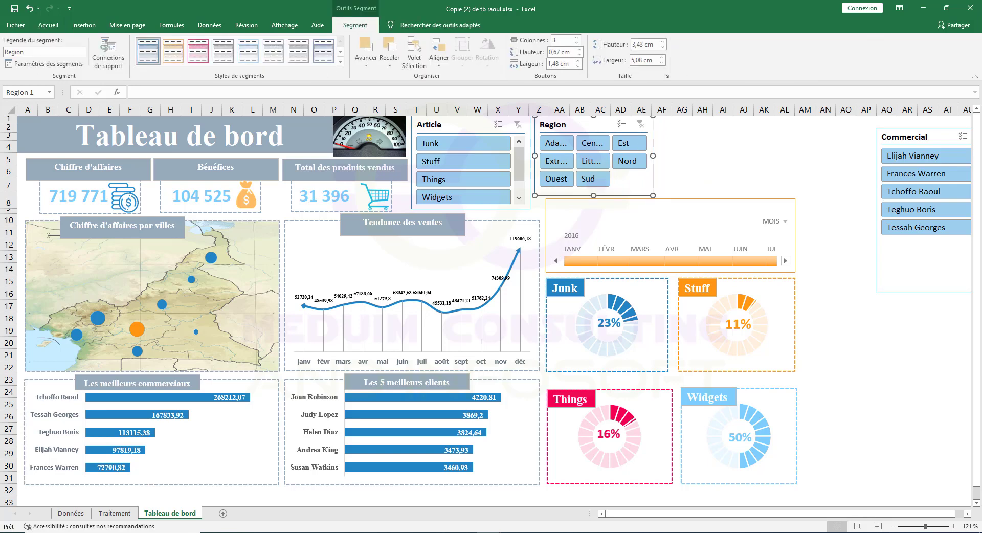
drag(938, 138, 861, 126)
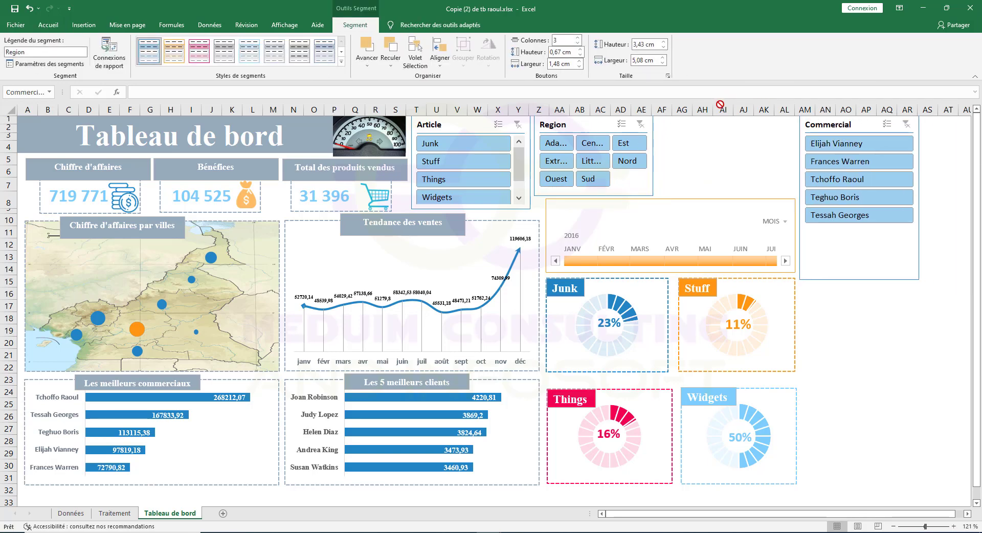
drag(743, 111, 702, 111)
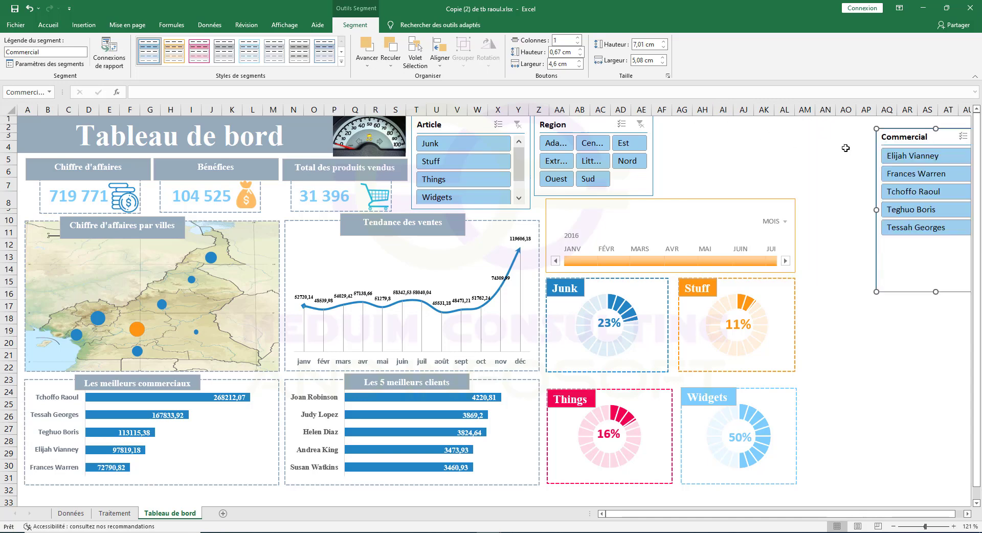
drag(896, 141, 692, 120)
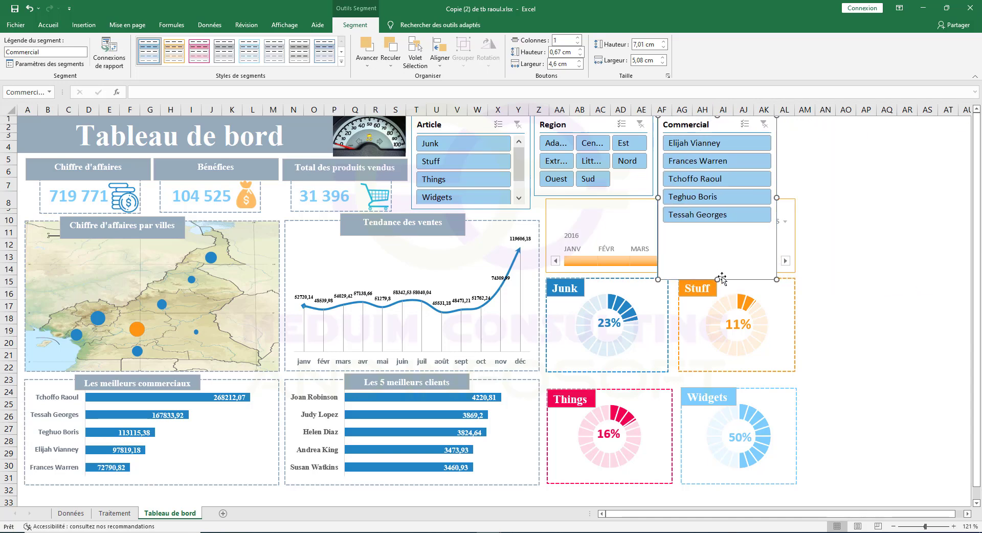
Step: Arrange the Commercial slicer's buttons in 2 columns and shorten the slicer to match the Region slicer's height
click(578, 39)
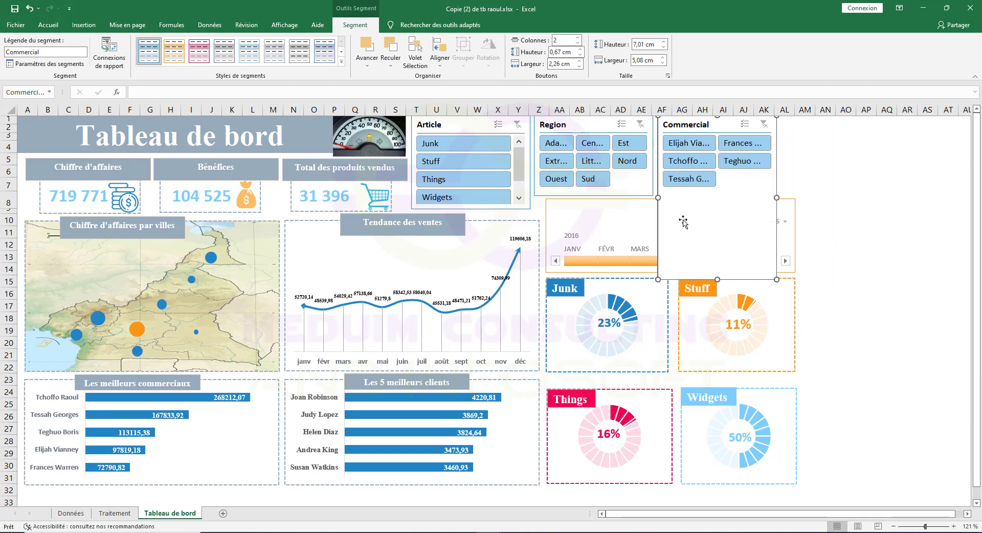
drag(720, 279, 720, 195)
click(843, 184)
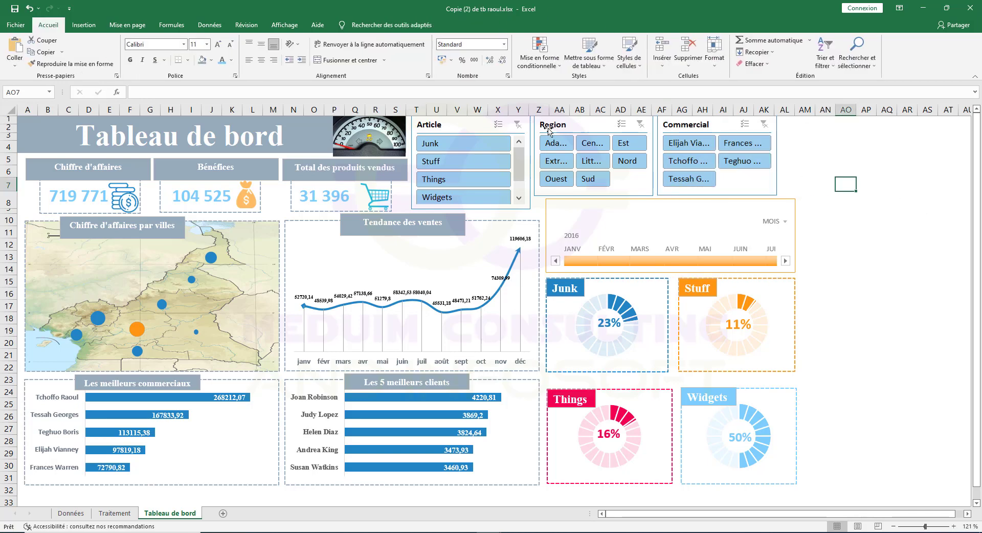
Step: Apply the light orange slicer style to the Article, Region and Commercial slicers together
click(441, 124)
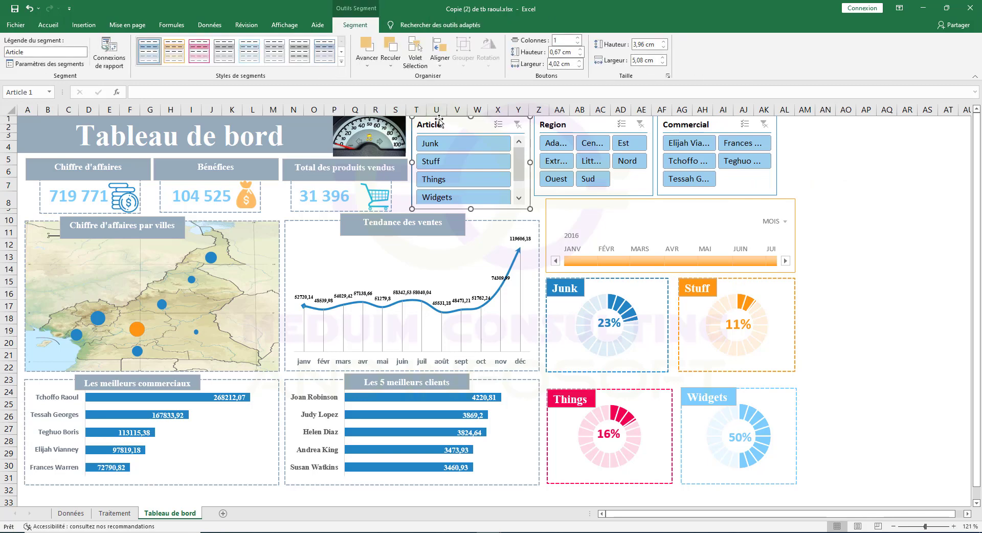
ctrl+click(604, 125)
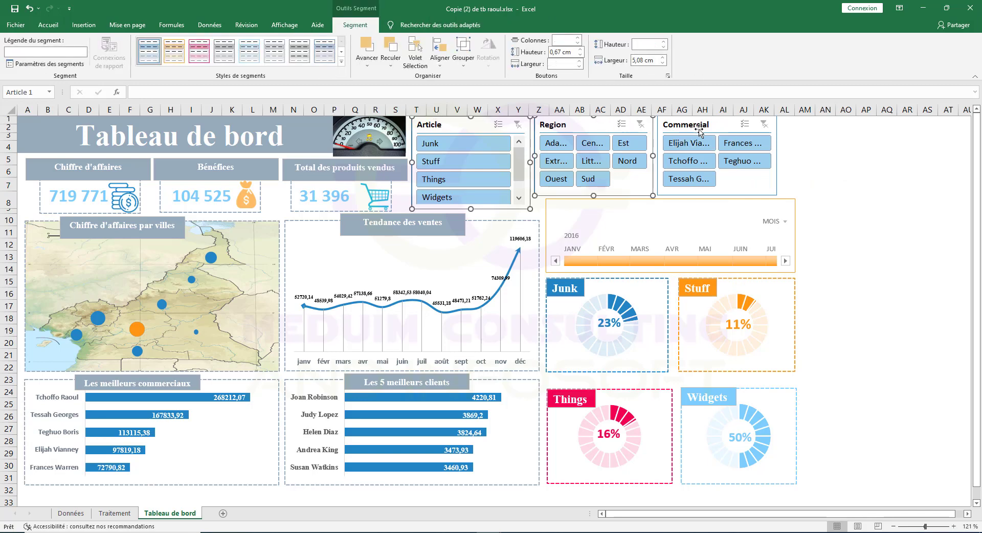
ctrl+click(703, 129)
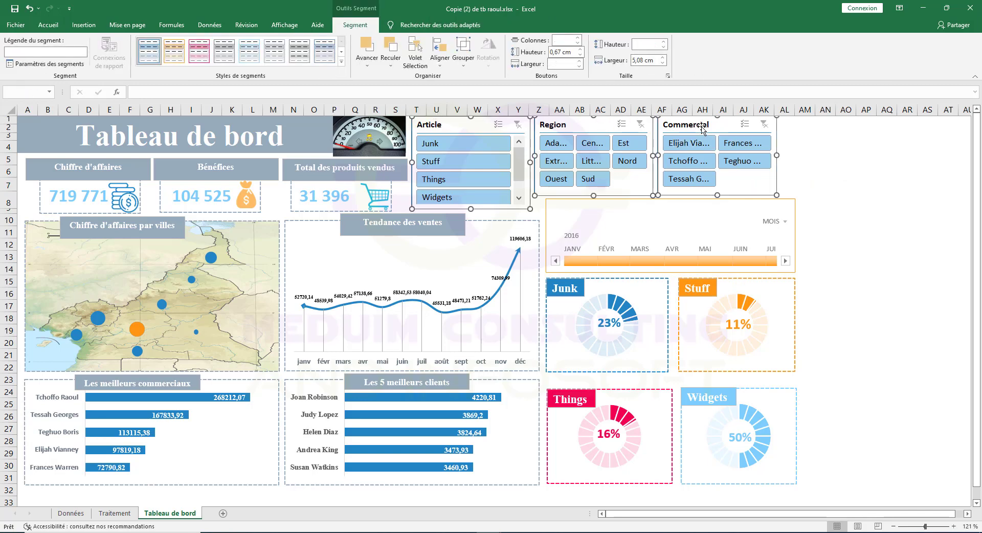
click(200, 51)
click(224, 54)
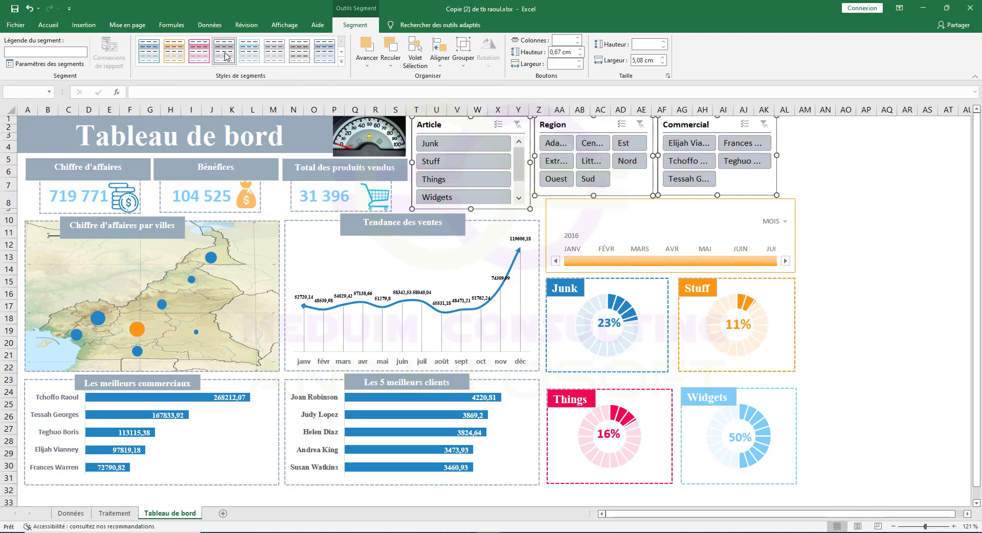
click(153, 53)
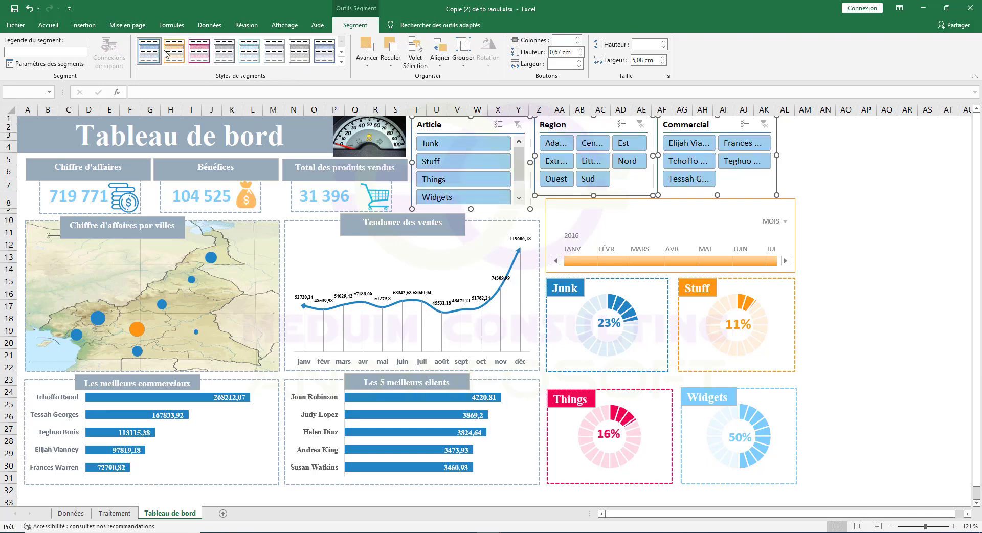
click(173, 53)
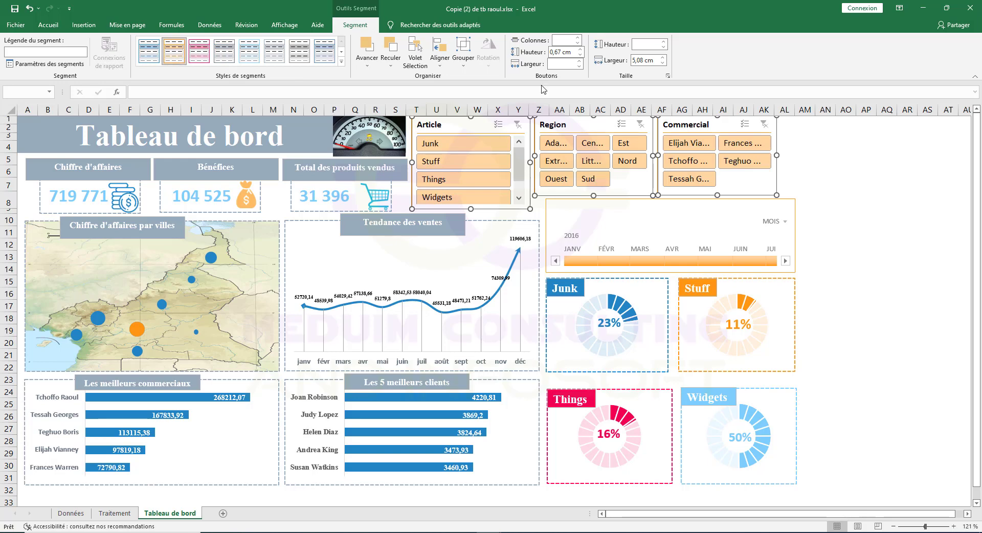
click(874, 191)
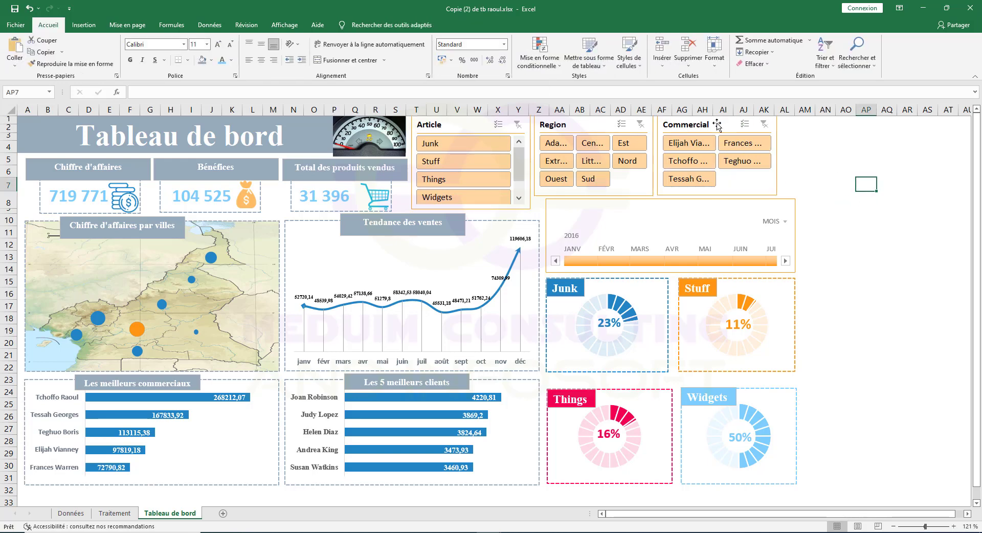
Step: Widen the Region slicer to about 7,31 cm and reposition the Commercial slicer directly beside it
drag(727, 124, 807, 126)
click(654, 145)
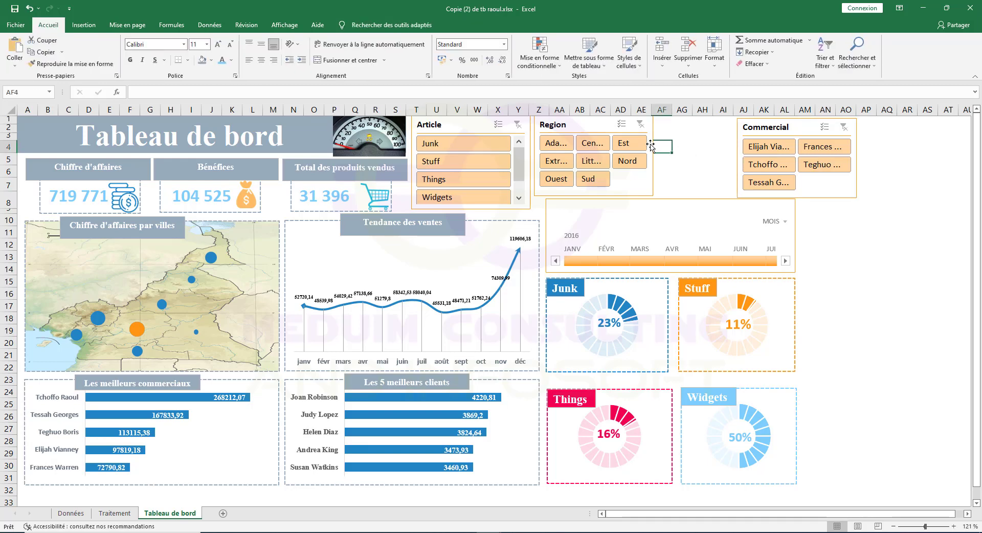
click(654, 148)
drag(655, 154, 713, 159)
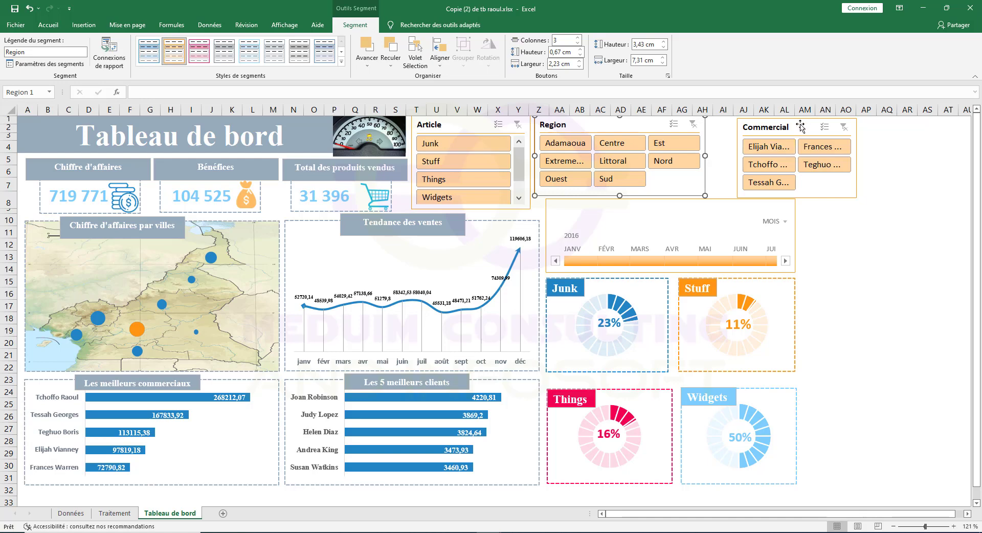
drag(801, 126, 774, 119)
click(846, 219)
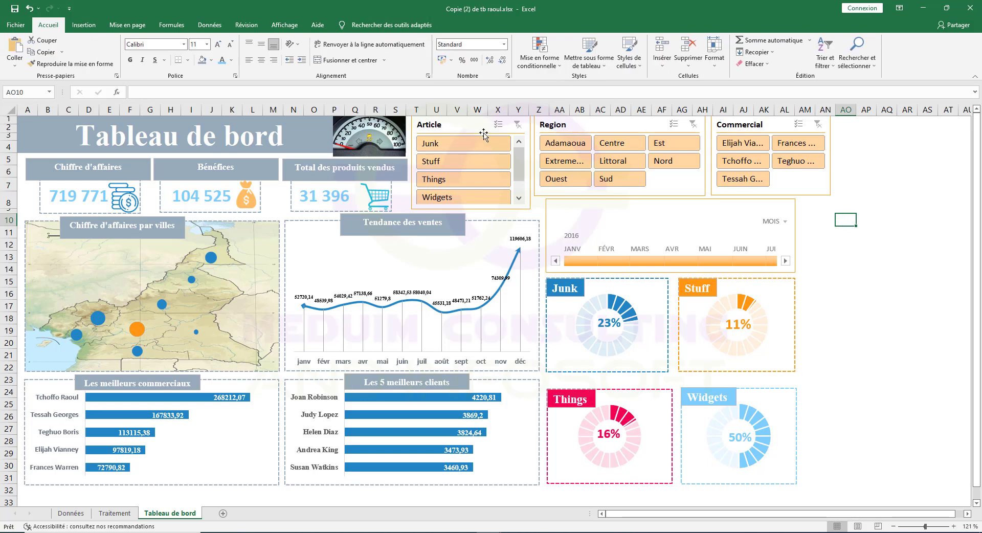
Step: Connect the Article slicer to the CA BENEFICE PRODUIT, CA PAR VILLE, MEILLEURS CLIENTS and TENDANCE DE VENTE reports
right_click(468, 124)
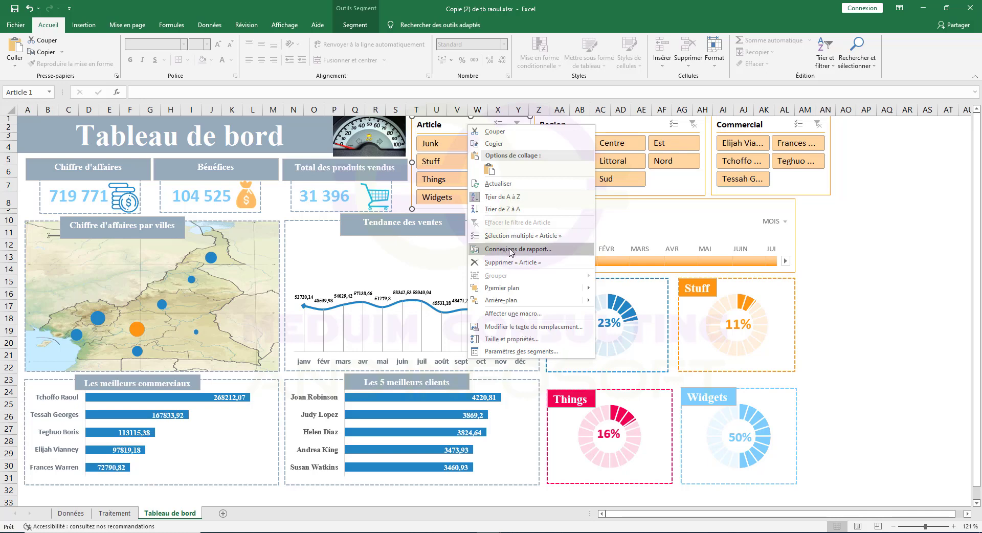
click(511, 249)
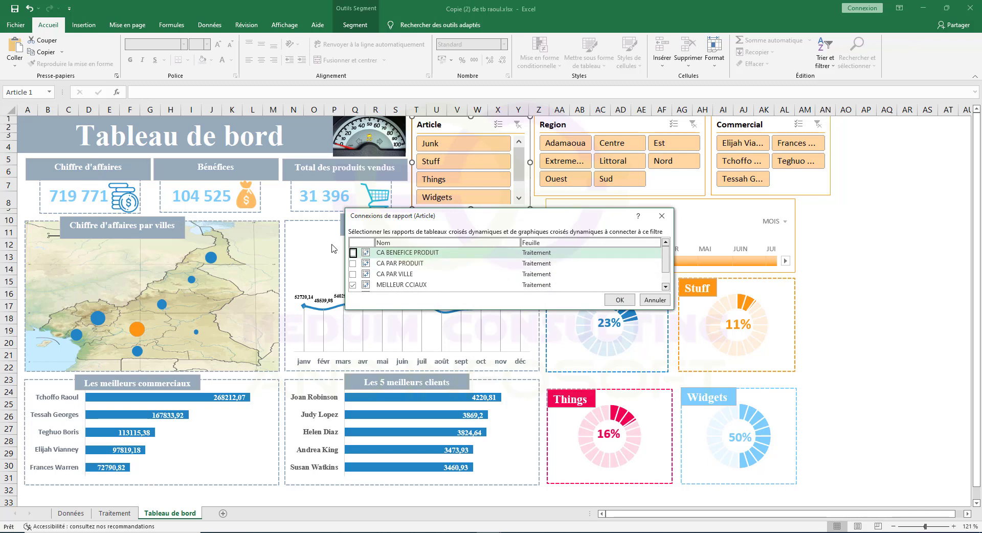
click(353, 253)
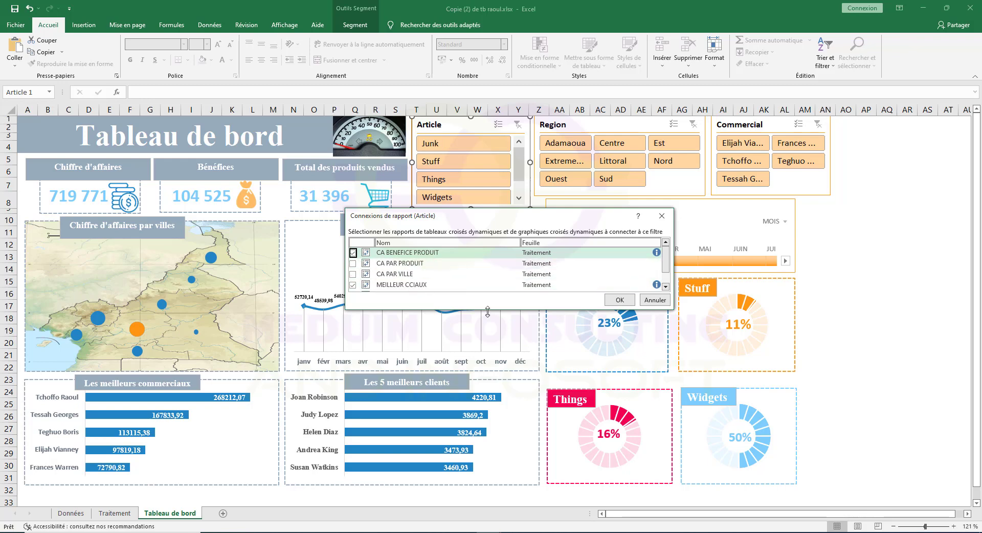
click(353, 275)
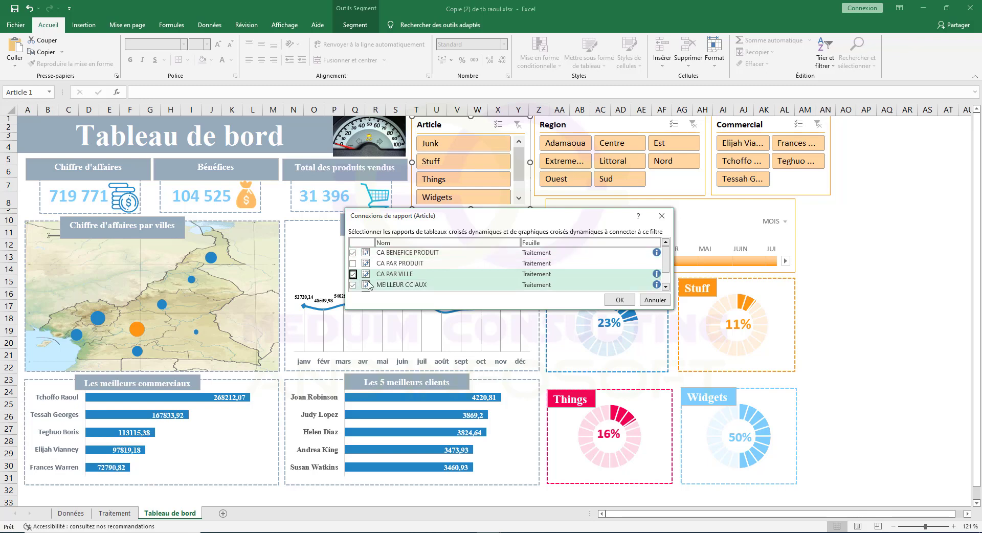
scroll(376, 287, down, 1)
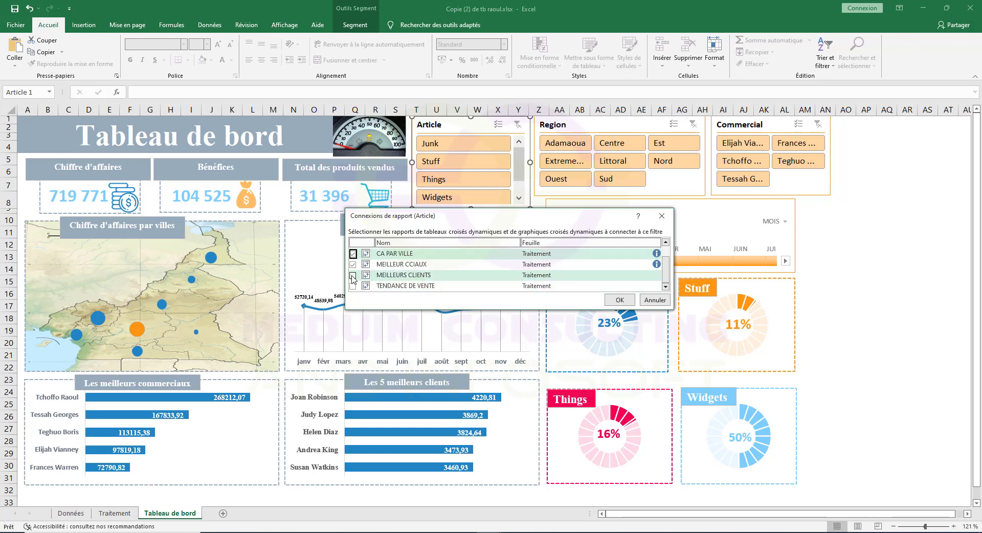
click(353, 275)
click(353, 285)
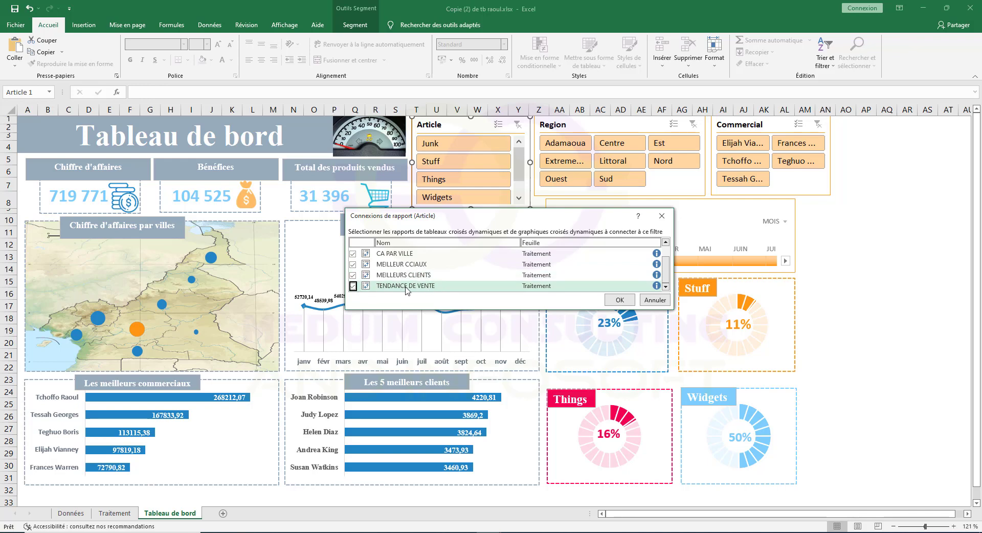
click(619, 300)
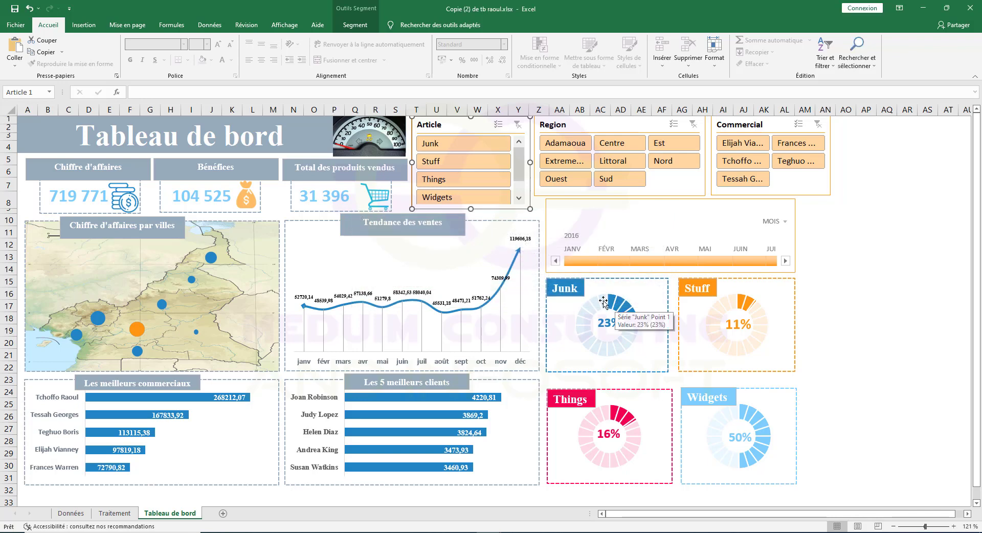
right_click(581, 124)
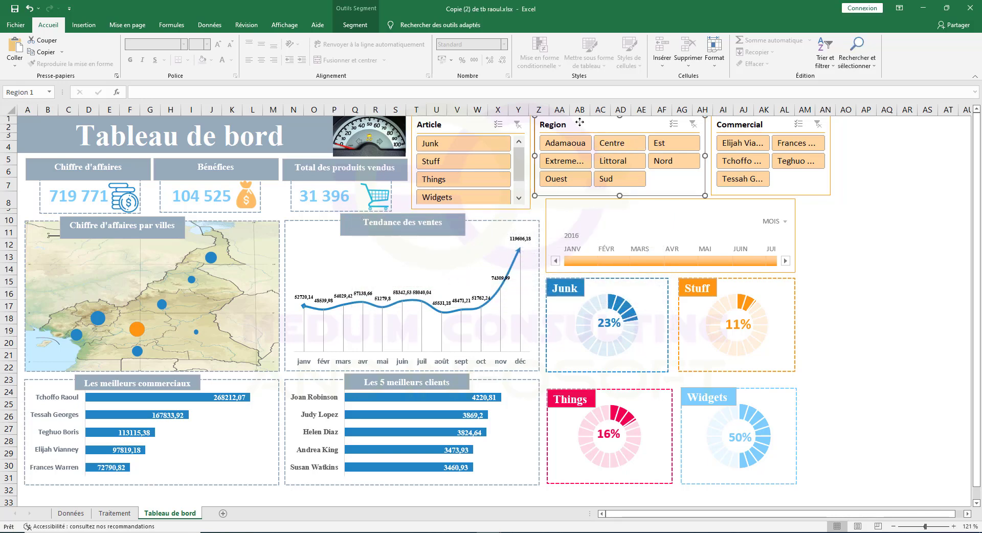
click(635, 246)
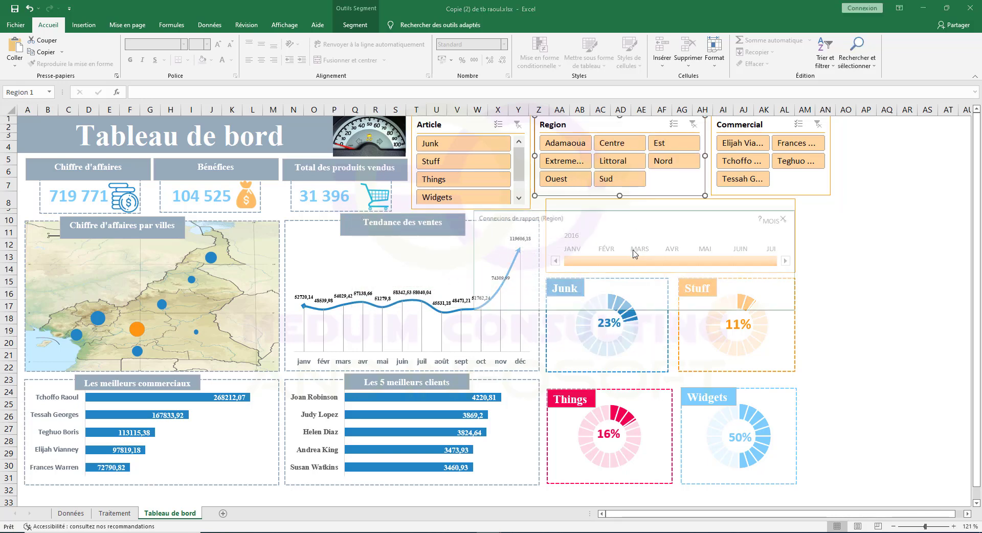
click(793, 212)
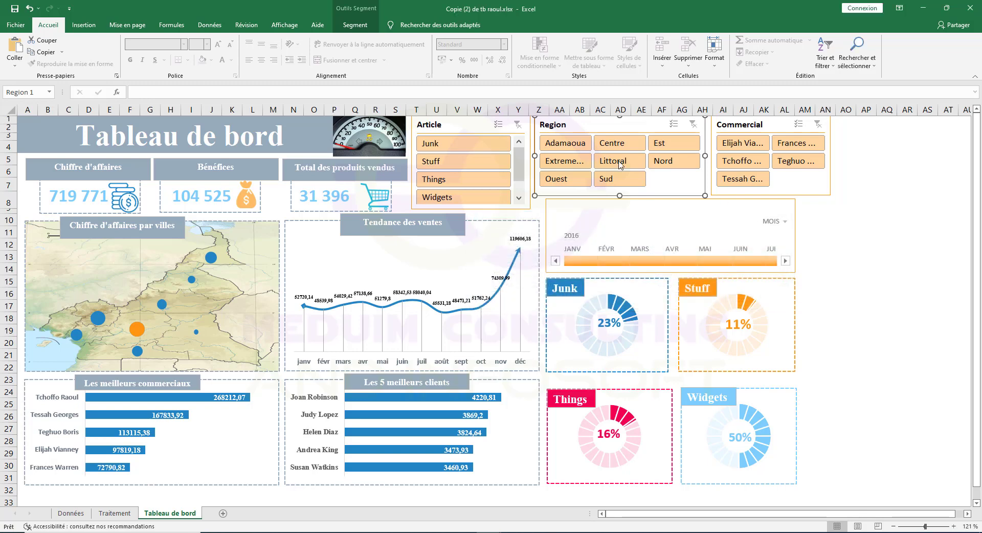
Step: Connect the Region slicer to the CA BENEFICE PRODUIT, CA PAR PRODUIT, CA PAR VILLE, MEILLEURS CLIENTS and TENDANCE DE VENTE reports
right_click(571, 124)
click(627, 248)
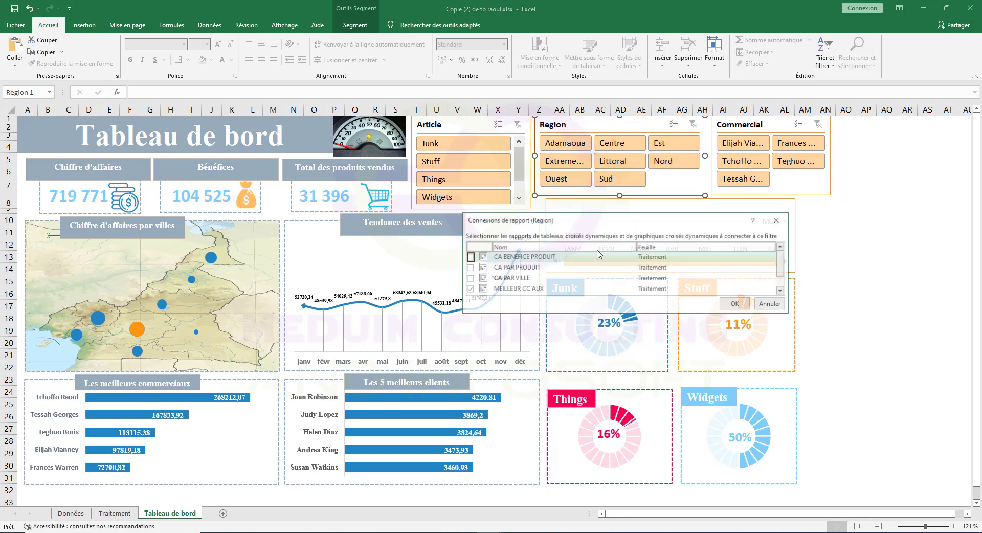
click(469, 257)
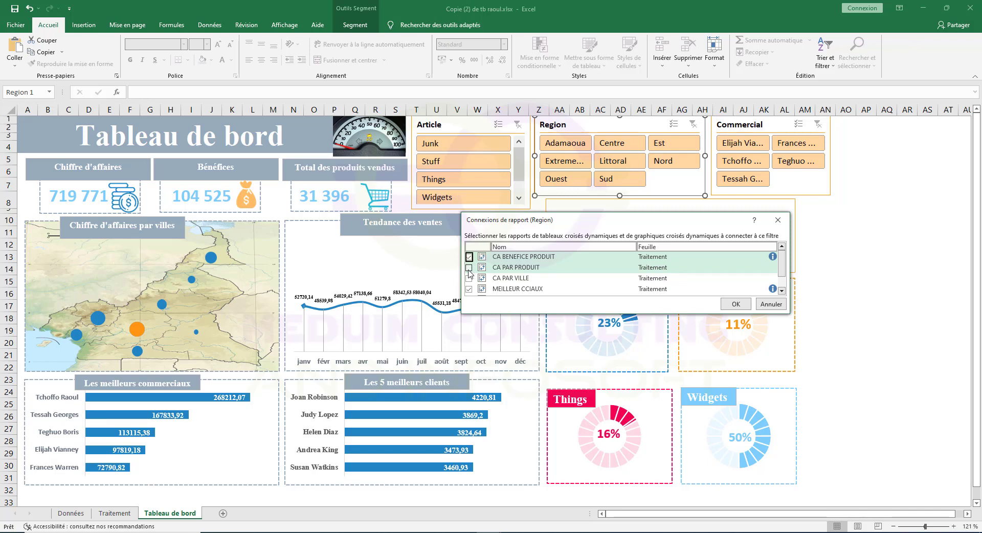
click(468, 268)
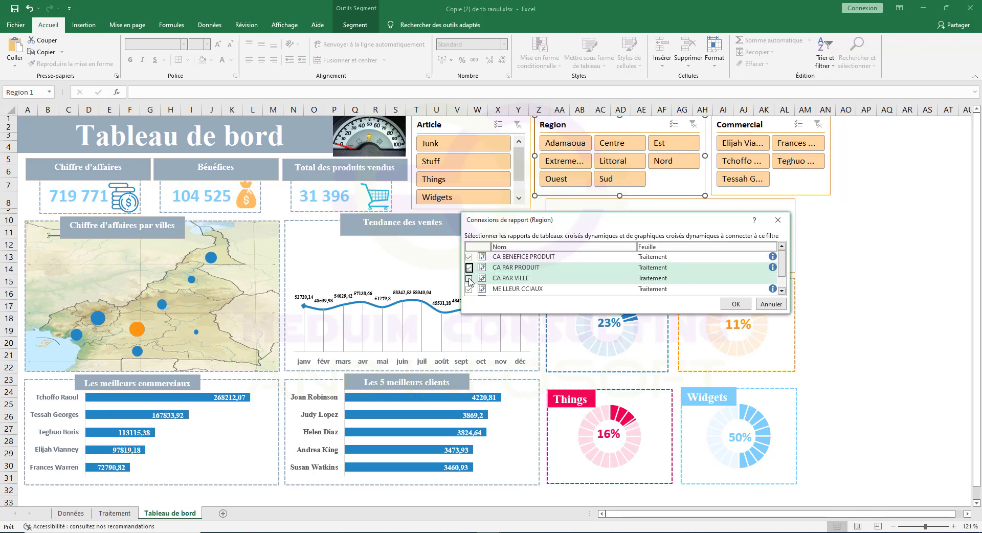
click(469, 279)
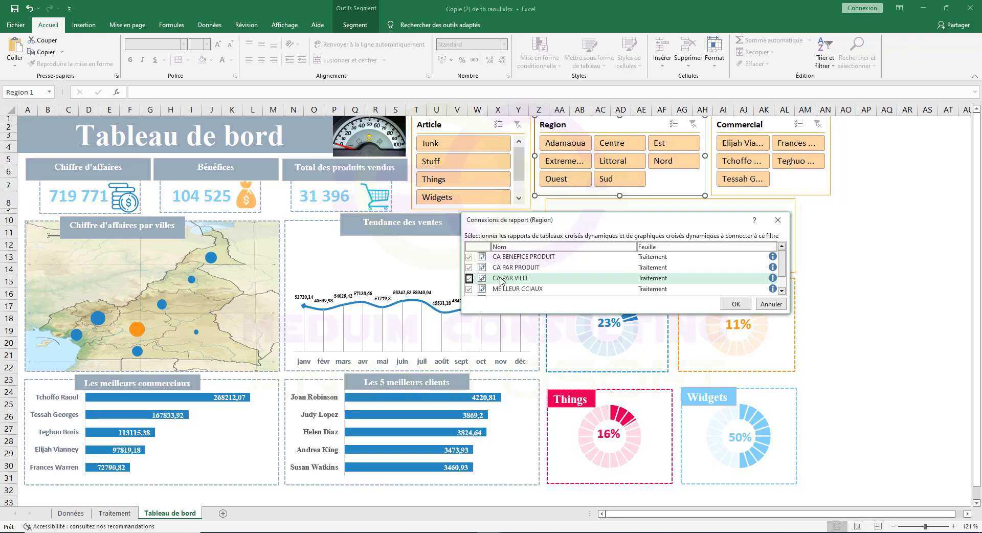
scroll(501, 280, down, 1)
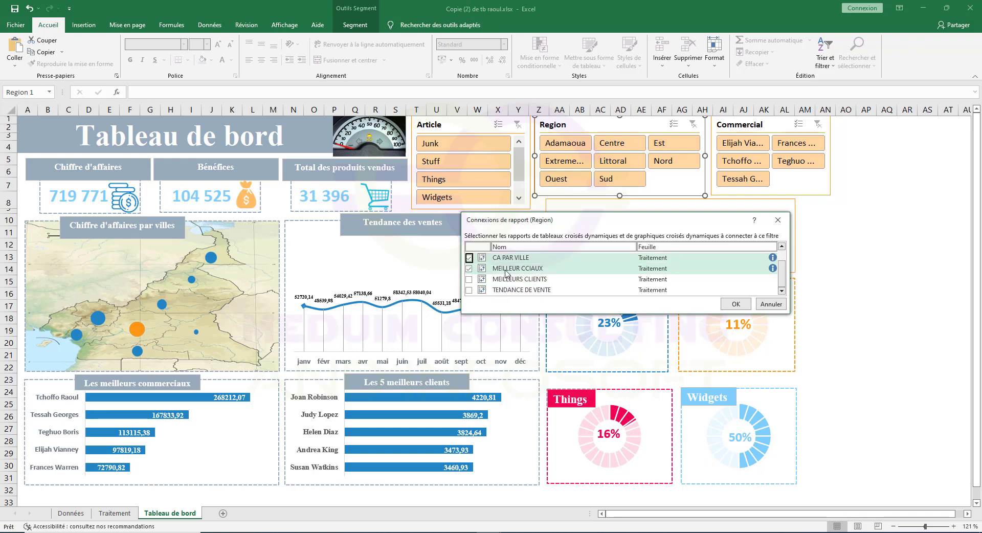
click(470, 280)
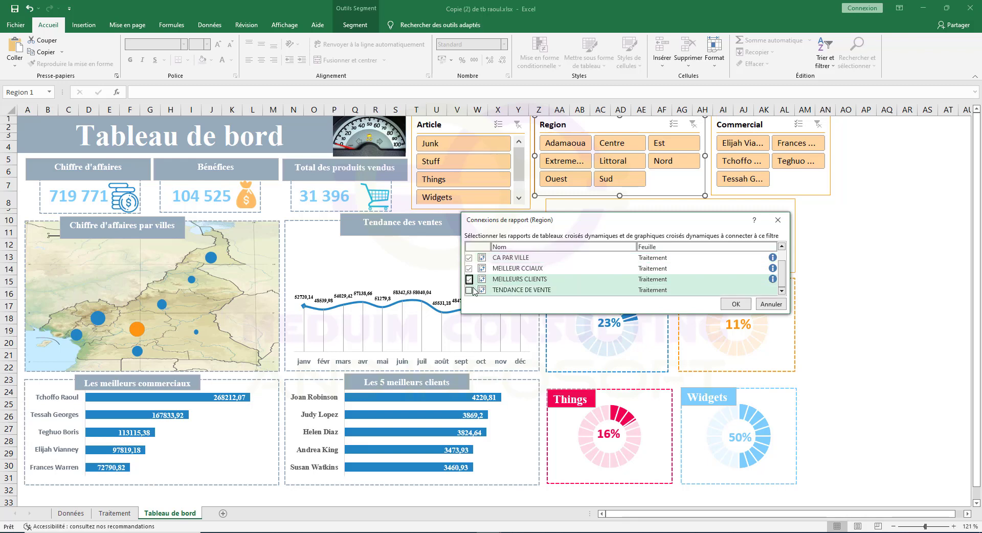
click(470, 290)
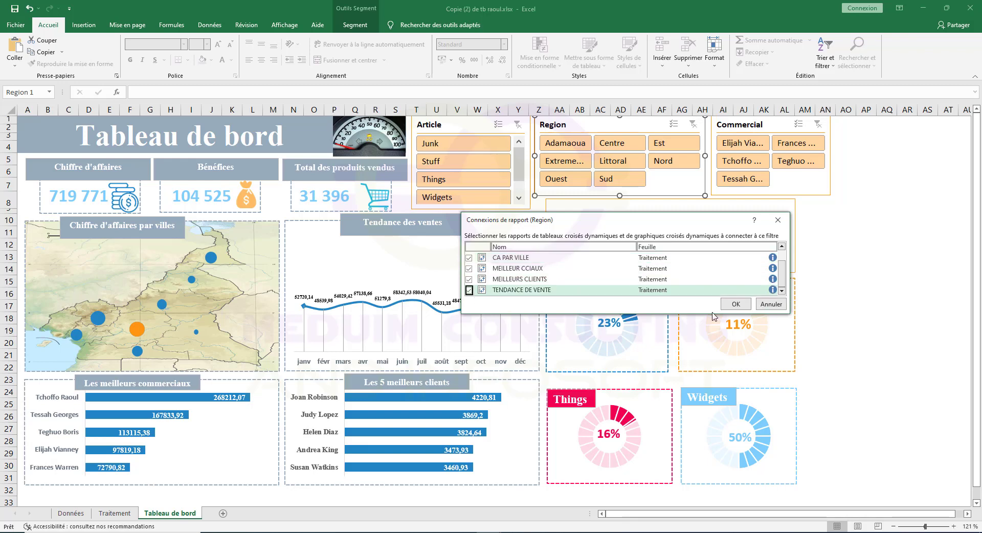
click(735, 305)
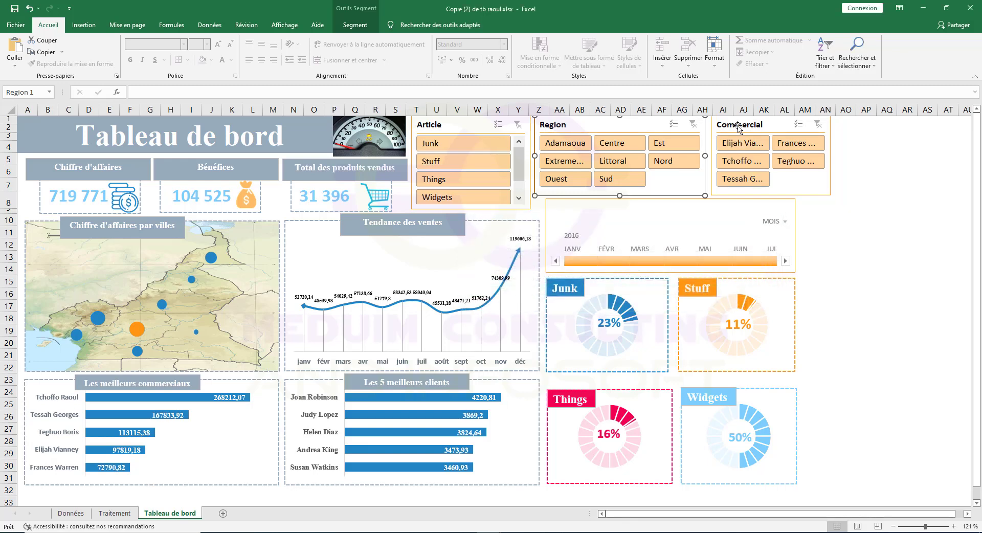
Step: Connect the Commercial slicer to the CA BENEFICE PRODUIT, CA PAR PRODUIT, CA PAR VILLE, MEILLEURS CLIENTS and TENDANCE DE VENTE reports
right_click(738, 128)
click(752, 254)
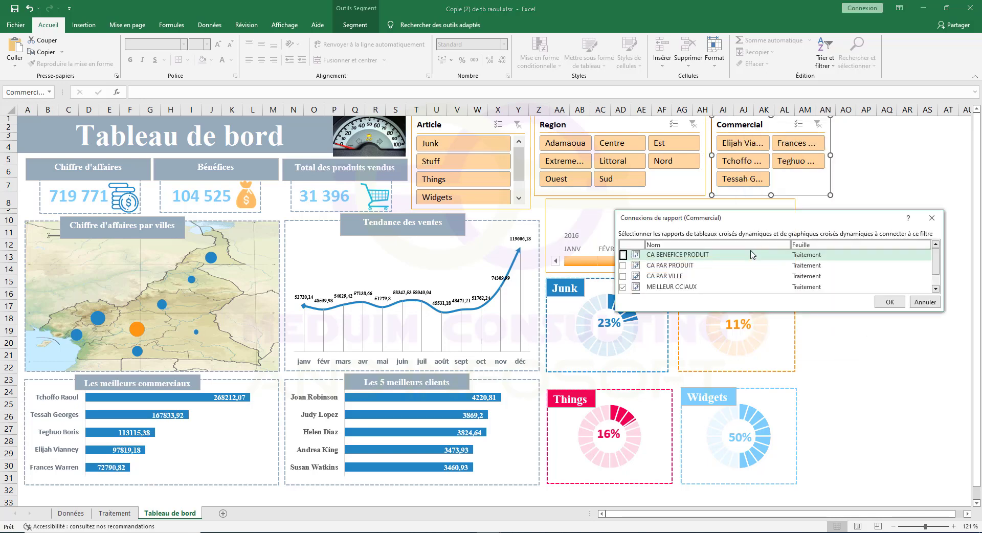
click(623, 255)
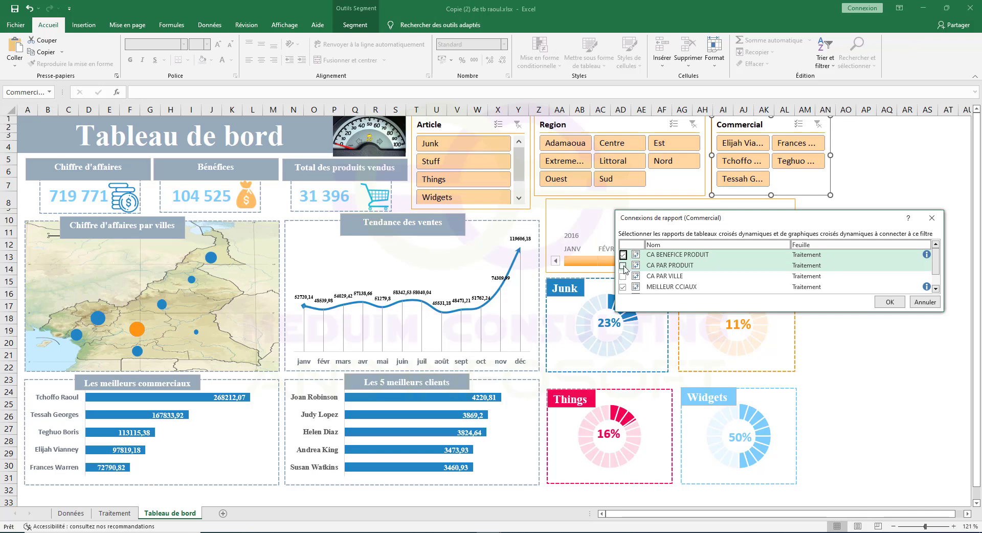
click(623, 265)
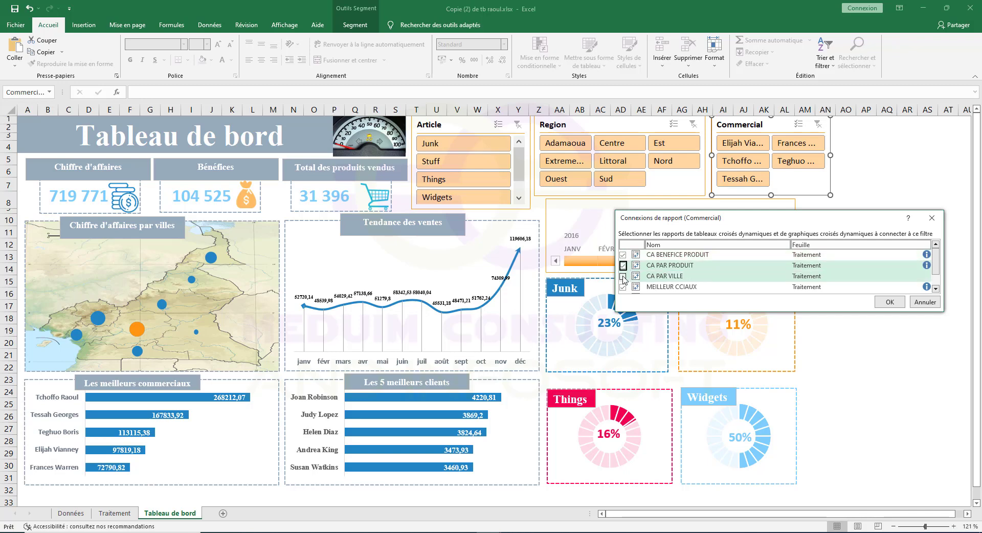
click(623, 276)
scroll(639, 287, down, 1)
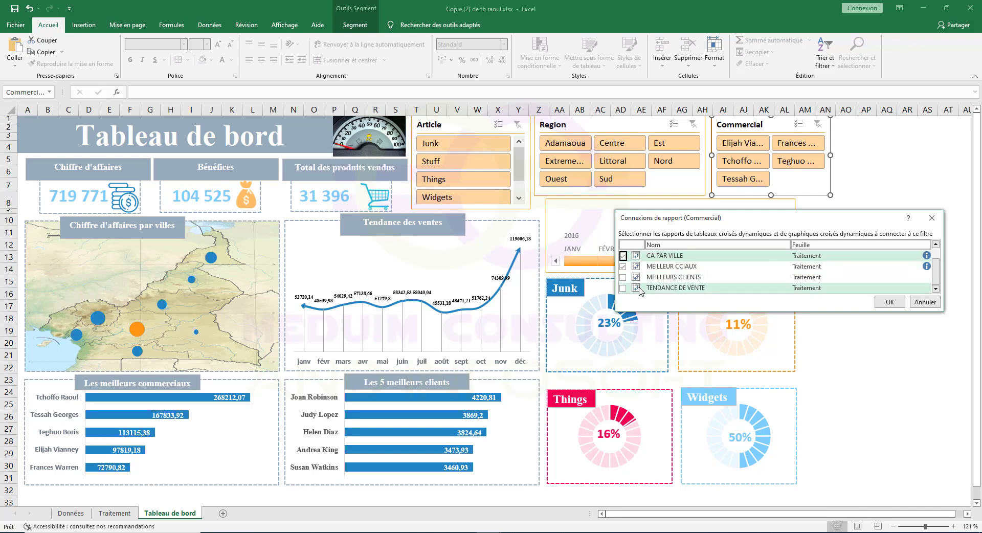
click(623, 277)
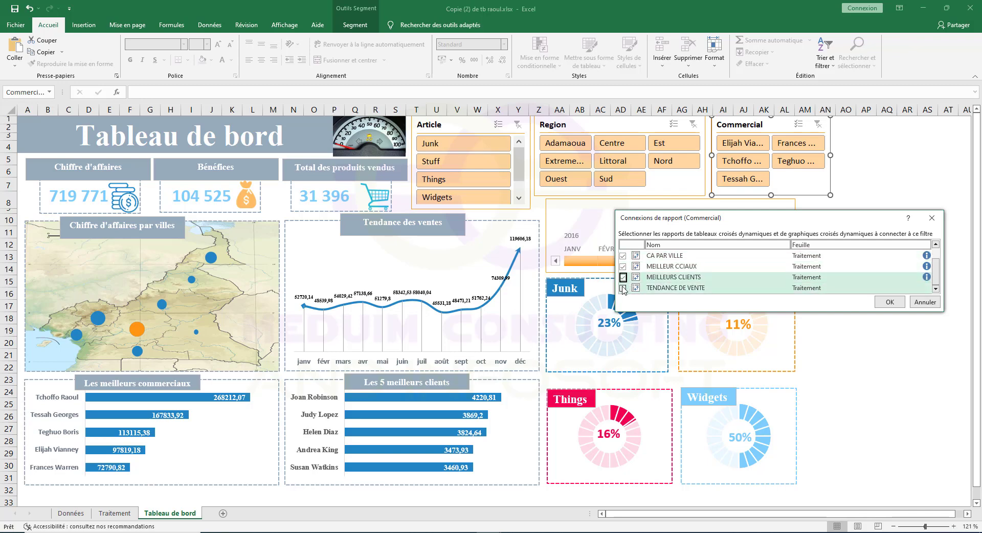
click(623, 288)
click(890, 302)
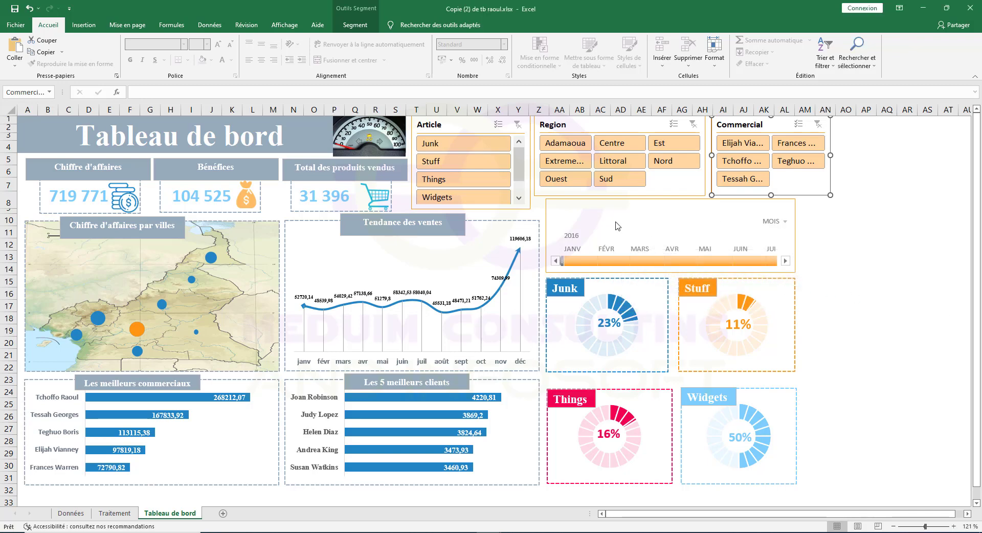
Step: Connect the Date de commande timeline to the CA BENEFICE PRODUIT, CA PAR PRODUIT, CA PAR VILLE and MEILLEUR CCIAUX reports
right_click(629, 208)
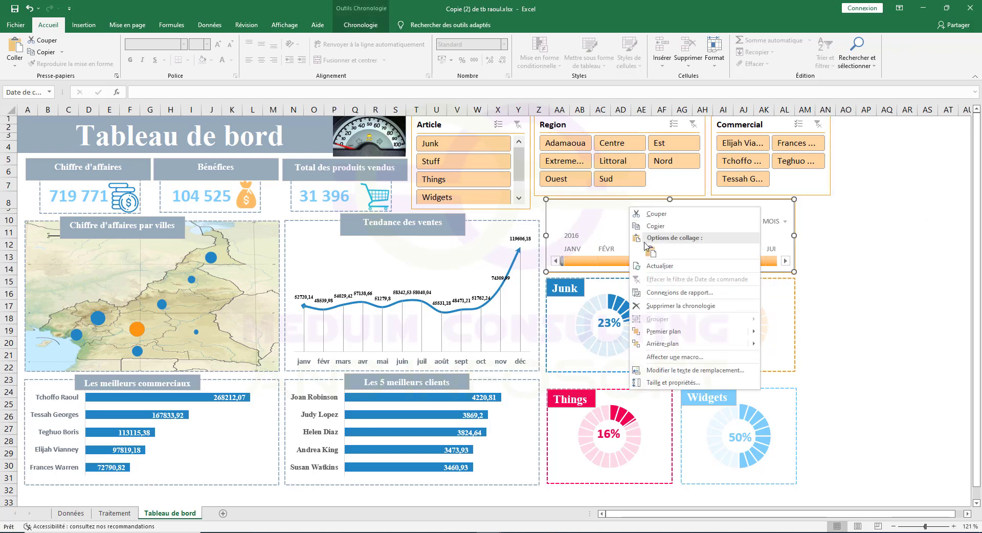
click(681, 293)
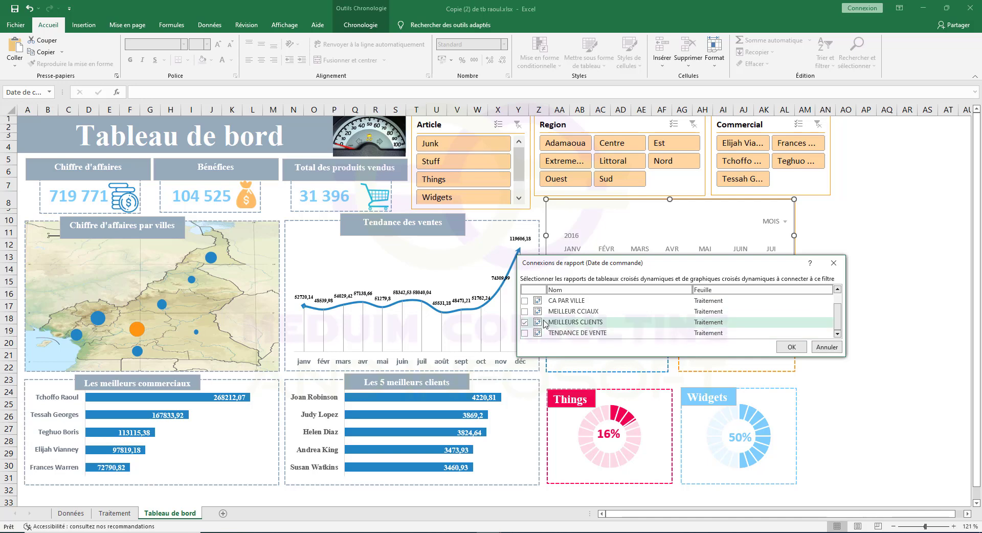
scroll(537, 333, up, 1)
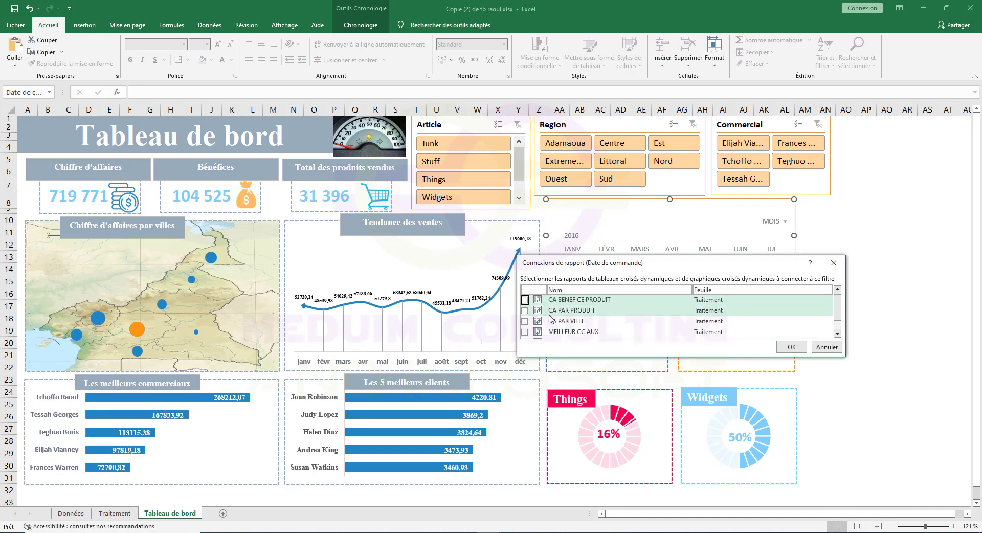
click(525, 299)
click(525, 311)
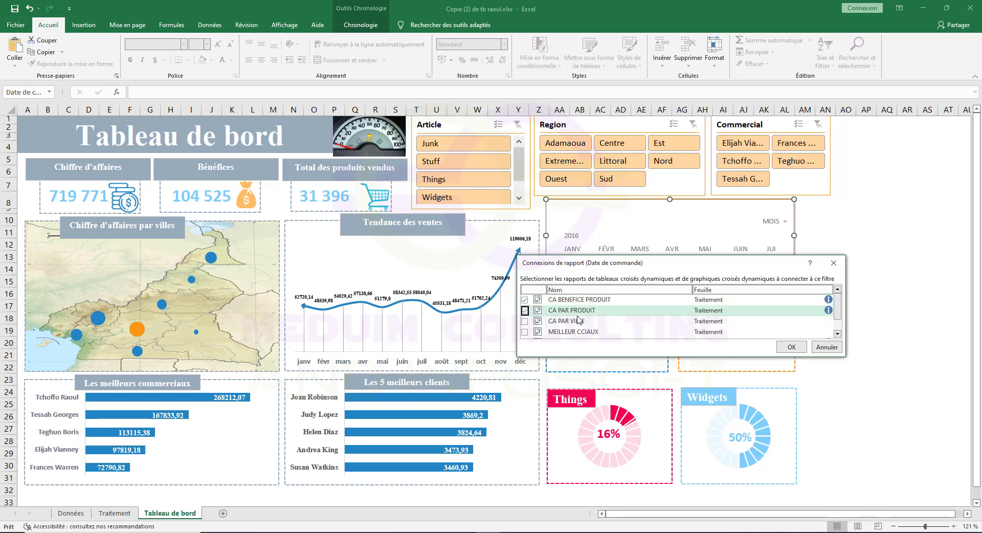
click(525, 321)
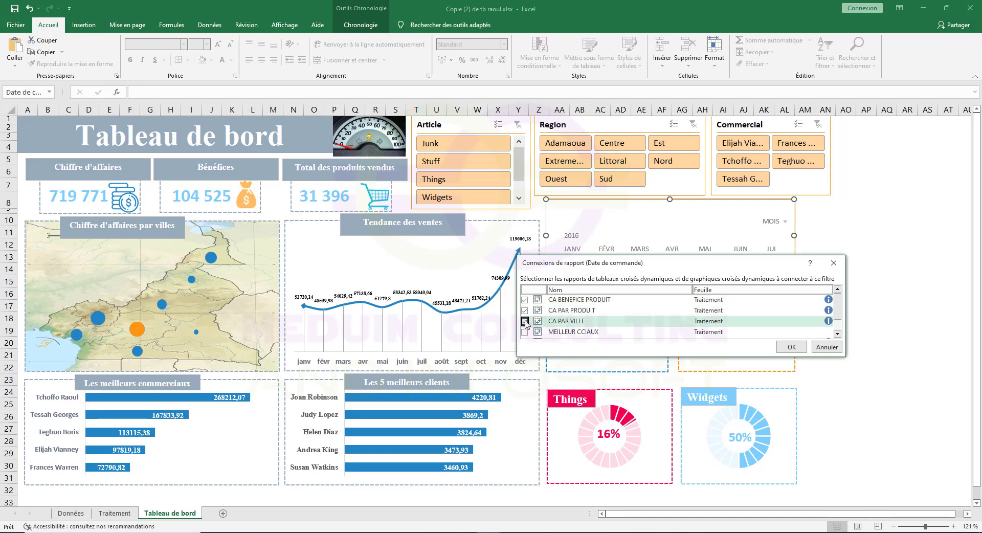
scroll(583, 330, down, 1)
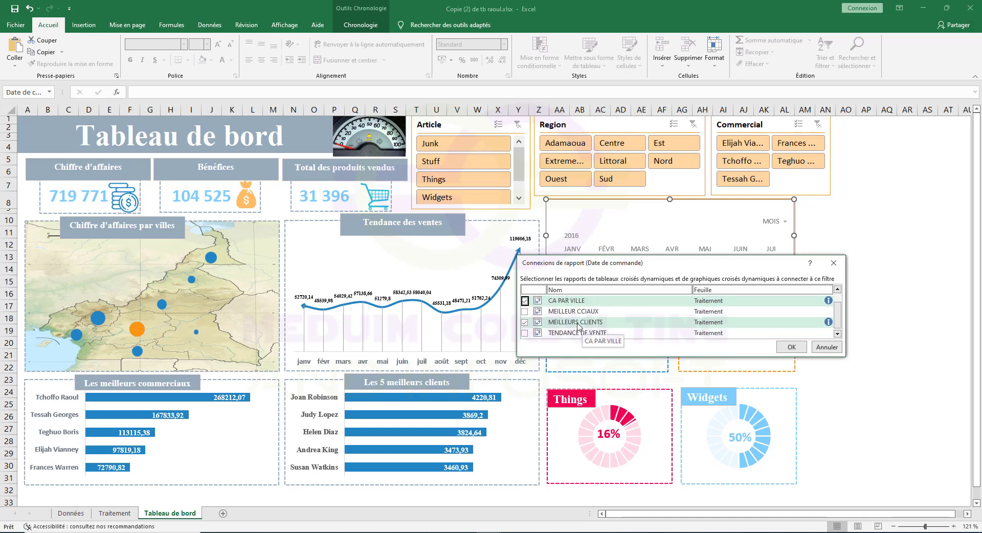
click(525, 311)
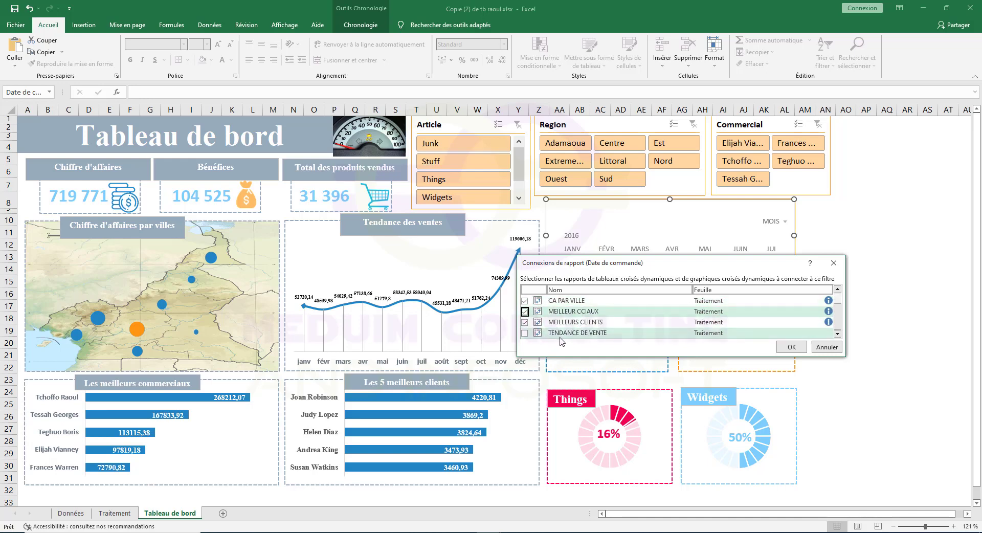
click(790, 347)
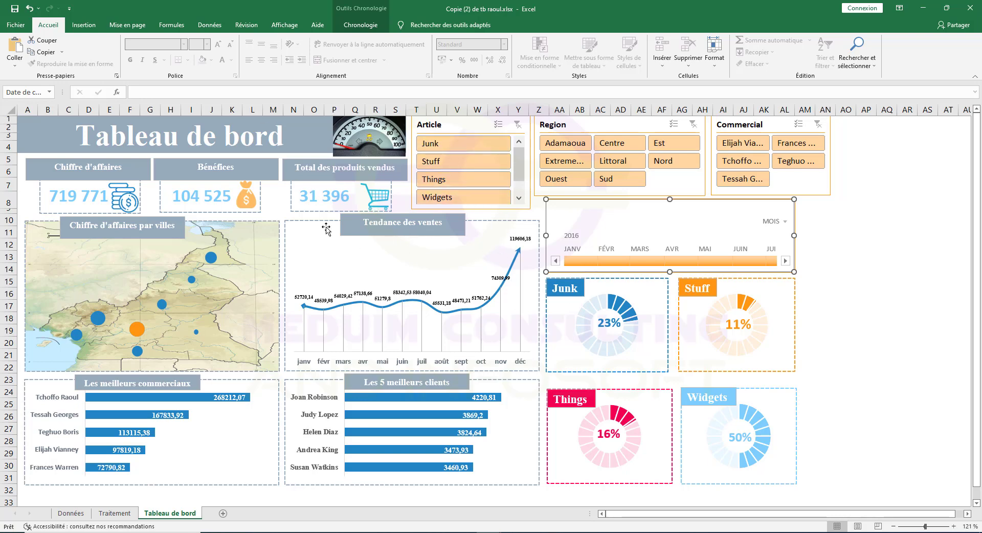
Step: Filter the dashboard to the Junk article, the Littoral region and the first salesperson in the Commercial slicer
click(442, 148)
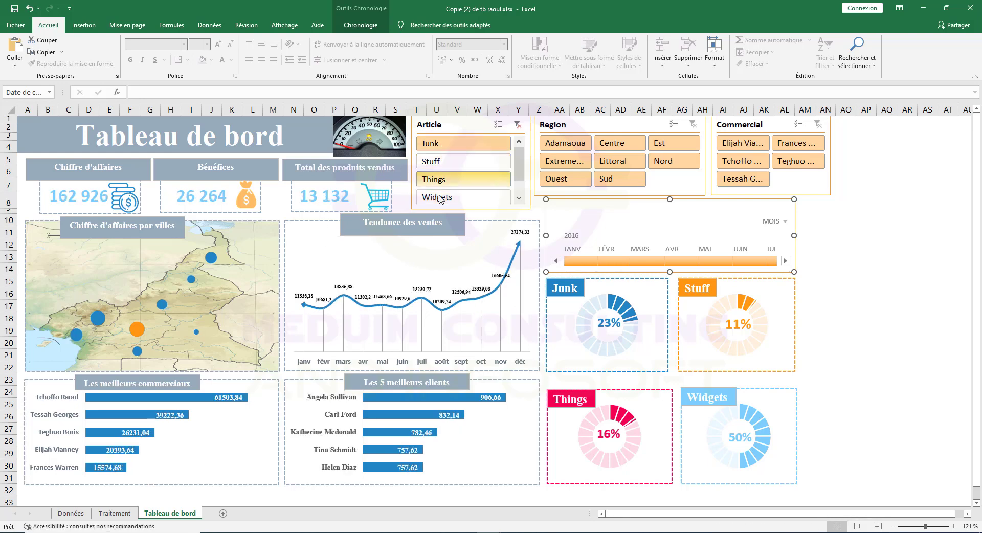
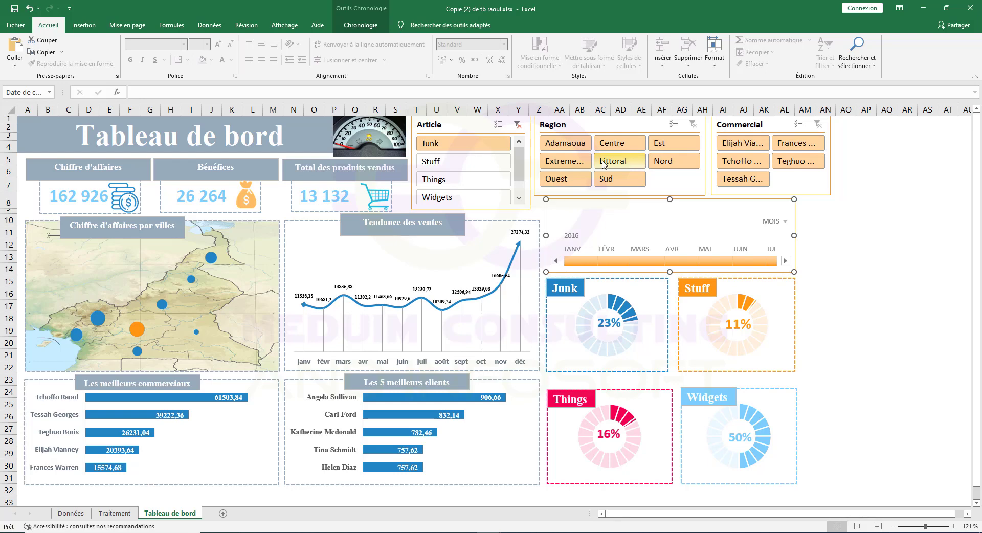
click(602, 162)
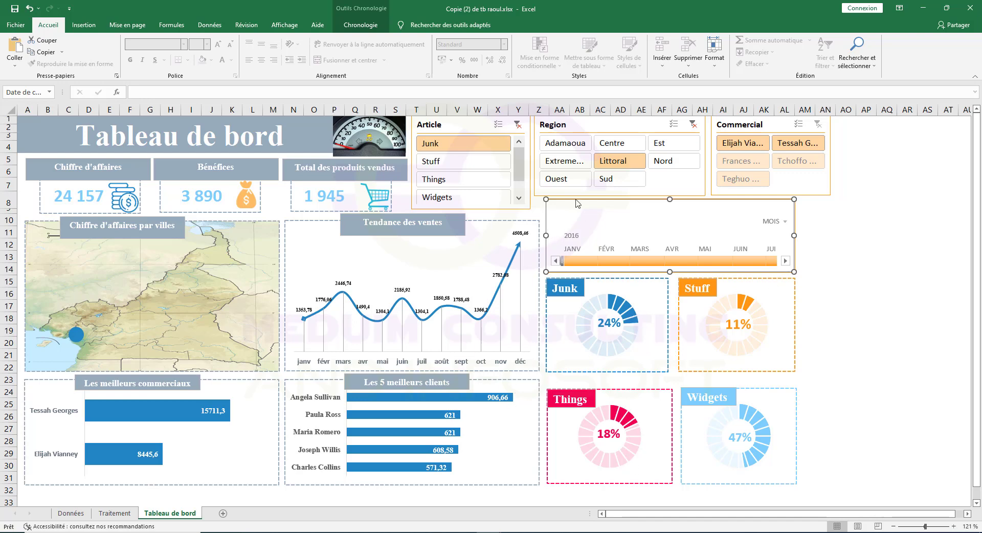
click(756, 148)
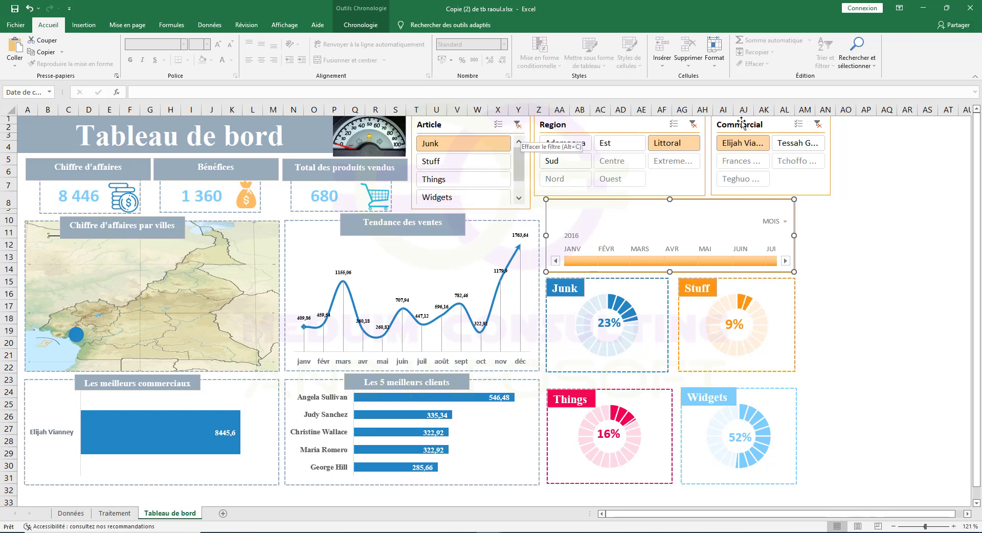
Step: Clear the filters of the Region, Commercial and Article slicers
click(694, 124)
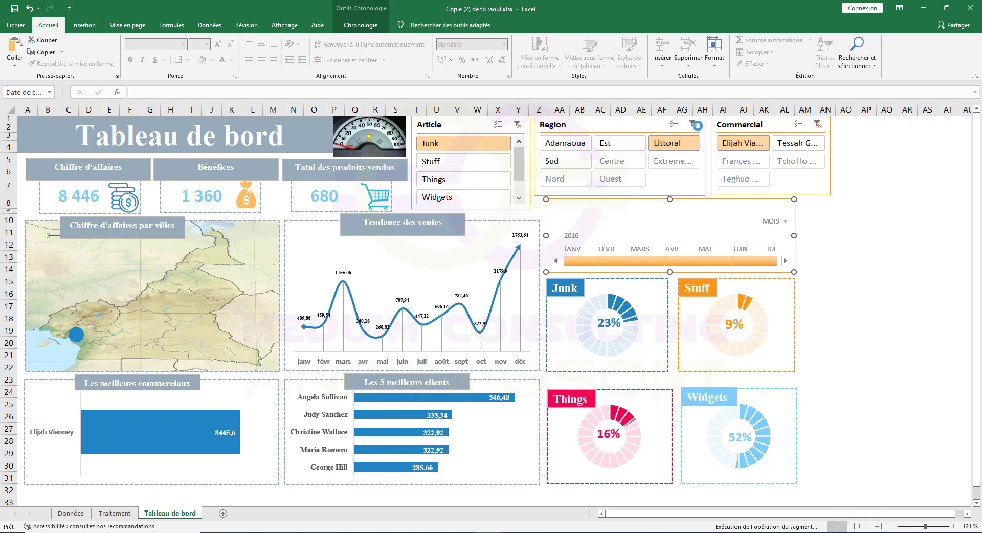
click(818, 125)
click(517, 125)
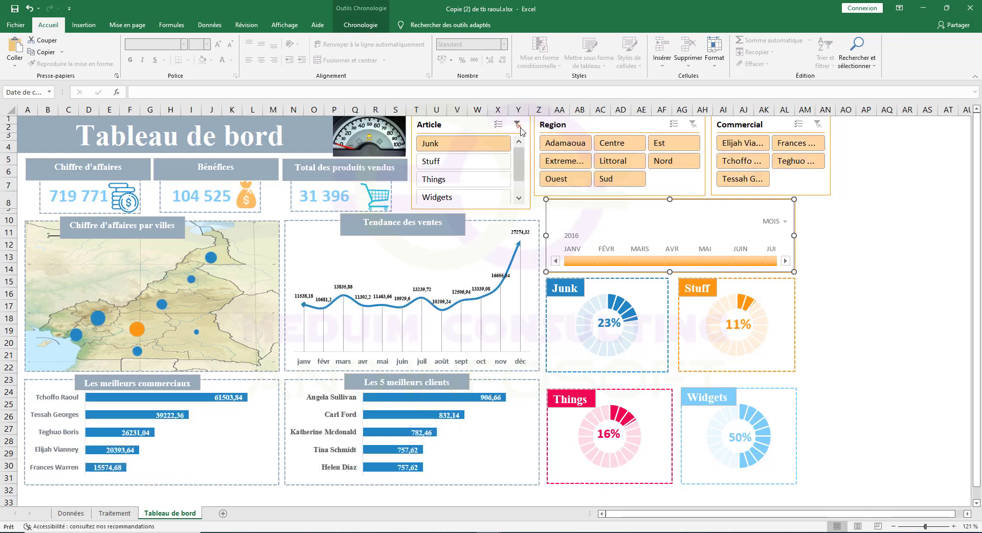
Step: Filter the dashboard by the Stuff, Things and Widgets articles in turn, and clear the Article filter
click(460, 163)
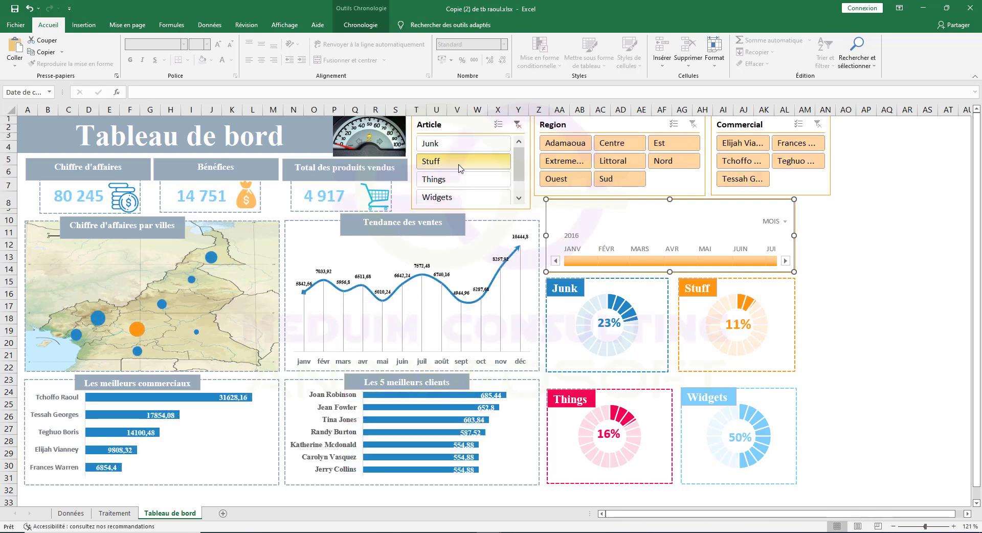
click(454, 185)
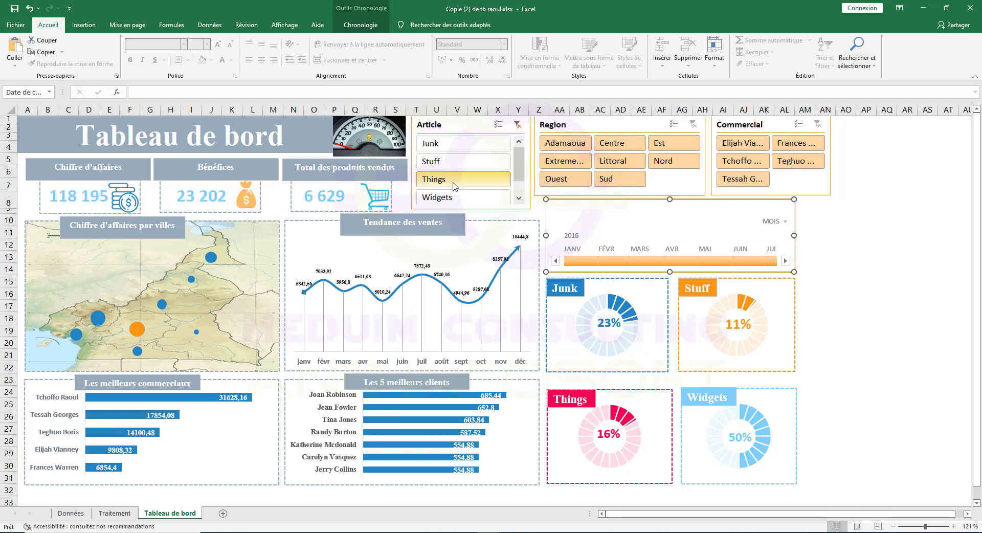
click(445, 199)
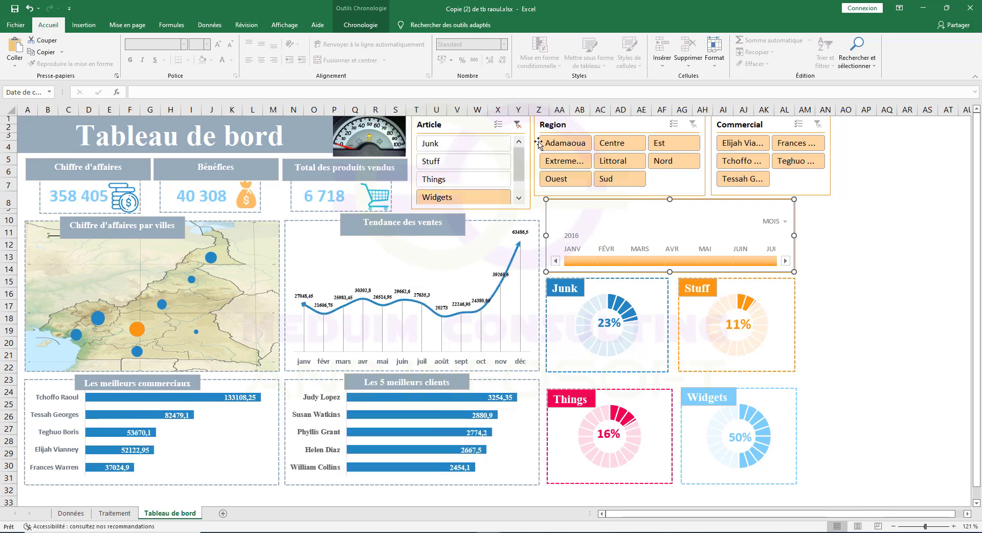
click(518, 124)
Step: Filter the dashboard by each of the eight regions in turn, from Adamaoua through Sud
click(560, 147)
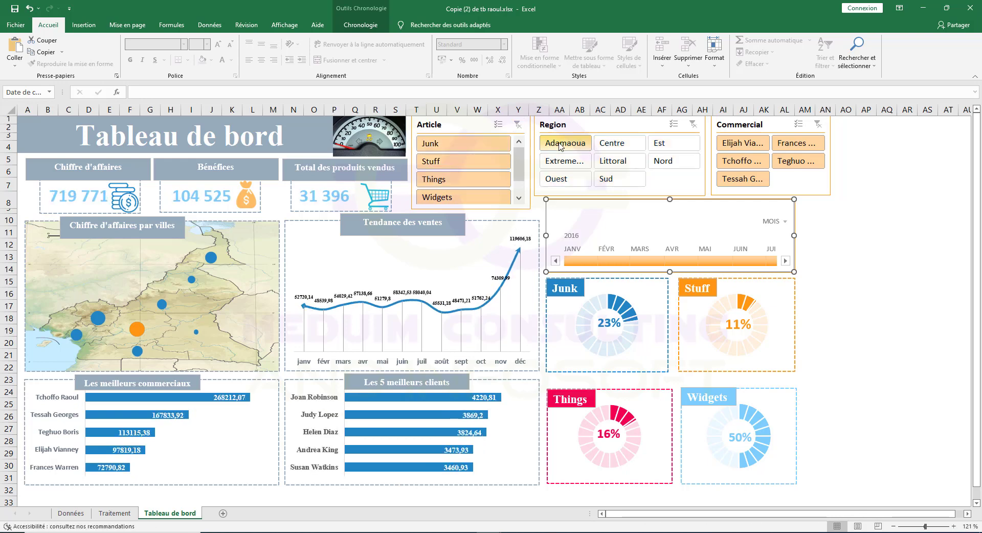
click(624, 146)
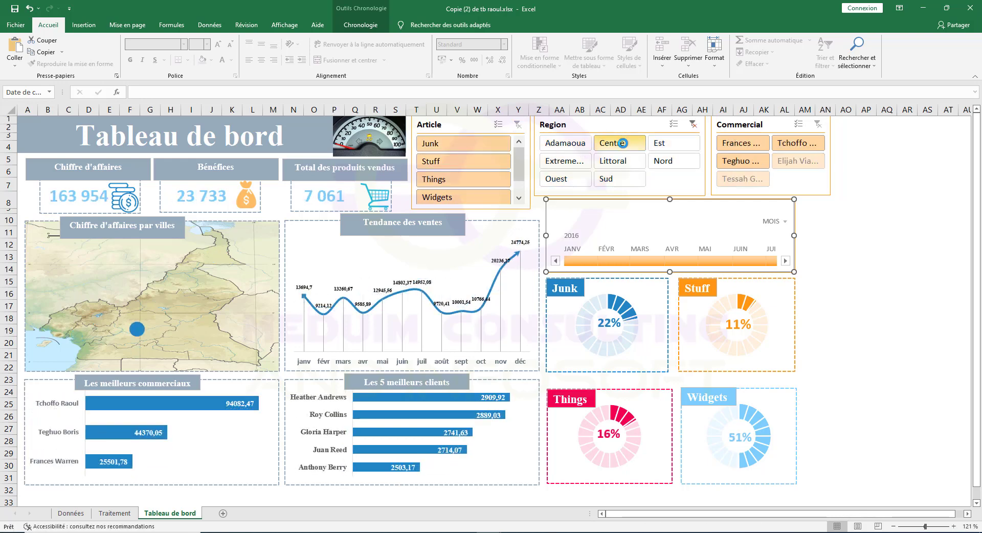
click(665, 145)
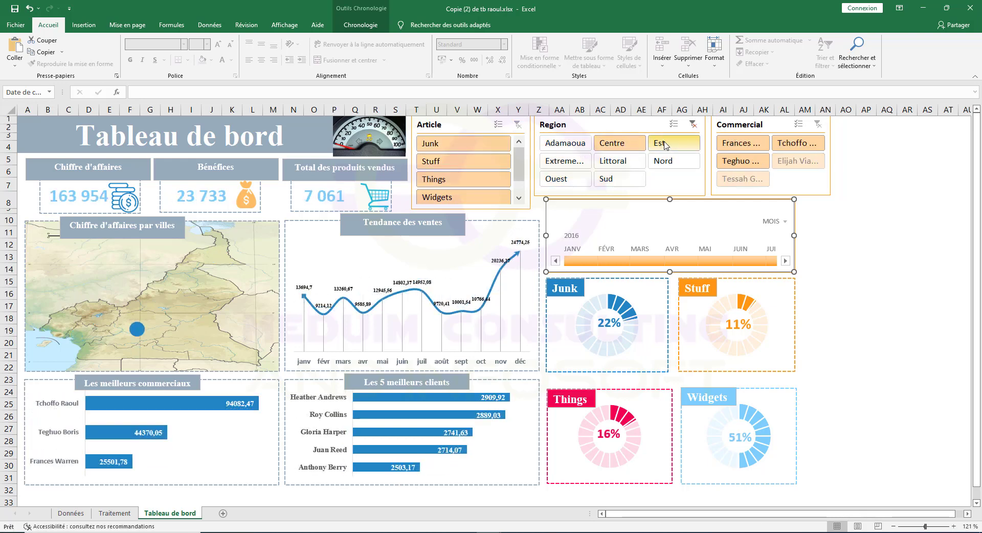
click(565, 162)
click(613, 160)
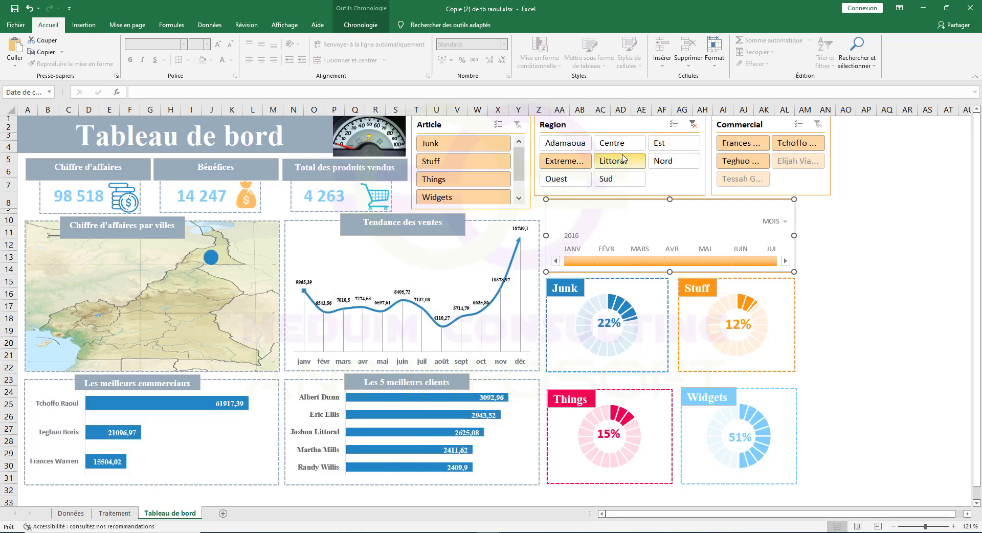
click(664, 162)
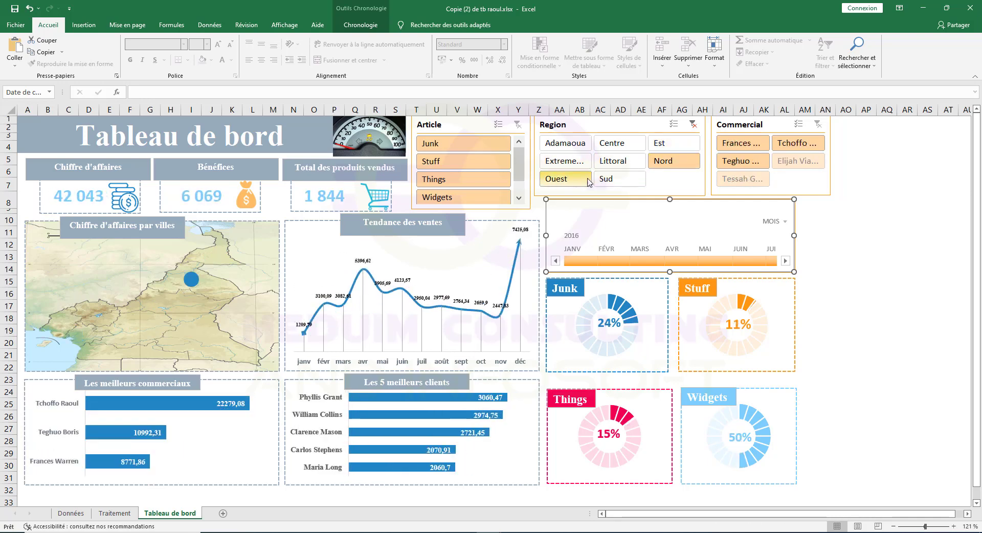
click(569, 177)
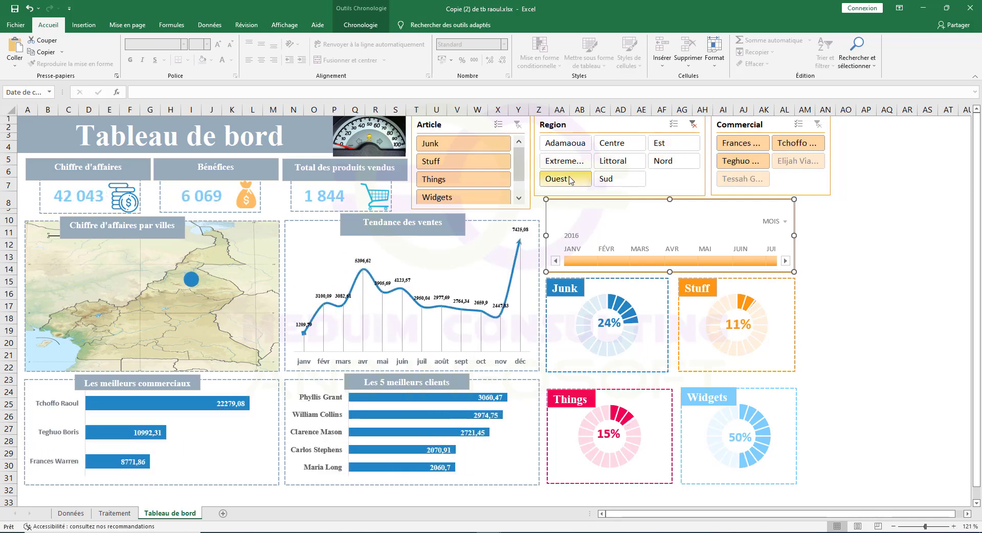
click(621, 182)
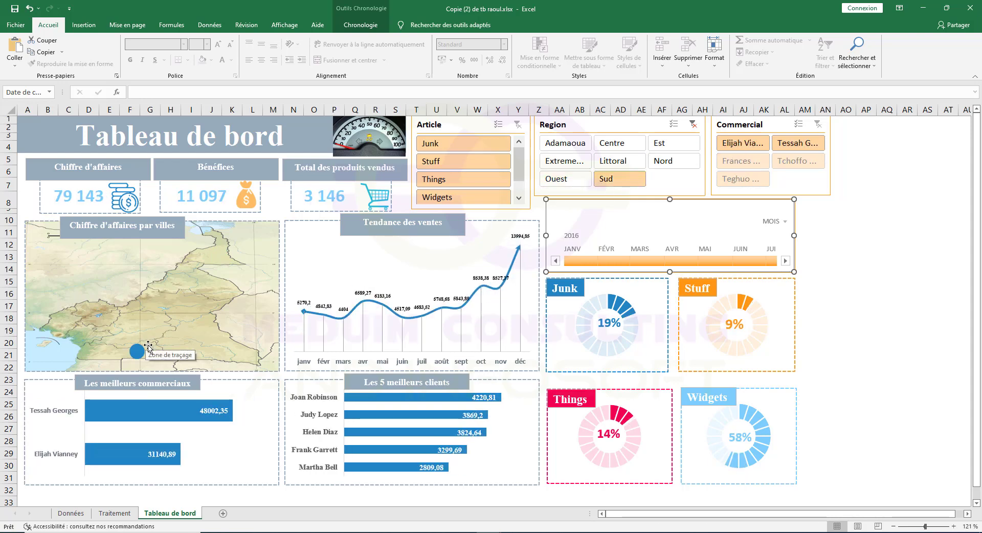
Step: Switch the Region filter among several regions, including Centre, Littoral and Nord, and leave the dashboard filtered on Ouest
click(576, 162)
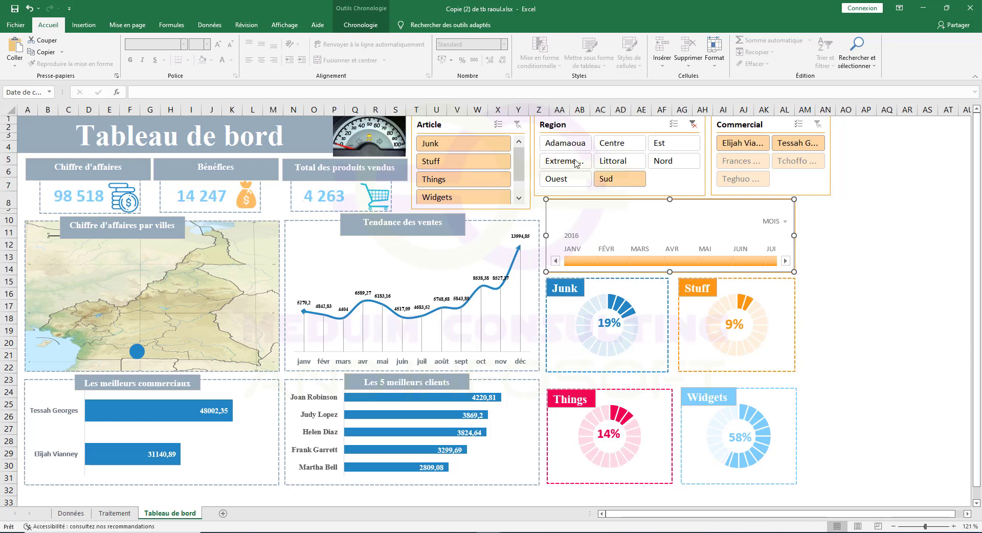
click(610, 146)
click(613, 161)
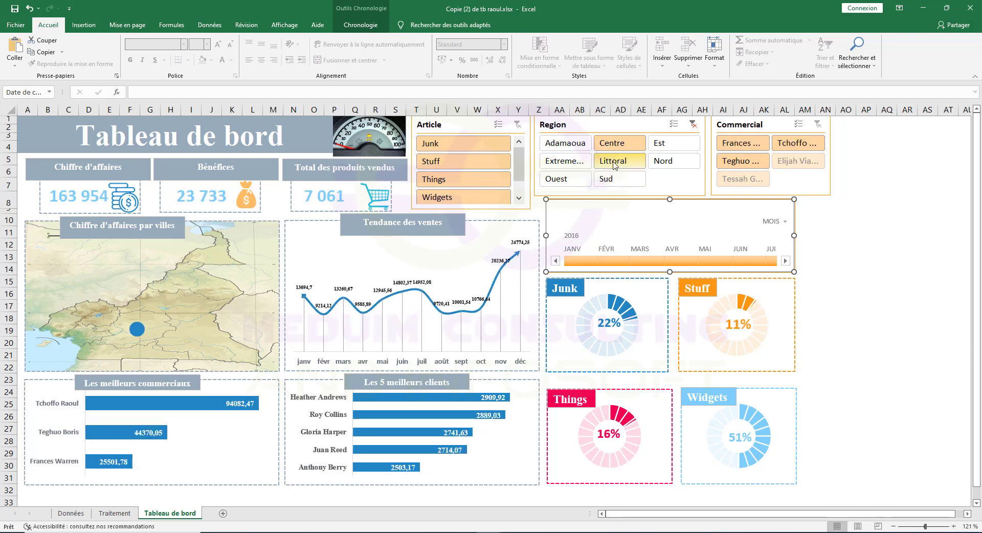
click(658, 163)
click(559, 162)
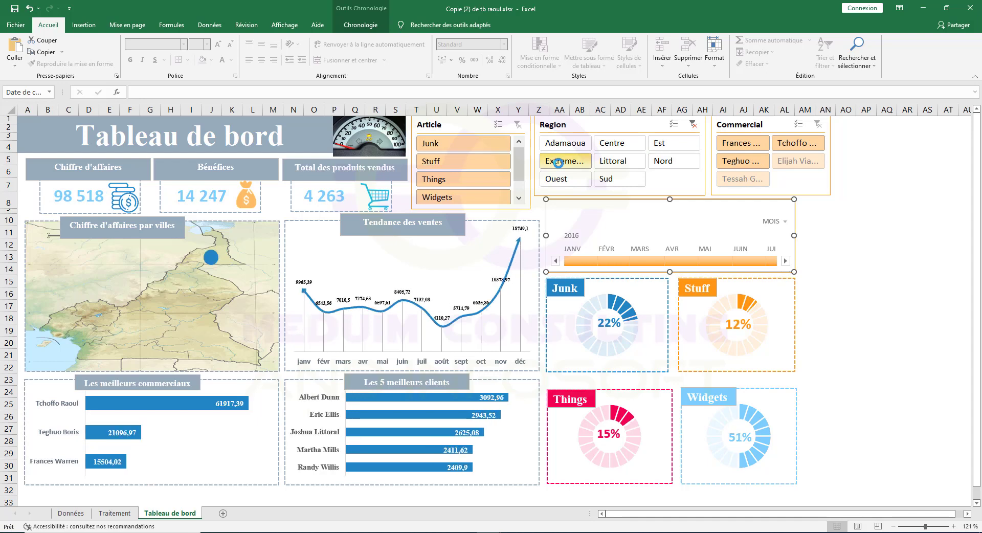
click(611, 165)
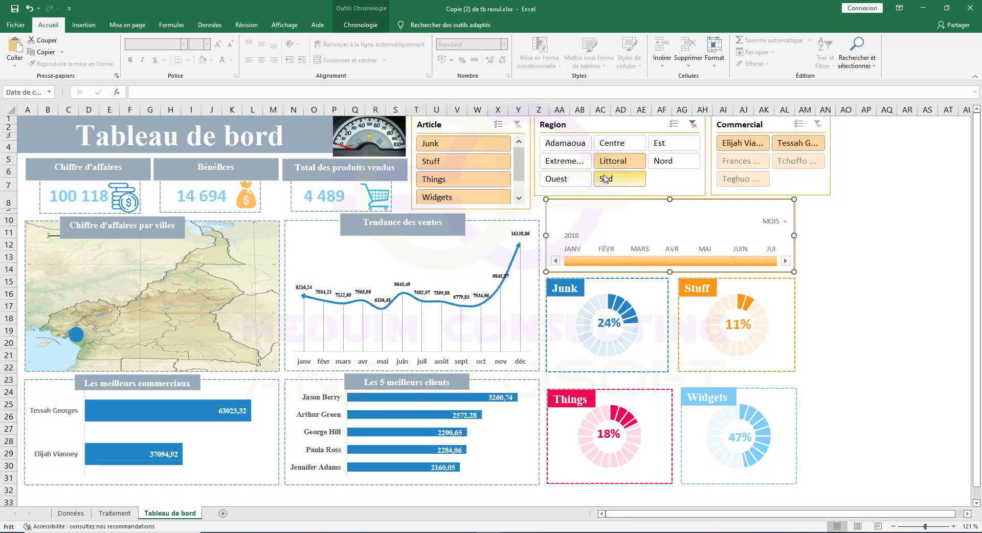
click(605, 179)
click(566, 178)
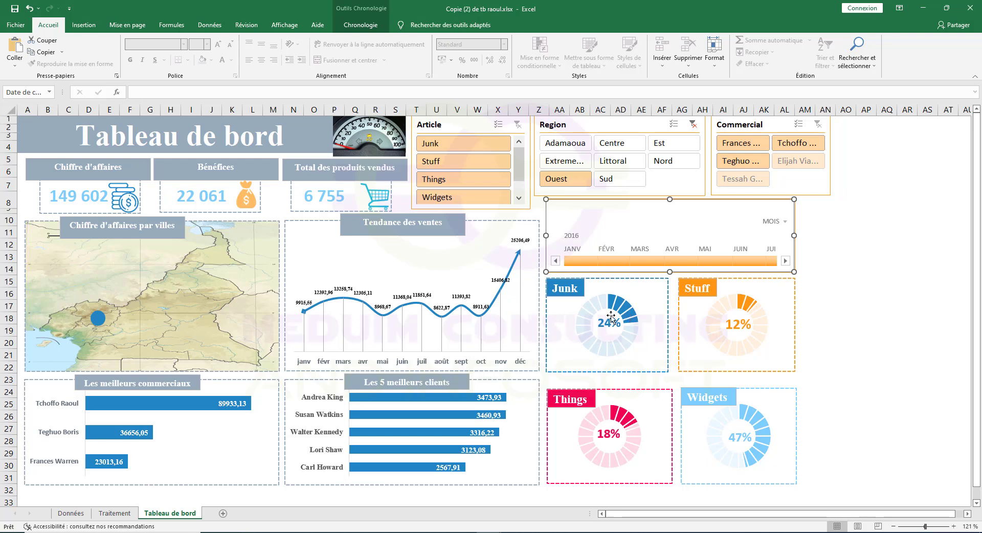
mouse_move(592, 350)
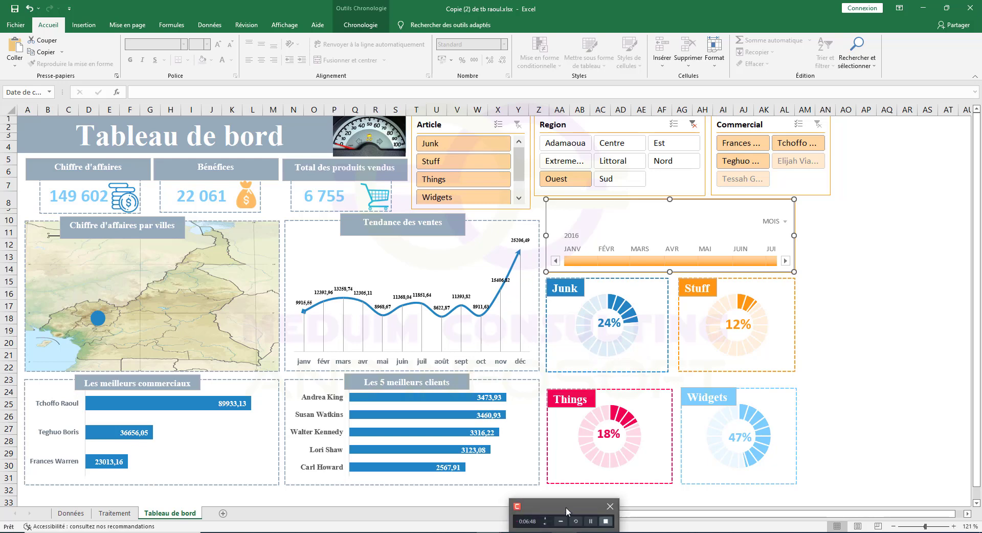
click(565, 508)
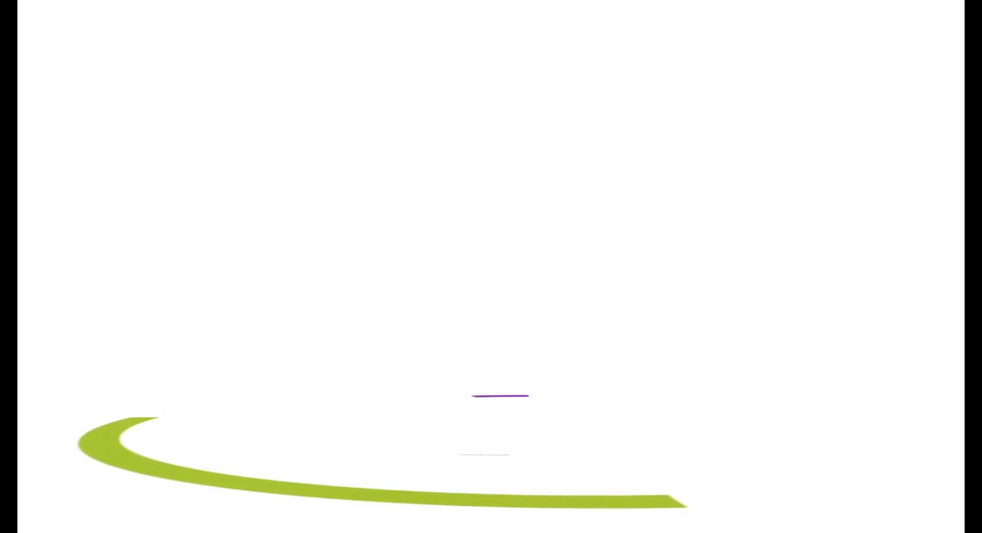